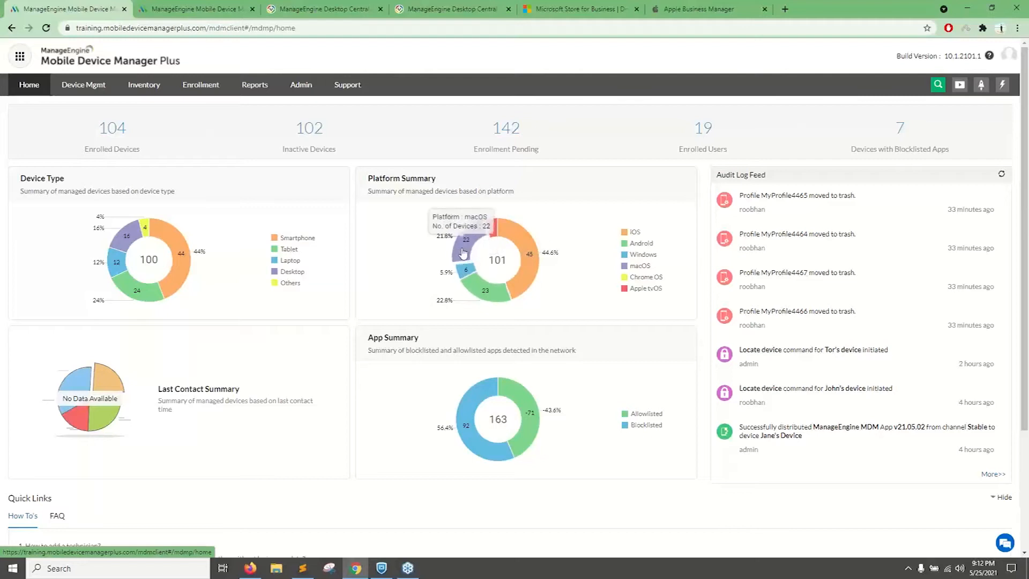
Open the device inventory from the macOS slice of the platform summary and examine the filtered list and its export options.
{"action": "left_click", "coordinate": [463, 253]}
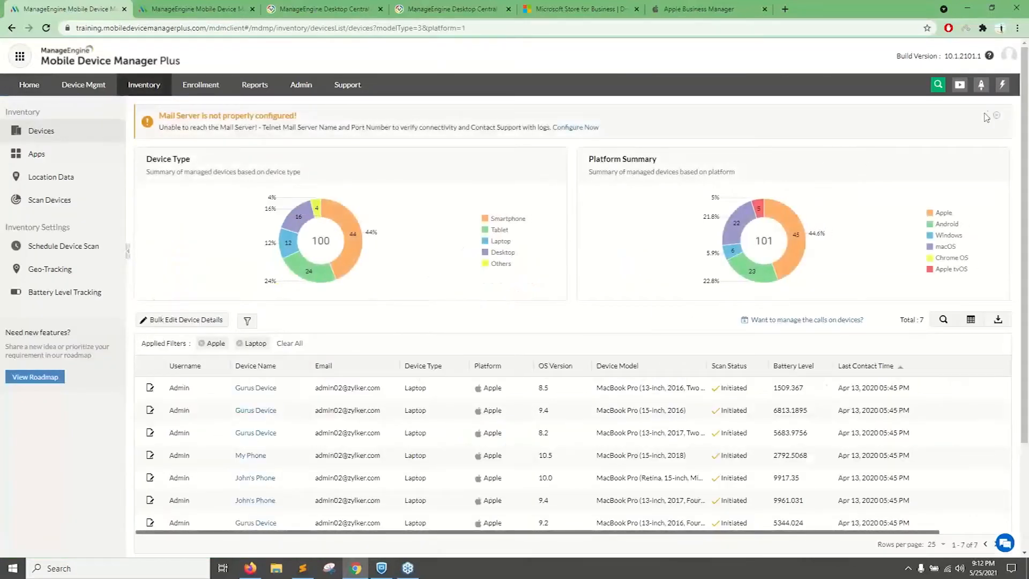
{"action": "left_click", "coordinate": [996, 118]}
{"action": "scroll", "coordinate": [214, 203], "scroll_direction": "down", "scroll_amount": 2}
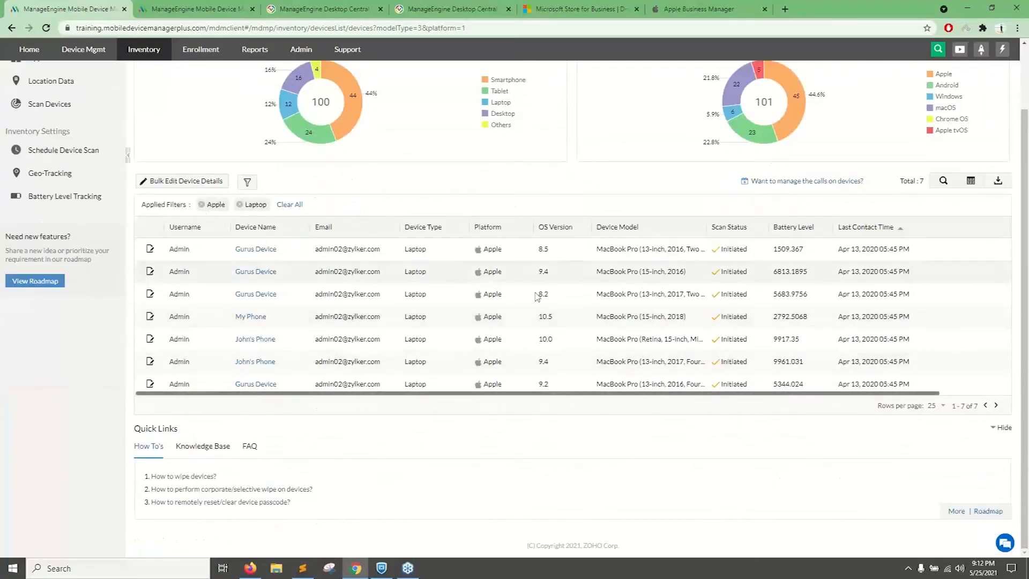
{"action": "scroll", "coordinate": [505, 236], "scroll_direction": "up", "scroll_amount": 2}
{"action": "scroll", "coordinate": [375, 423], "scroll_direction": "down", "scroll_amount": 2}
{"action": "scroll", "coordinate": [343, 394], "scroll_direction": "up", "scroll_amount": 2}
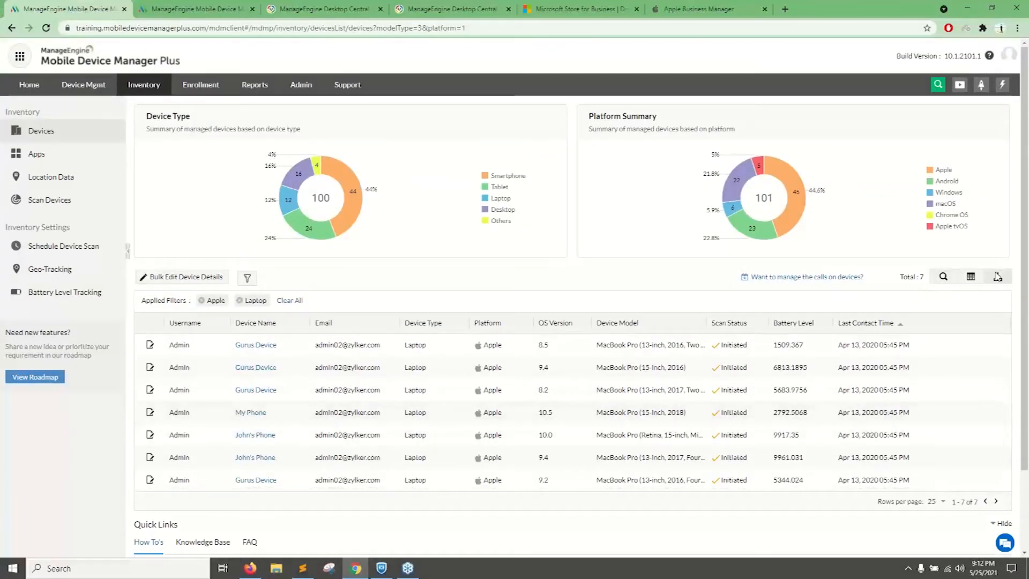
{"action": "left_click", "coordinate": [997, 277]}
{"action": "left_click", "coordinate": [931, 290]}
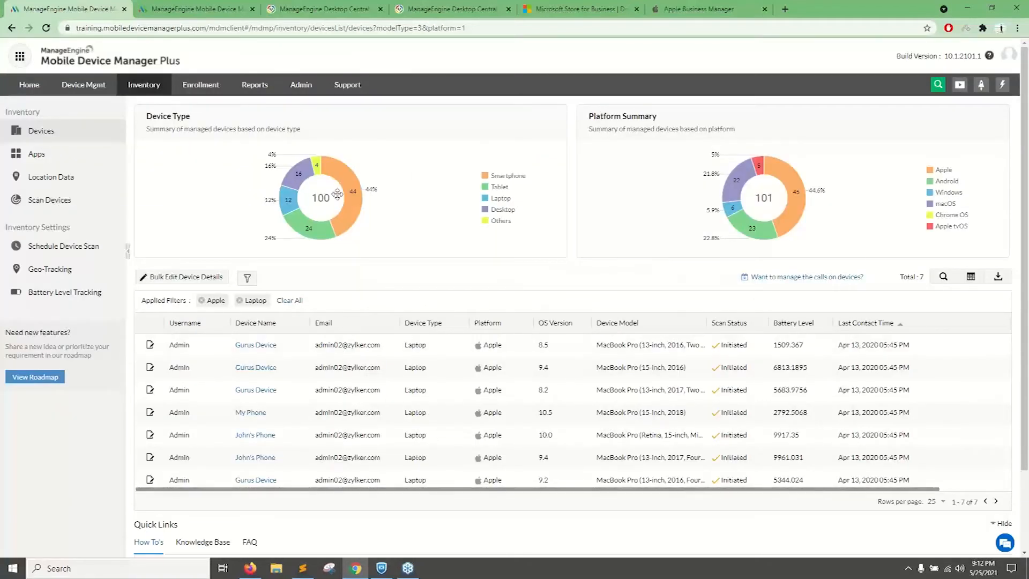
Return to the home dashboard and open the groups list in device management.
{"action": "left_click", "coordinate": [29, 86]}
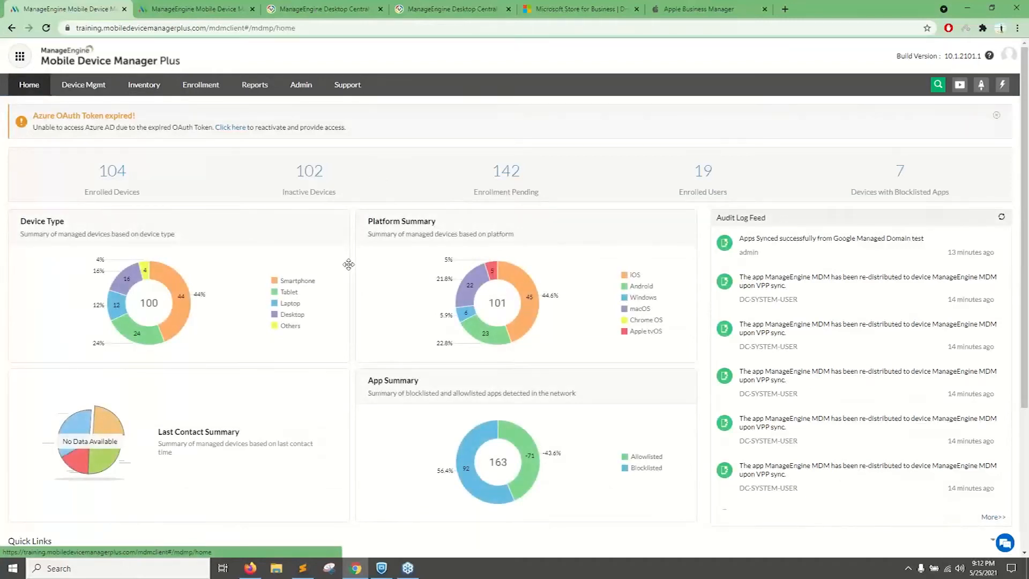
{"action": "left_click", "coordinate": [71, 94]}
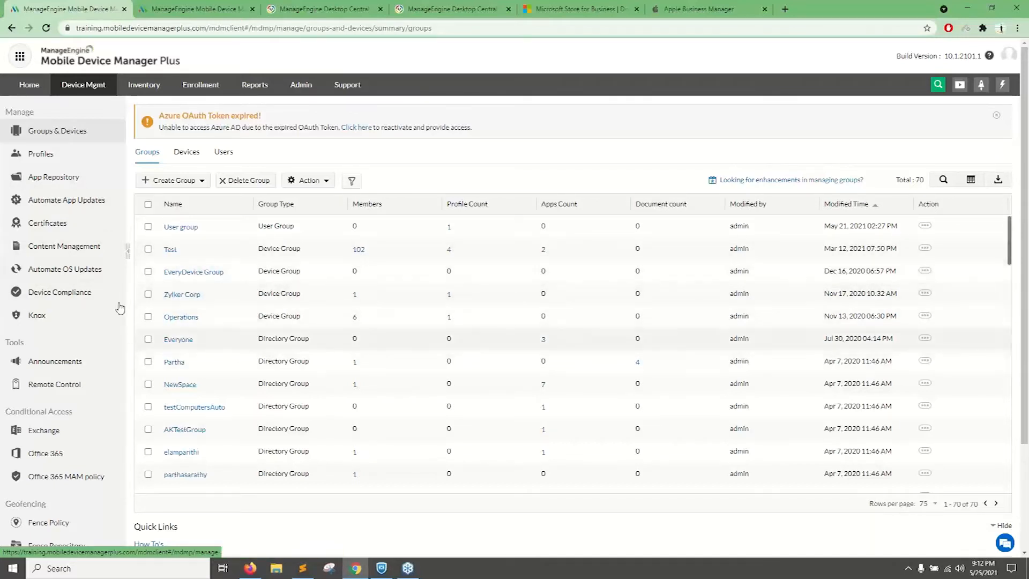
Clear the Apple and Laptop filters in the device inventory and check which columns can be displayed, leaving the selection as is.
{"action": "left_click", "coordinate": [144, 85]}
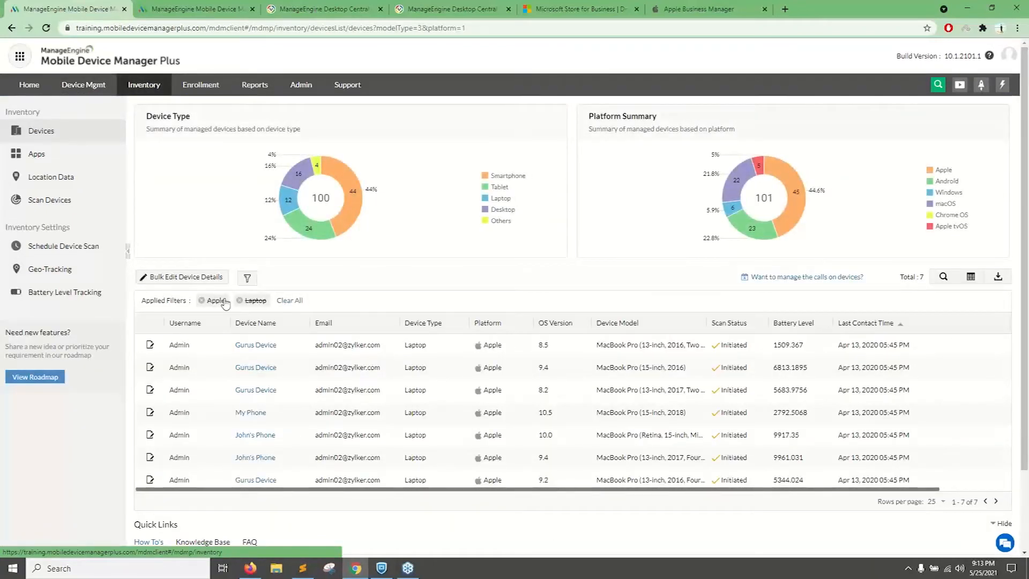
{"action": "left_click", "coordinate": [288, 301]}
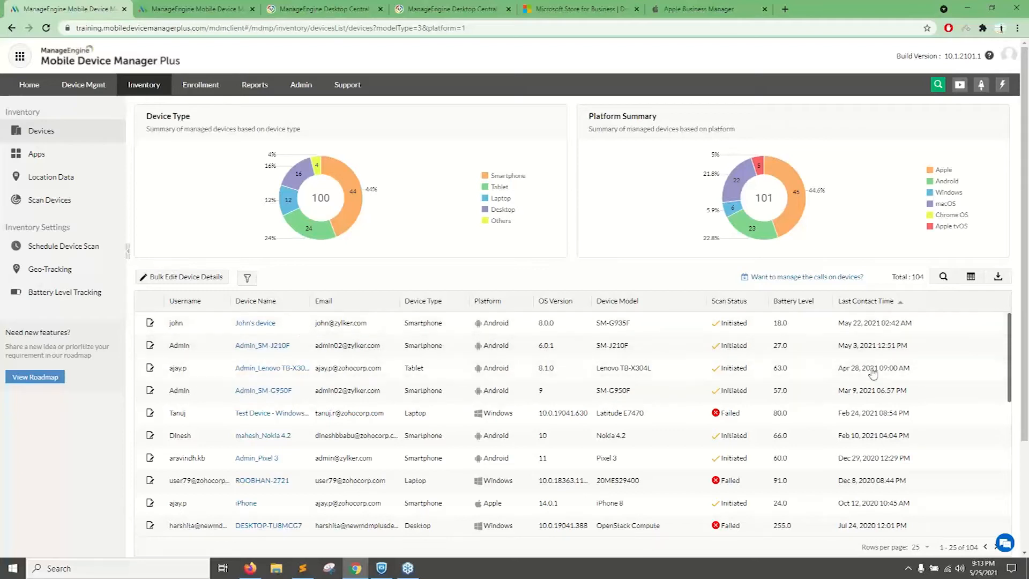
{"action": "left_click", "coordinate": [970, 277]}
{"action": "scroll", "coordinate": [882, 358], "scroll_direction": "down", "scroll_amount": 6}
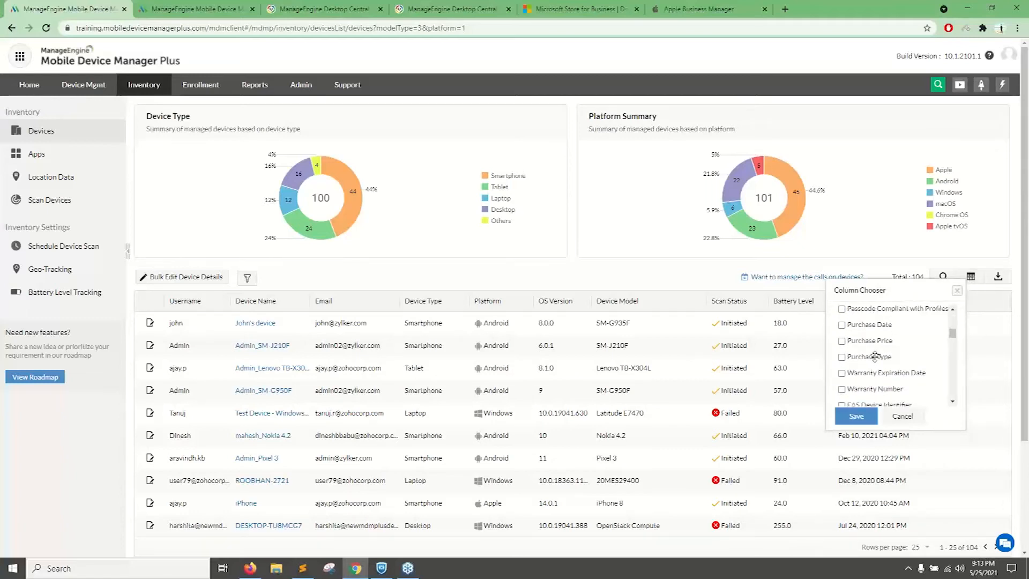
{"action": "left_click", "coordinate": [891, 418]}
{"action": "left_click", "coordinate": [971, 280]}
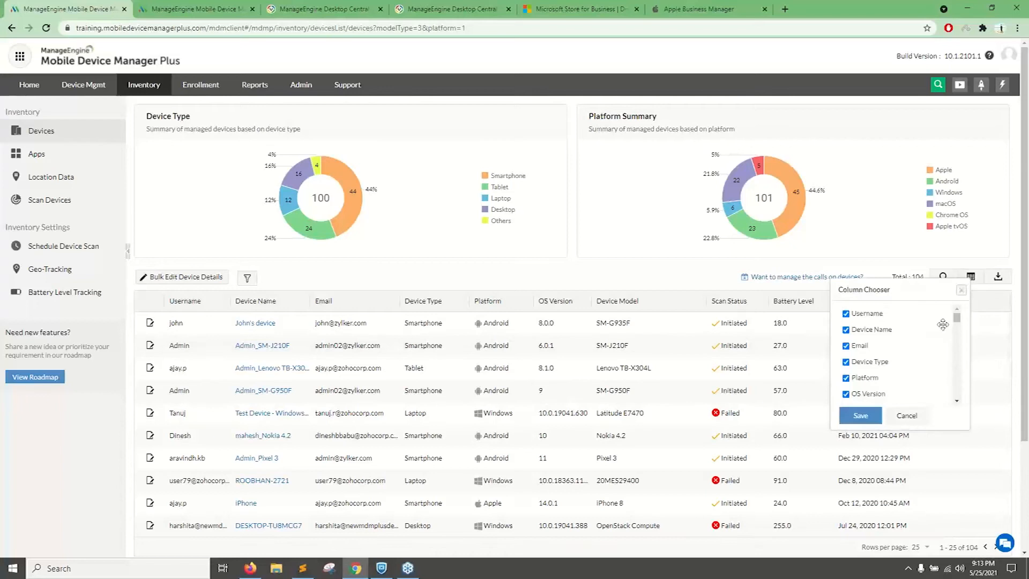
{"action": "left_click", "coordinate": [904, 418]}
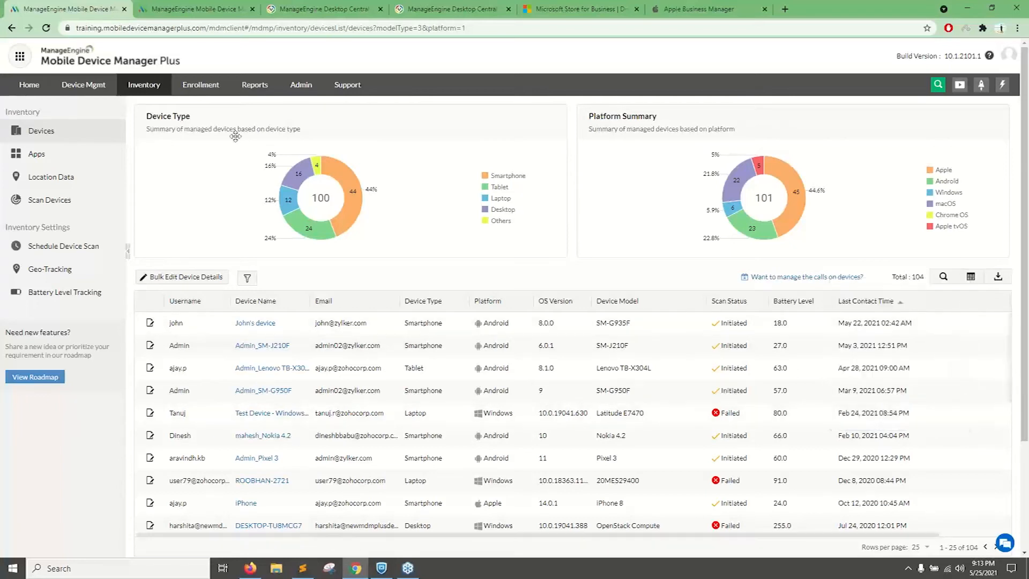
View the inventory's location data page and return to the device list.
{"action": "left_click", "coordinate": [66, 178]}
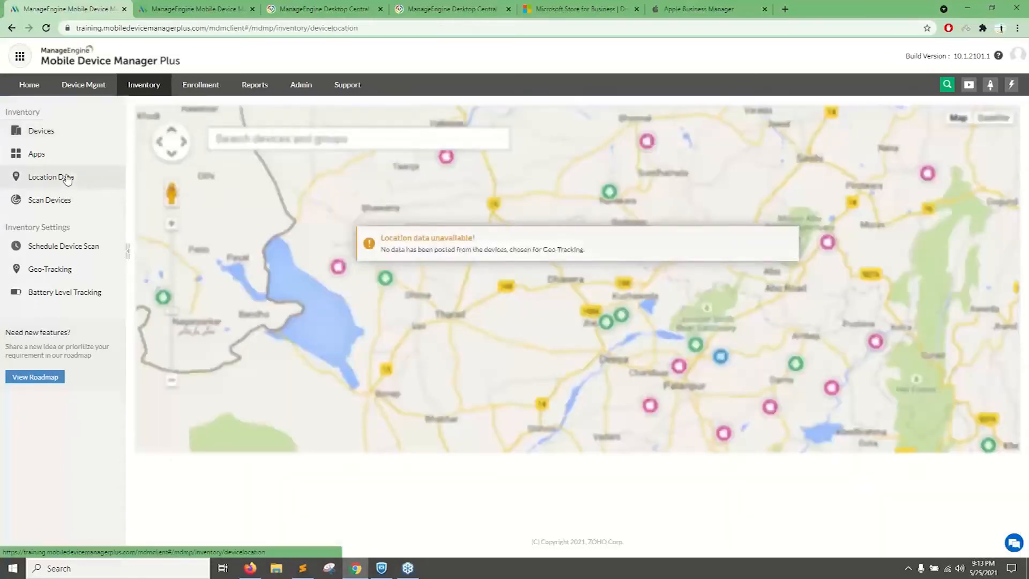
{"action": "left_click", "coordinate": [39, 131]}
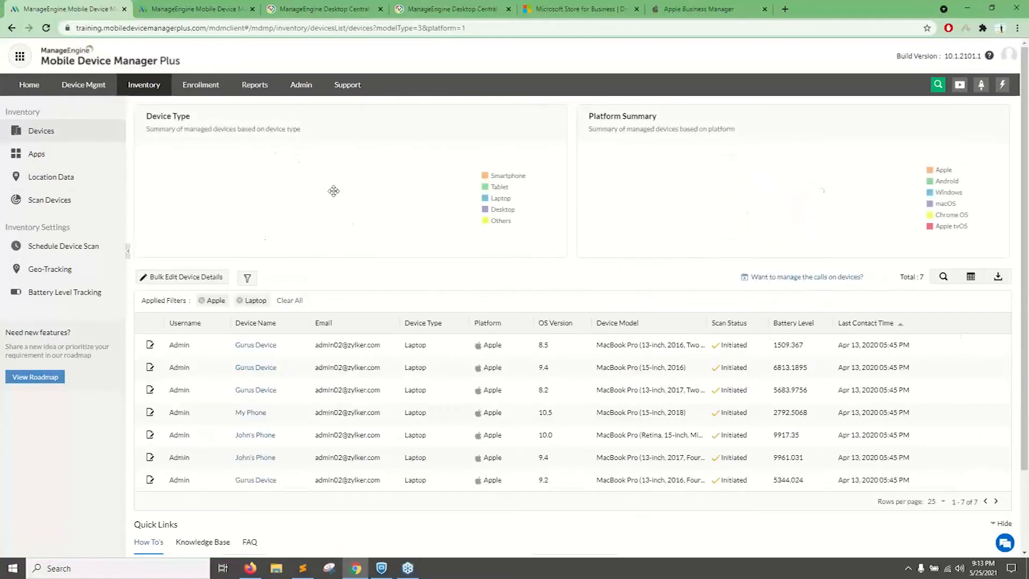
Look over the enrolled devices and the enrollment methods for Apple, Android, Windows 10 and Chrome OS.
{"action": "left_click", "coordinate": [208, 89]}
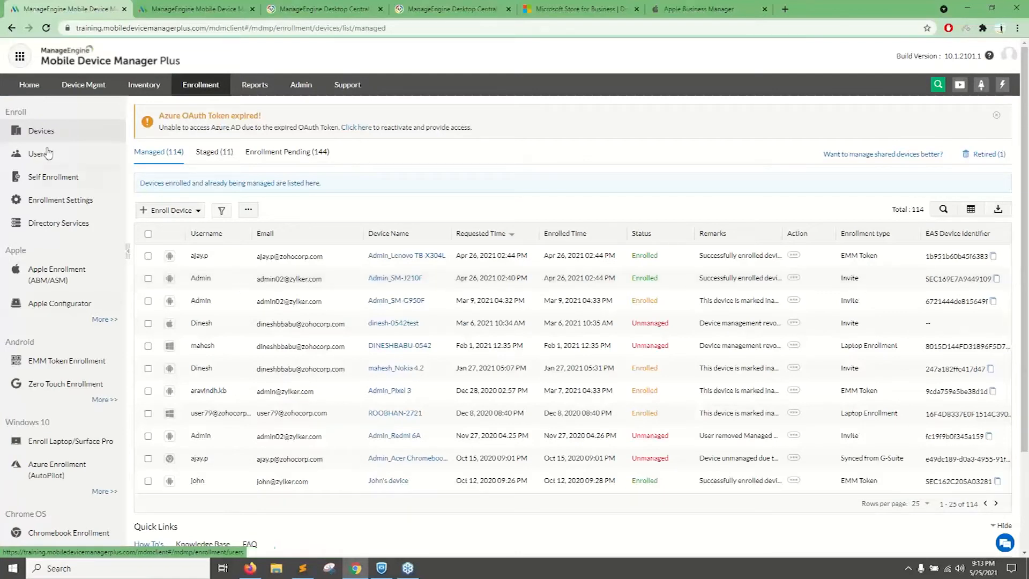
{"action": "scroll", "coordinate": [50, 268], "scroll_direction": "down", "scroll_amount": 2}
{"action": "scroll", "coordinate": [48, 144], "scroll_direction": "up", "scroll_amount": 2}
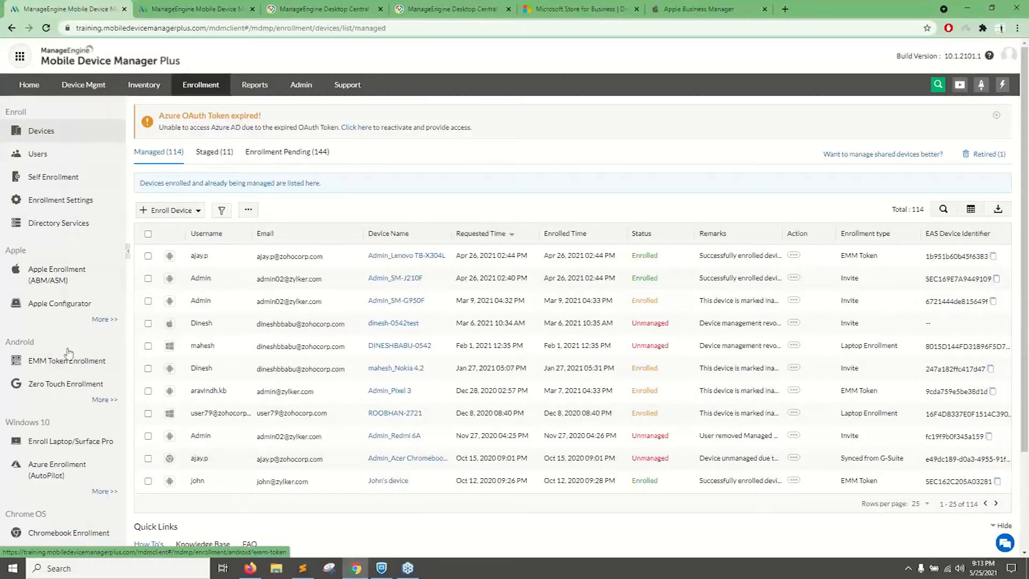
{"action": "scroll", "coordinate": [58, 356], "scroll_direction": "down", "scroll_amount": 3}
{"action": "scroll", "coordinate": [104, 335], "scroll_direction": "up", "scroll_amount": 3}
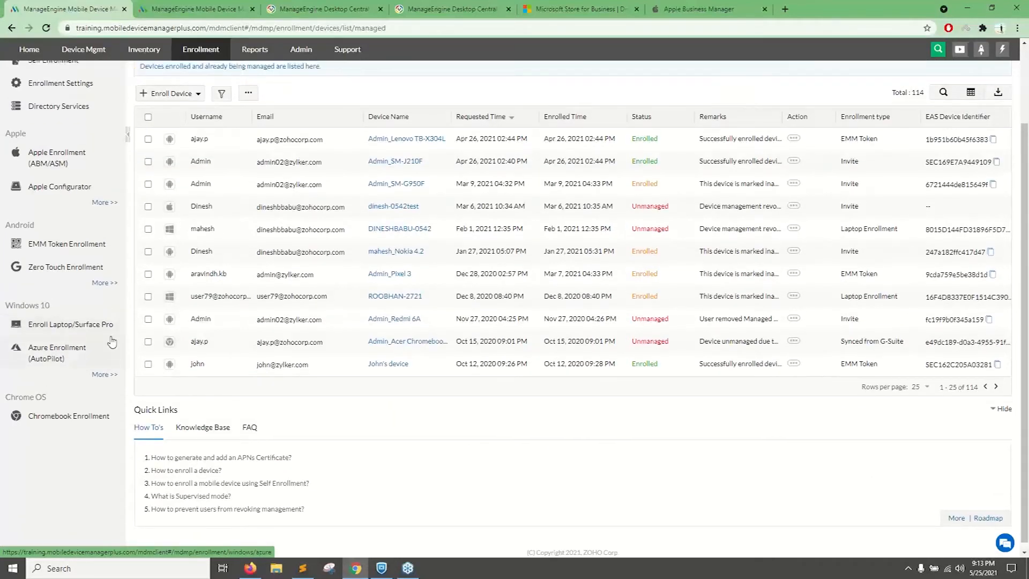
View the predefined reports and open the form for creating a custom query report.
{"action": "left_click", "coordinate": [254, 85]}
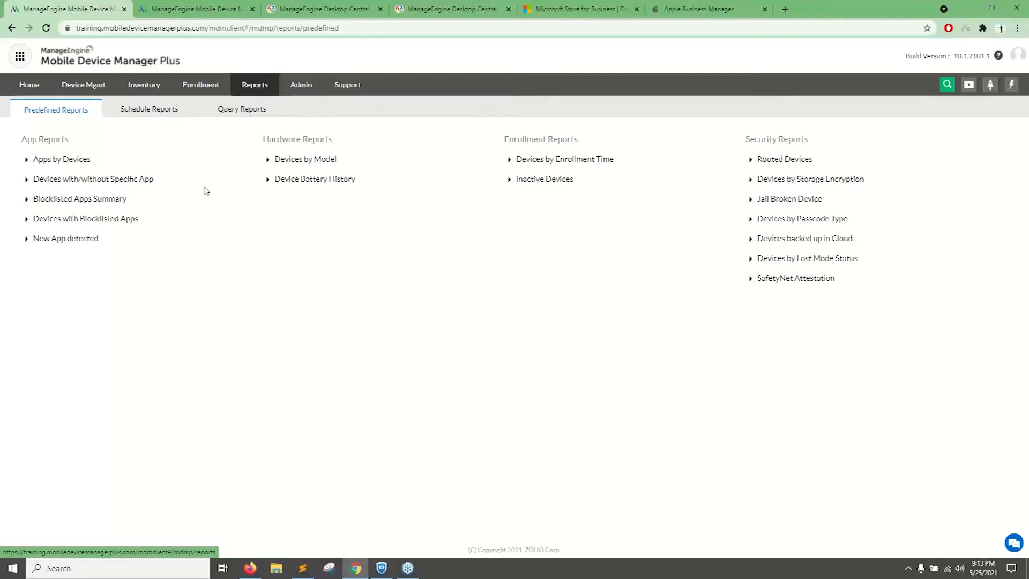
{"action": "left_click", "coordinate": [232, 111]}
{"action": "left_click", "coordinate": [67, 140]}
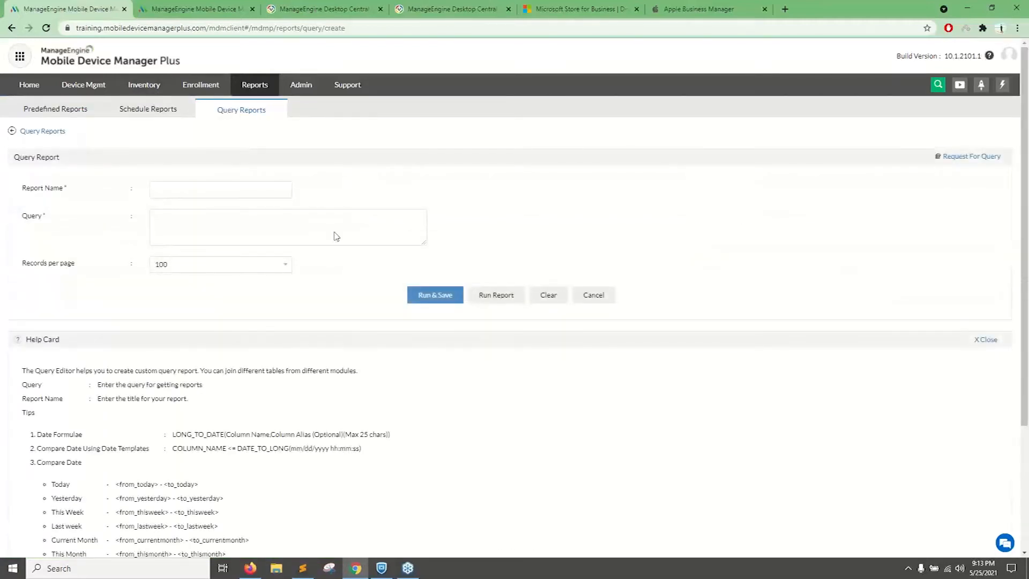
Create a scheduled report and configure its scheduler to run weekly on Monday at 09:00.
{"action": "left_click", "coordinate": [123, 111]}
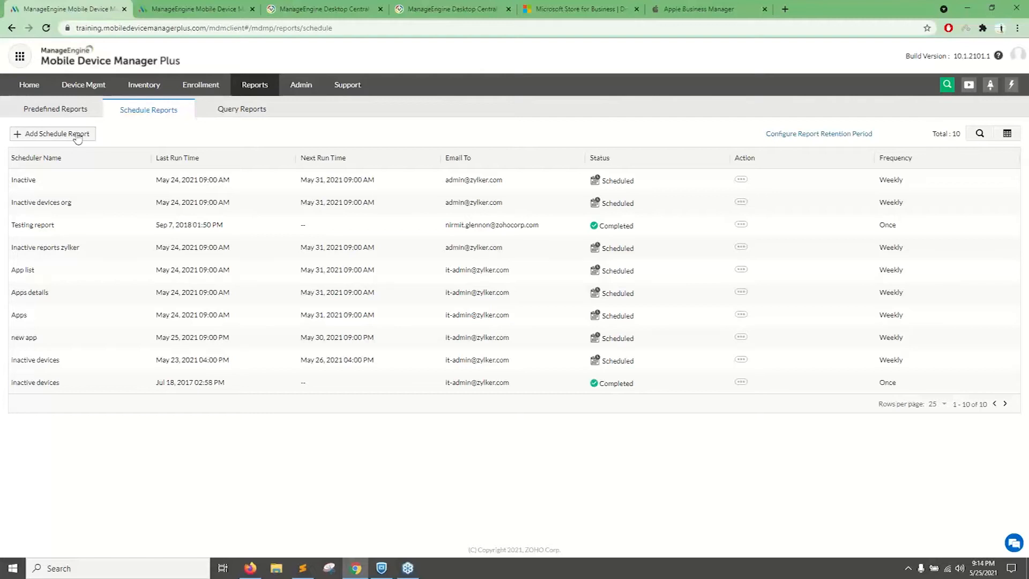
{"action": "left_click", "coordinate": [77, 136]}
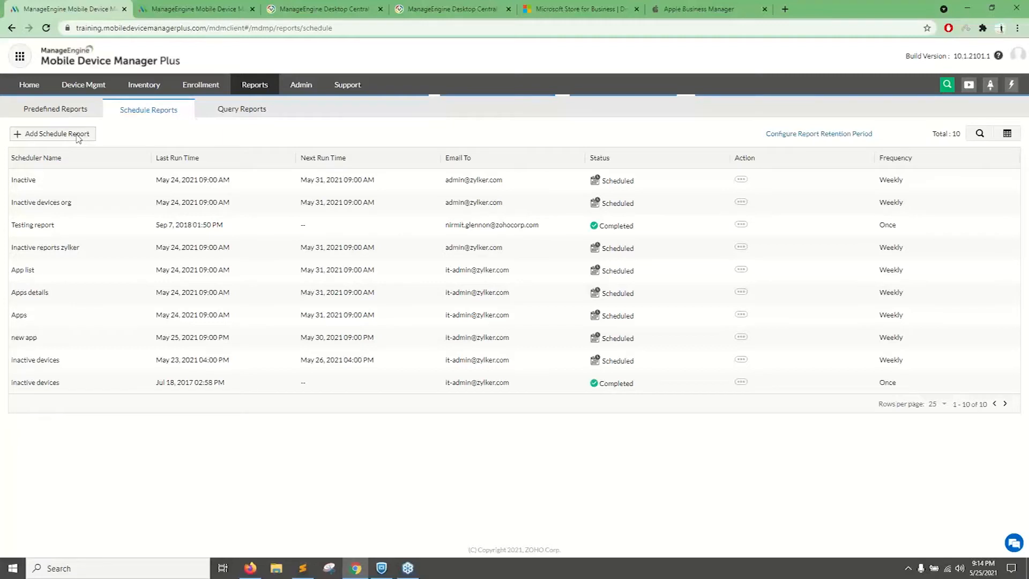
{"action": "left_click", "coordinate": [78, 134]}
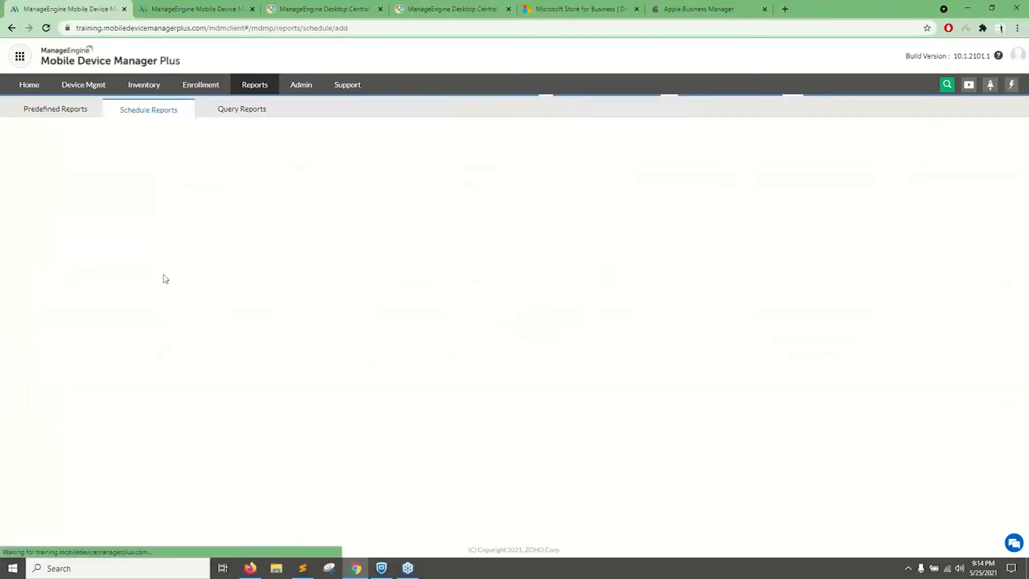
{"action": "scroll", "coordinate": [409, 280], "scroll_direction": "down", "scroll_amount": 5}
{"action": "scroll", "coordinate": [263, 332], "scroll_direction": "down", "scroll_amount": 1}
{"action": "scroll", "coordinate": [248, 388], "scroll_direction": "down", "scroll_amount": 2}
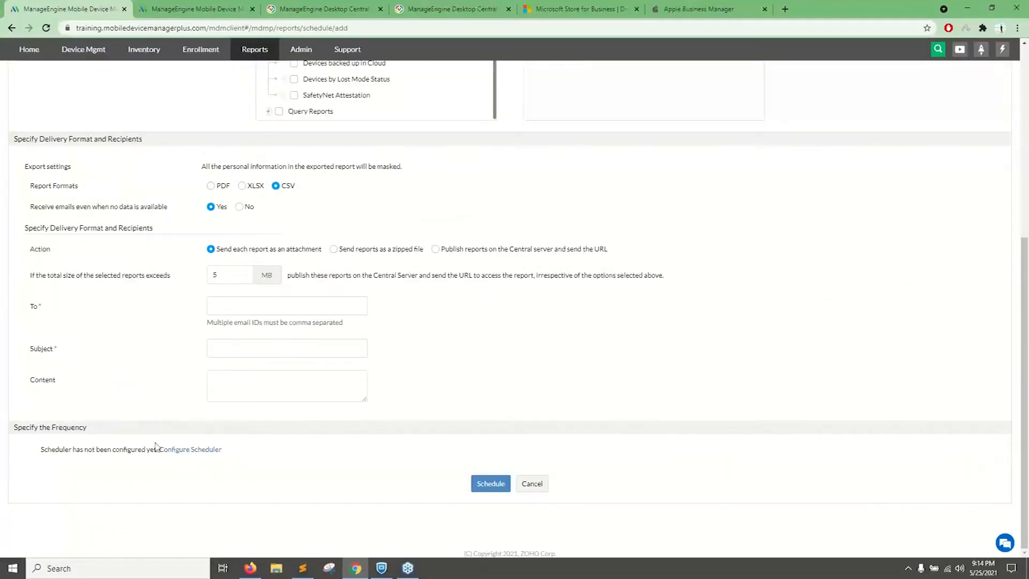
{"action": "left_click", "coordinate": [191, 451]}
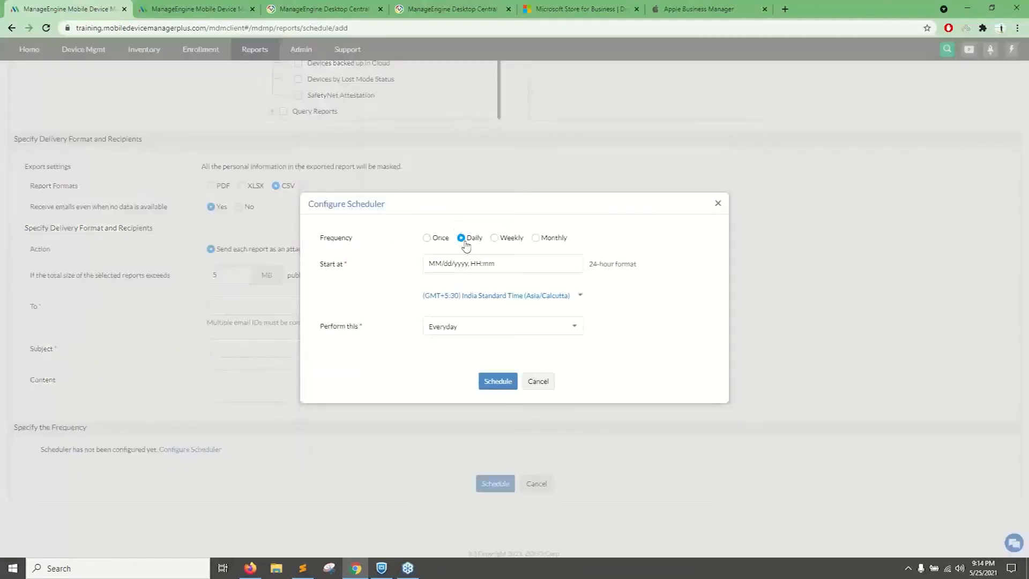
{"action": "left_click", "coordinate": [495, 238]}
{"action": "left_click", "coordinate": [473, 325]}
{"action": "left_click", "coordinate": [430, 262]}
{"action": "type", "text": "9:00"}
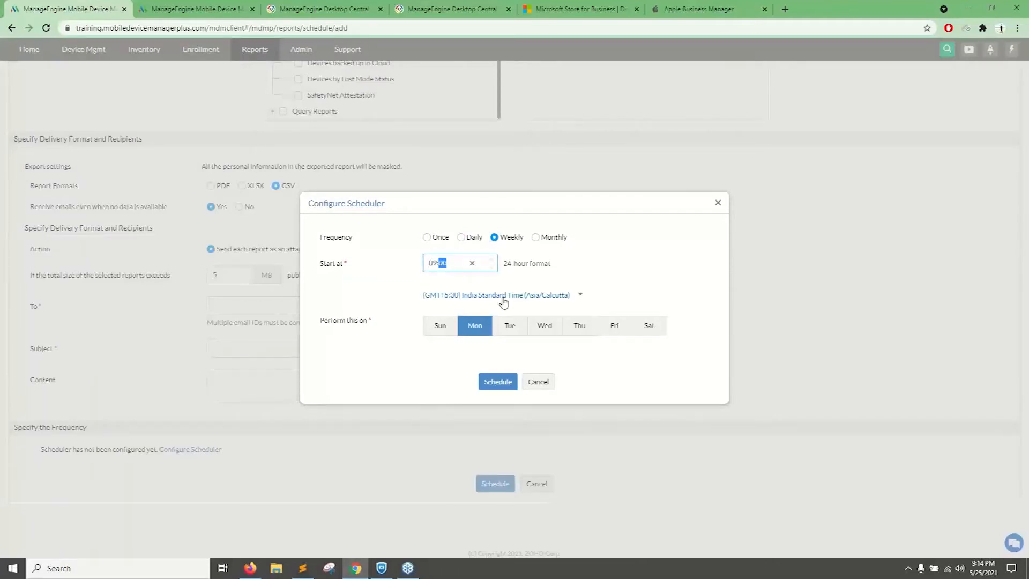
{"action": "left_click", "coordinate": [498, 382]}
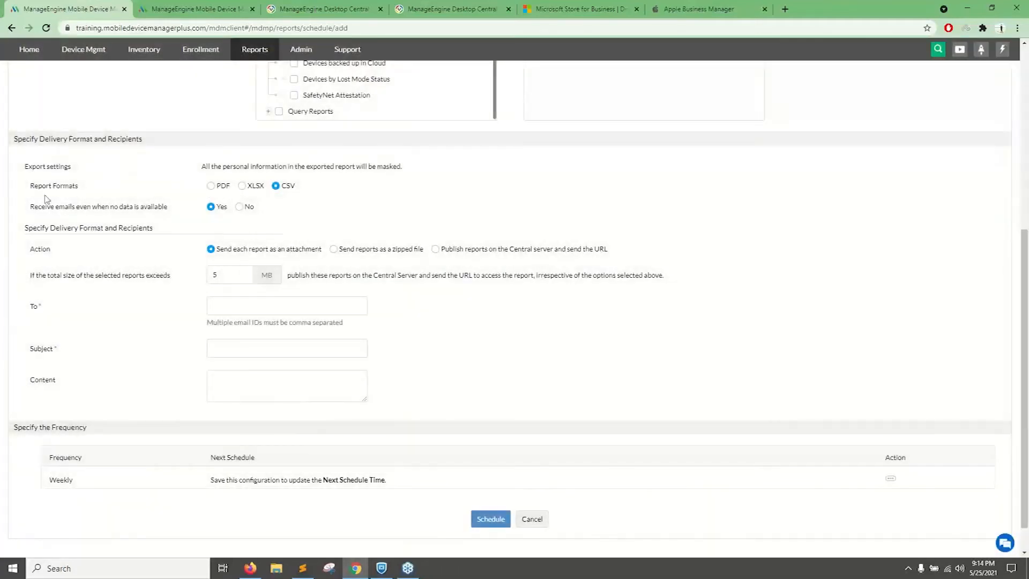
Review the scheduled report's format options and fill in the recipient's e-mail with the saved address.
{"action": "left_click_drag", "start_coordinate": [36, 188], "coordinate": [87, 192]}
{"action": "left_click", "coordinate": [223, 303]}
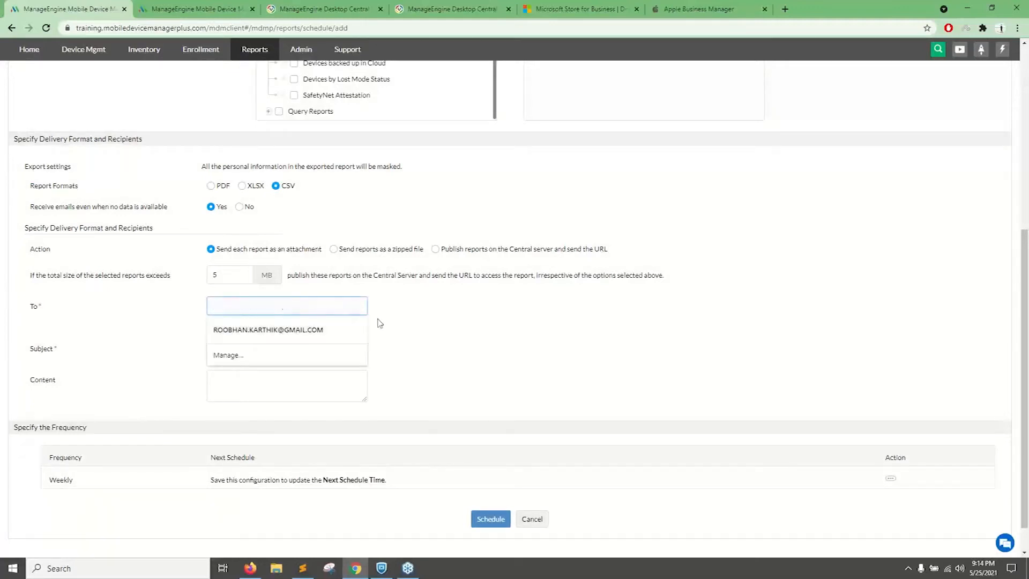
{"action": "left_click", "coordinate": [282, 337]}
{"action": "scroll", "coordinate": [312, 328], "scroll_direction": "up", "scroll_amount": 7}
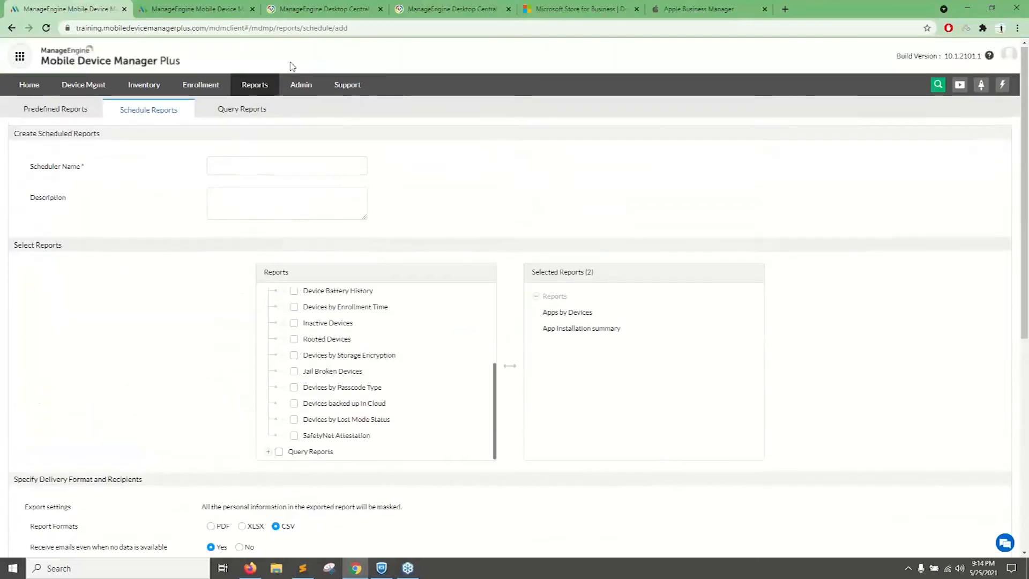
Open the NAT settings from the administration overview and examine the public FQDN of the NAT device.
{"action": "left_click", "coordinate": [301, 88]}
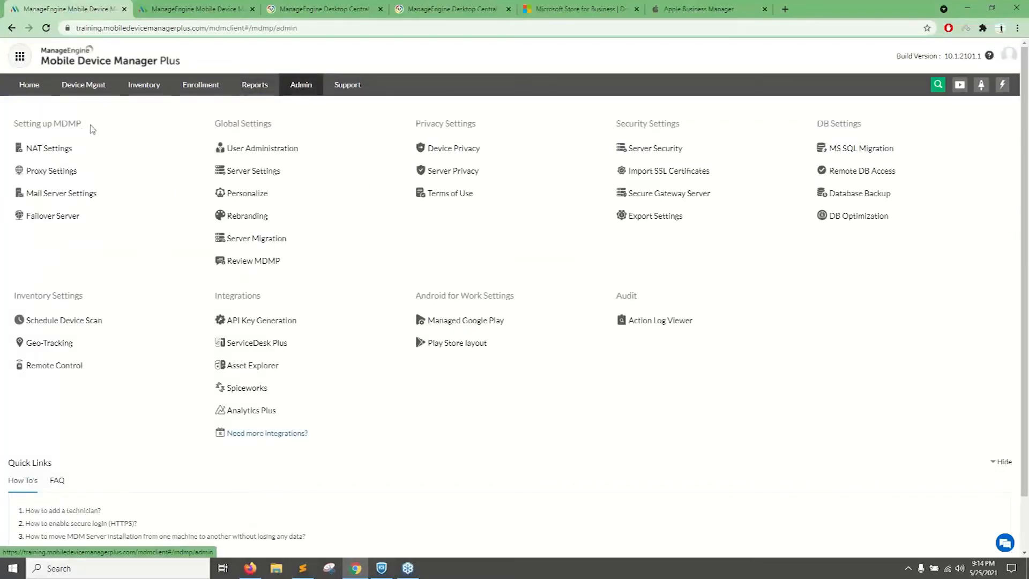
{"action": "left_click_drag", "start_coordinate": [80, 125], "coordinate": [45, 144]}
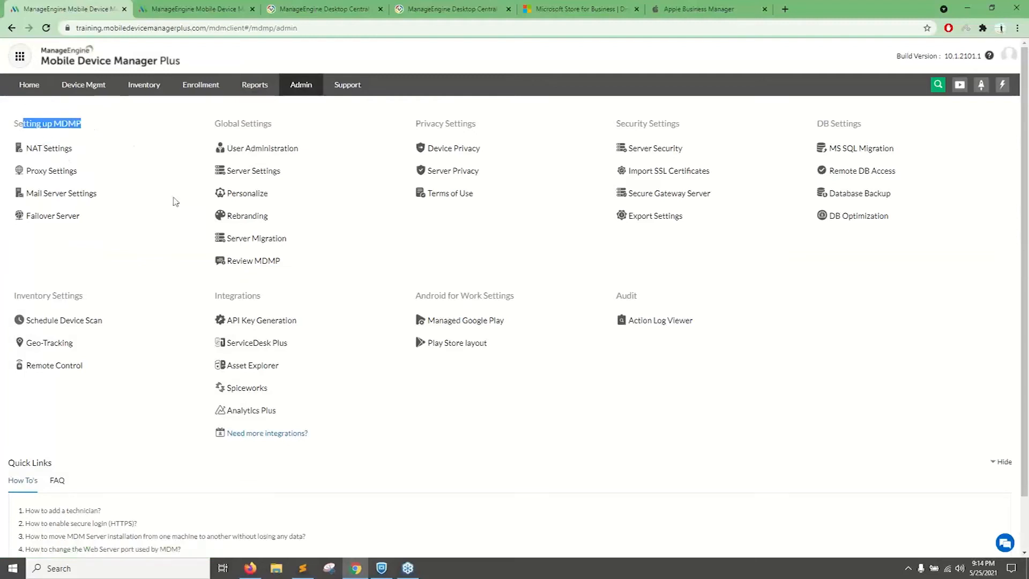
{"action": "left_click", "coordinate": [60, 149]}
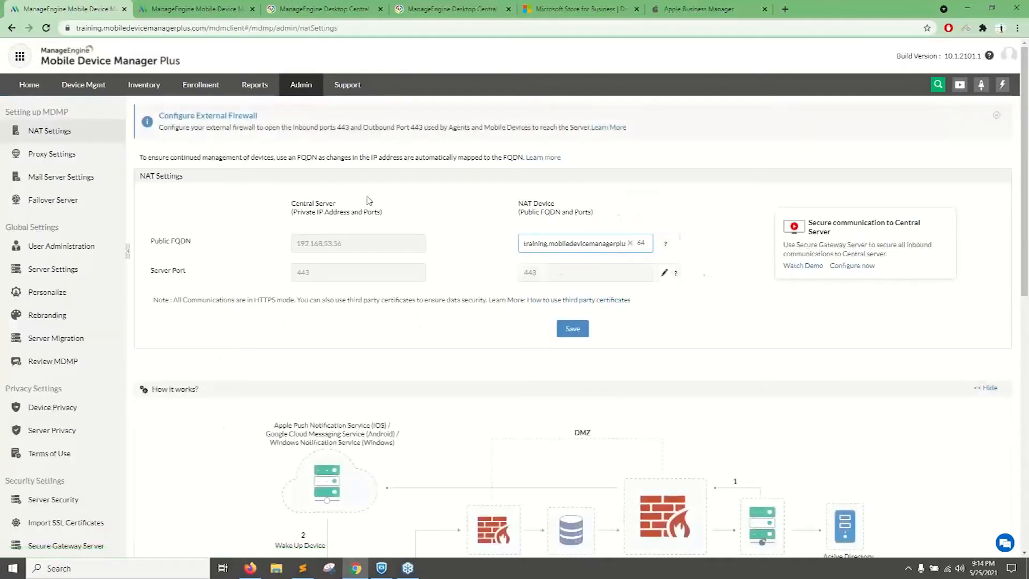
{"action": "left_click_drag", "start_coordinate": [604, 243], "coordinate": [497, 244]}
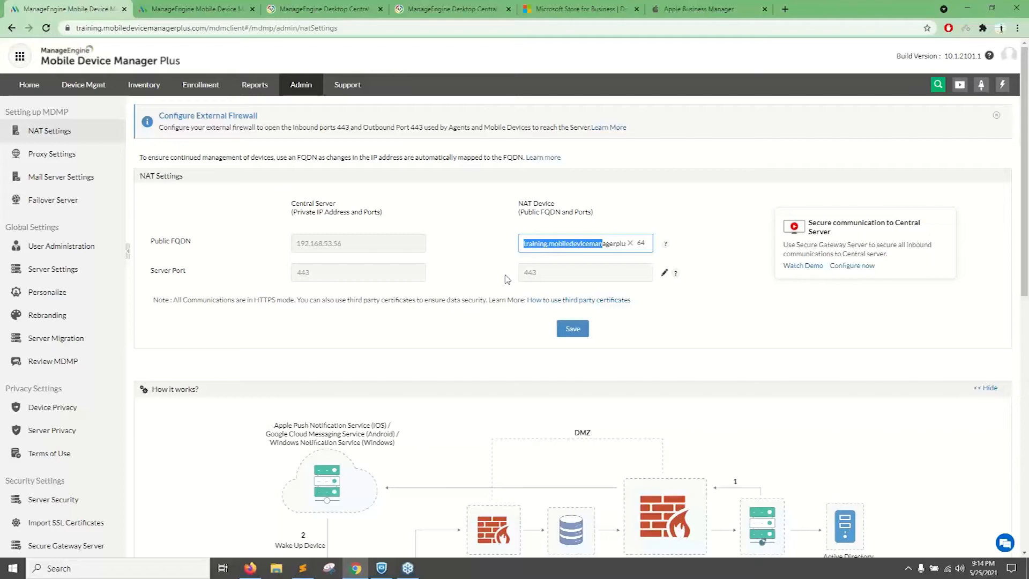
View the rebranding settings with the company details and logo, and return to the administration overview.
{"action": "left_click", "coordinate": [304, 88]}
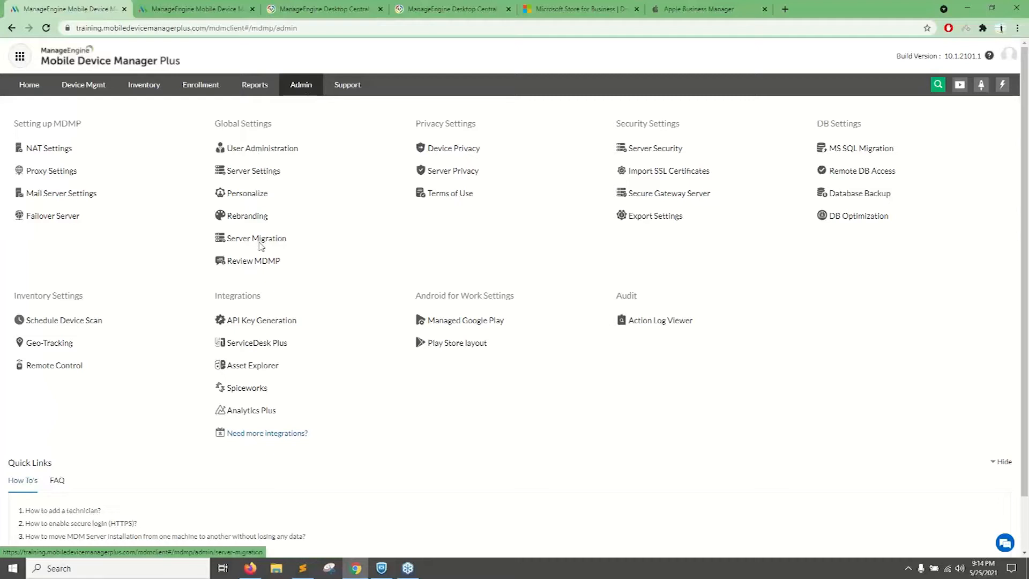
{"action": "left_click", "coordinate": [239, 219]}
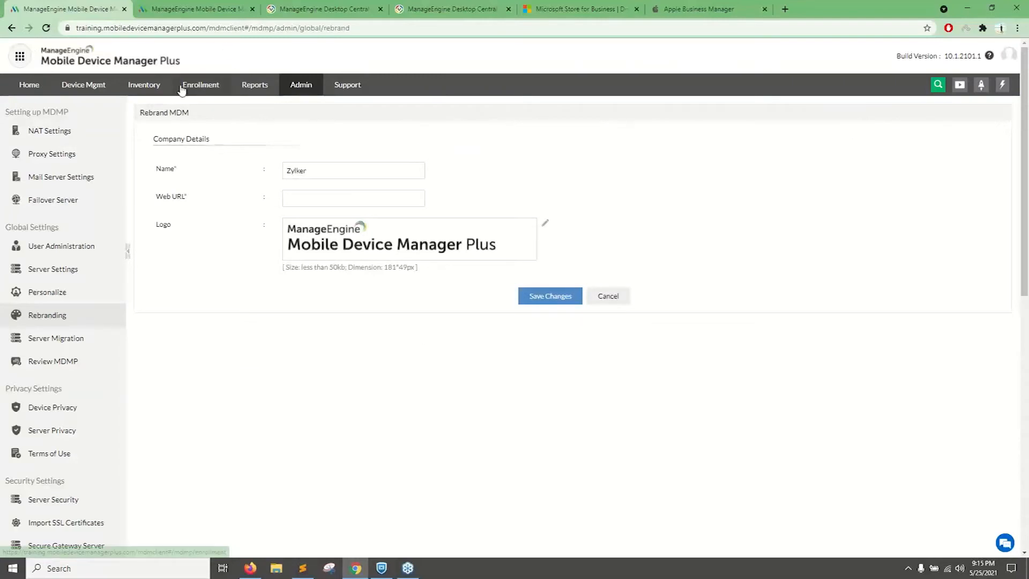
{"action": "left_click", "coordinate": [299, 93]}
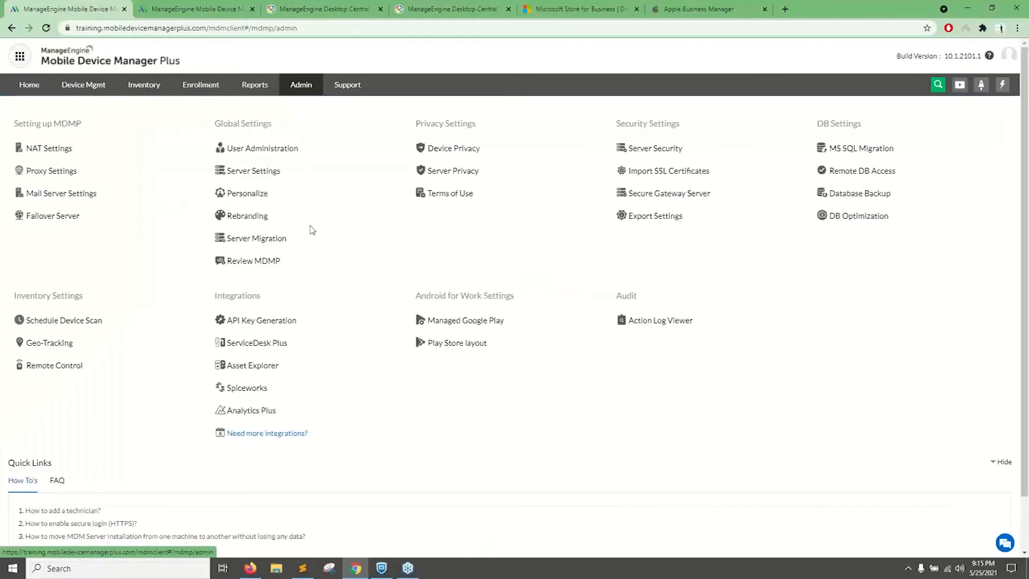
Open the ME MDM App settings for Apple devices from the enrollment section and view the jailbreak and app distribution options.
{"action": "left_click", "coordinate": [199, 92]}
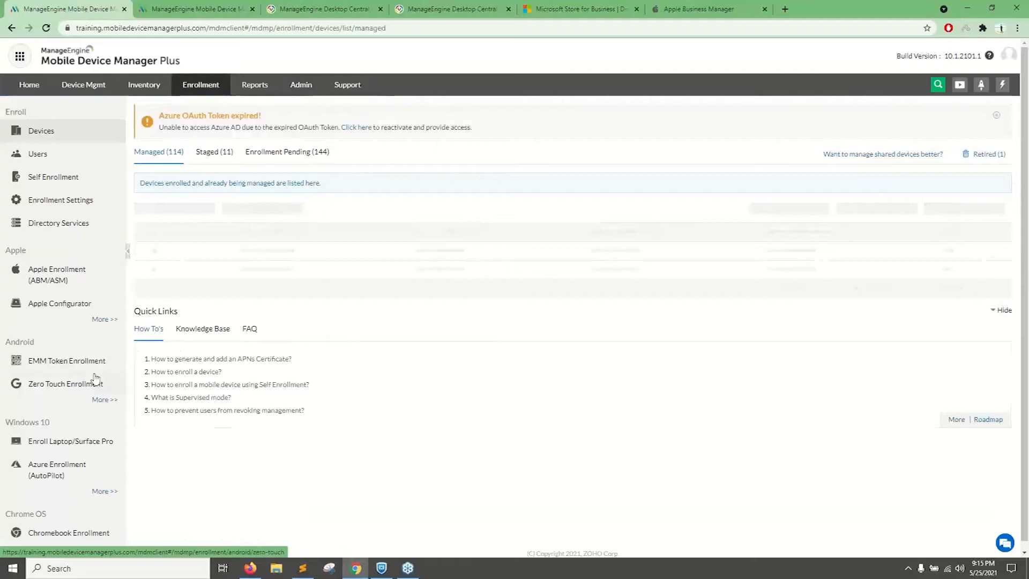
{"action": "left_click", "coordinate": [100, 311]}
{"action": "left_click", "coordinate": [86, 348]}
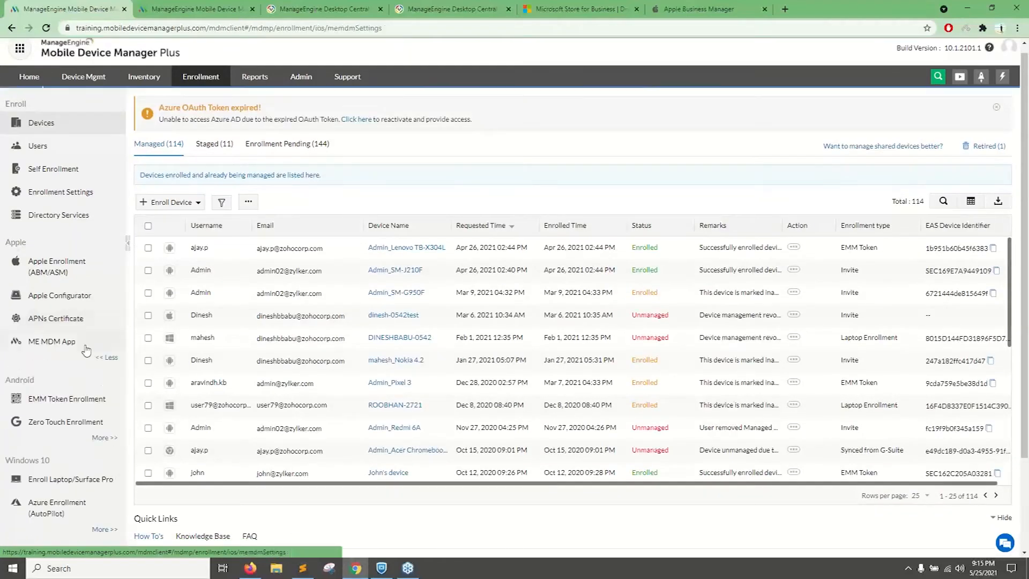
{"action": "scroll", "coordinate": [88, 364], "scroll_direction": "down", "scroll_amount": 1}
{"action": "left_click", "coordinate": [105, 334]}
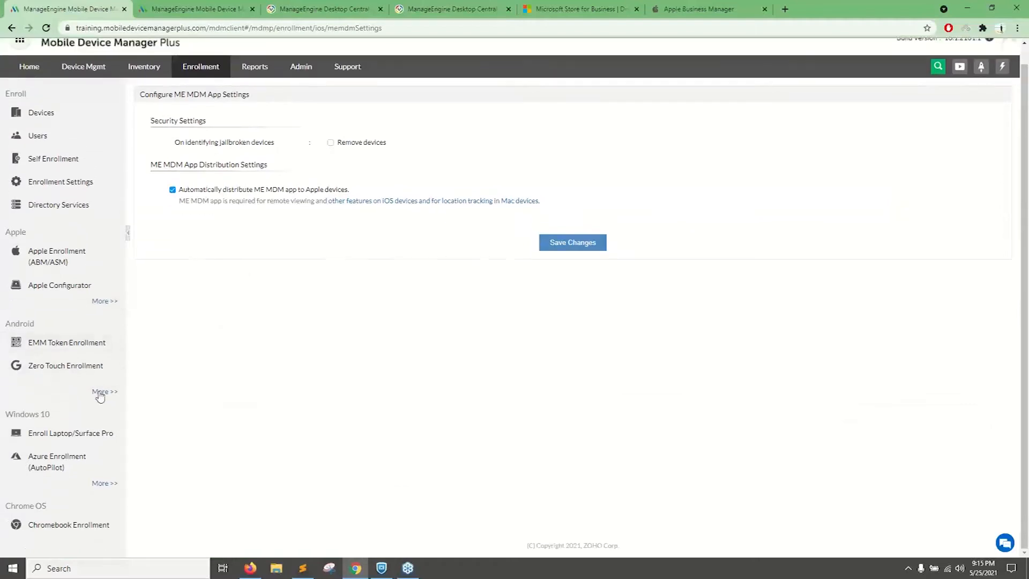
Open the ME MDM App settings for Android and examine the rebranding options, including the one for modifying the app icon.
{"action": "left_click", "coordinate": [103, 393]}
{"action": "left_click", "coordinate": [64, 418]}
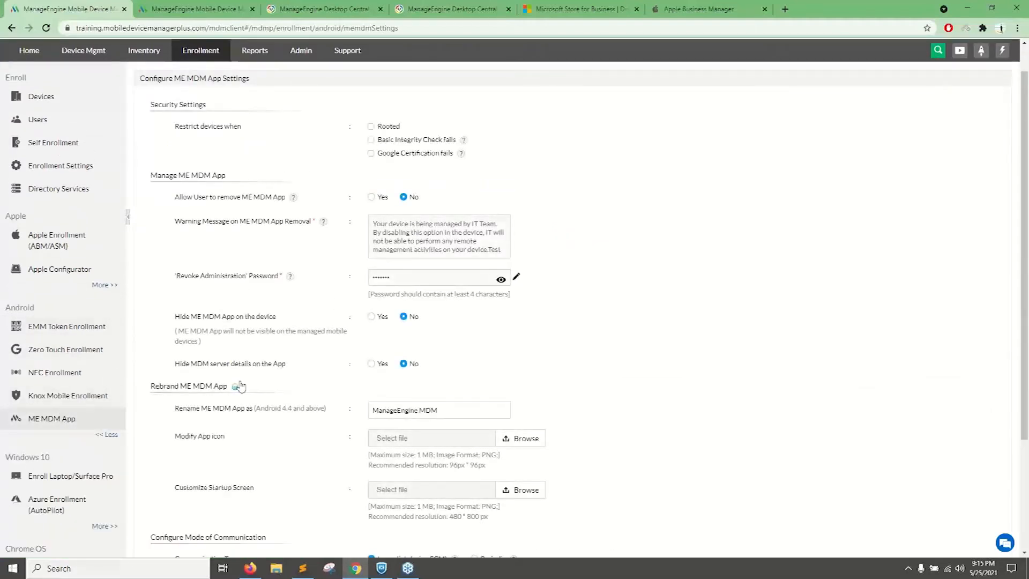
{"action": "scroll", "coordinate": [193, 354], "scroll_direction": "down", "scroll_amount": 3}
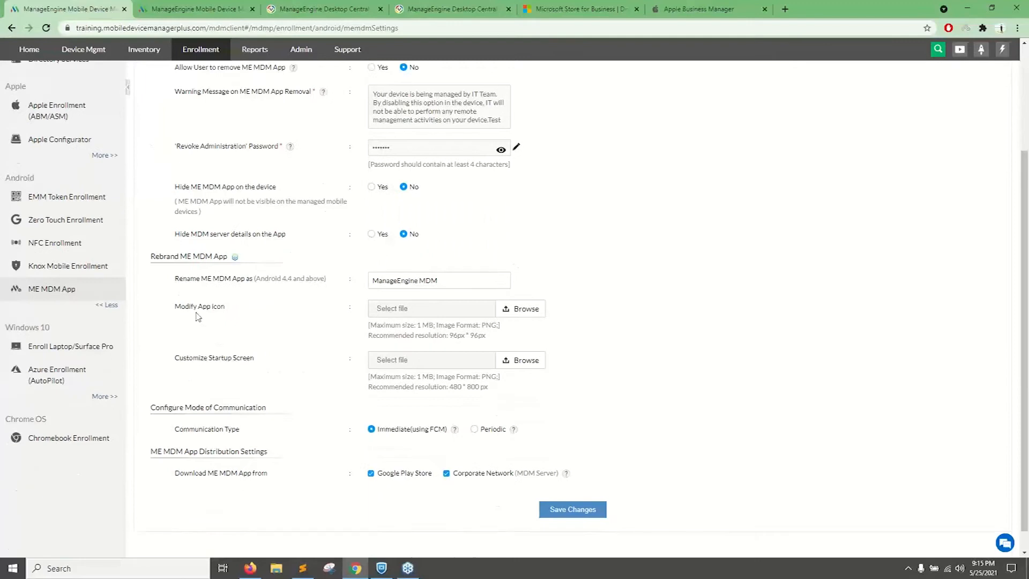
{"action": "left_click_drag", "start_coordinate": [169, 315], "coordinate": [328, 328]}
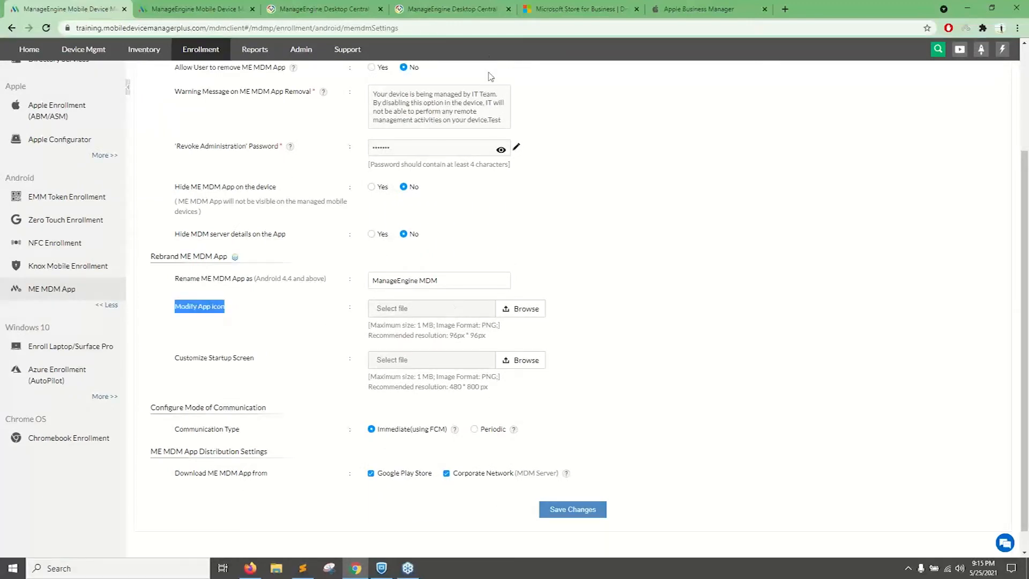
Revisit the home dashboard, device management, inventory and enrollment sections in turn.
{"action": "scroll", "coordinate": [400, 150], "scroll_direction": "up", "scroll_amount": 3}
{"action": "left_click", "coordinate": [31, 92]}
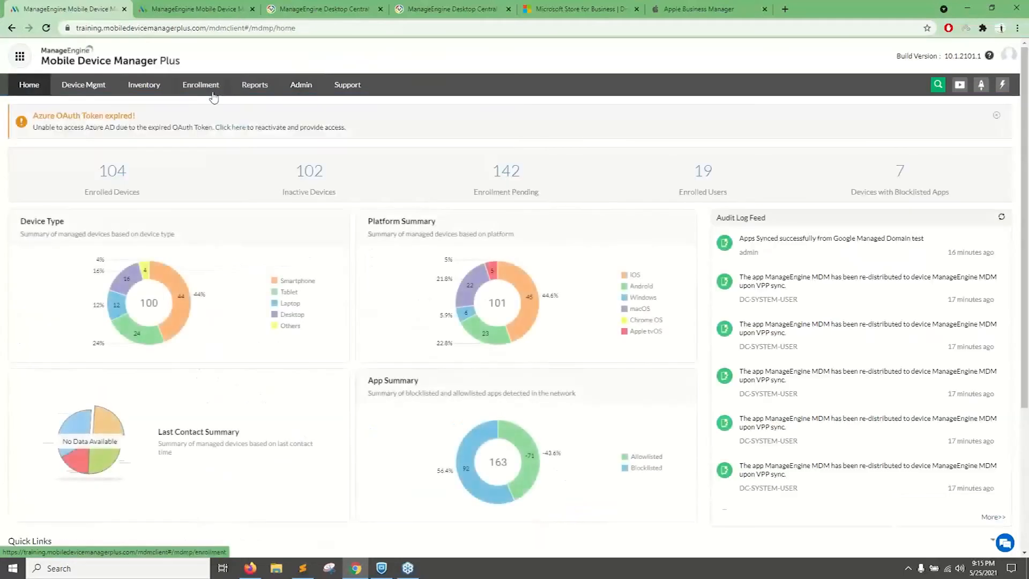
{"action": "left_click", "coordinate": [97, 89]}
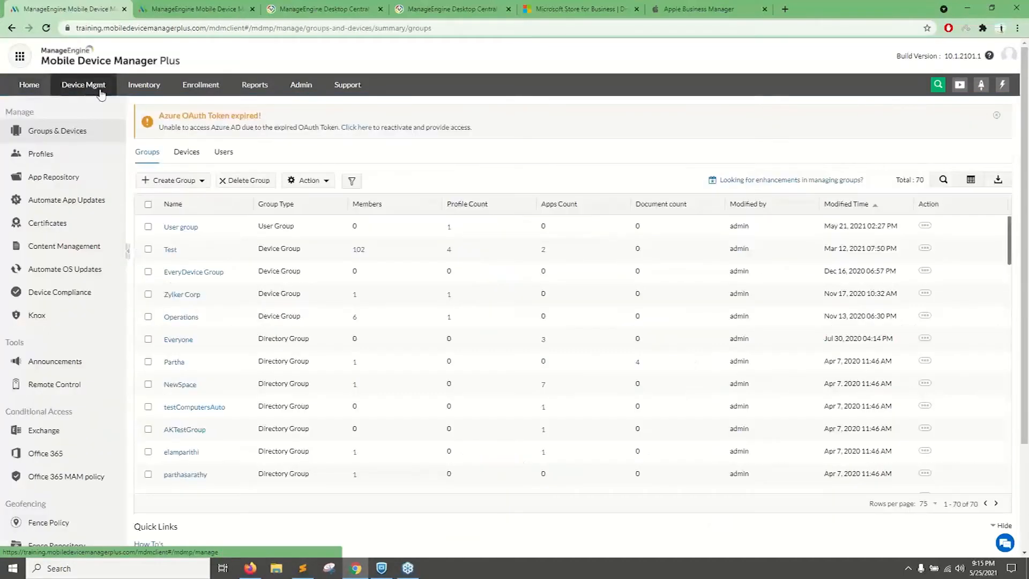
{"action": "left_click", "coordinate": [157, 89]}
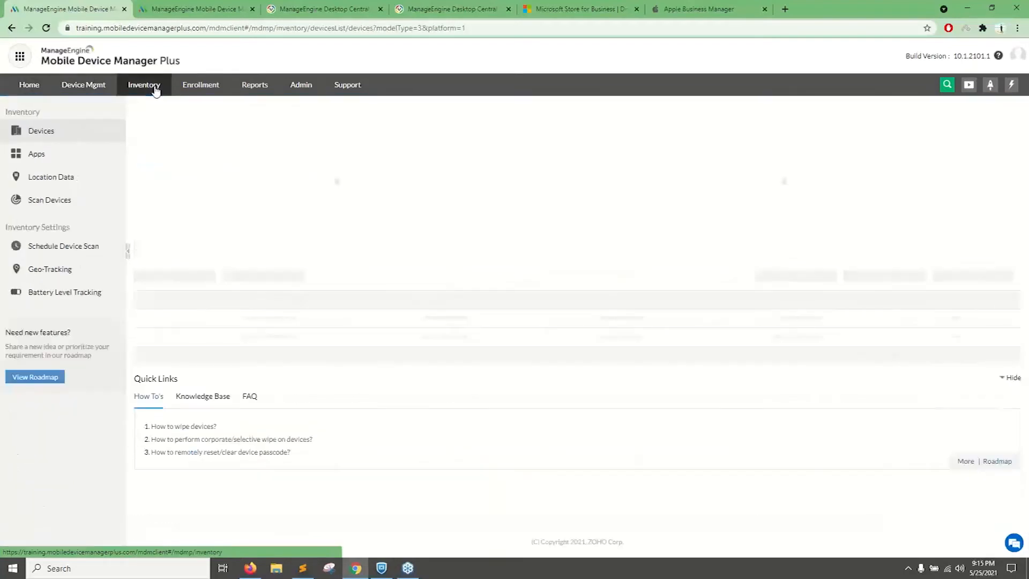
{"action": "left_click", "coordinate": [202, 86]}
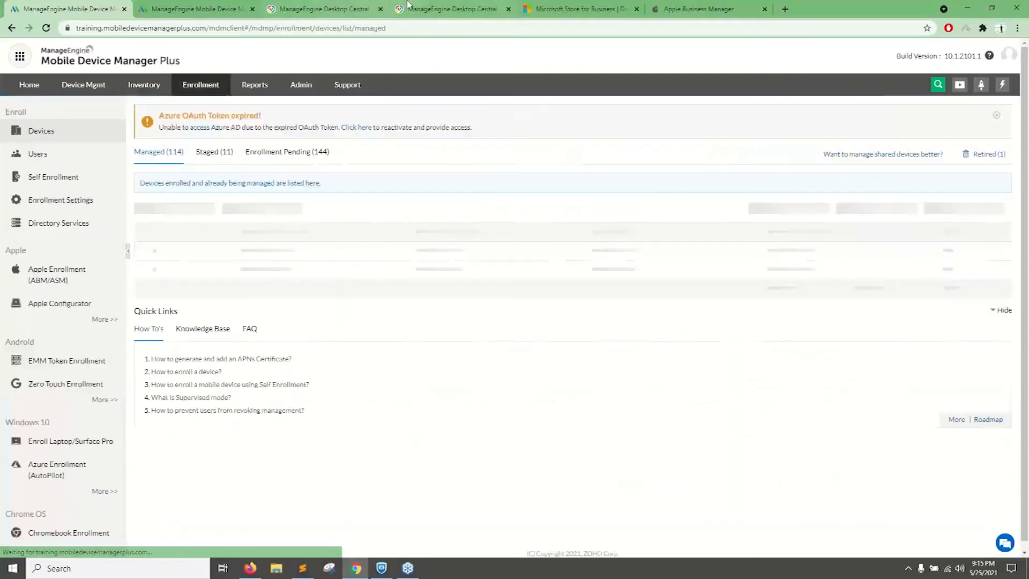
Switch to Desktop Central, examine its Mobile Device Mgmt dashboard, and return to the Mobile Device Manager Plus enrollment page.
{"action": "left_click", "coordinate": [300, 11]}
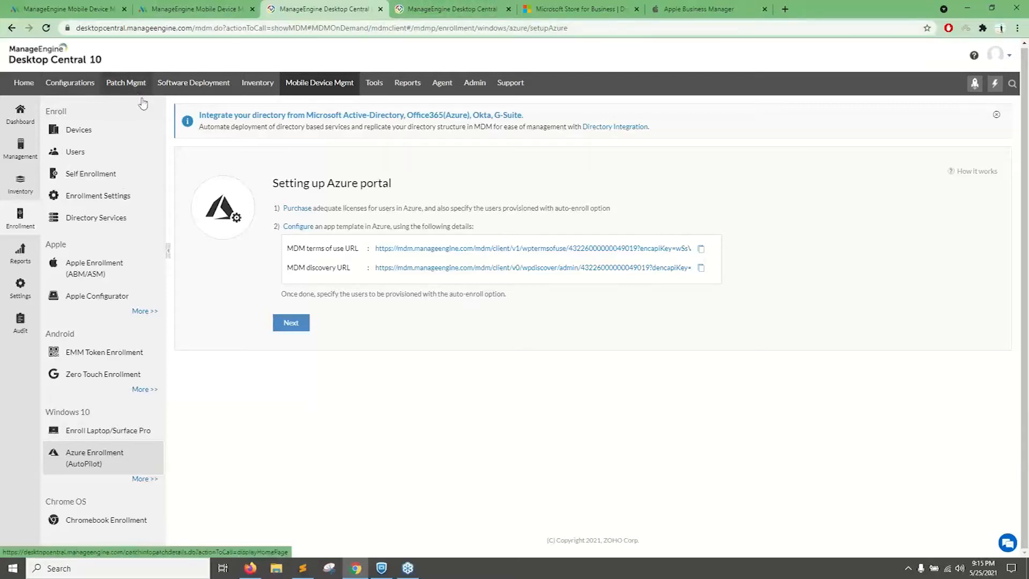
{"action": "left_click", "coordinate": [298, 85]}
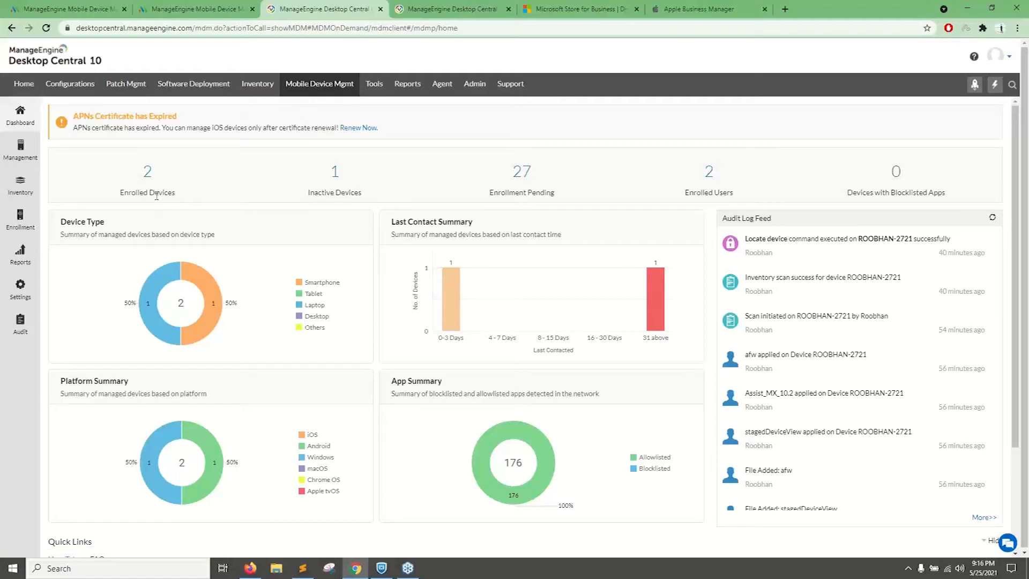
{"action": "mouse_move", "coordinate": [163, 280]}
{"action": "left_click", "coordinate": [63, 6]}
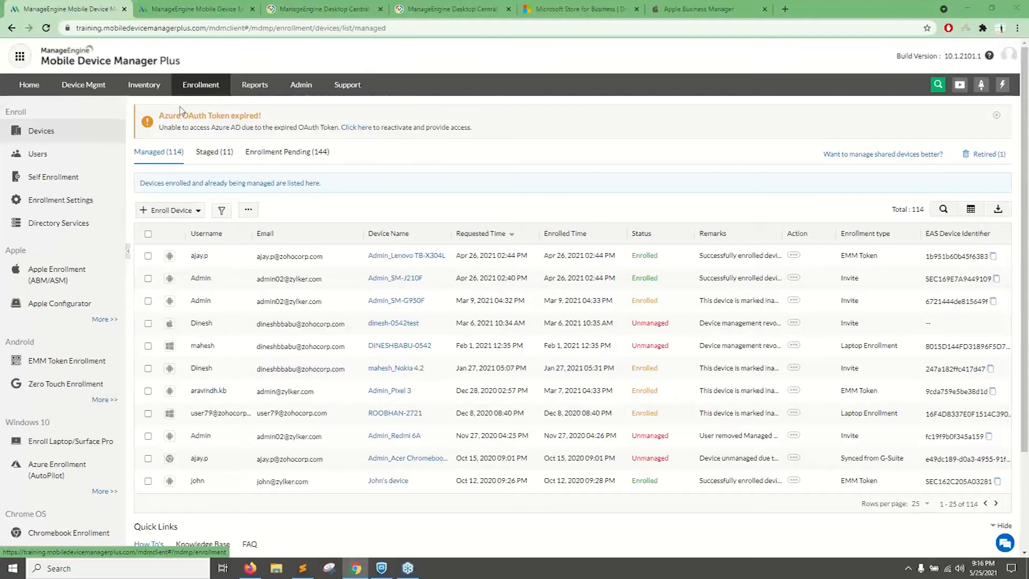
Switch to the presentation and advance from the Windows Autopilot enrollment slide to the Autopilot enrollment workflow slide.
{"action": "key", "text": "alt+Tab"}
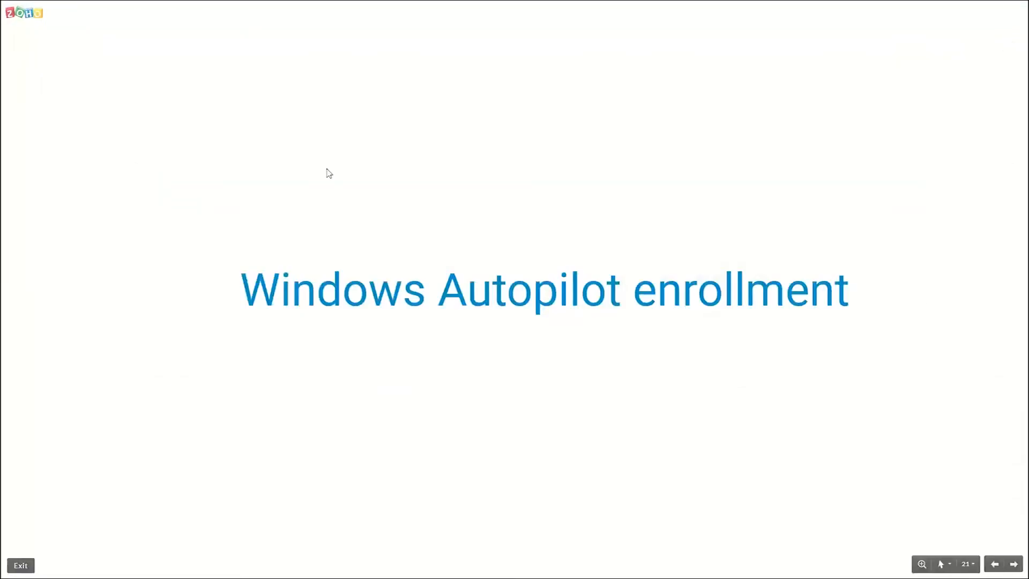
{"action": "key", "text": "Right"}
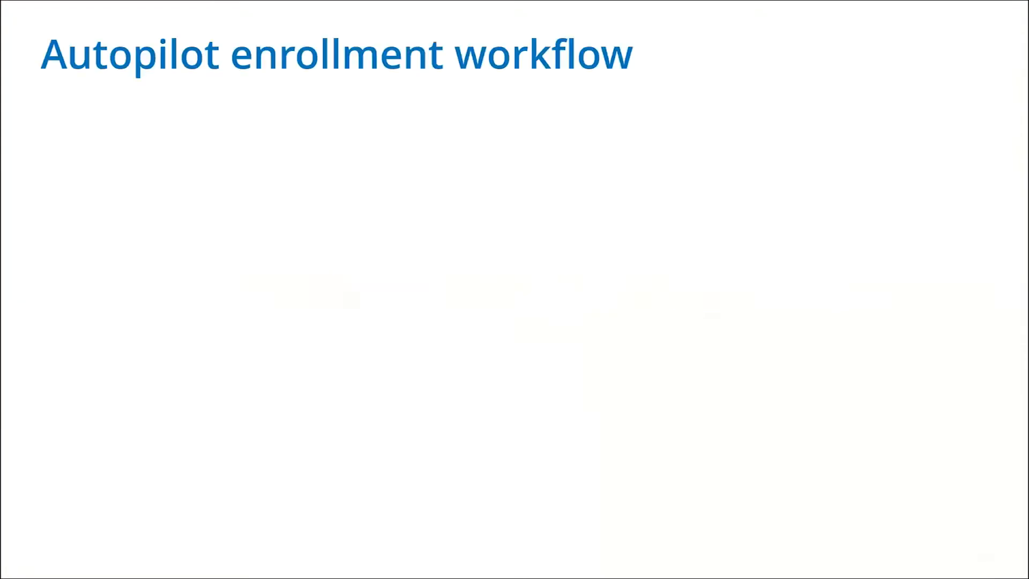
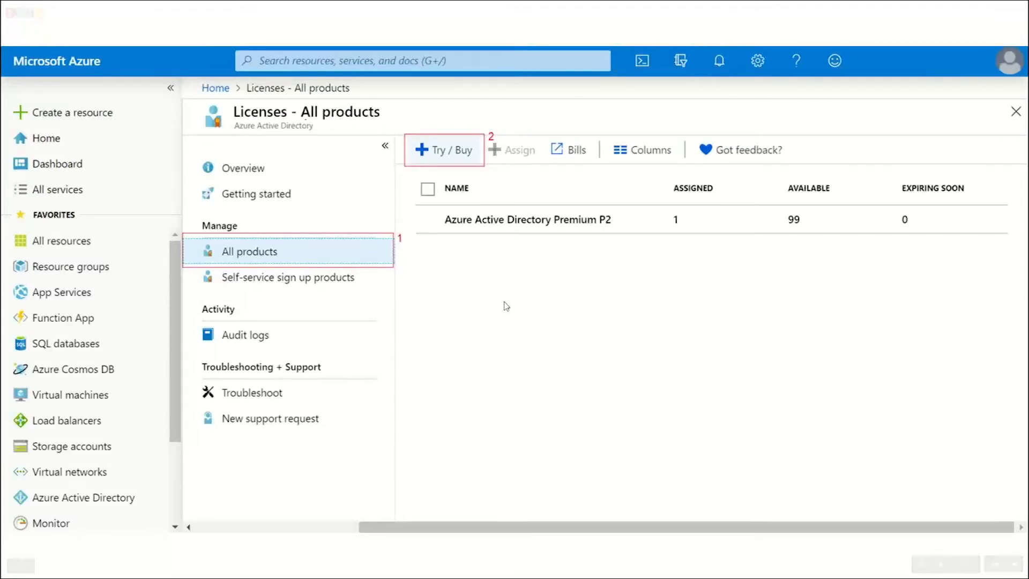
Advance the presentation from the Azure licenses slide through the on-premises MDM integration slides to the application's Configure slide.
{"action": "left_click", "coordinate": [437, 268]}
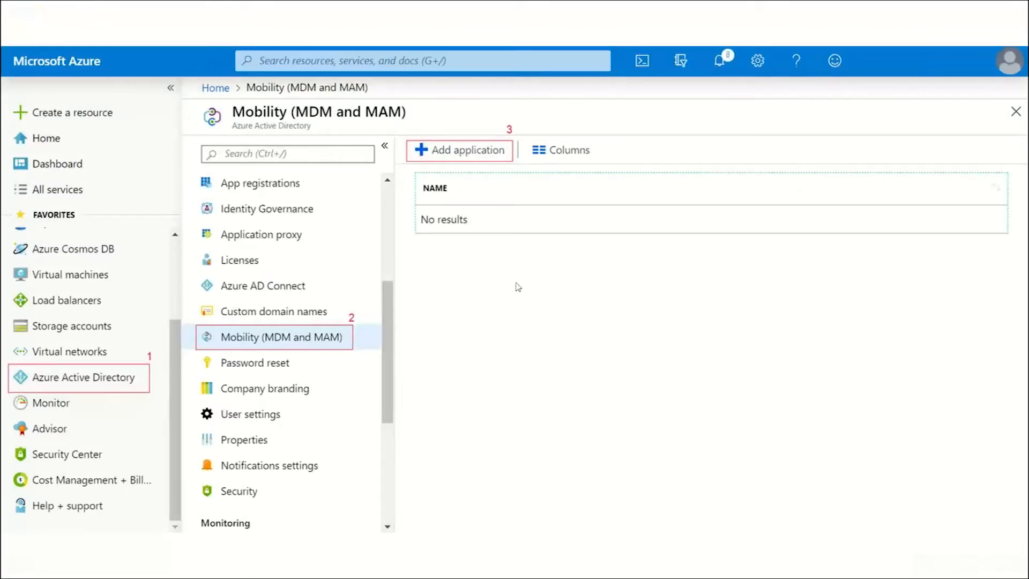
{"action": "key", "text": "Right"}
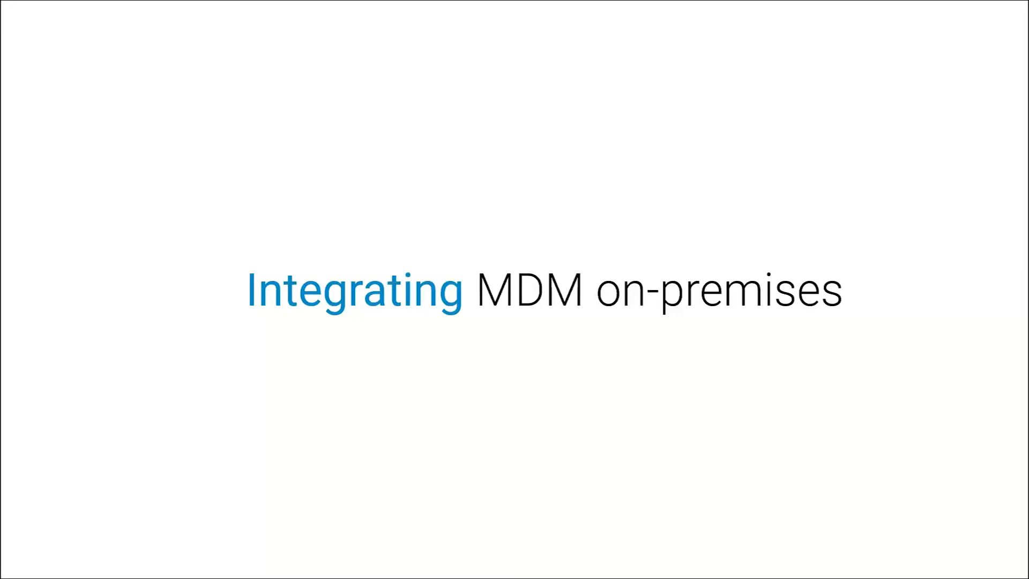
{"action": "key", "text": "Right"}
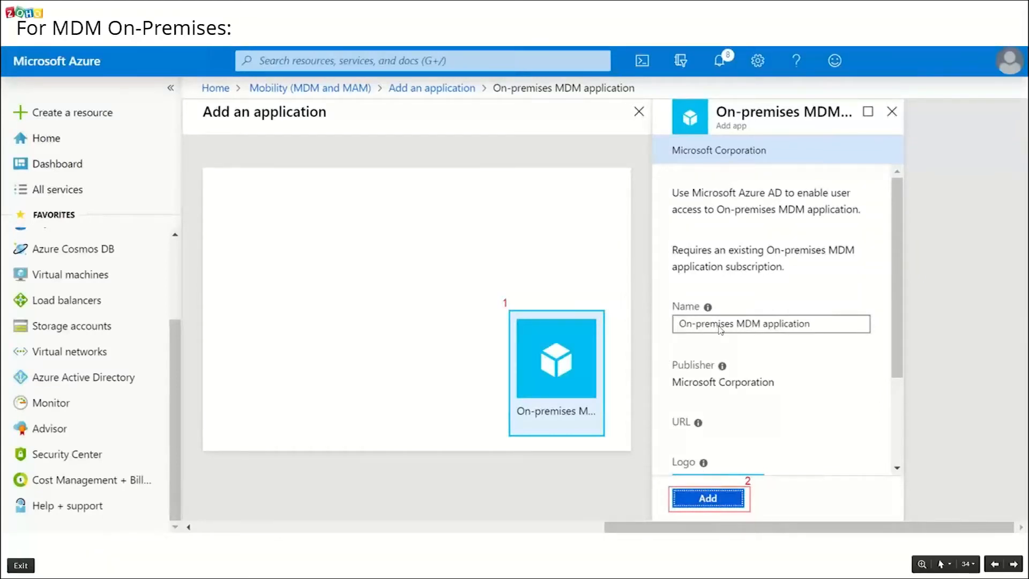
{"action": "key", "text": "Right"}
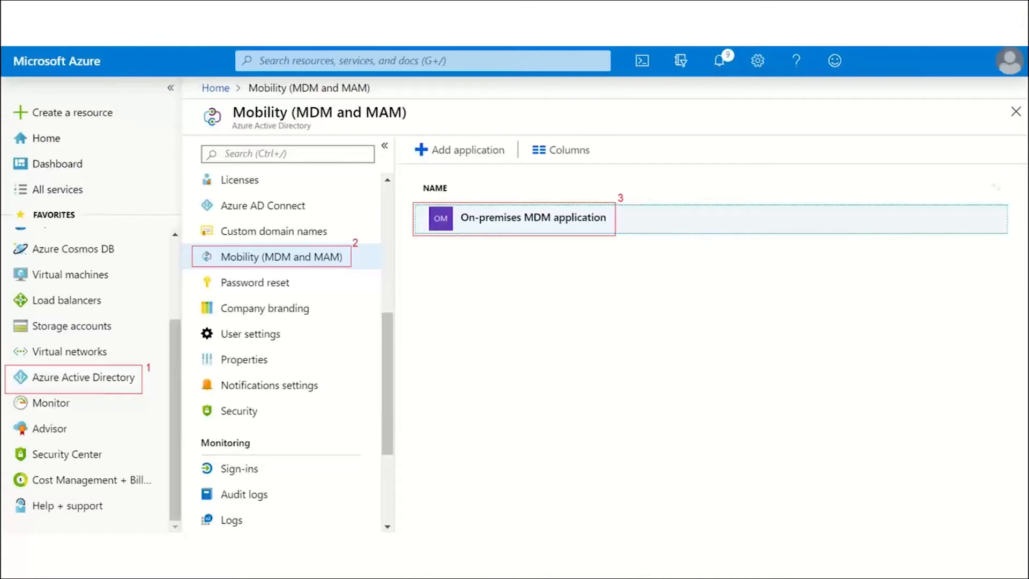
{"action": "key", "text": "Right"}
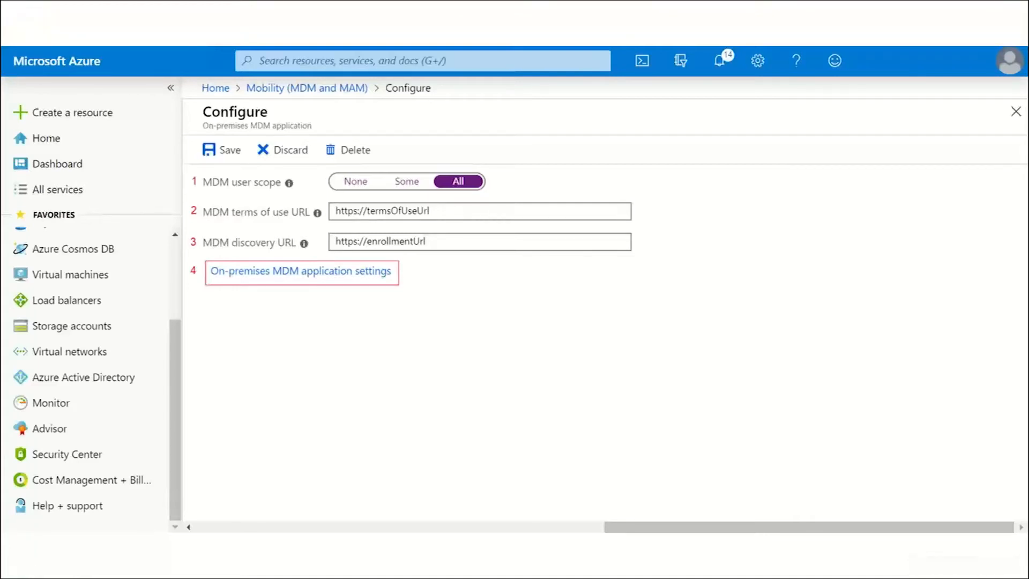
Switch to Desktop Central's Azure Enrollment (AutoPilot) page and examine the platform sections, MDM terms of use URL and MDM discovery URL.
{"action": "key", "text": "alt+Tab"}
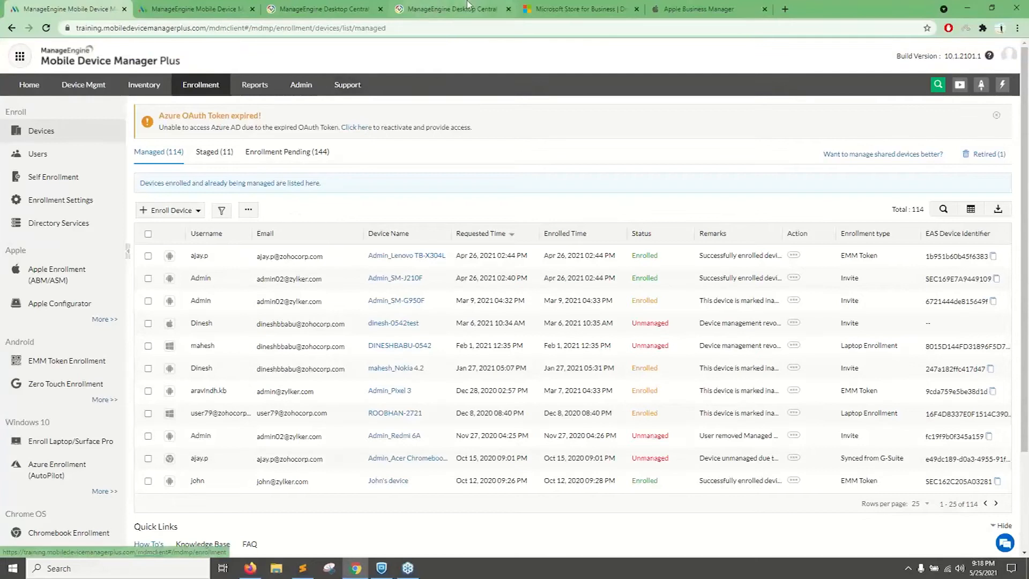
{"action": "left_click", "coordinate": [474, 6]}
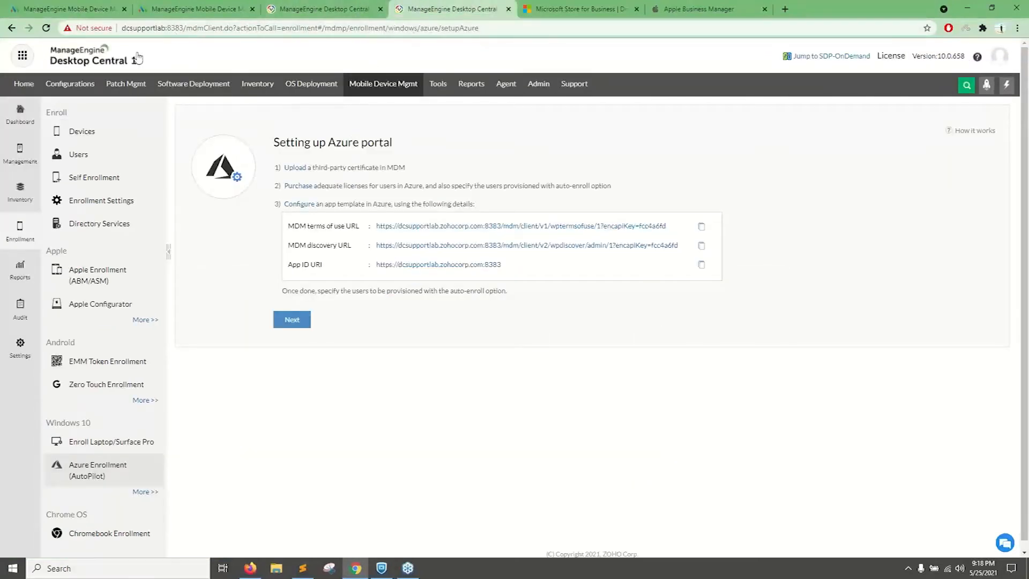
{"action": "scroll", "coordinate": [376, 94], "scroll_direction": "down", "scroll_amount": 1}
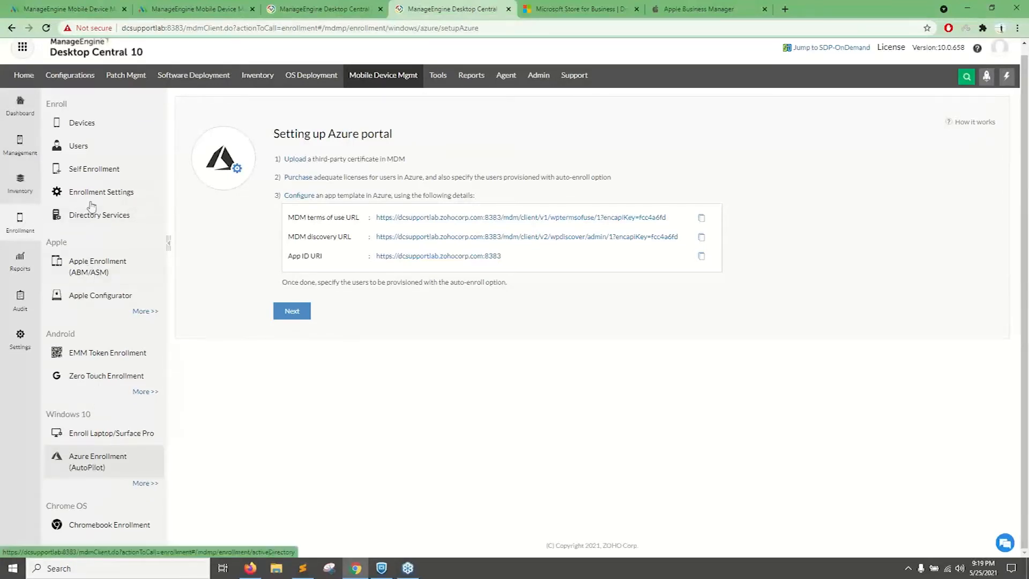
{"action": "left_click_drag", "start_coordinate": [83, 242], "coordinate": [52, 243]}
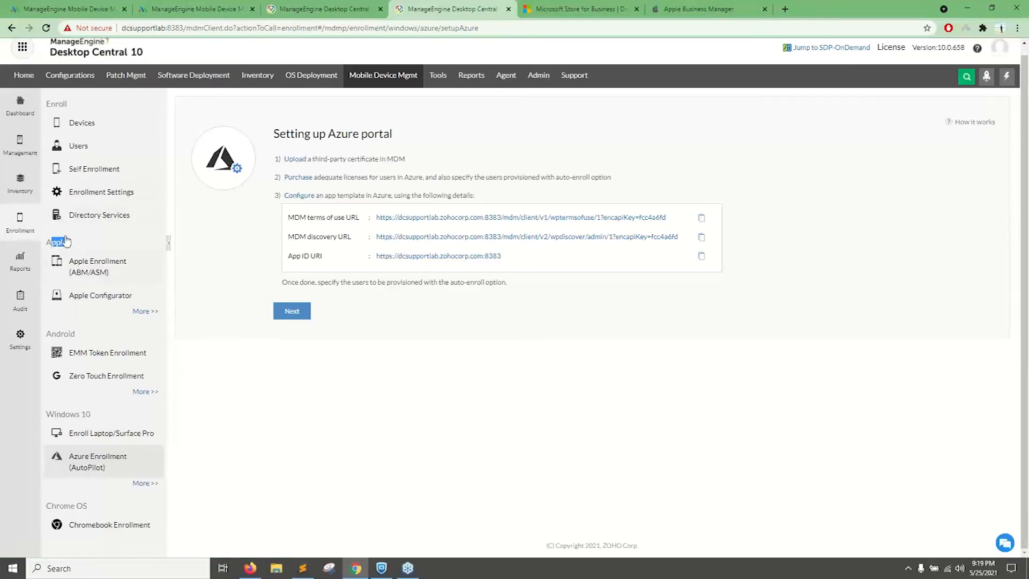
{"action": "left_click_drag", "start_coordinate": [85, 334], "coordinate": [53, 334]}
{"action": "left_click_drag", "start_coordinate": [100, 416], "coordinate": [45, 418]}
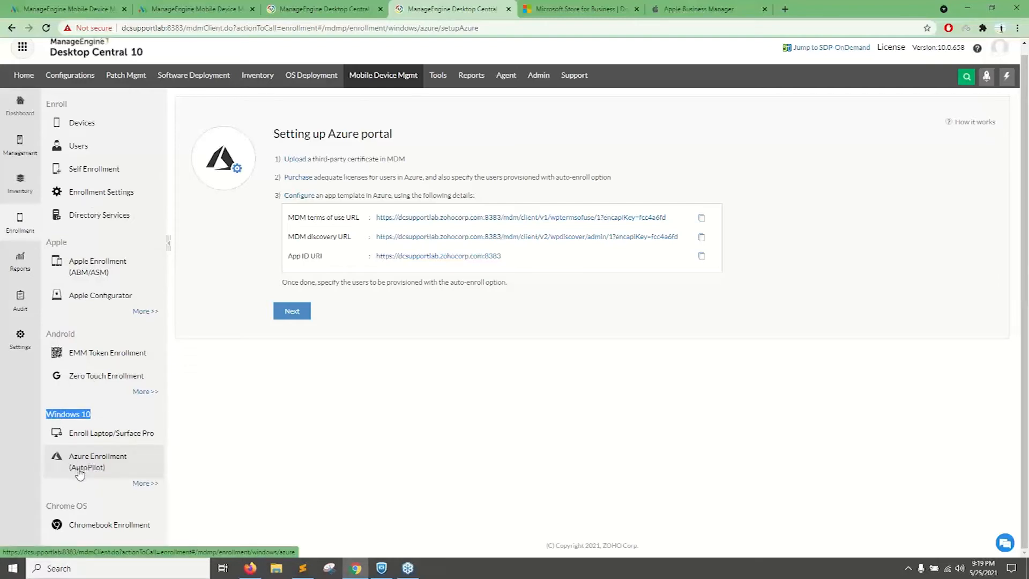
{"action": "left_click_drag", "start_coordinate": [289, 218], "coordinate": [352, 218]}
{"action": "left_click_drag", "start_coordinate": [289, 236], "coordinate": [343, 237]}
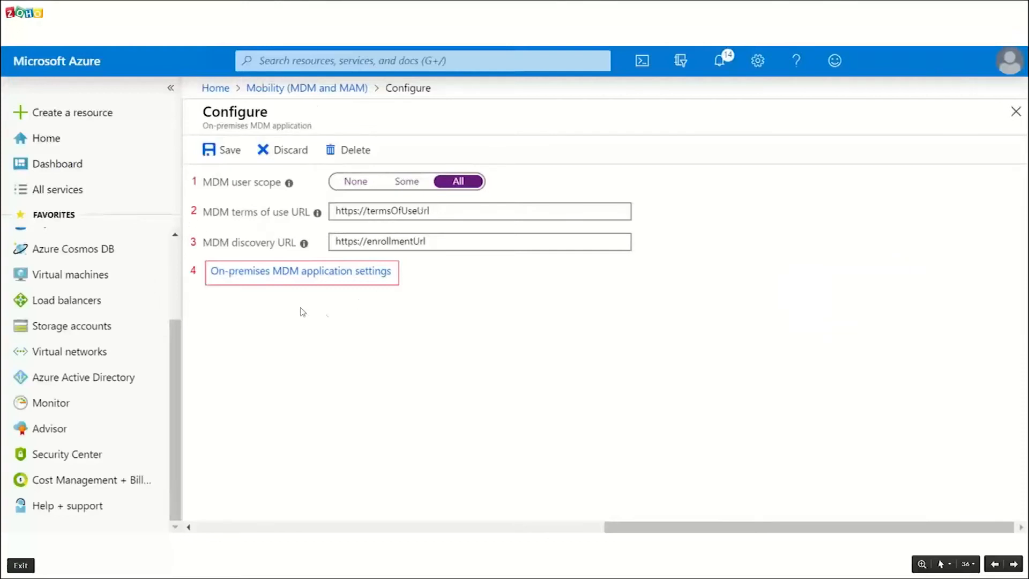
Show the Expose an API slide and compare its Application ID URI with the Azure setup details in Desktop Central.
{"action": "key", "text": "Right"}
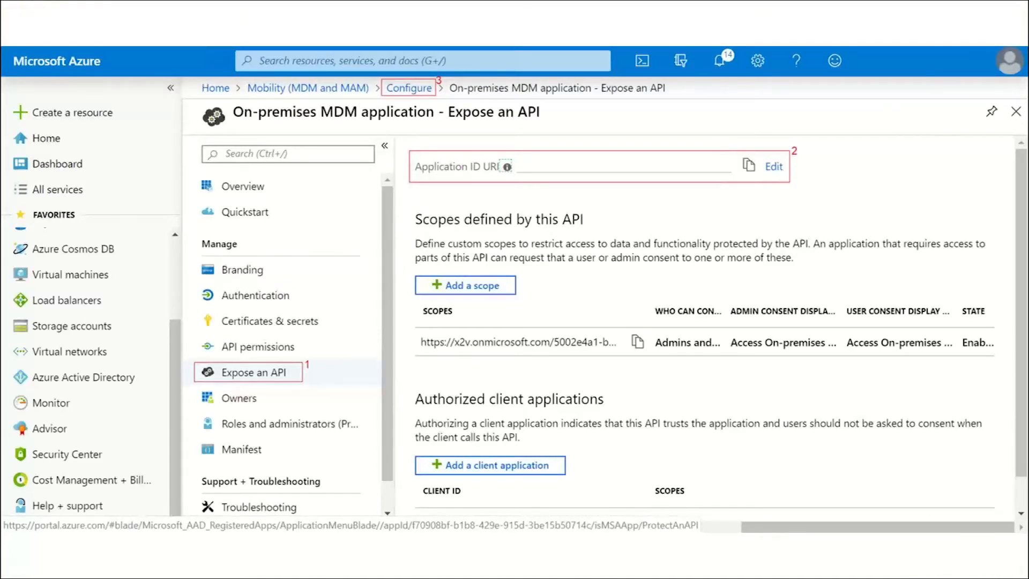
{"action": "key", "text": "alt+Tab"}
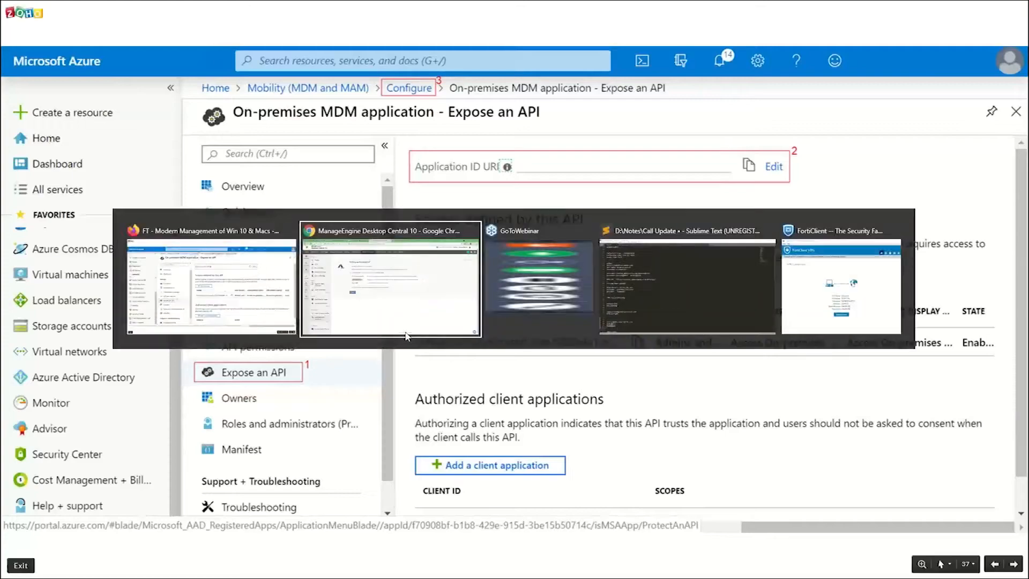
{"action": "left_click_drag", "start_coordinate": [293, 260], "coordinate": [323, 257]}
{"action": "key", "text": "alt+Tab"}
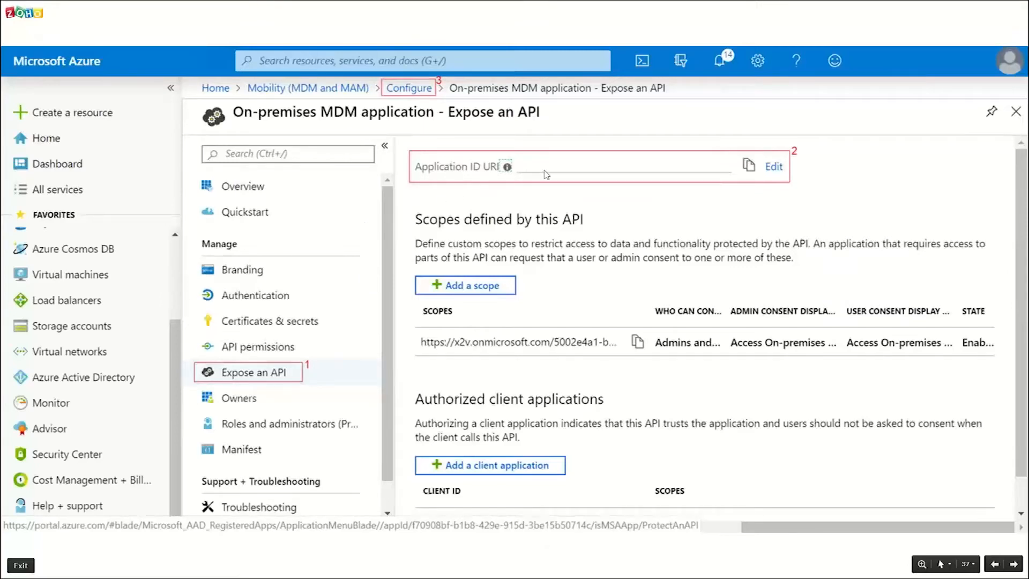
{"action": "key", "text": "alt+Tab"}
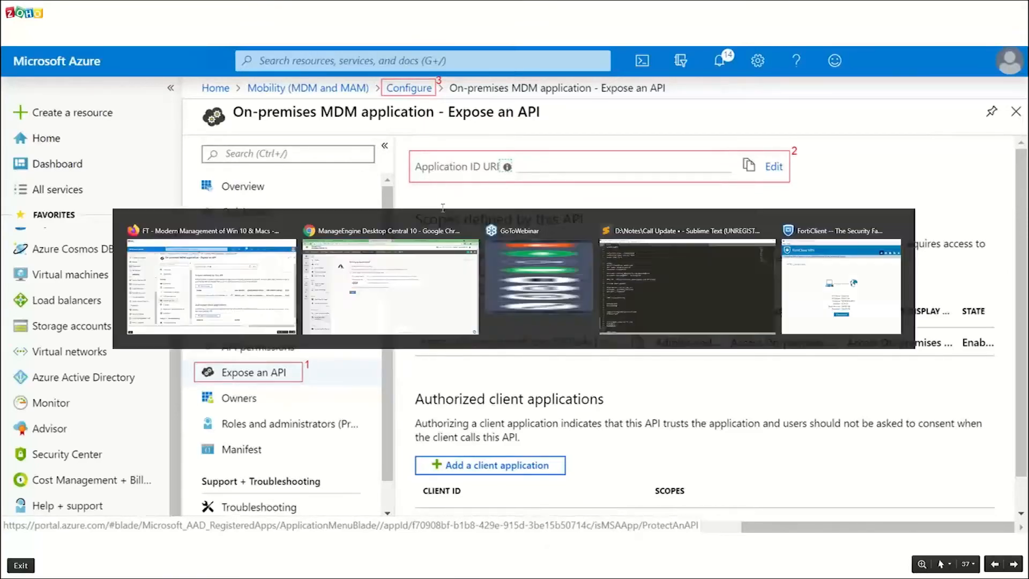
{"action": "left_click", "coordinate": [322, 216]}
{"action": "triple_click", "coordinate": [322, 216]}
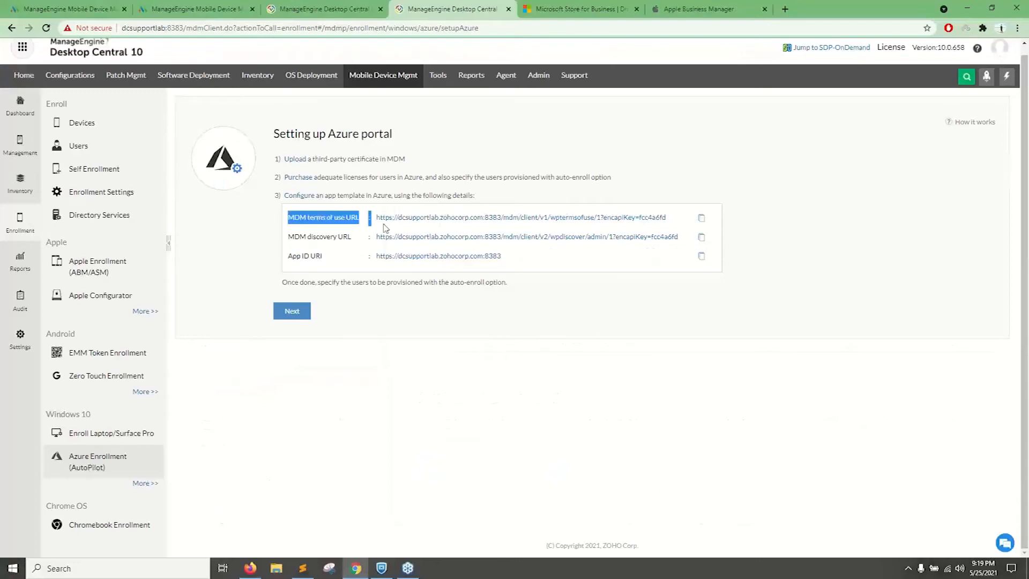
Return to the presentation and go through the ManageEngine MDM application slides up to the Autopilot enrollment workflow slide.
{"action": "key", "text": "alt+Tab"}
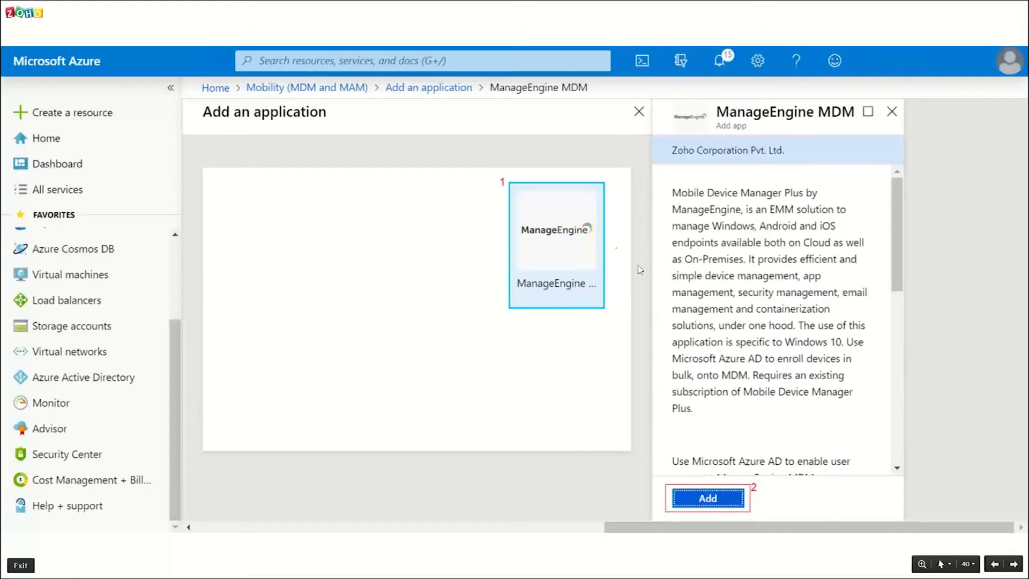
{"action": "left_click", "coordinate": [610, 406]}
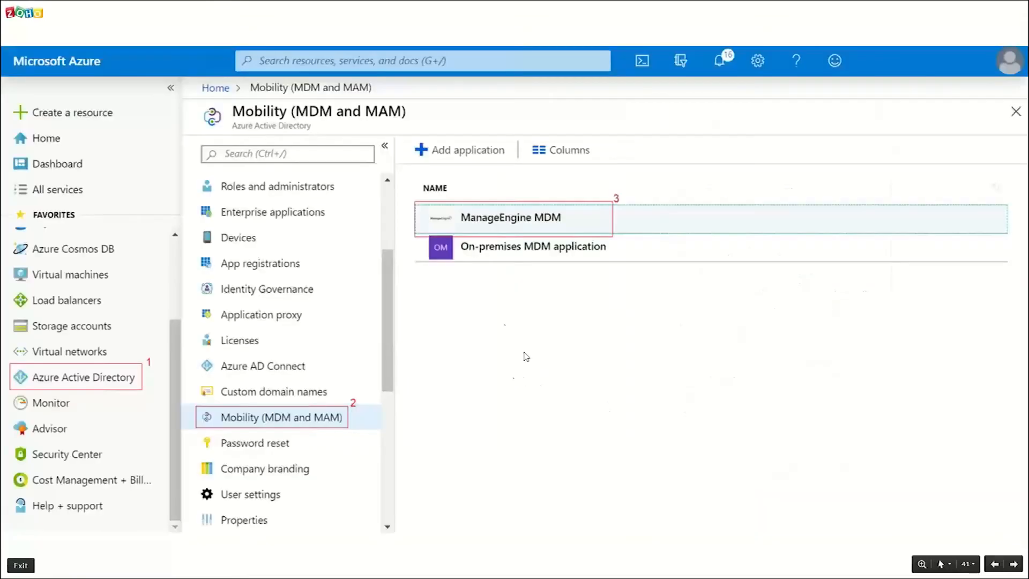
{"action": "left_click", "coordinate": [579, 296]}
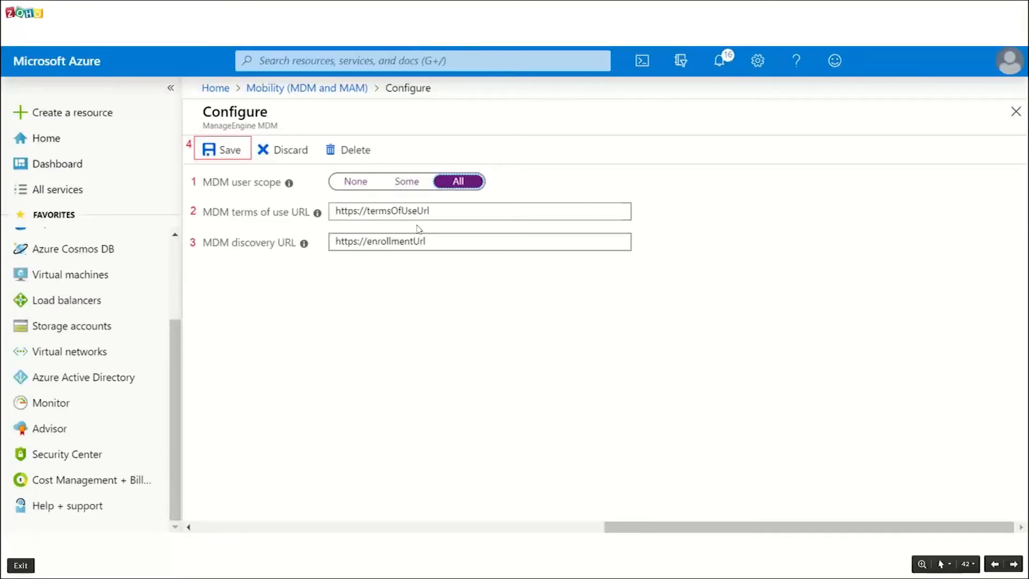
{"action": "left_click", "coordinate": [613, 280]}
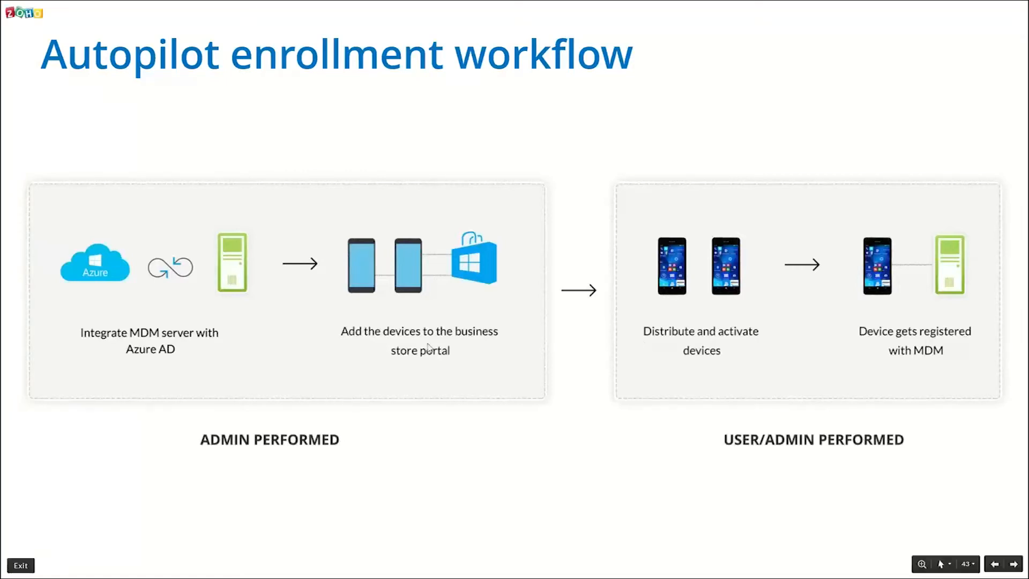
Advance through the Microsoft Store sign-in slide to the Devices slide on creating an AutoPilot deployment profile, and continue past it.
{"action": "left_click", "coordinate": [548, 352]}
{"action": "key", "text": "alt+Tab"}
{"action": "key", "text": "alt+Tab"}
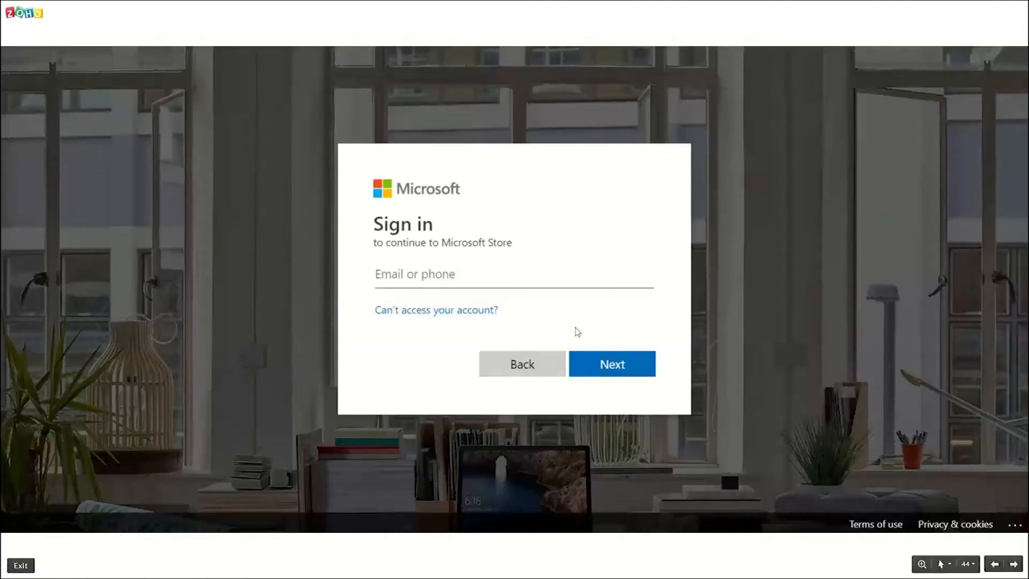
{"action": "left_click", "coordinate": [574, 331]}
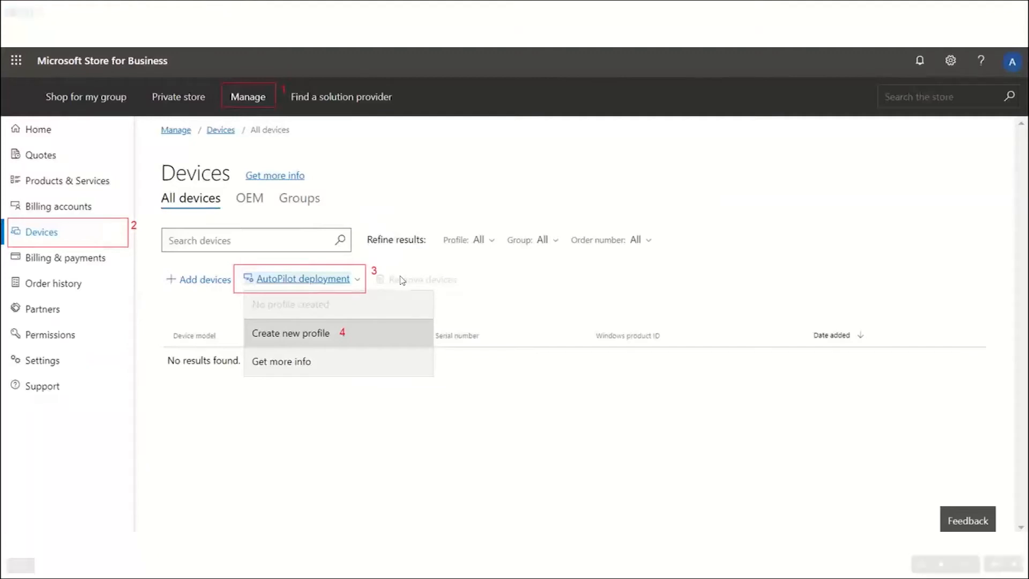
{"action": "left_click", "coordinate": [494, 371]}
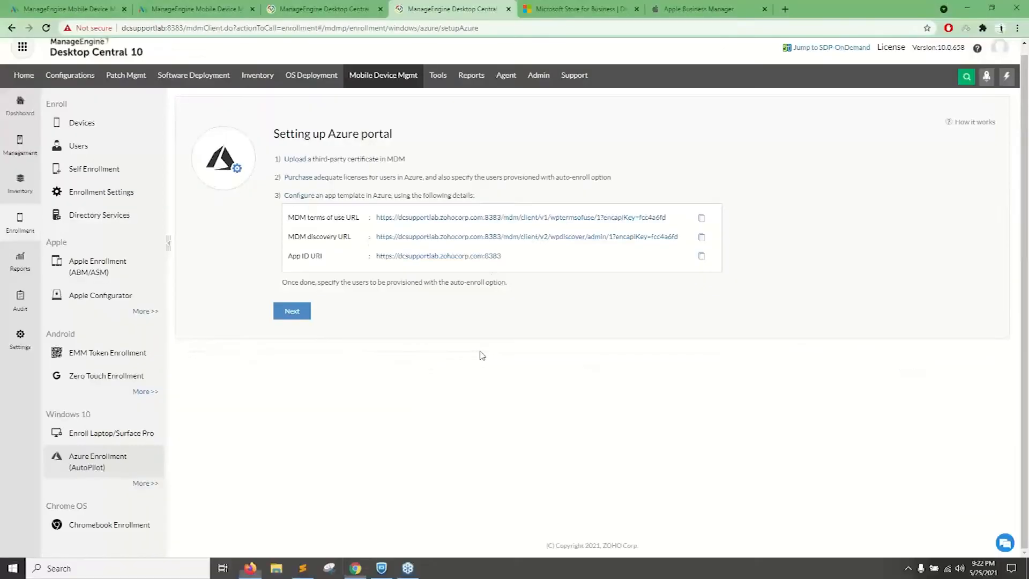
Switch to Microsoft Store for Business and open the list of all devices in its management area.
{"action": "left_click", "coordinate": [560, 9]}
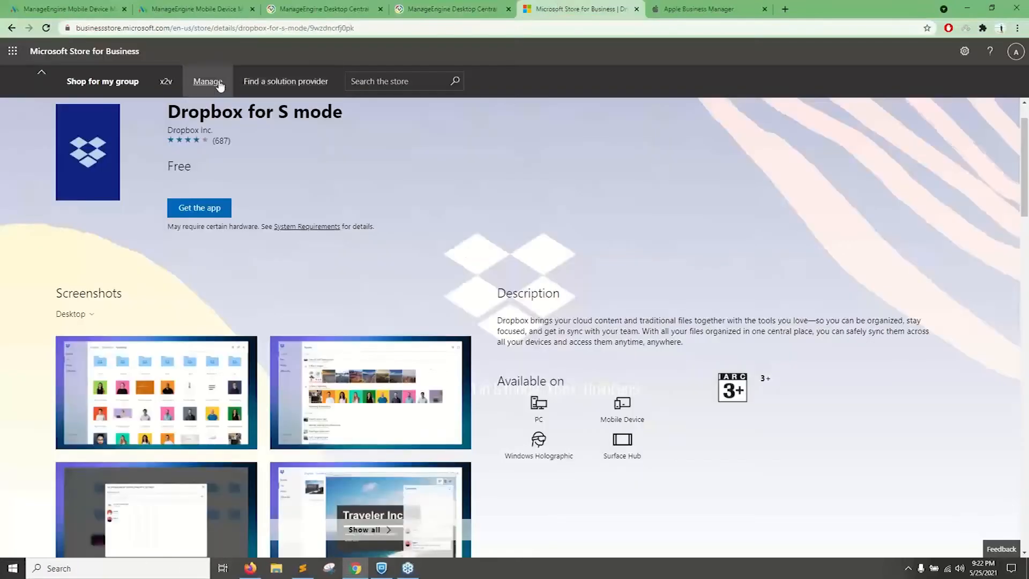
{"action": "left_click", "coordinate": [220, 84]}
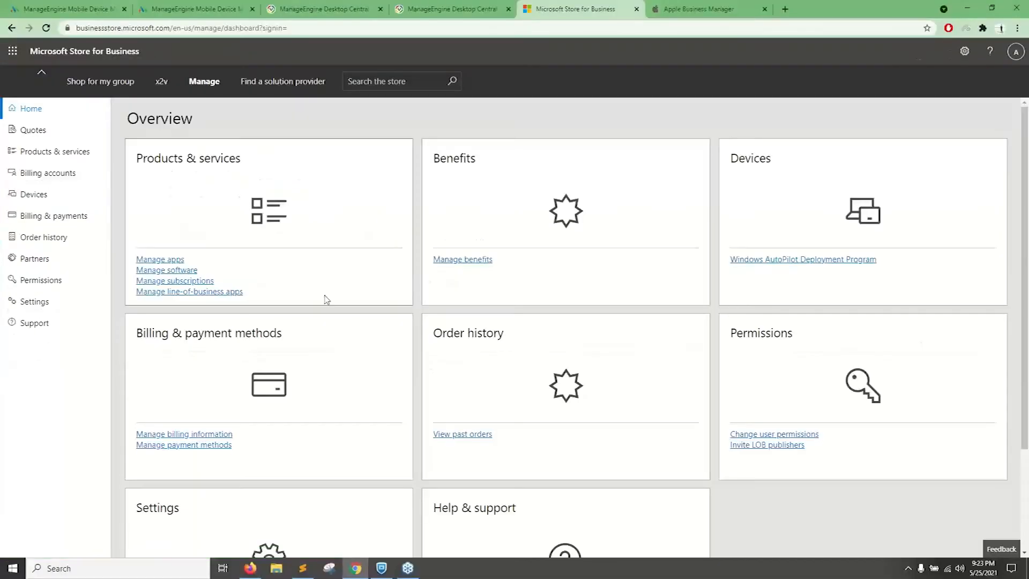
{"action": "left_click", "coordinate": [35, 195]}
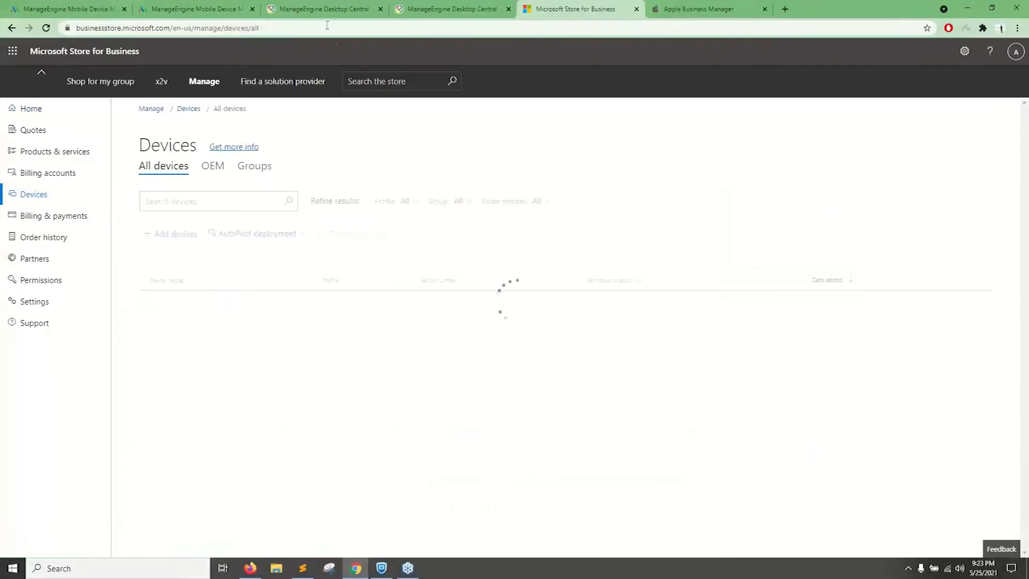
Switch to Desktop Central, open the staged devices in Enrollment, and examine the additional device actions.
{"action": "left_click", "coordinate": [424, 8]}
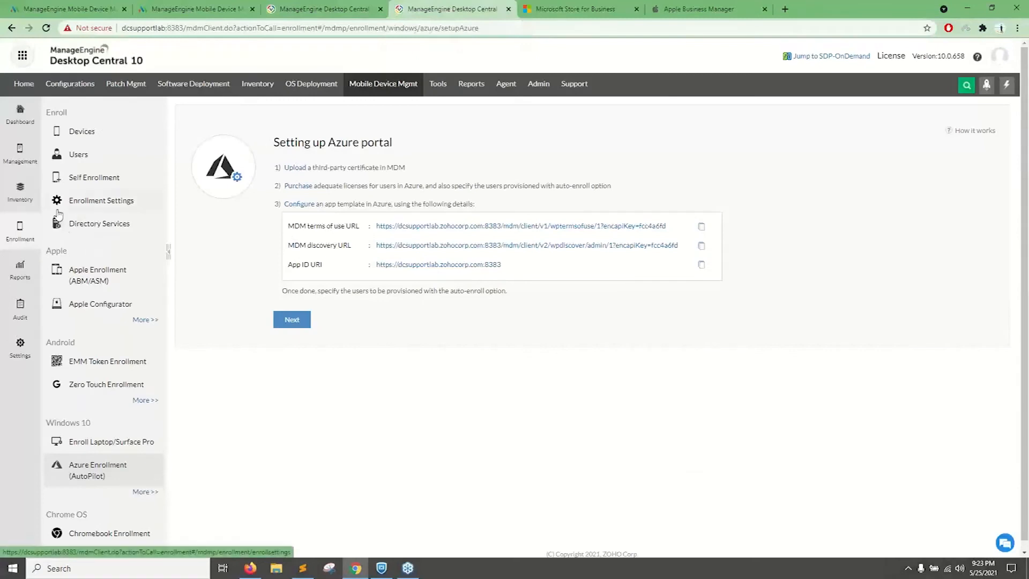
{"action": "left_click", "coordinate": [25, 231]}
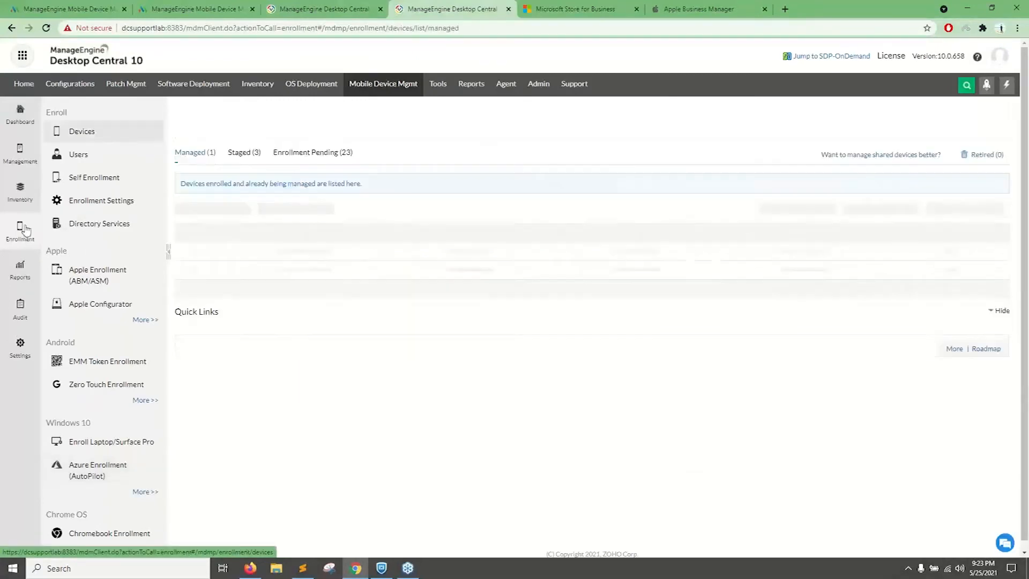
{"action": "left_click", "coordinate": [249, 159]}
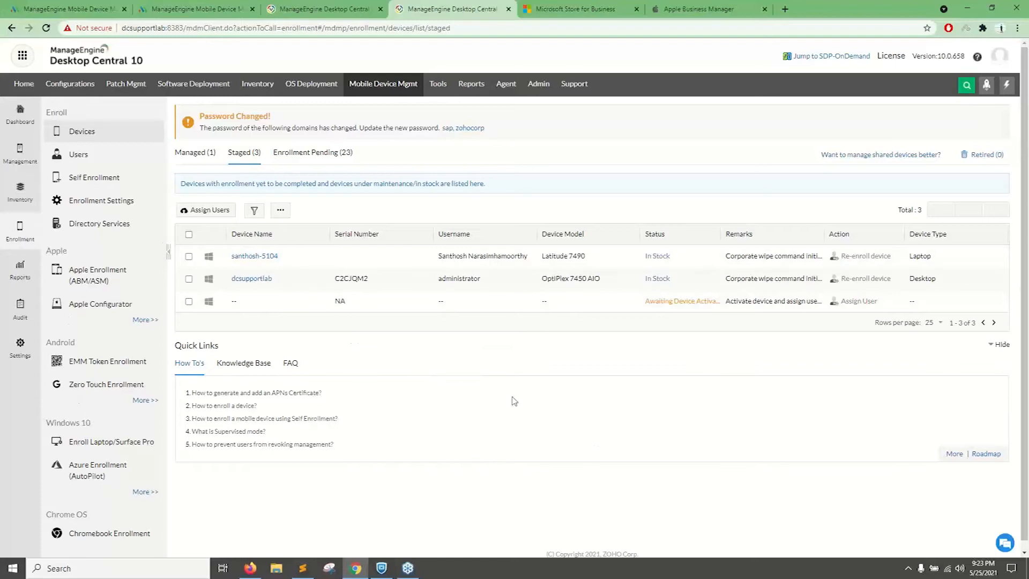
{"action": "left_click", "coordinate": [281, 212]}
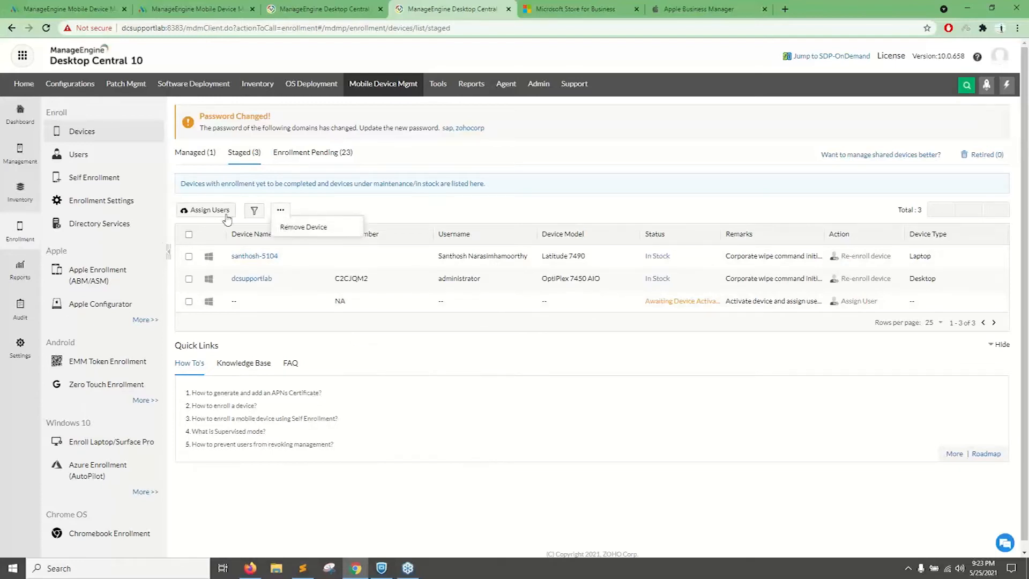
Select all staged devices, examine the CSV requirements for assigning users, and cancel the assignment, clearing the selection.
{"action": "left_click", "coordinate": [189, 234]}
{"action": "left_click", "coordinate": [206, 210]}
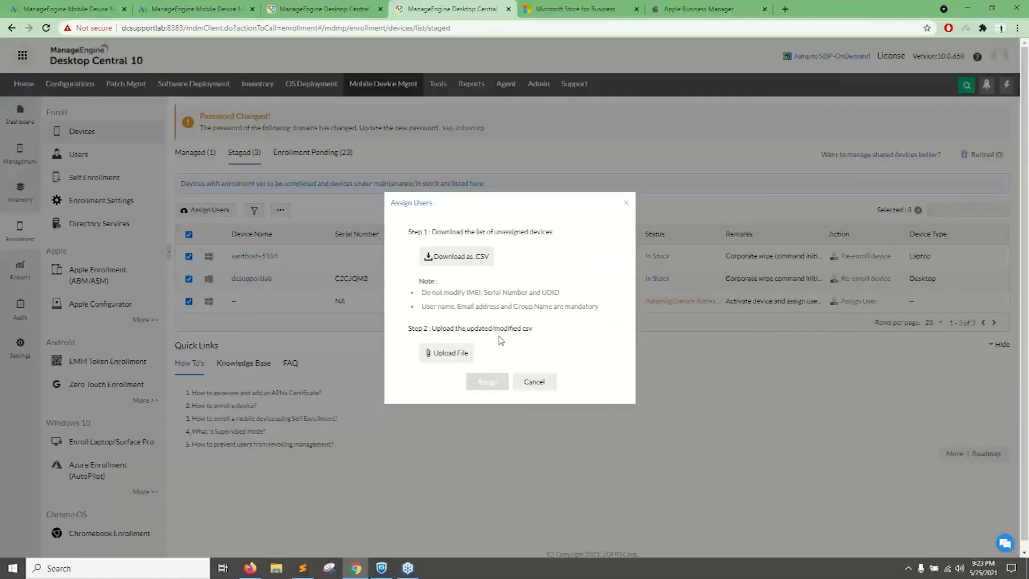
{"action": "left_click_drag", "start_coordinate": [423, 311], "coordinate": [518, 295]}
{"action": "left_click", "coordinate": [534, 384]}
{"action": "left_click", "coordinate": [190, 235]}
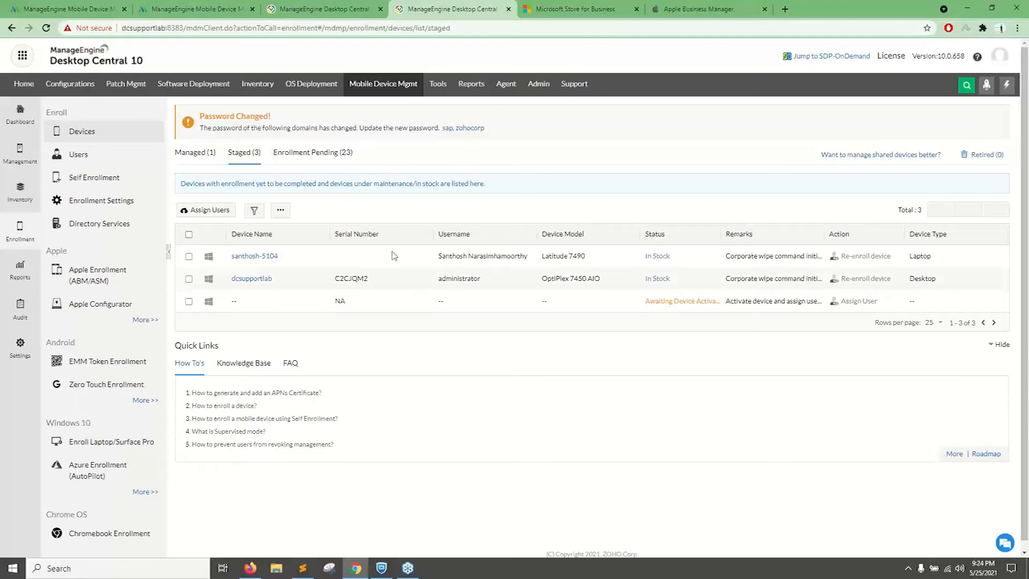
Examine the AutoPilot deployment profiles for the Surface Pro 4 in Microsoft Store for Business, and return to Desktop Central's Mobile Device Mgmt dashboard.
{"action": "key", "text": "ctrl+Tab"}
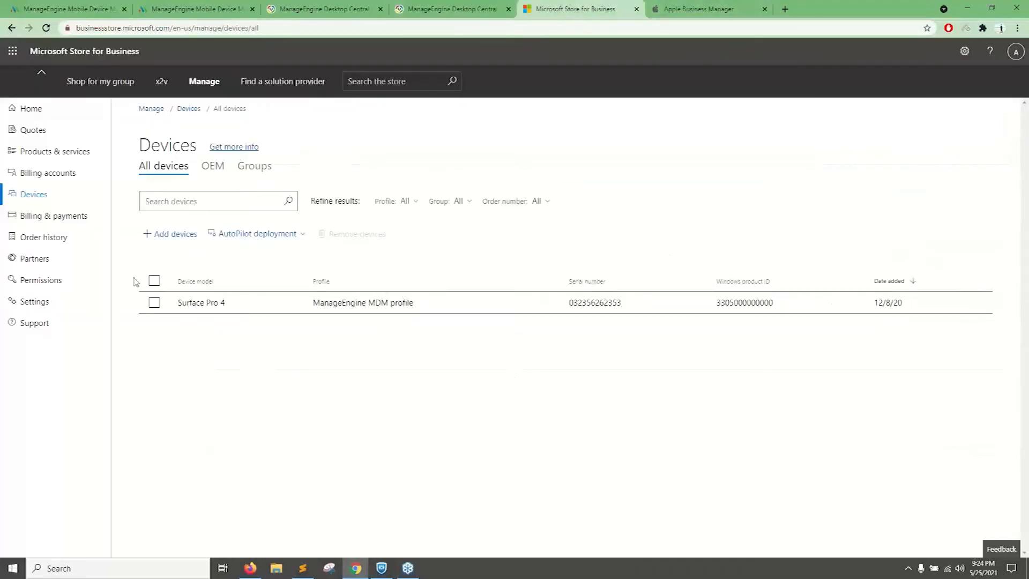
{"action": "left_click", "coordinate": [154, 280]}
{"action": "left_click", "coordinate": [257, 234]}
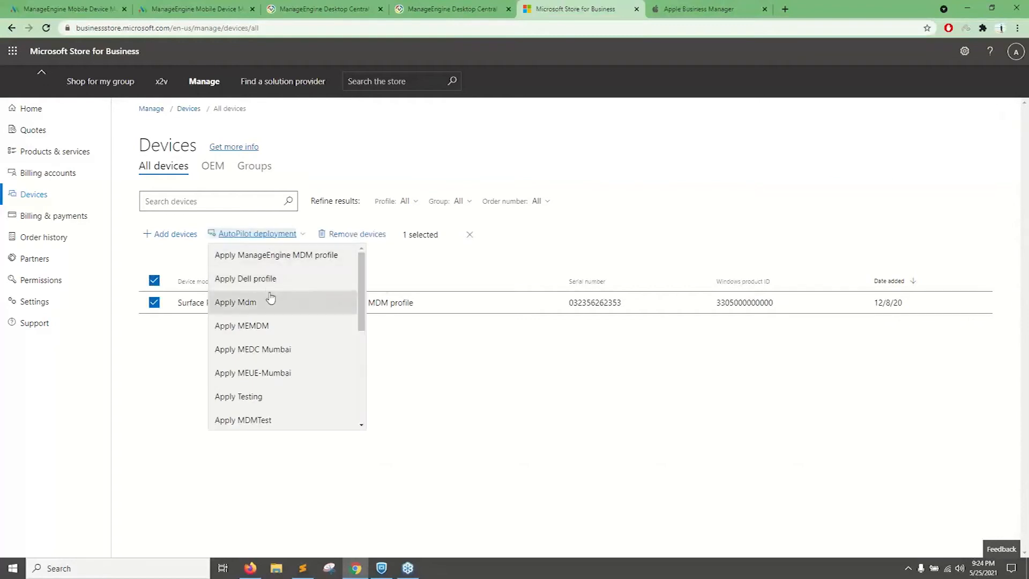
{"action": "left_click", "coordinate": [332, 10]}
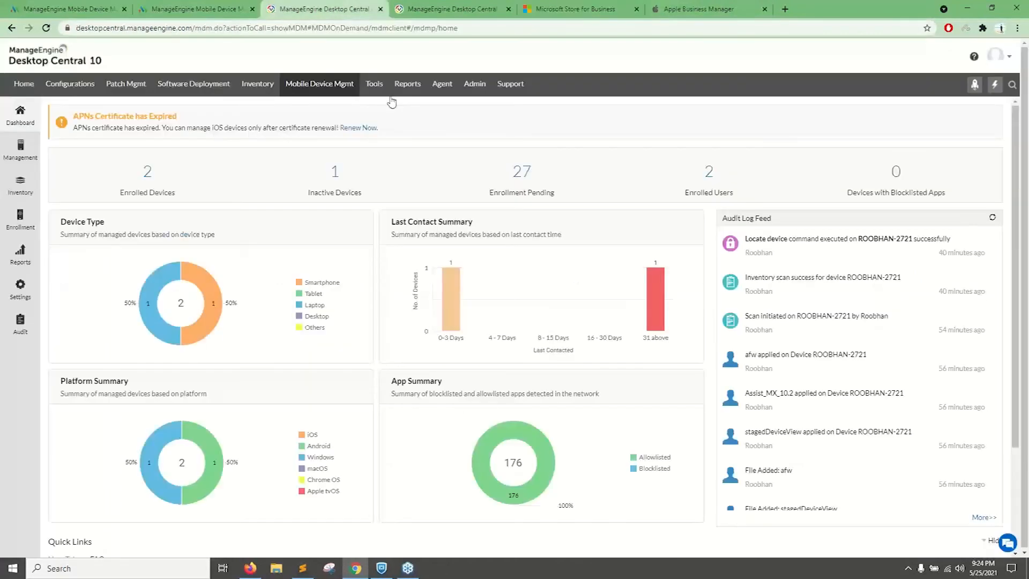
Switch to Desktop Central's staged devices, highlight the serial number of dcsupportlab, and open the Azure Enrollment (AutoPilot) setup.
{"action": "key", "text": "ctrl+Tab"}
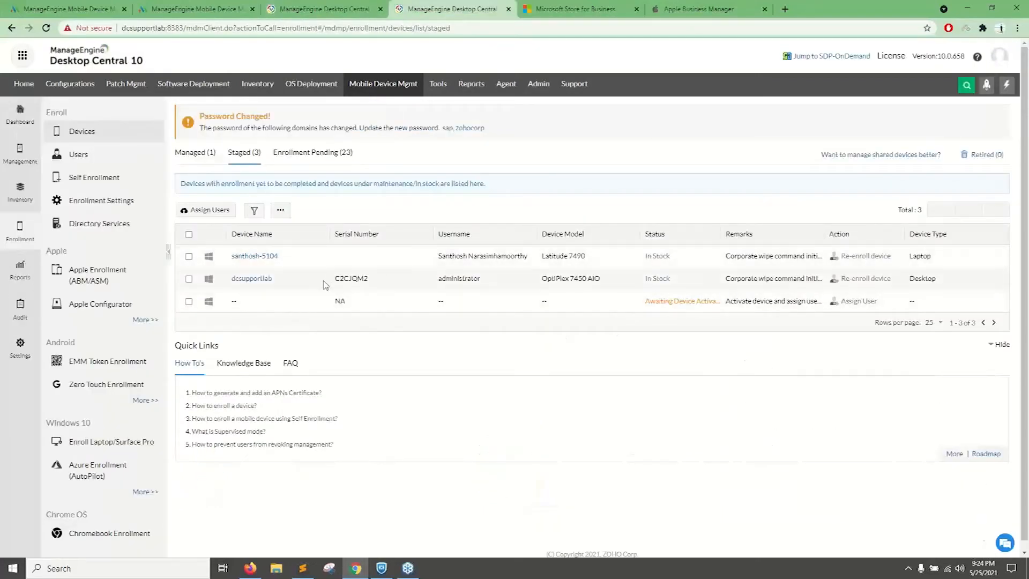
{"action": "double_click", "coordinate": [351, 278]}
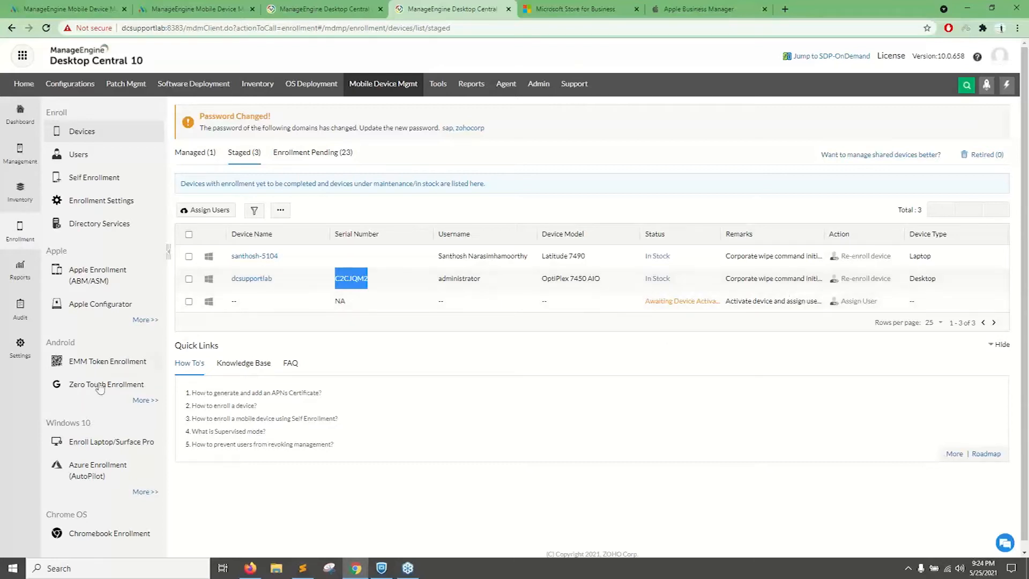
{"action": "scroll", "coordinate": [81, 389], "scroll_direction": "down", "scroll_amount": 1}
{"action": "left_click", "coordinate": [115, 467]}
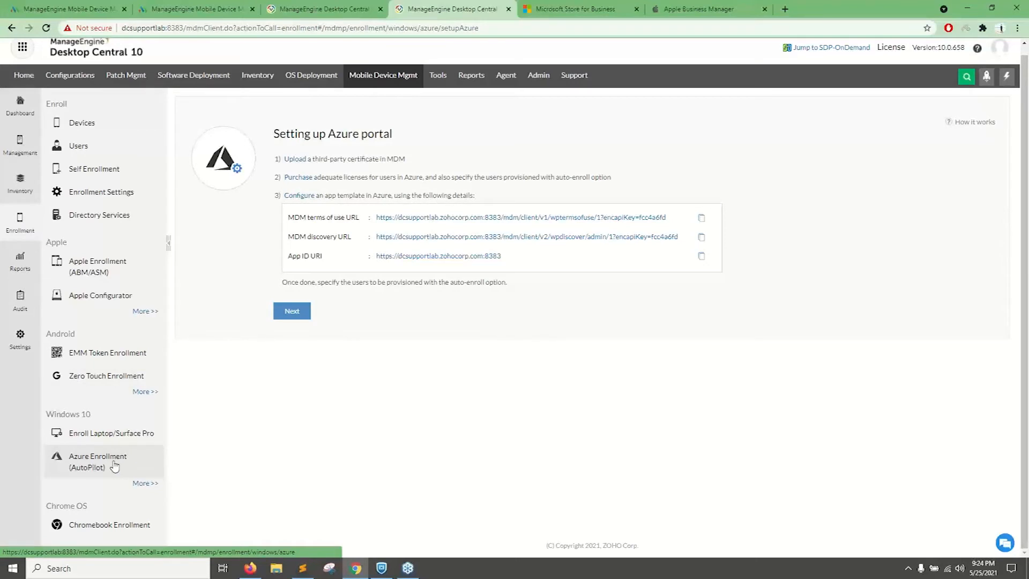
Open Windows 10 Enroll Laptop/Surface Pro, download the enrollment tool, and highlight enrollment.bat in the instructions.
{"action": "left_click", "coordinate": [139, 439]}
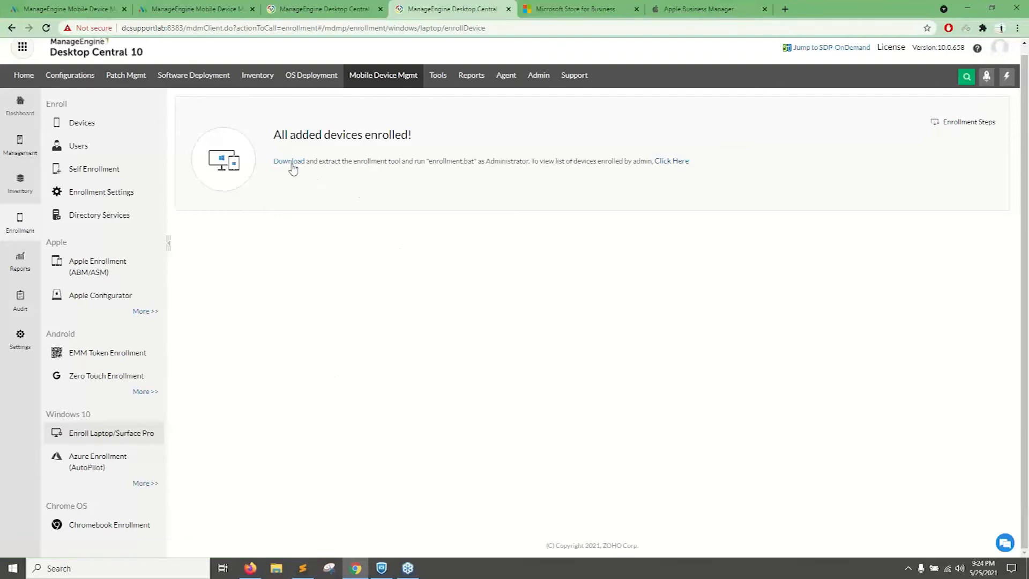
{"action": "left_click_drag", "start_coordinate": [273, 162], "coordinate": [305, 162]}
{"action": "left_click", "coordinate": [331, 173]}
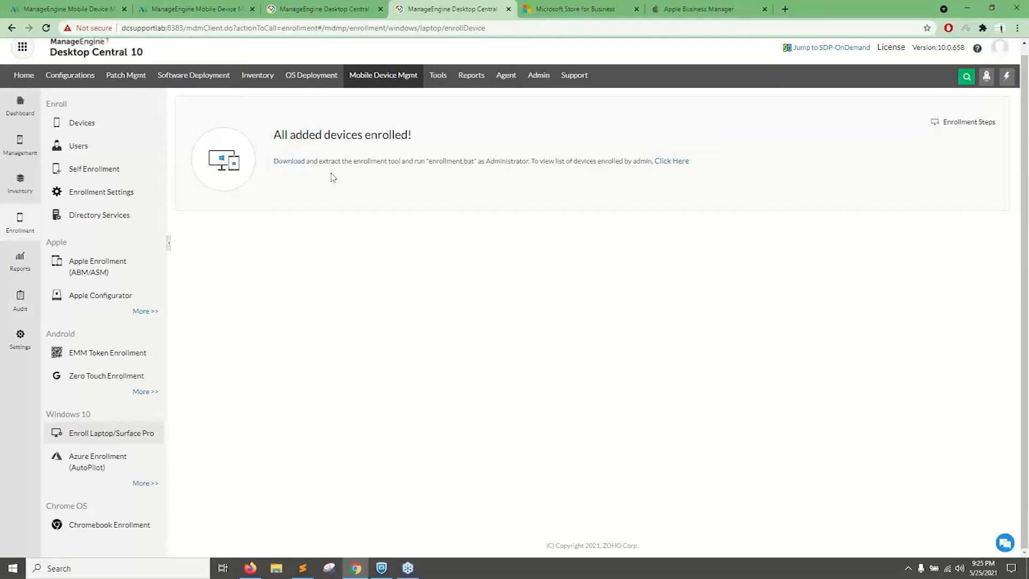
{"action": "left_click", "coordinate": [290, 162]}
{"action": "left_click_drag", "start_coordinate": [426, 161], "coordinate": [473, 161]}
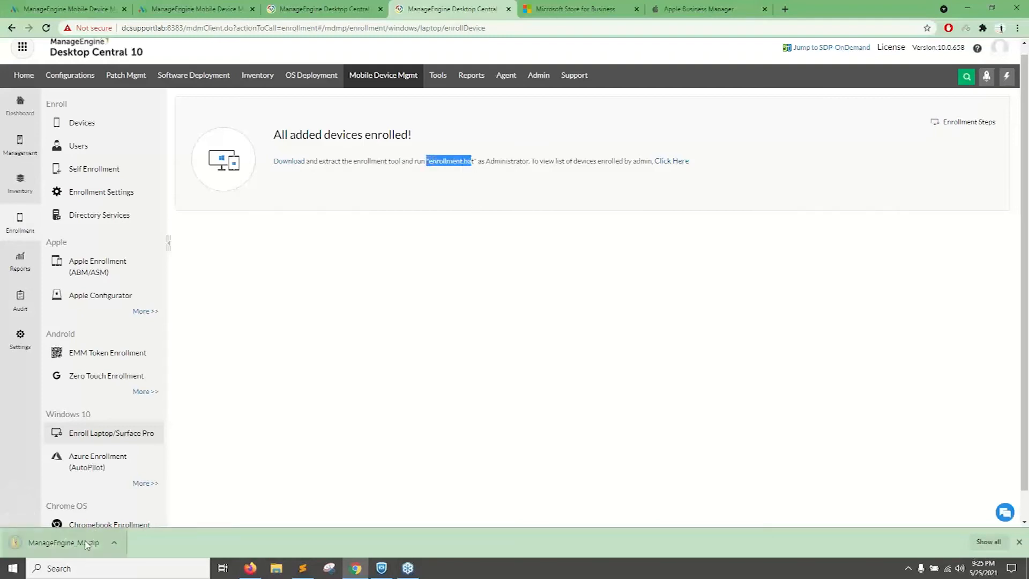
Open the downloaded enrollment tool archive, examine the contents of its ManageEngine_MDMLaptopEnrollment folder, and close the window.
{"action": "left_click", "coordinate": [86, 540]}
{"action": "double_click", "coordinate": [450, 155]}
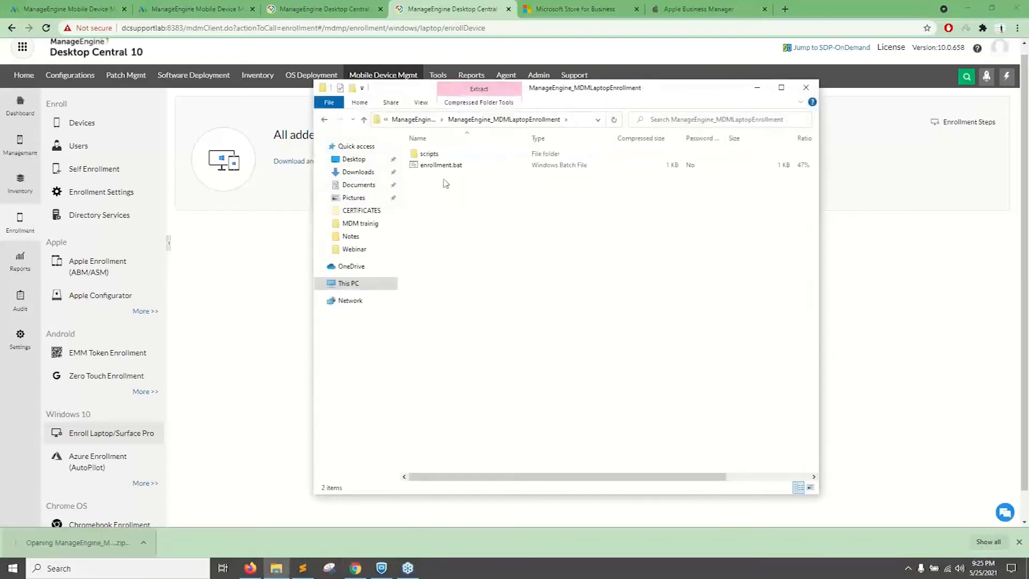
{"action": "left_click", "coordinate": [805, 86]}
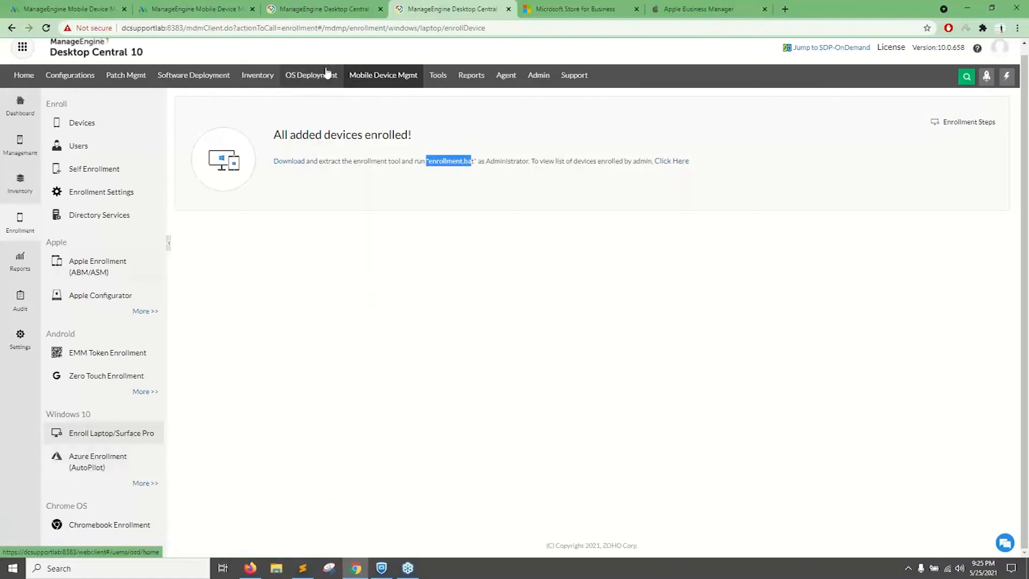
Examine the Surface Pro 4's assigned profile in Microsoft Store for Business, and return to the enrollment tool instructions in Desktop Central.
{"action": "left_click", "coordinate": [571, 9]}
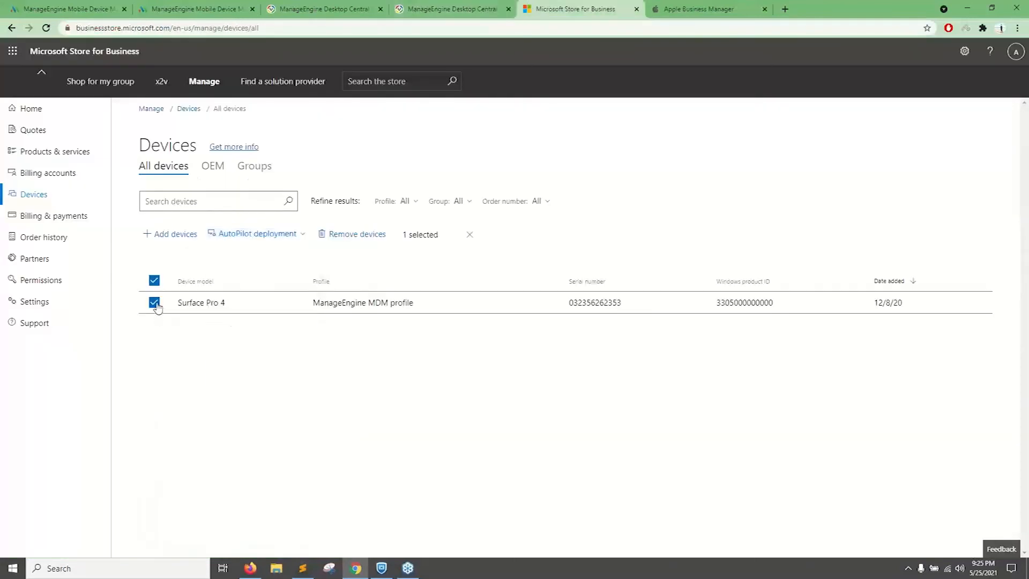
{"action": "left_click_drag", "start_coordinate": [314, 303], "coordinate": [420, 309]}
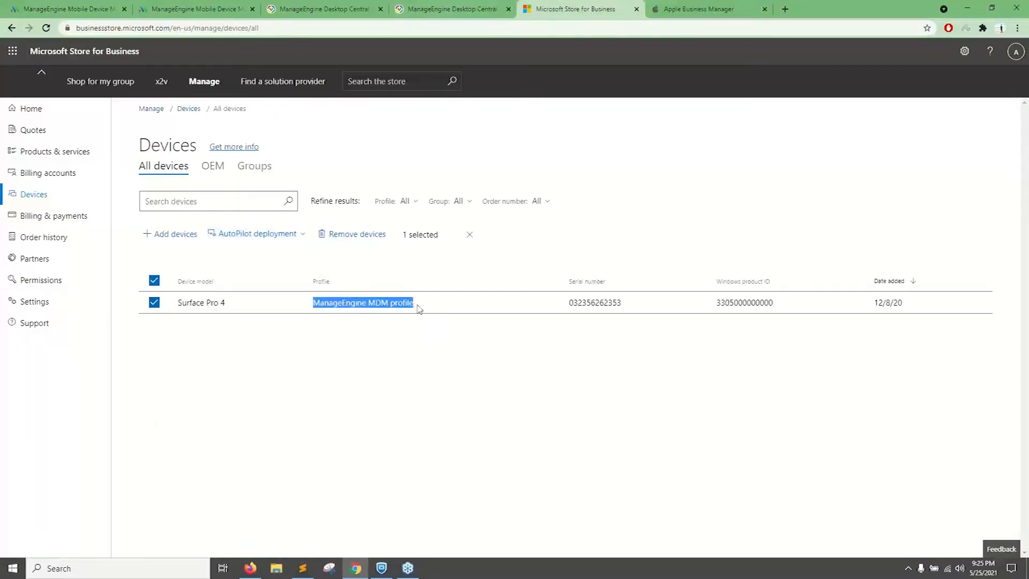
{"action": "left_click", "coordinate": [346, 8]}
{"action": "left_click", "coordinate": [415, 9]}
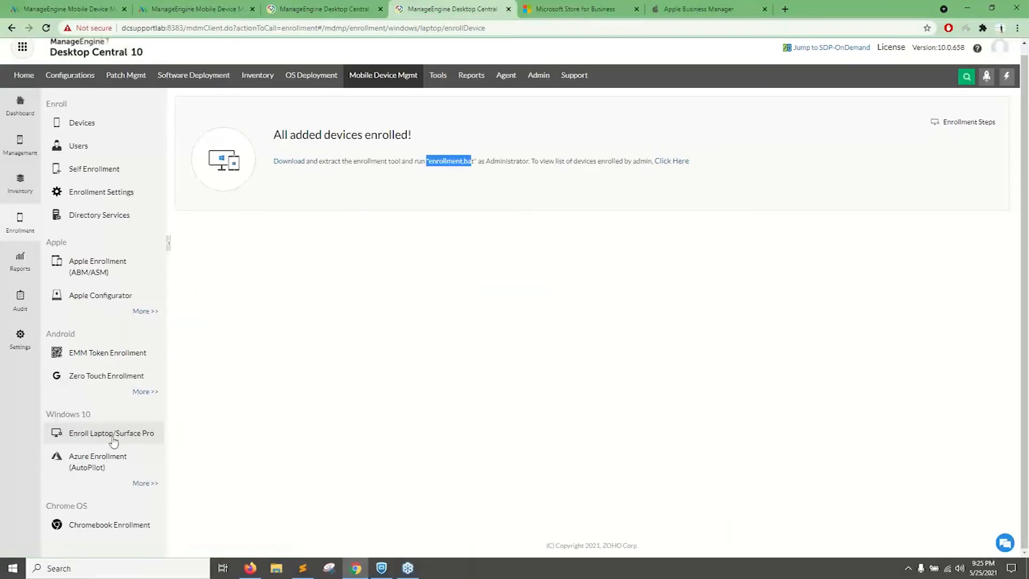
{"action": "left_click_drag", "start_coordinate": [306, 162], "coordinate": [273, 161]}
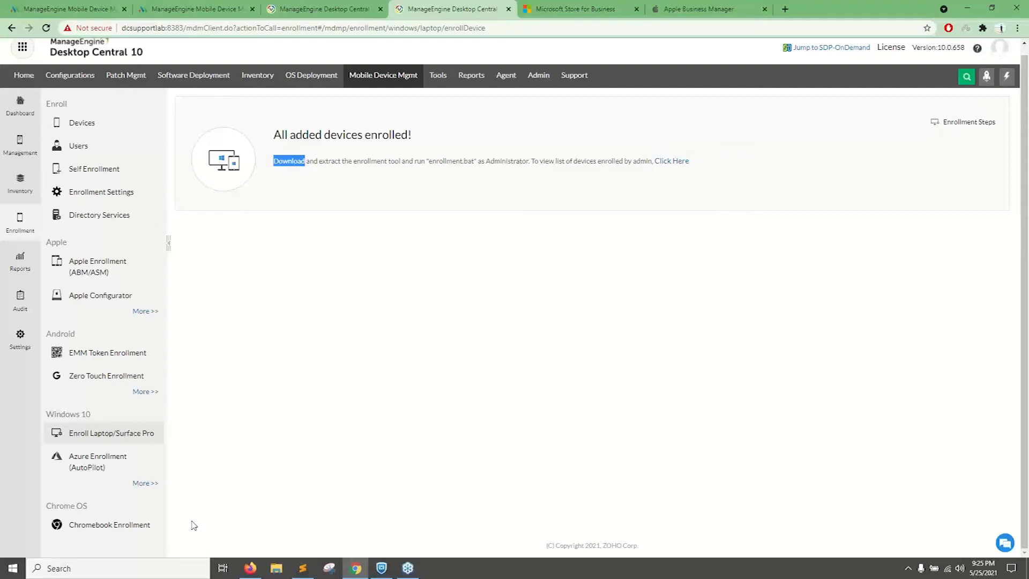
{"action": "scroll", "coordinate": [199, 524], "scroll_direction": "up", "scroll_amount": 1}
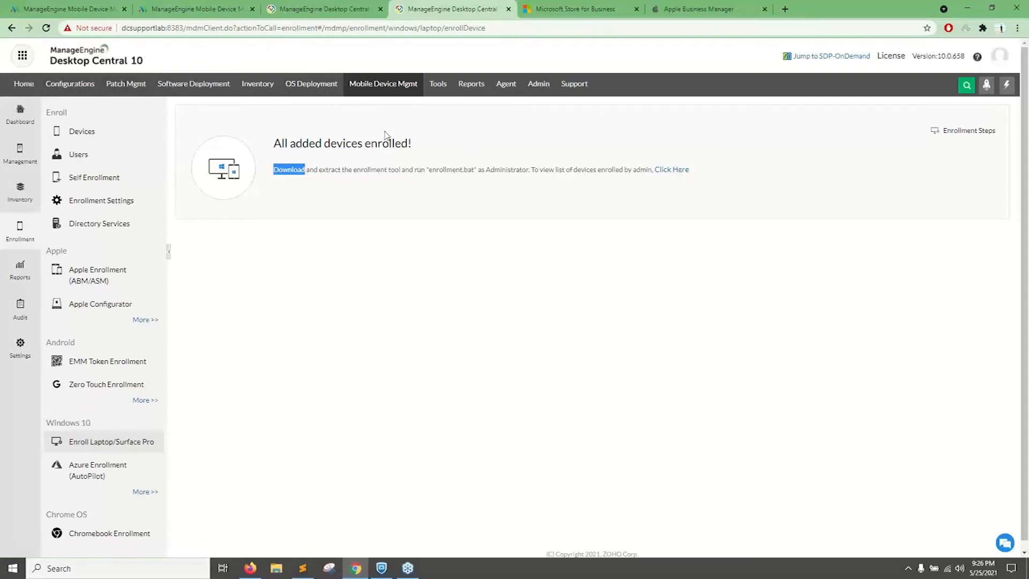
Switch to Mobile Device Manager Plus and open Enroll Laptop/Surface Pro in the Enrollment section.
{"action": "key", "text": "ctrl+2"}
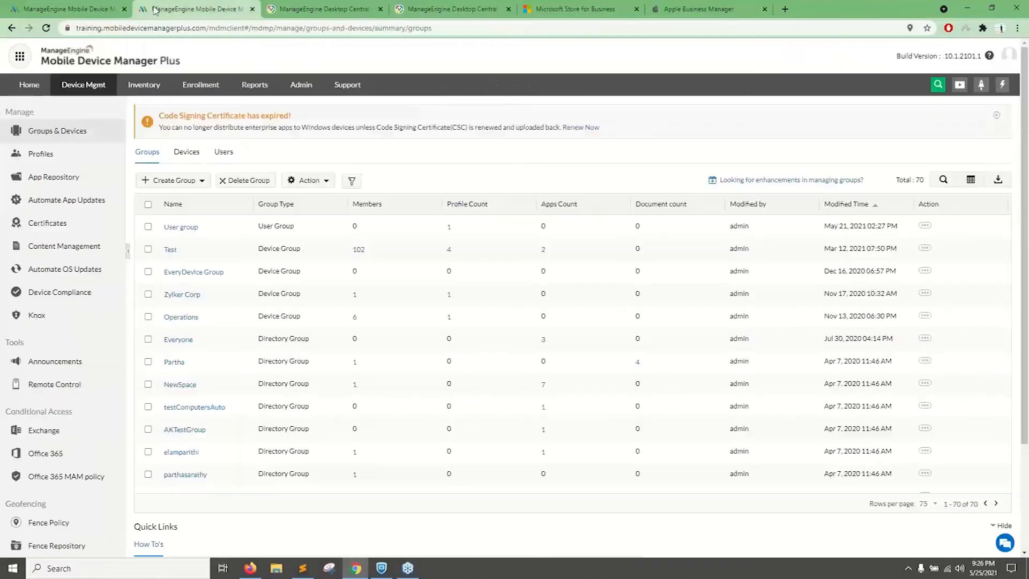
{"action": "left_click", "coordinate": [192, 88]}
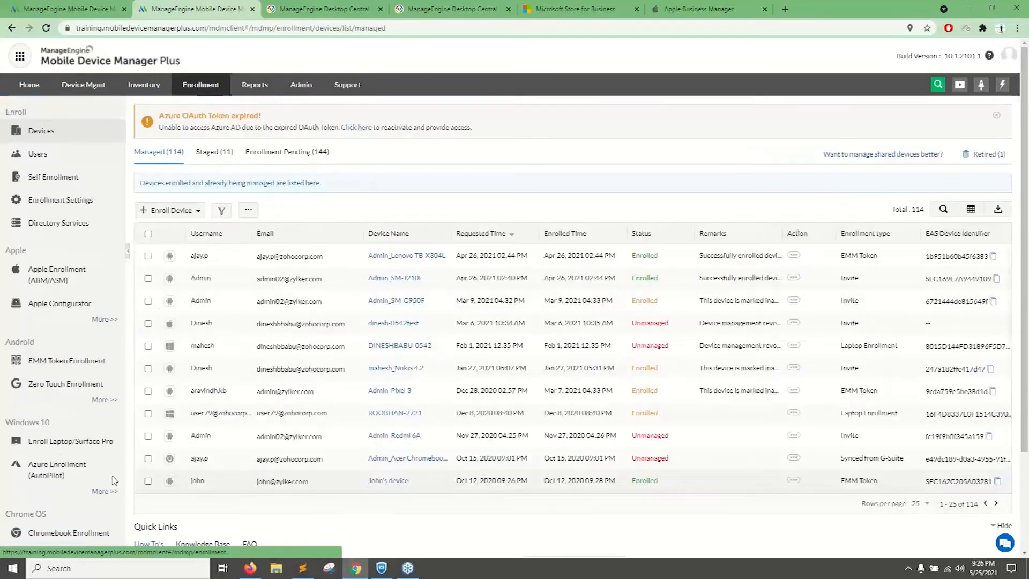
{"action": "left_click", "coordinate": [79, 441]}
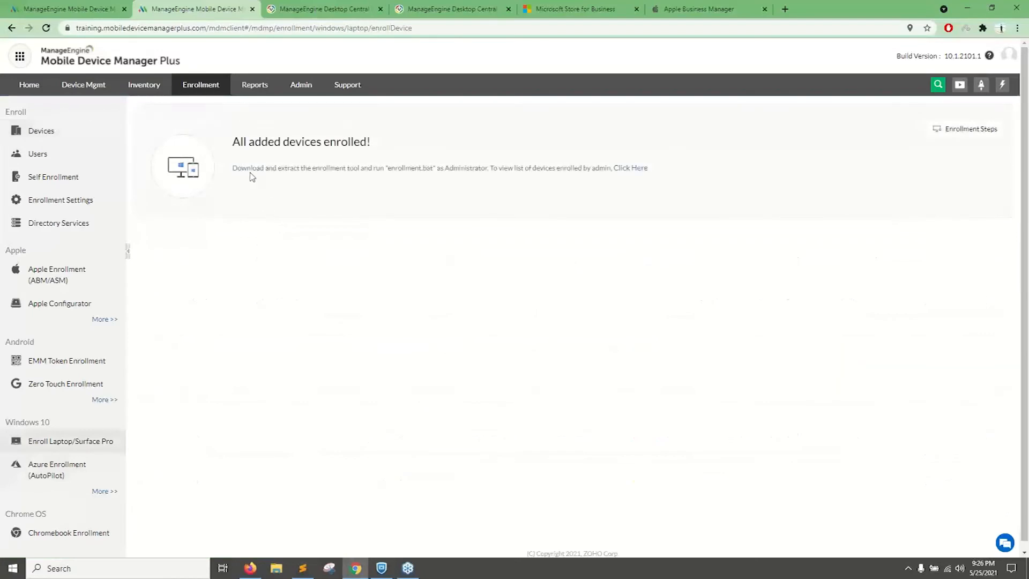
{"action": "left_click", "coordinate": [251, 570]}
{"action": "key", "text": "Right"}
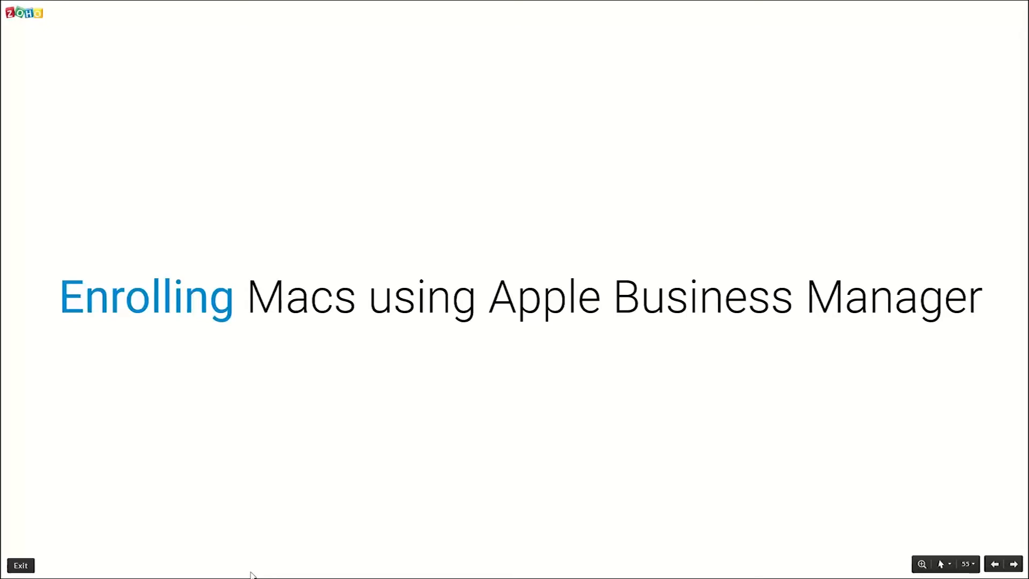
{"action": "key", "text": "Right"}
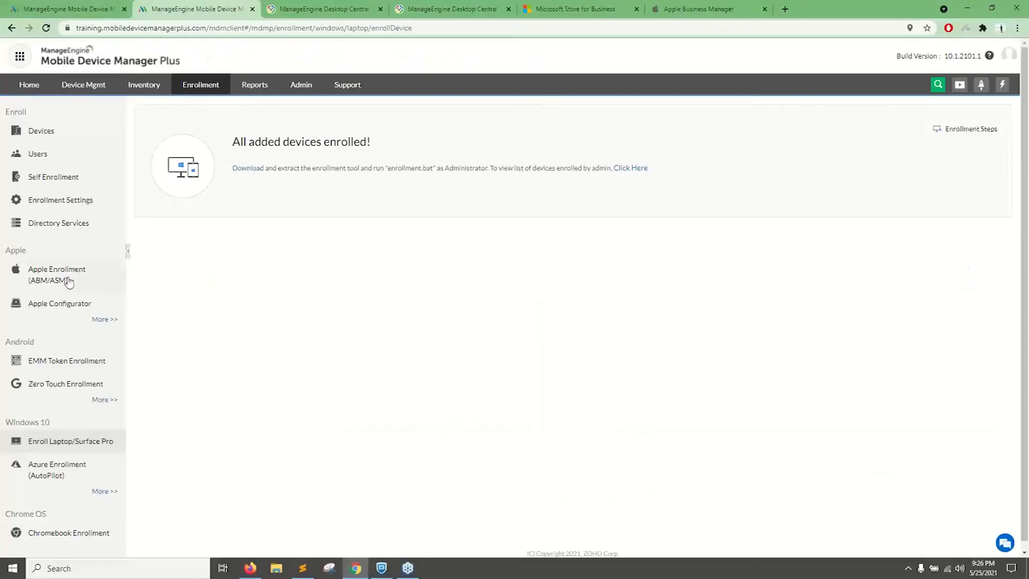
Open the Apple Enrollment (ABM/ASM) servers, start adding a server, and examine the certificate download instruction for the server token.
{"action": "left_click", "coordinate": [69, 282]}
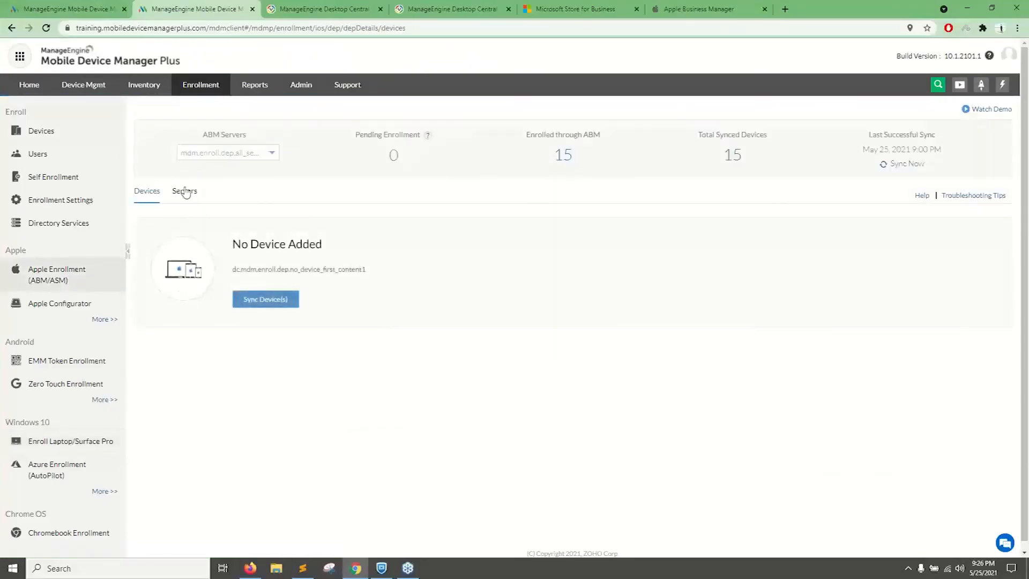
{"action": "left_click", "coordinate": [180, 193]}
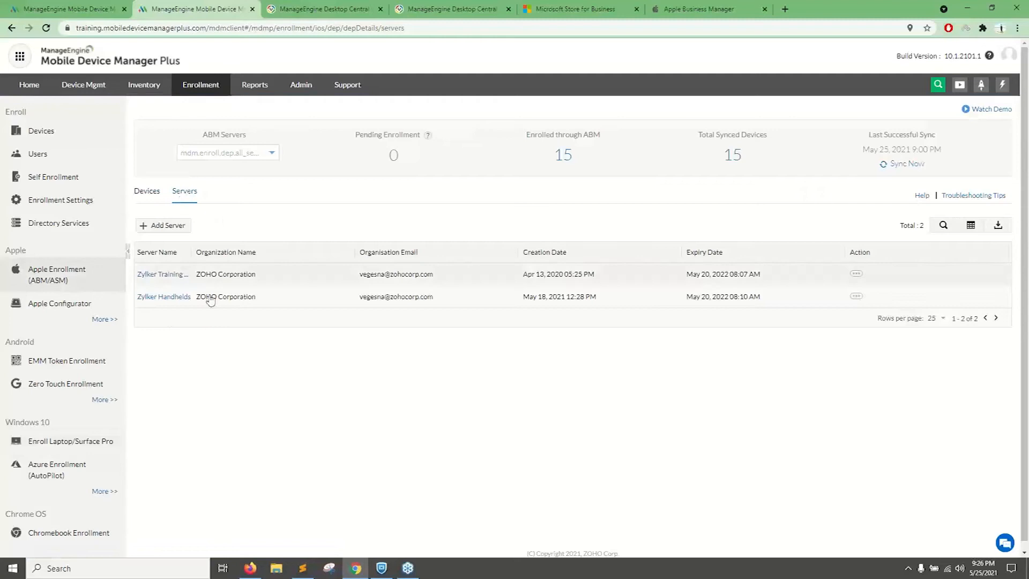
{"action": "left_click", "coordinate": [167, 225]}
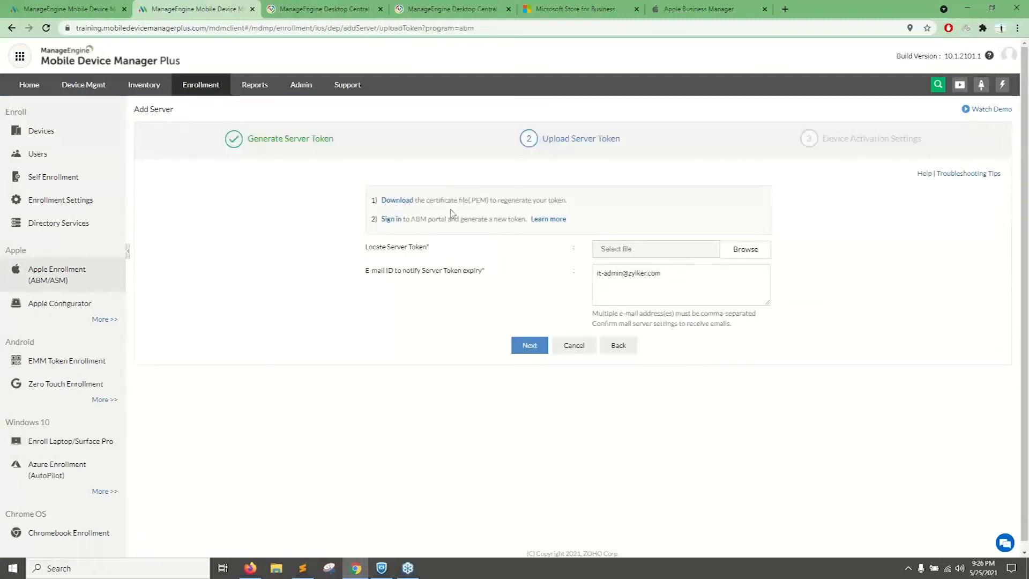
{"action": "left_click_drag", "start_coordinate": [415, 203], "coordinate": [382, 203]}
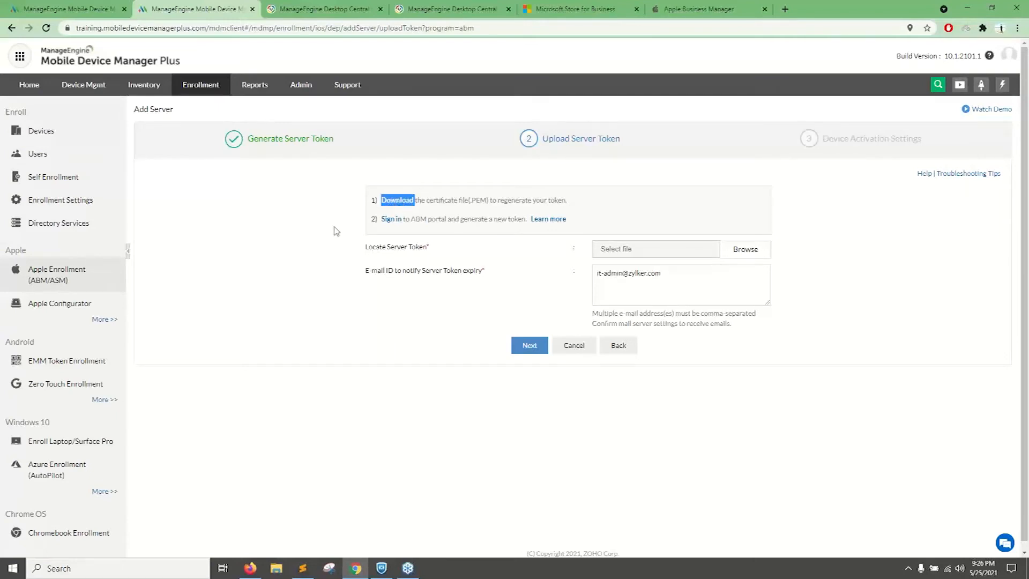
Sign in to Apple Business Manager, recheck the server token instructions in Mobile Device Manager Plus, and return to Apple Business Manager.
{"action": "left_click", "coordinate": [671, 8]}
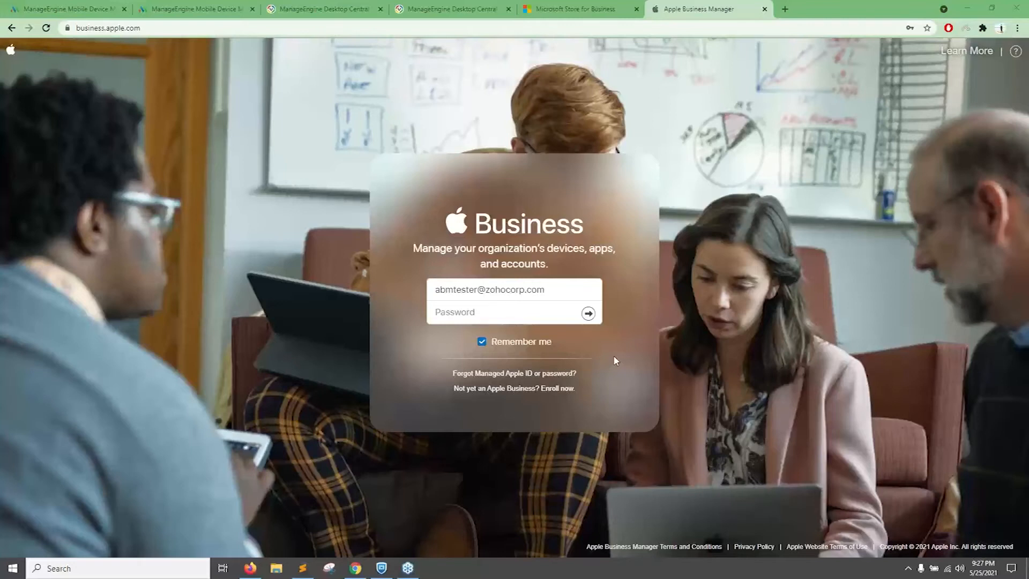
{"action": "key", "text": "Return"}
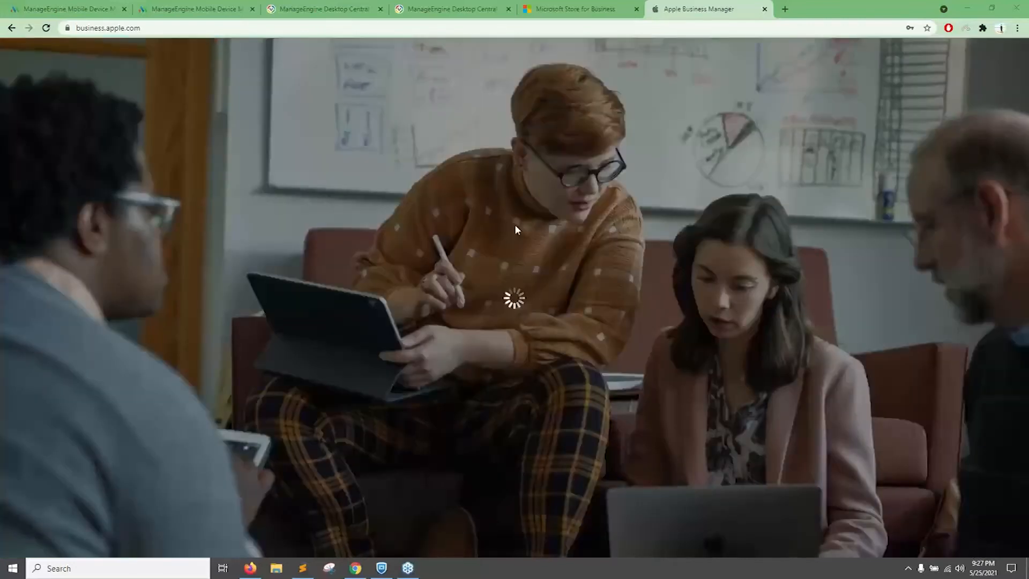
{"action": "left_click", "coordinate": [330, 6]}
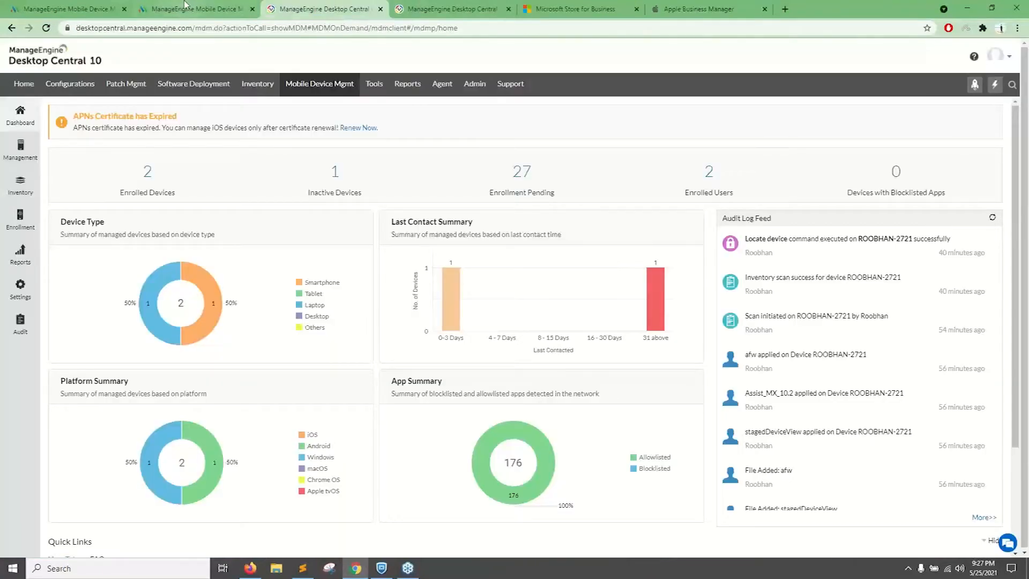
{"action": "left_click", "coordinate": [186, 6]}
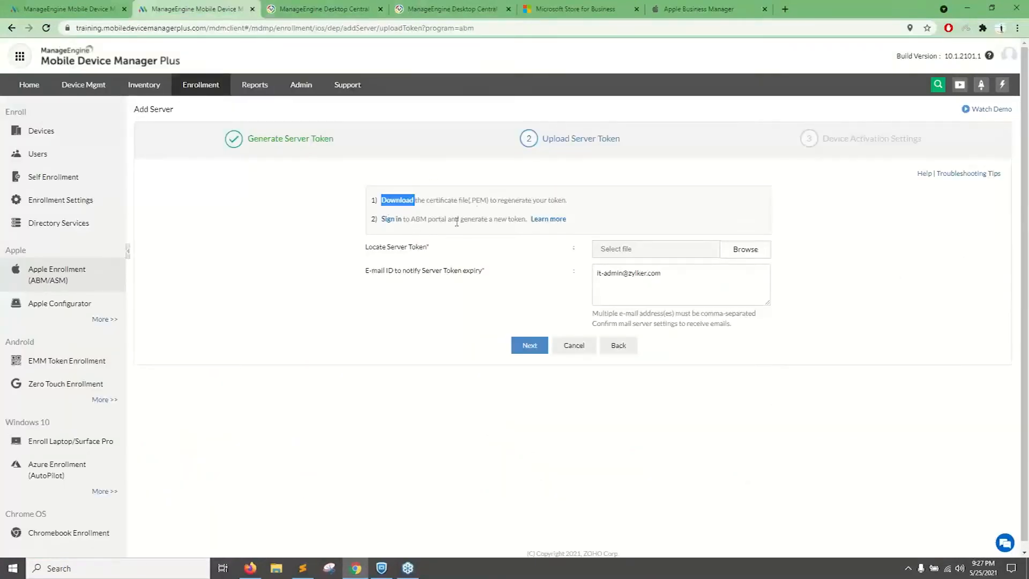
{"action": "left_click", "coordinate": [697, 8]}
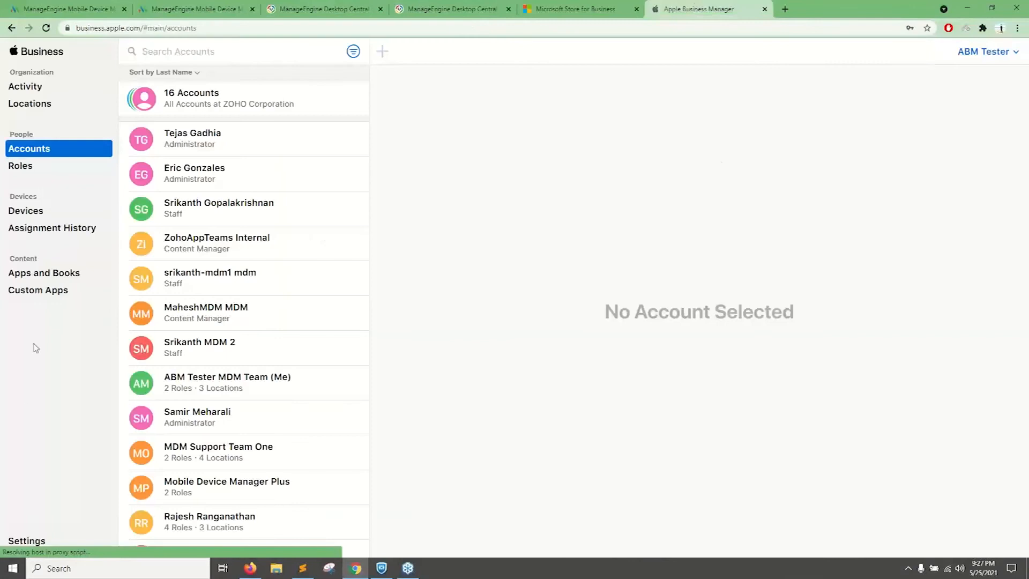
Open Device Management Settings in Apple Business Manager and examine the form for adding a new MDM server.
{"action": "left_click", "coordinate": [38, 534]}
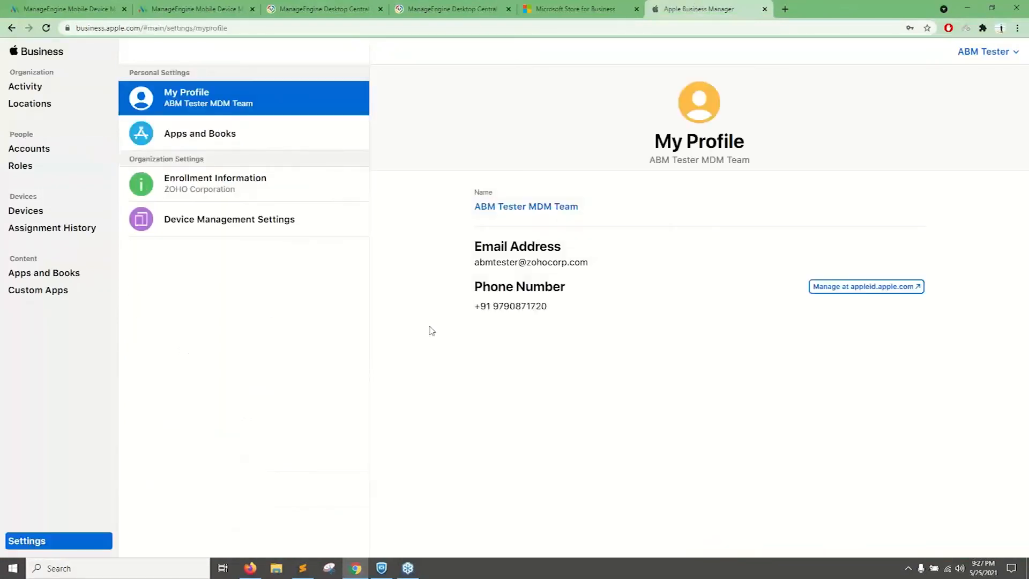
{"action": "left_click", "coordinate": [228, 217]}
{"action": "left_click", "coordinate": [739, 207]}
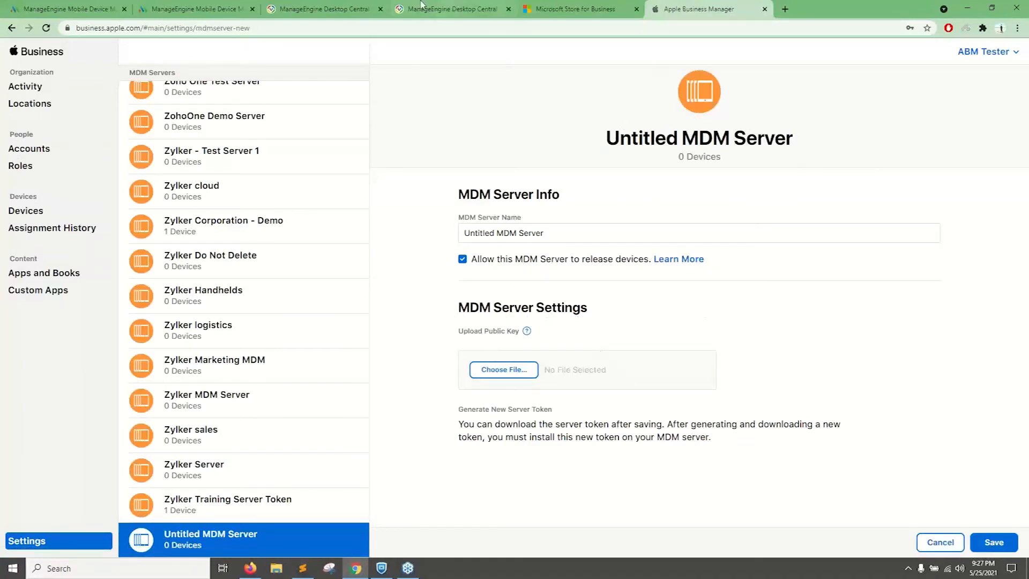
Download the PEM certificate in Mobile Device Manager Plus, try to continue without a server token, and return to the Apple Enrollment overview.
{"action": "left_click", "coordinate": [198, 9]}
{"action": "left_click", "coordinate": [529, 345]}
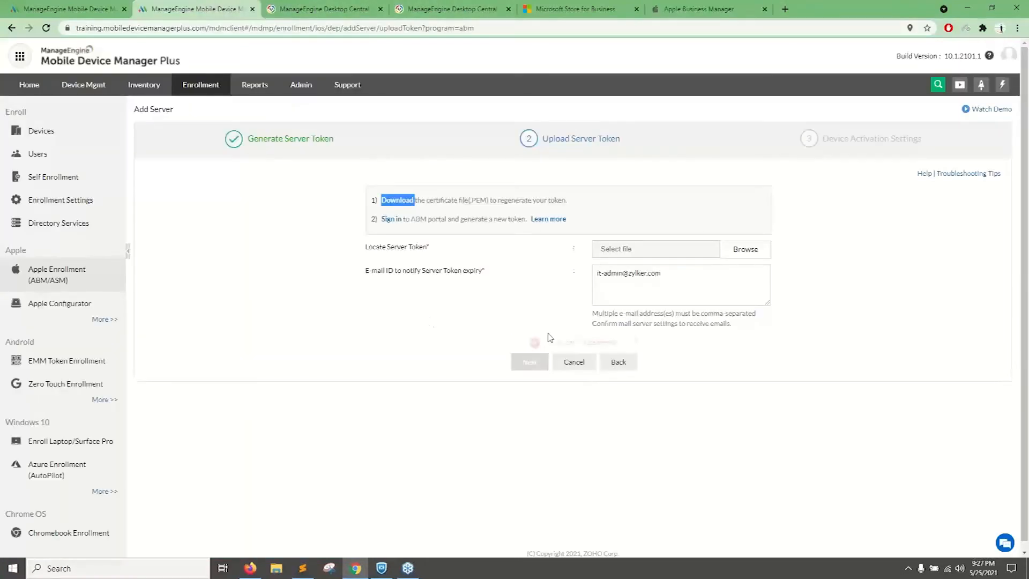
{"action": "left_click", "coordinate": [397, 203]}
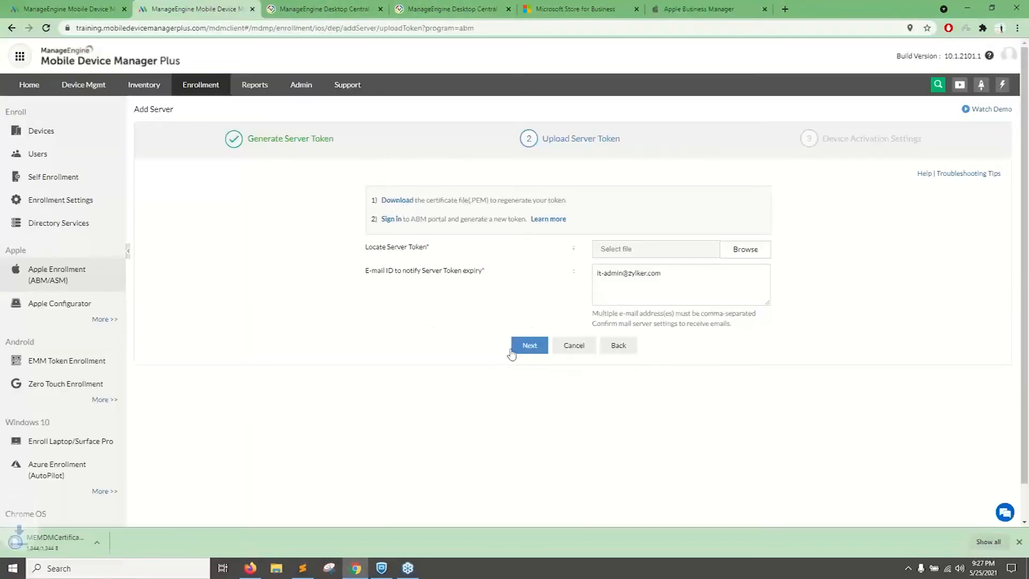
{"action": "left_click", "coordinate": [524, 351]}
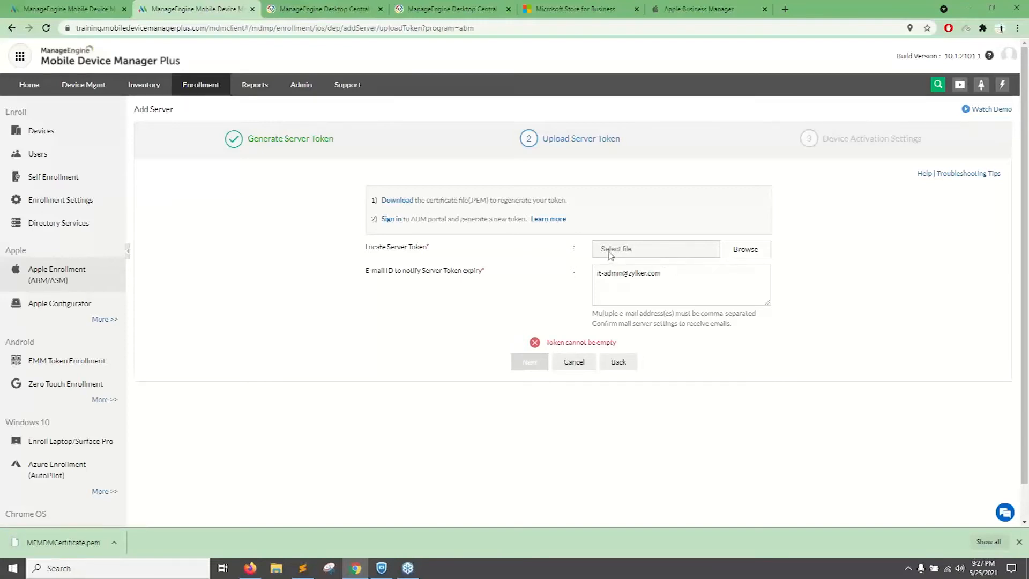
{"action": "left_click", "coordinate": [96, 272]}
Switch to Apple Business Manager, examine the organization's device list, and return to Apple Enrollment in Mobile Device Manager Plus.
{"action": "left_click", "coordinate": [669, 6]}
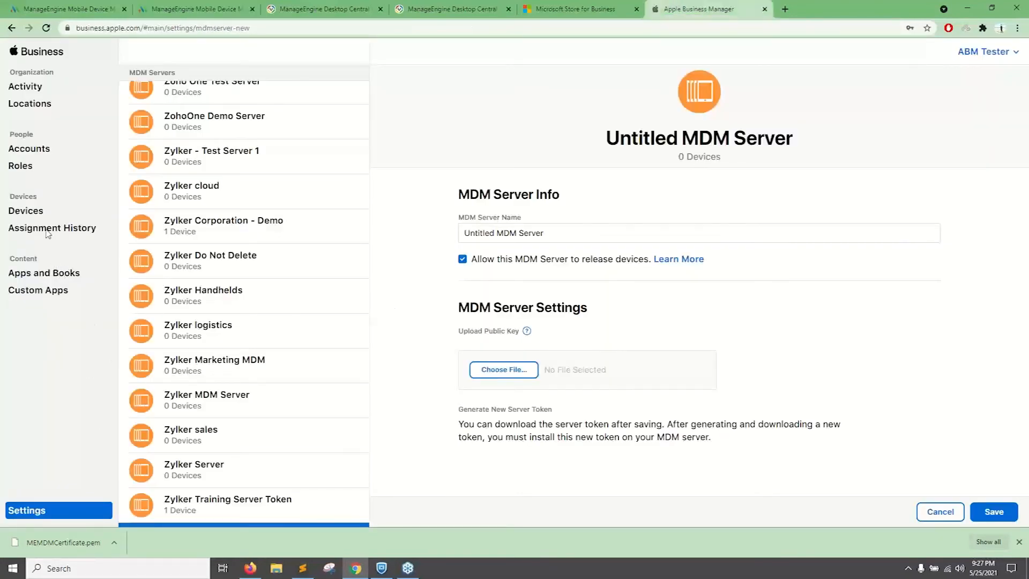
{"action": "left_click", "coordinate": [37, 215]}
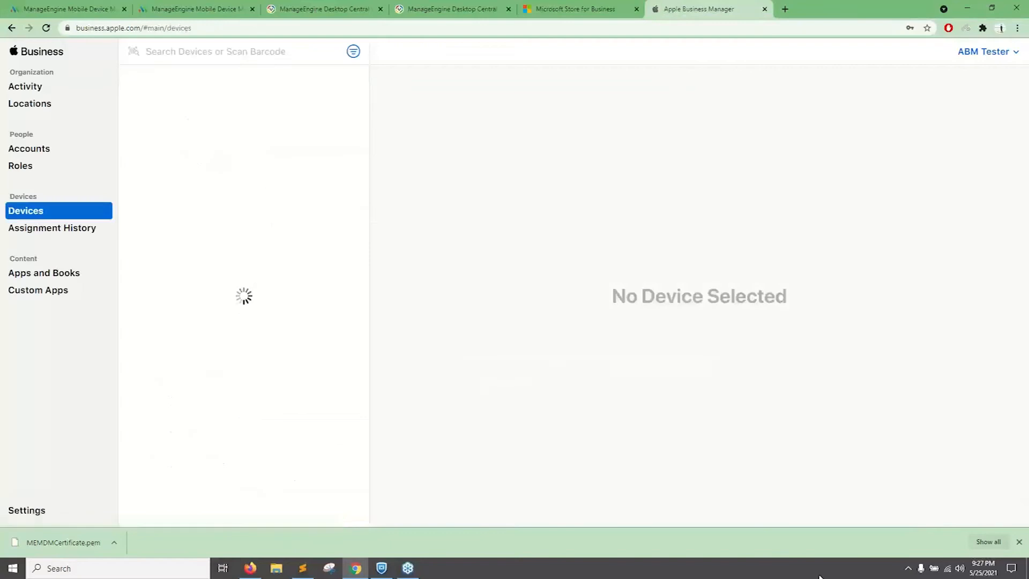
{"action": "left_click", "coordinate": [1020, 543]}
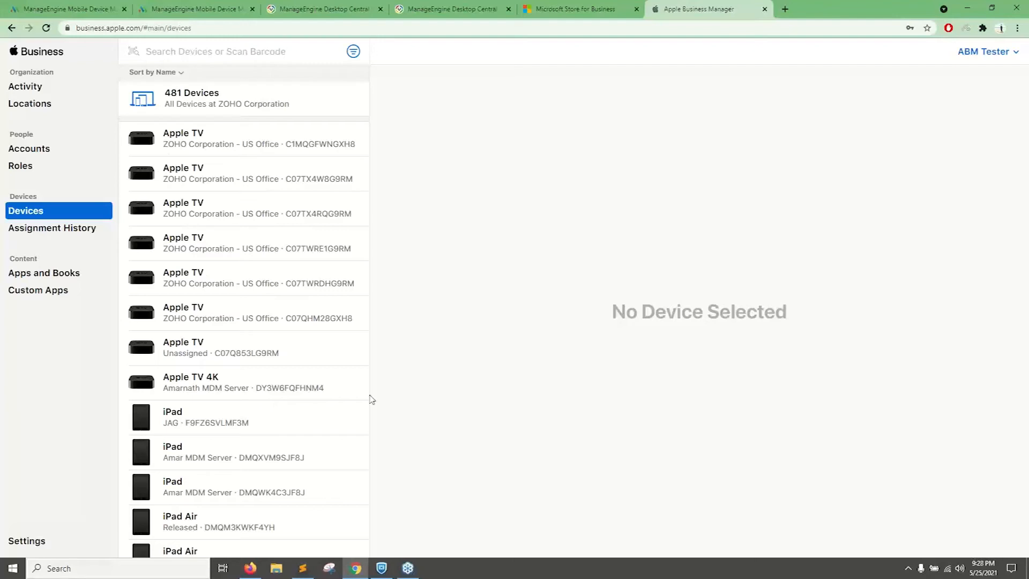
{"action": "left_click", "coordinate": [241, 6]}
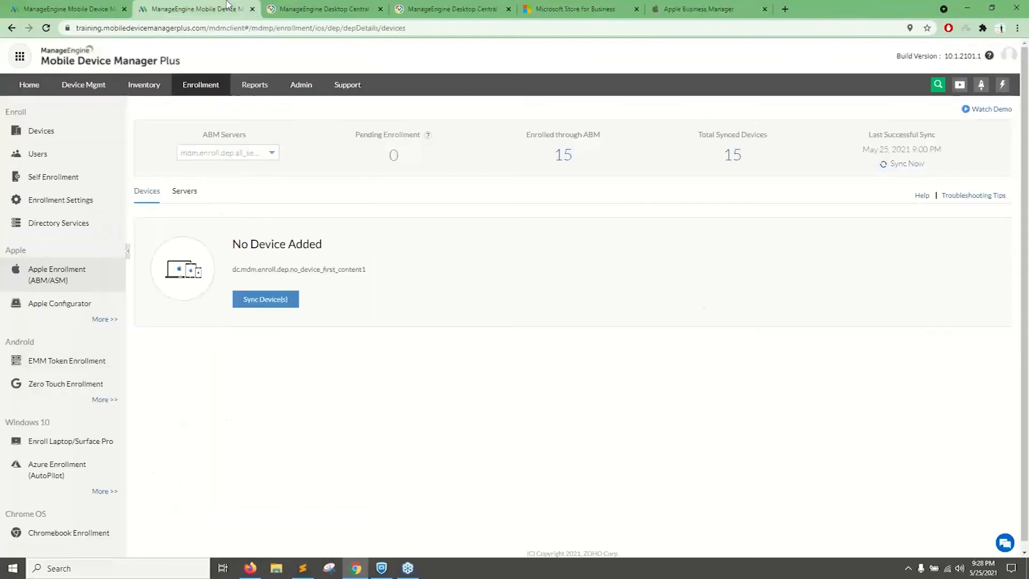
Switch to Apple Business Manager and view the device details of an iPad mini and the iPad mini 4.
{"action": "left_click", "coordinate": [697, 7]}
{"action": "scroll", "coordinate": [225, 316], "scroll_direction": "down", "scroll_amount": 2}
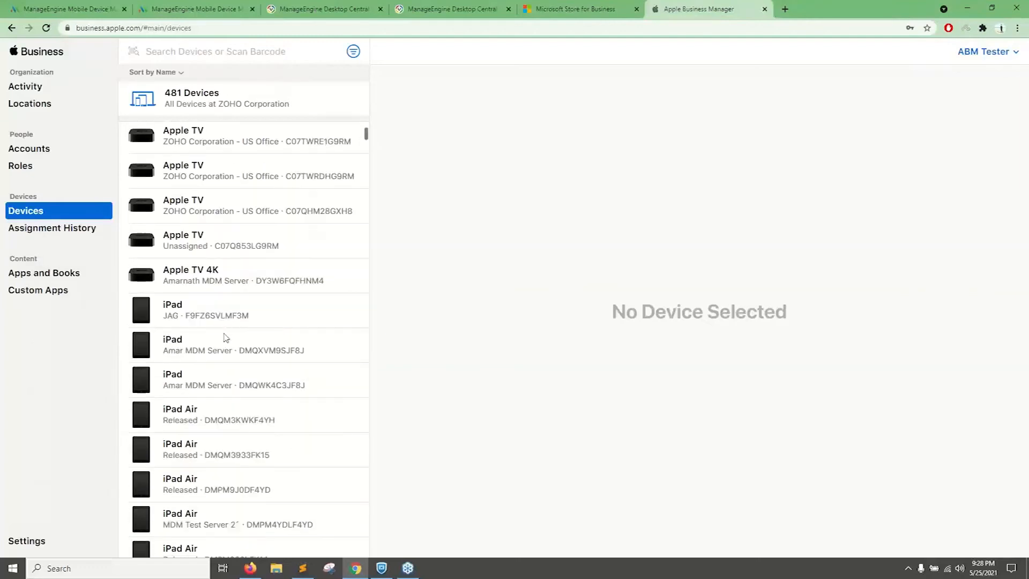
{"action": "scroll", "coordinate": [225, 338], "scroll_direction": "down", "scroll_amount": 7}
{"action": "left_click", "coordinate": [205, 255]}
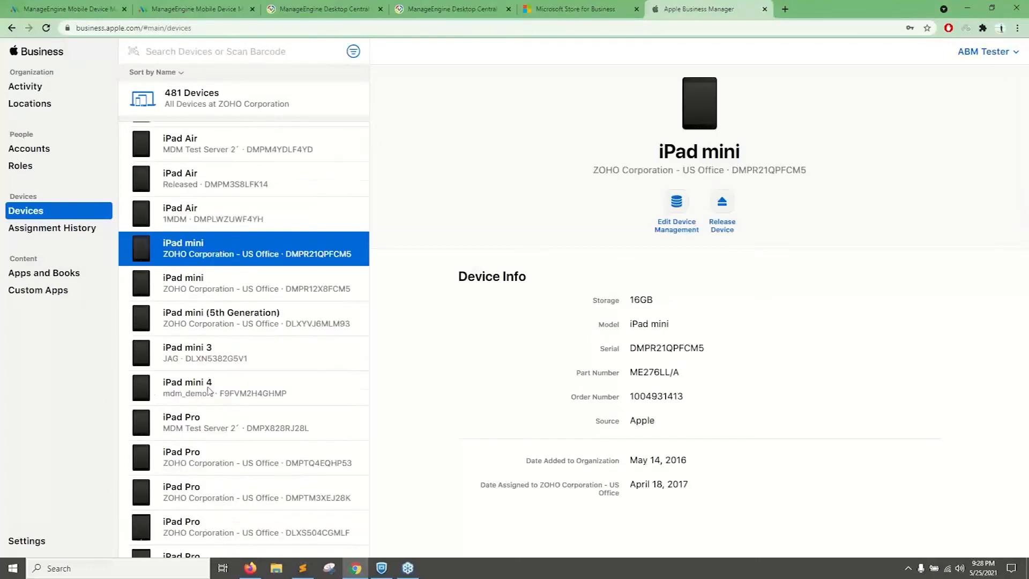
{"action": "left_click", "coordinate": [209, 391]}
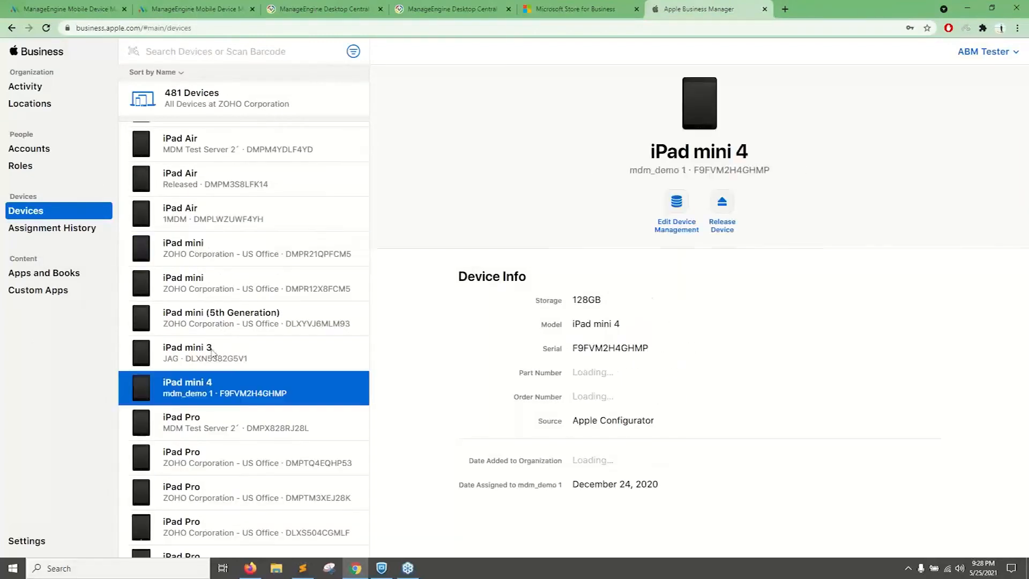
Select seven devices together in the device list: three iPads, one iPhone and three Apple TVs.
{"action": "left_click", "coordinate": [237, 481], "text": "ctrl"}
{"action": "scroll", "coordinate": [237, 477], "scroll_direction": "down", "scroll_amount": 6}
{"action": "left_click", "coordinate": [231, 437], "text": "ctrl"}
{"action": "scroll", "coordinate": [237, 359], "scroll_direction": "up", "scroll_amount": 5}
{"action": "scroll", "coordinate": [237, 359], "scroll_direction": "up", "scroll_amount": 5}
{"action": "left_click", "coordinate": [225, 310], "text": "ctrl"}
{"action": "left_click", "coordinate": [231, 275], "text": "ctrl"}
{"action": "left_click", "coordinate": [246, 240], "text": "ctrl"}
{"action": "left_click", "coordinate": [308, 166], "text": "ctrl"}
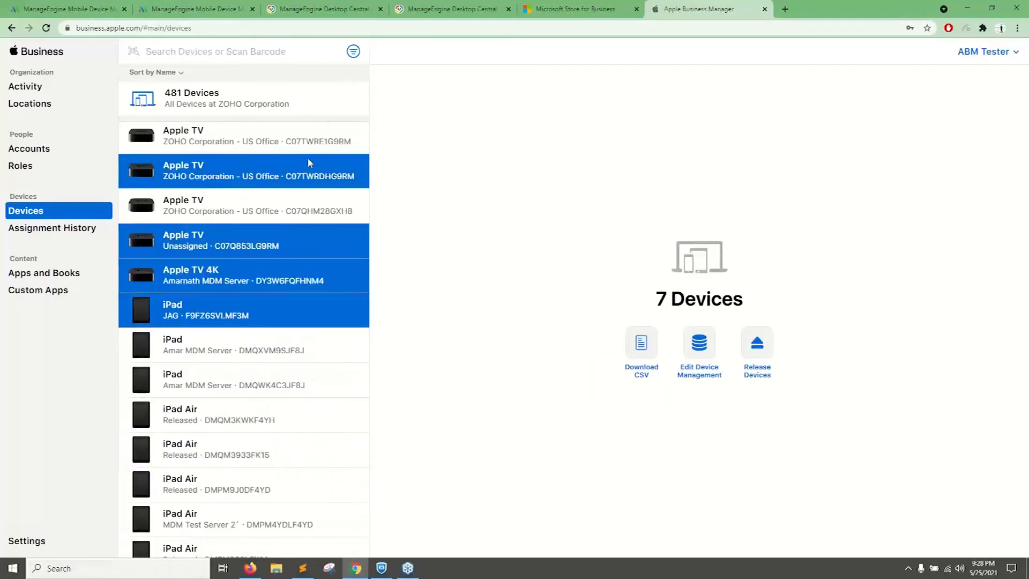
Choose a test MDM server as the device management assignment for the seven selected devices, and cancel the change.
{"action": "left_click", "coordinate": [700, 344]}
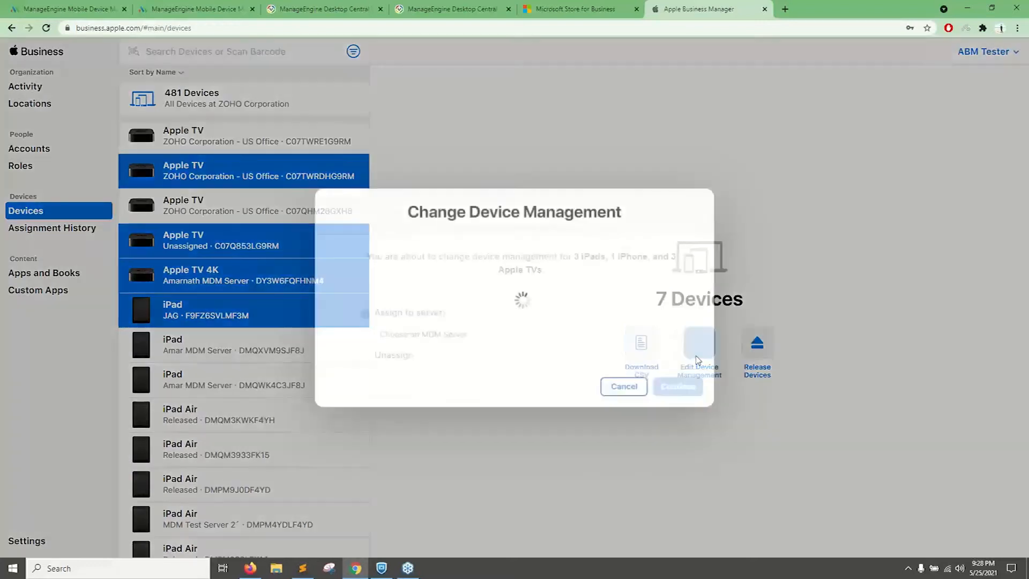
{"action": "left_click", "coordinate": [483, 336]}
{"action": "scroll", "coordinate": [424, 467], "scroll_direction": "down", "scroll_amount": 2}
{"action": "left_click", "coordinate": [410, 465]}
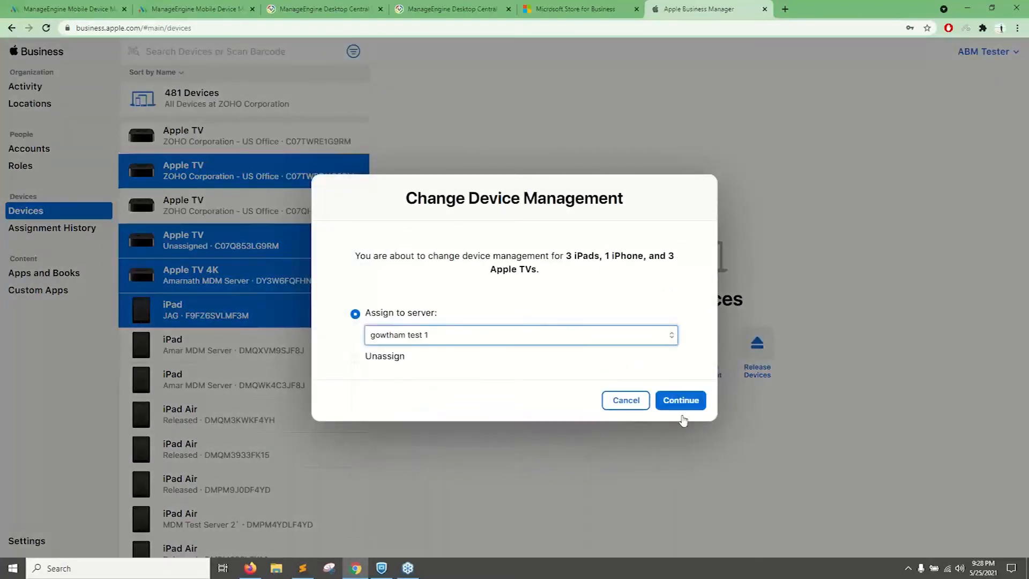
{"action": "left_click", "coordinate": [626, 404]}
Return to Apple Enrollment in Mobile Device Manager Plus and open its help document on Apple Business Manager.
{"action": "left_click", "coordinate": [203, 9]}
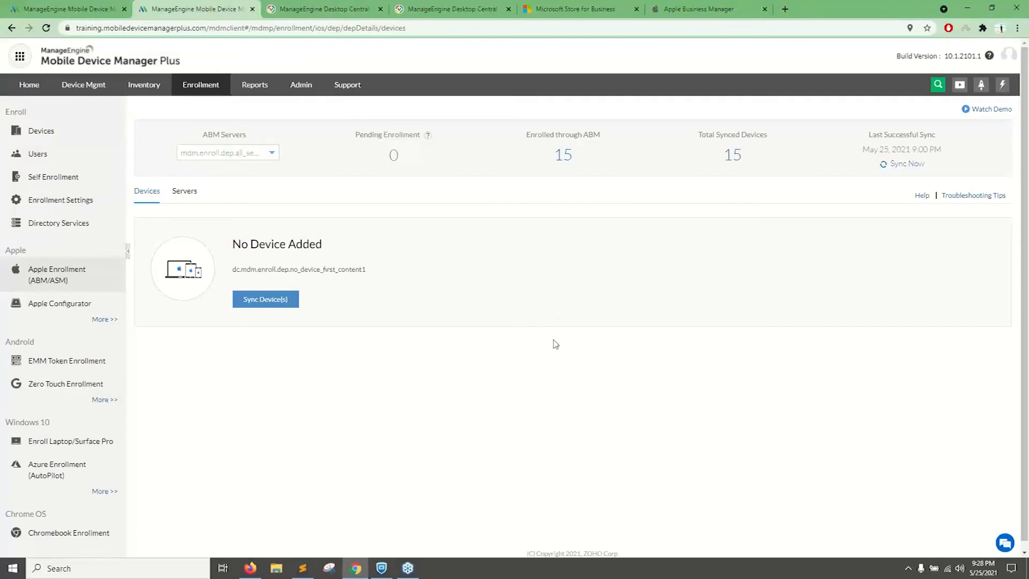
{"action": "left_click", "coordinate": [680, 9]}
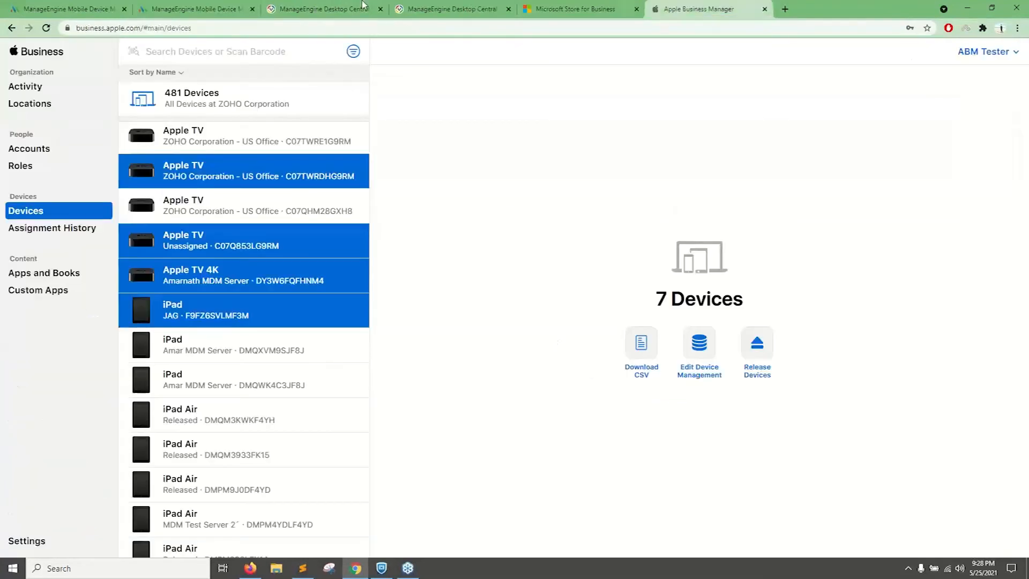
{"action": "left_click", "coordinate": [322, 9]}
{"action": "left_click", "coordinate": [161, 9]}
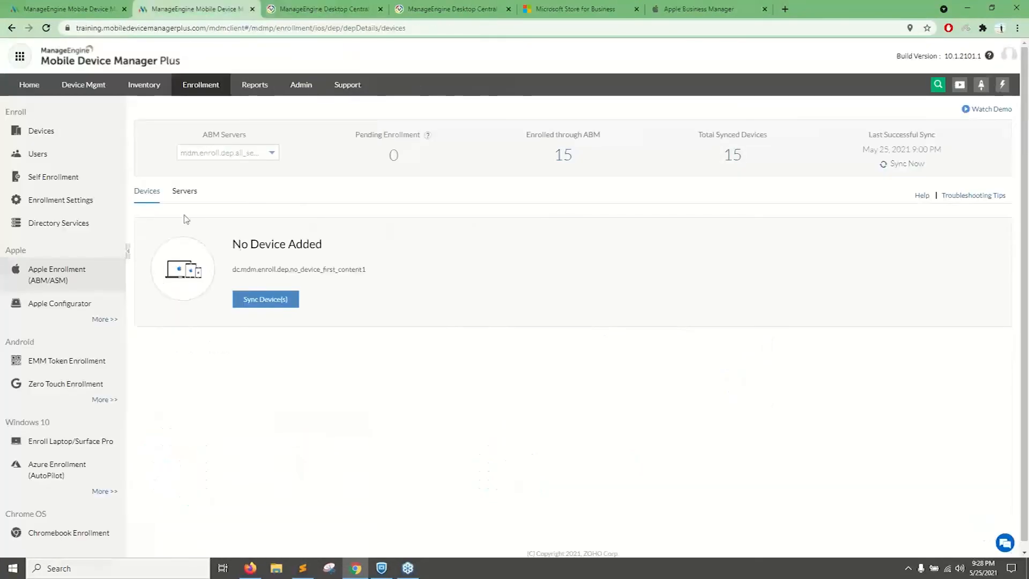
{"action": "left_click", "coordinate": [922, 195]}
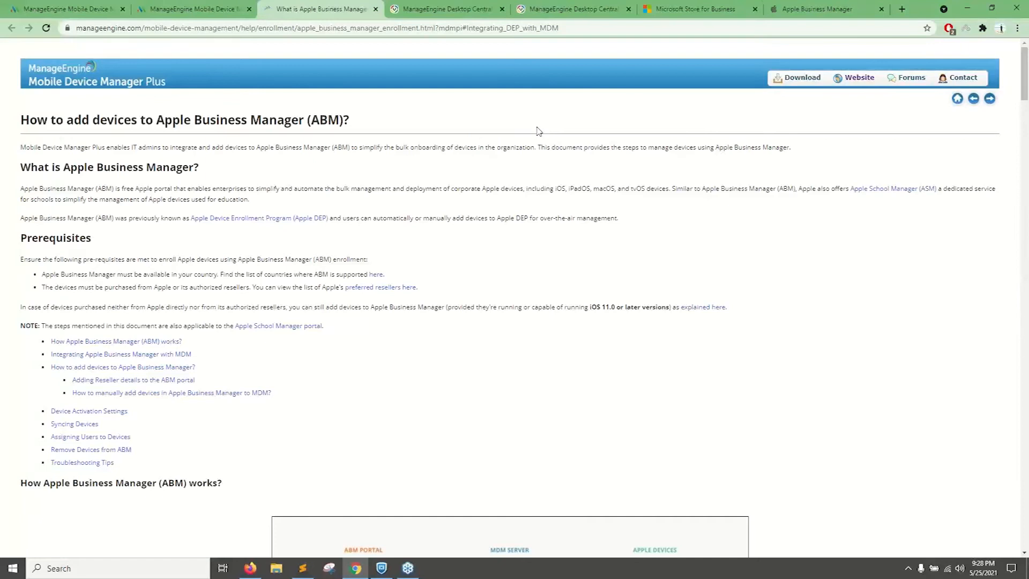
Examine the help document's contents, Apple Business Manager workflow diagram and MDM integration instructions.
{"action": "left_click", "coordinate": [191, 8]}
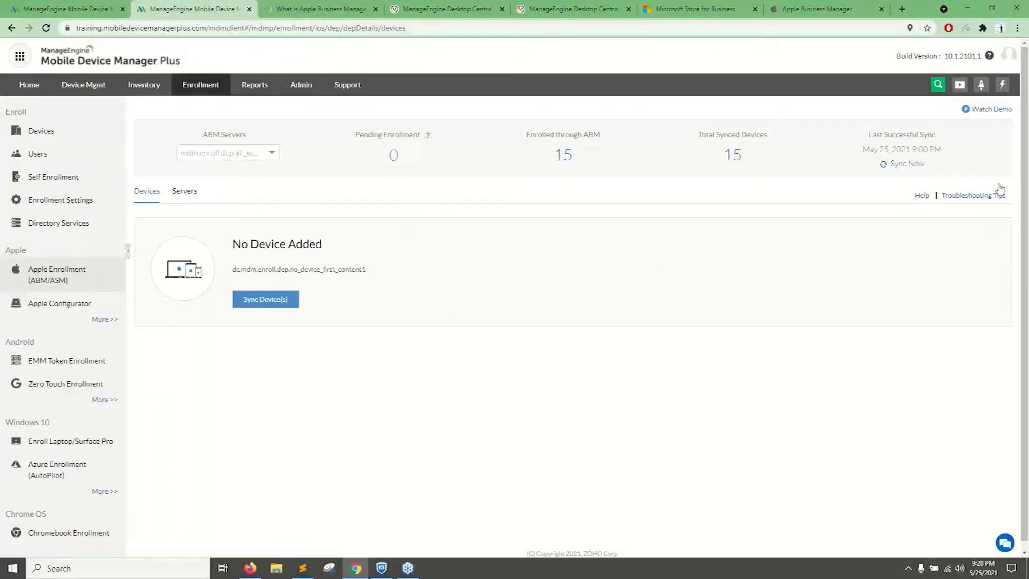
{"action": "left_click_drag", "start_coordinate": [907, 197], "coordinate": [922, 196]}
{"action": "left_click", "coordinate": [328, 9]}
{"action": "scroll", "coordinate": [102, 167], "scroll_direction": "down", "scroll_amount": 12}
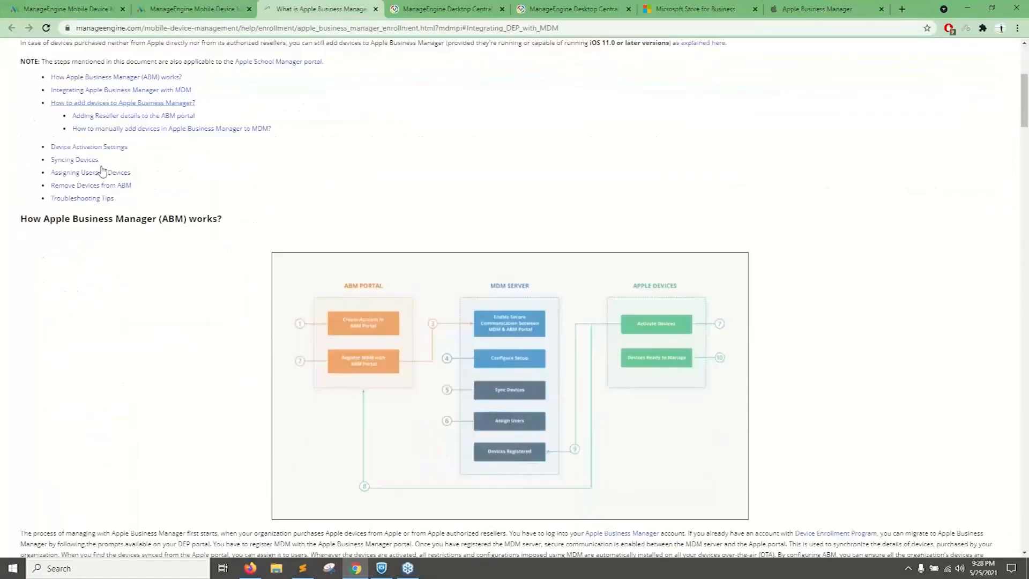
{"action": "scroll", "coordinate": [105, 170], "scroll_direction": "down", "scroll_amount": 12}
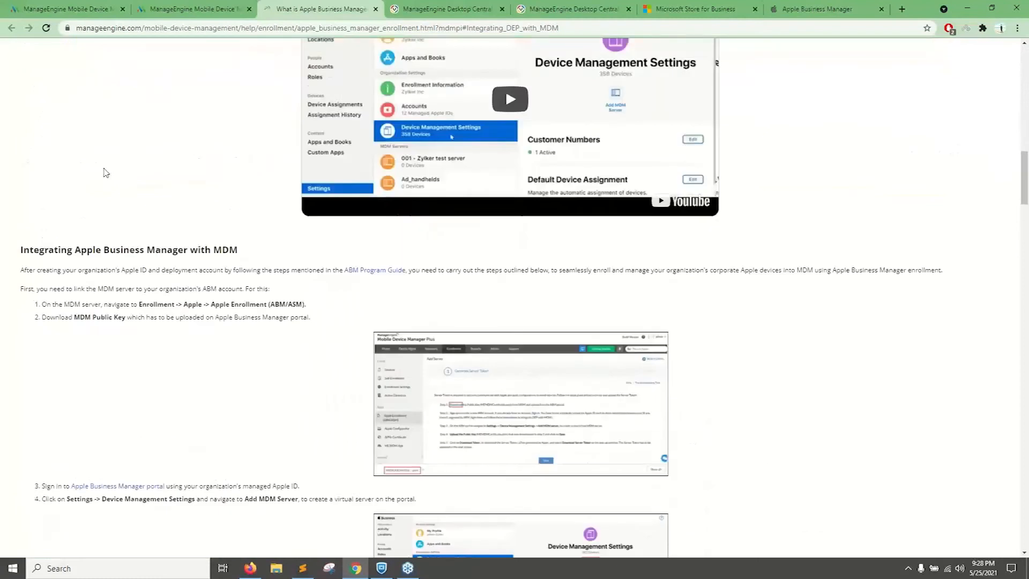
{"action": "scroll", "coordinate": [108, 184], "scroll_direction": "up", "scroll_amount": 20}
{"action": "scroll", "coordinate": [109, 184], "scroll_direction": "up", "scroll_amount": 3}
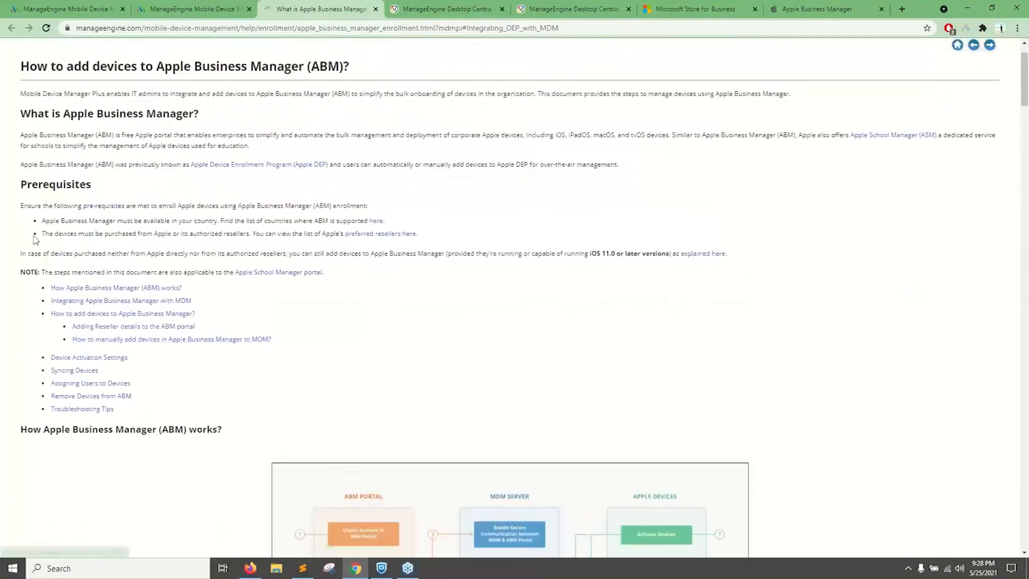
Highlight the authorized reseller prerequisite, open Apple's preferred resellers list in a new tab, and return to the help document.
{"action": "left_click_drag", "start_coordinate": [42, 234], "coordinate": [215, 234]}
{"action": "left_click", "coordinate": [215, 234]}
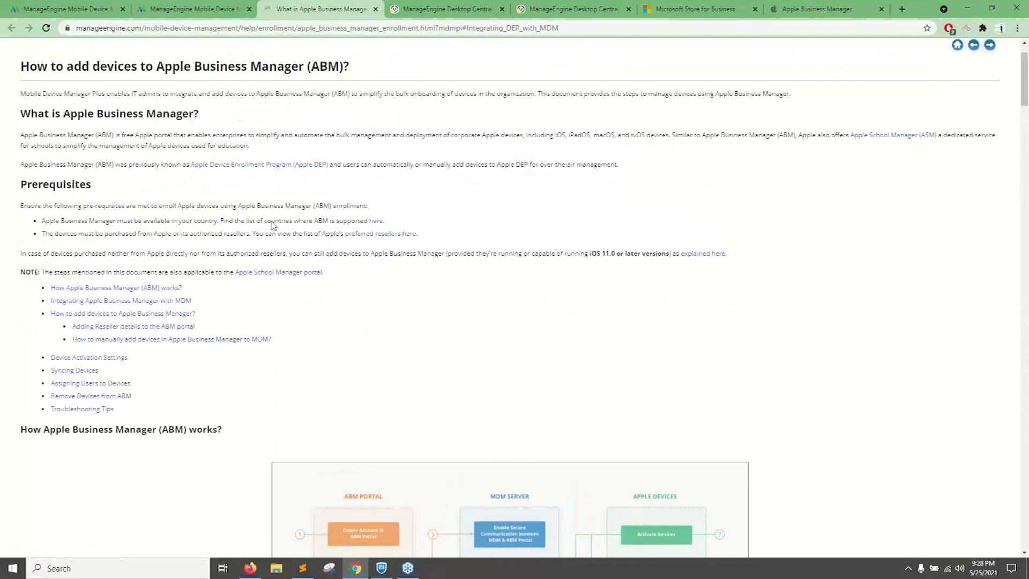
{"action": "left_click", "coordinate": [375, 234]}
{"action": "left_click", "coordinate": [263, 9]}
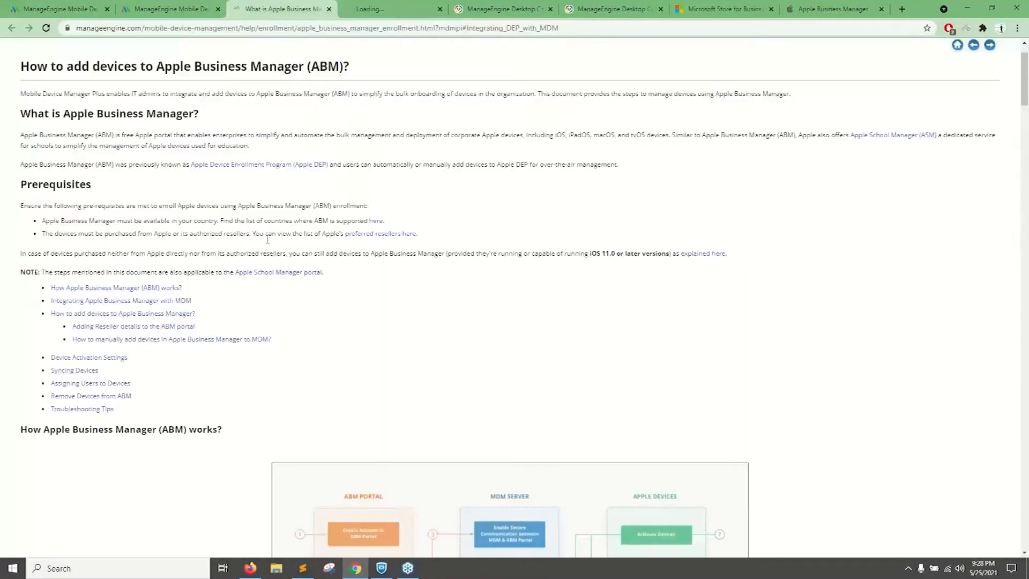
Highlight the prerequisites on country availability and on purchasing devices from Apple or its authorized resellers.
{"action": "left_click_drag", "start_coordinate": [45, 220], "coordinate": [211, 220]}
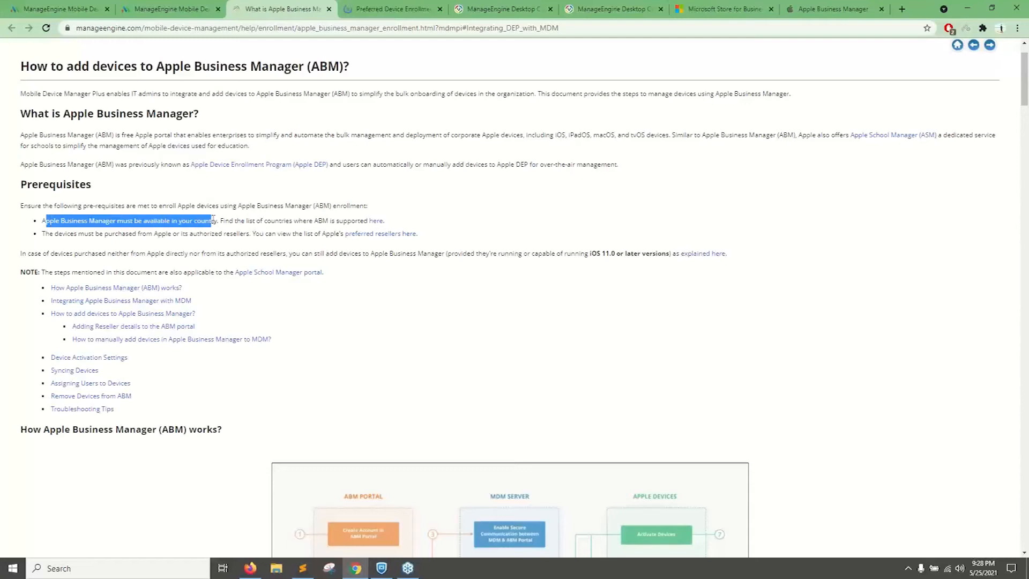
{"action": "left_click", "coordinate": [50, 235]}
{"action": "left_click_drag", "start_coordinate": [44, 235], "coordinate": [253, 235]}
{"action": "left_click", "coordinate": [172, 234]}
{"action": "left_click", "coordinate": [295, 242]}
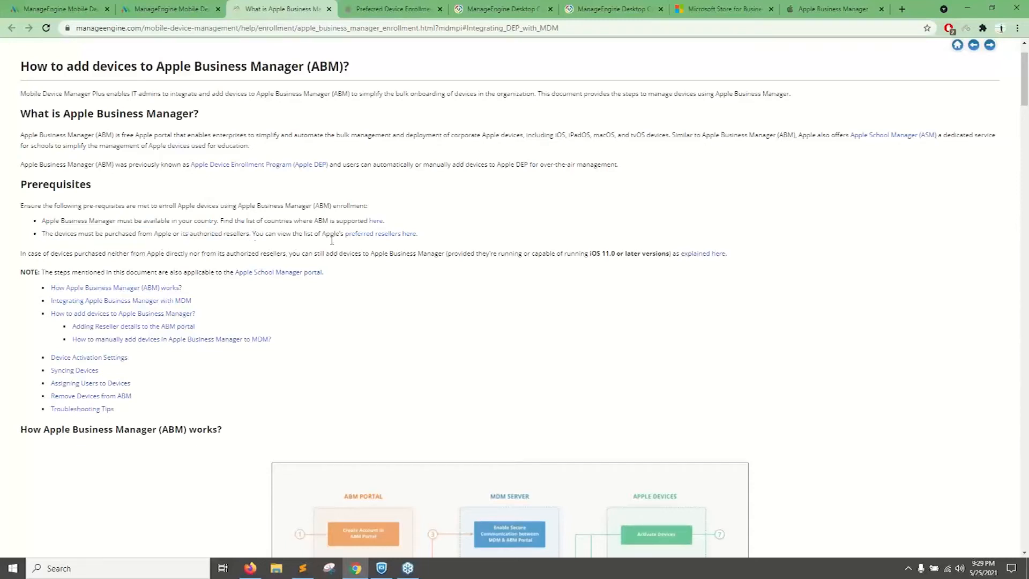
Examine Apple's preferred reseller list, close it and the help document, and return to Apple Enrollment in Mobile Device Manager Plus.
{"action": "left_click", "coordinate": [406, 8]}
{"action": "scroll", "coordinate": [388, 349], "scroll_direction": "down", "scroll_amount": 20}
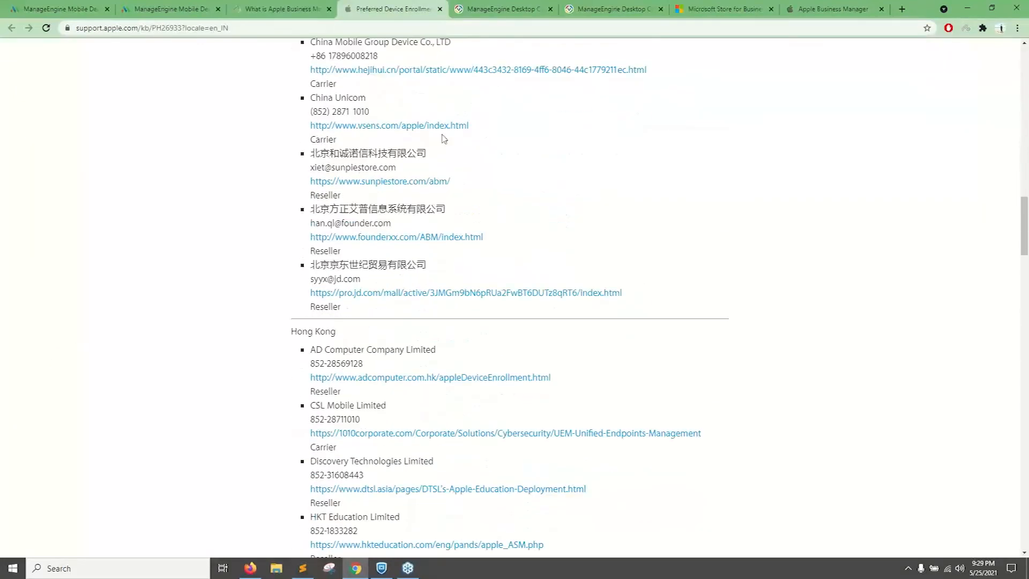
{"action": "left_click", "coordinate": [440, 9]}
{"action": "left_click", "coordinate": [329, 8]}
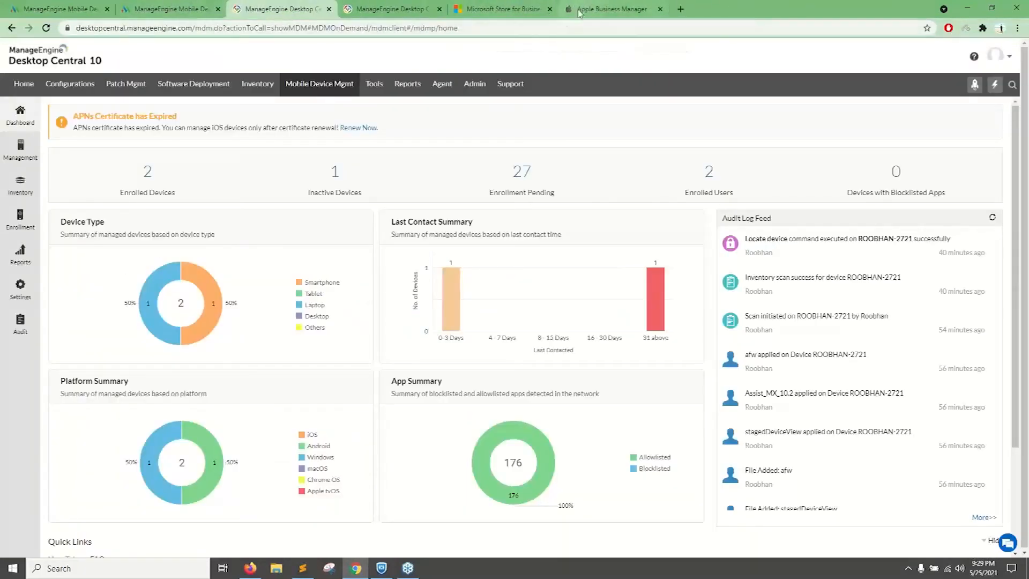
{"action": "left_click", "coordinate": [183, 6]}
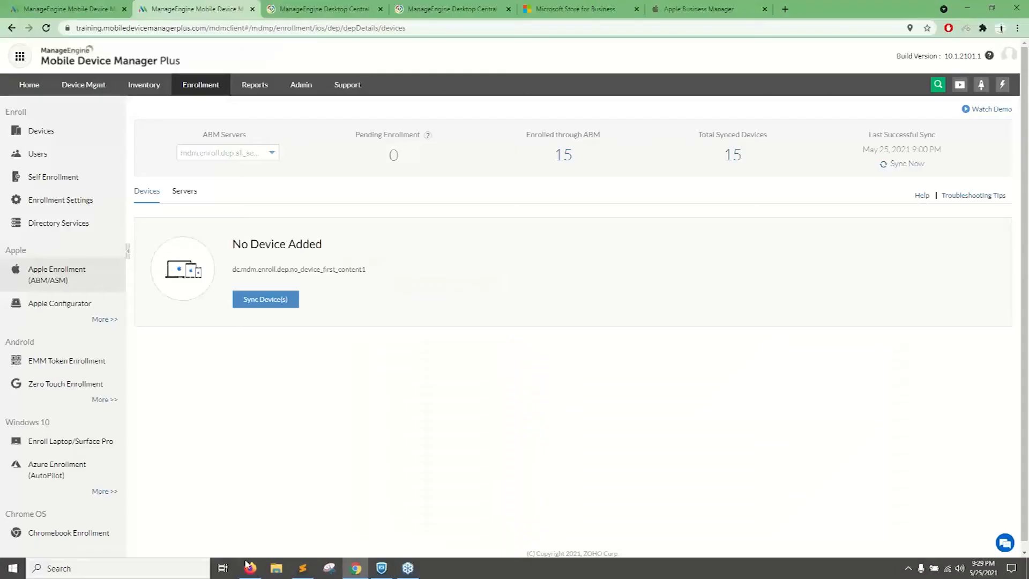
Switch to the slide presentation and advance from the Mac enrollment workflow to the "Deploying basic configurations" slide.
{"action": "left_click", "coordinate": [258, 572]}
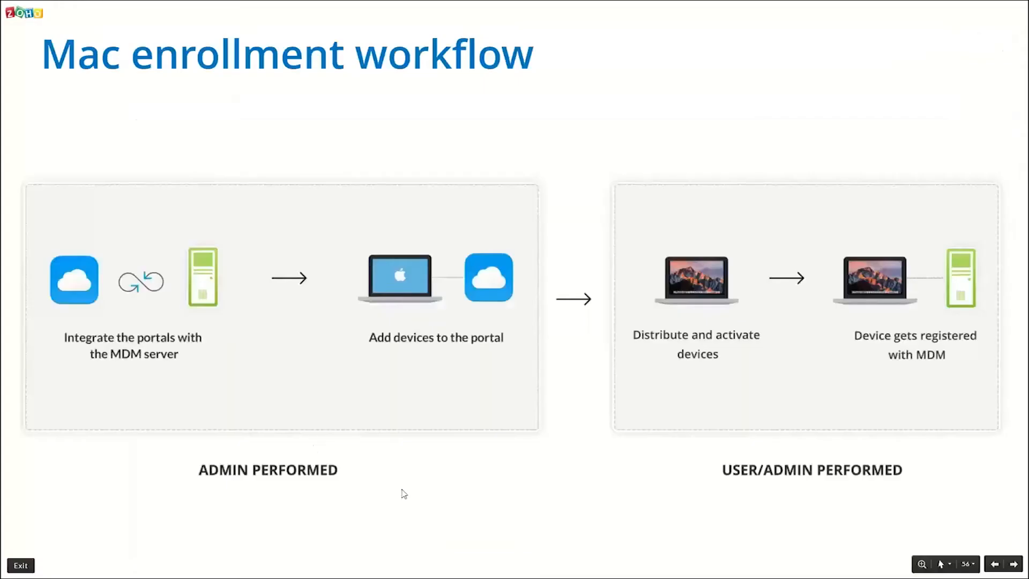
{"action": "left_click", "coordinate": [403, 490]}
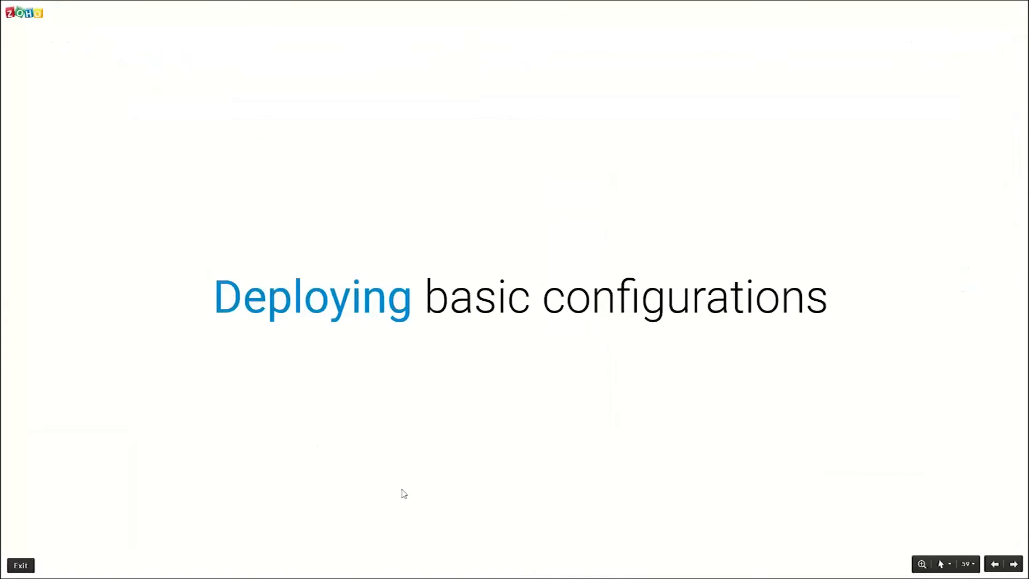
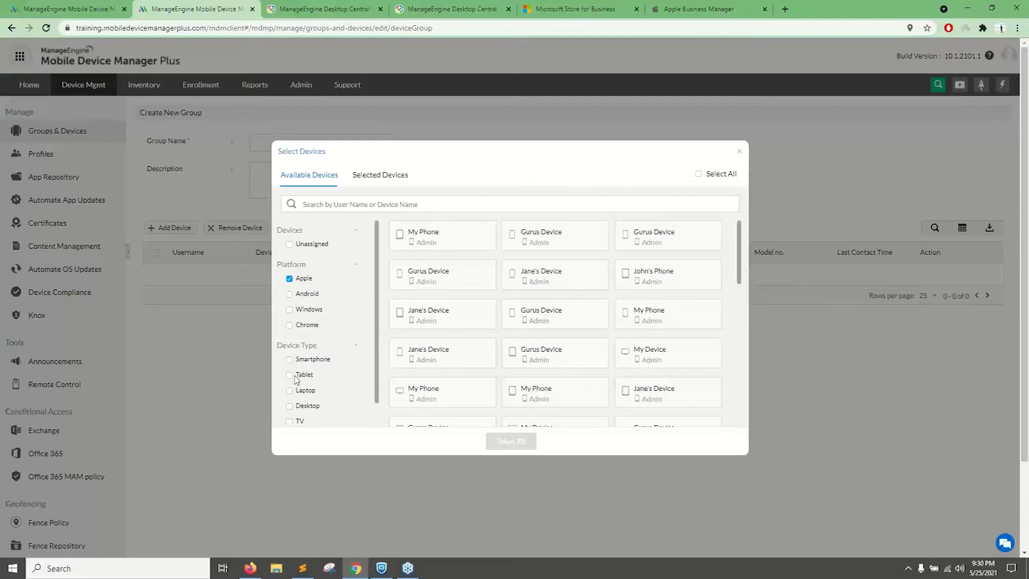
Filter the available Apple devices to laptops, select them all, search for "MacBook", and add the selected devices to the new group.
{"action": "left_click", "coordinate": [289, 390]}
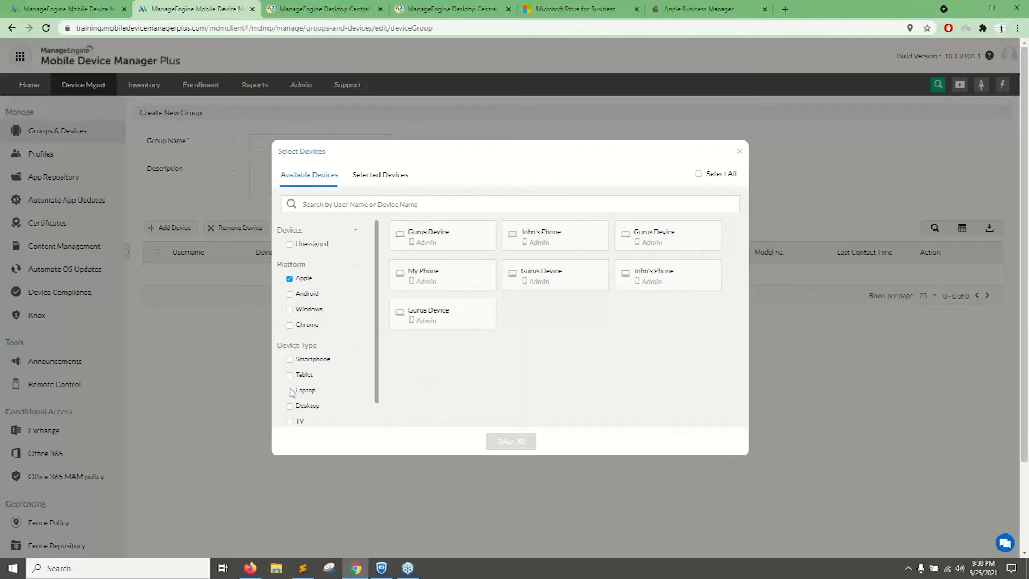
{"action": "left_click", "coordinate": [437, 237]}
{"action": "left_click_drag", "start_coordinate": [539, 285], "coordinate": [549, 283]}
{"action": "left_click", "coordinate": [699, 174]}
{"action": "left_click", "coordinate": [316, 204]}
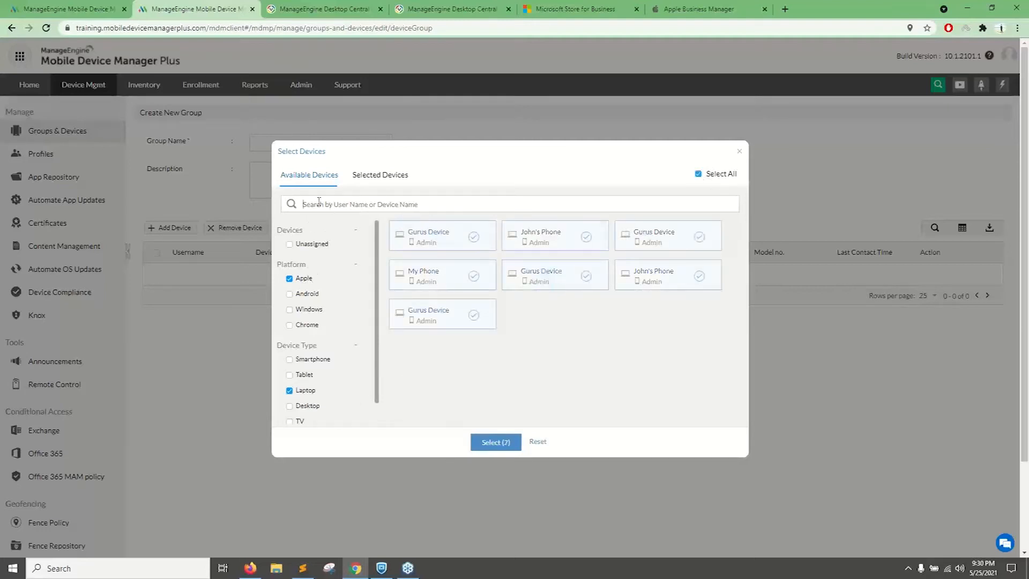
{"action": "type", "text": "Appb"}
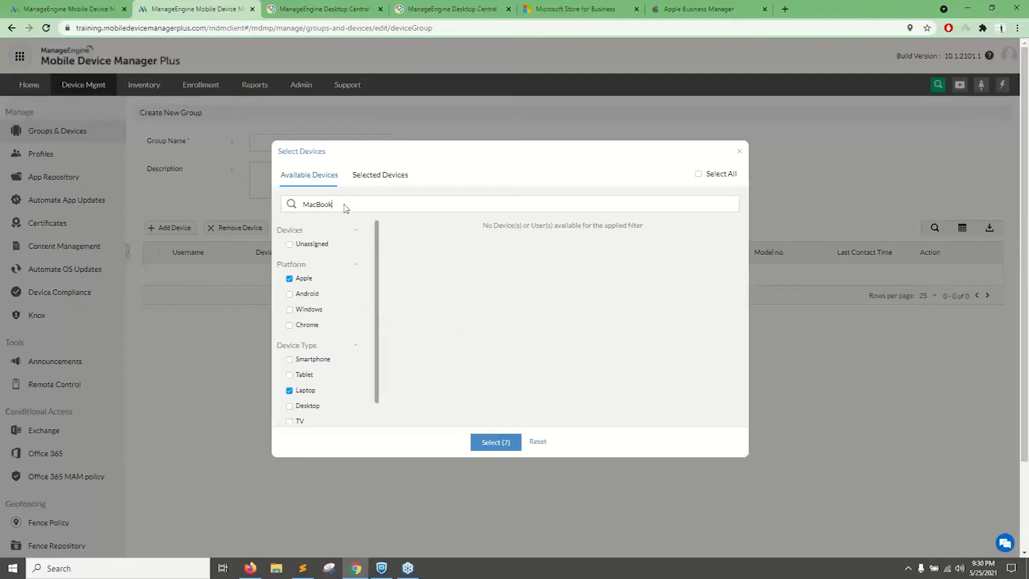
{"action": "left_click", "coordinate": [486, 445]}
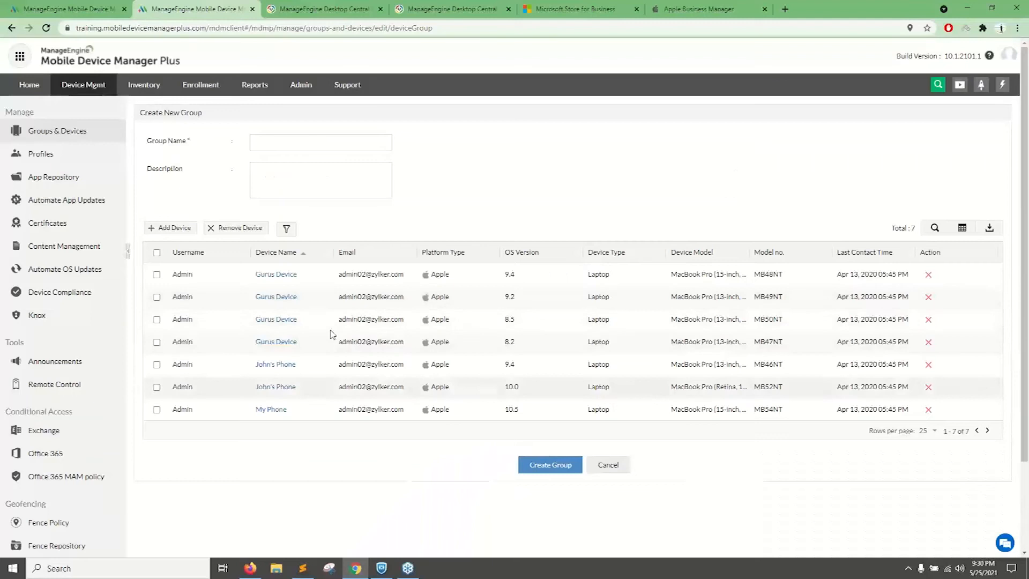
Name the device group "Macbook" and create it.
{"action": "left_click", "coordinate": [261, 144]}
{"action": "type", "text": "Macbook"}
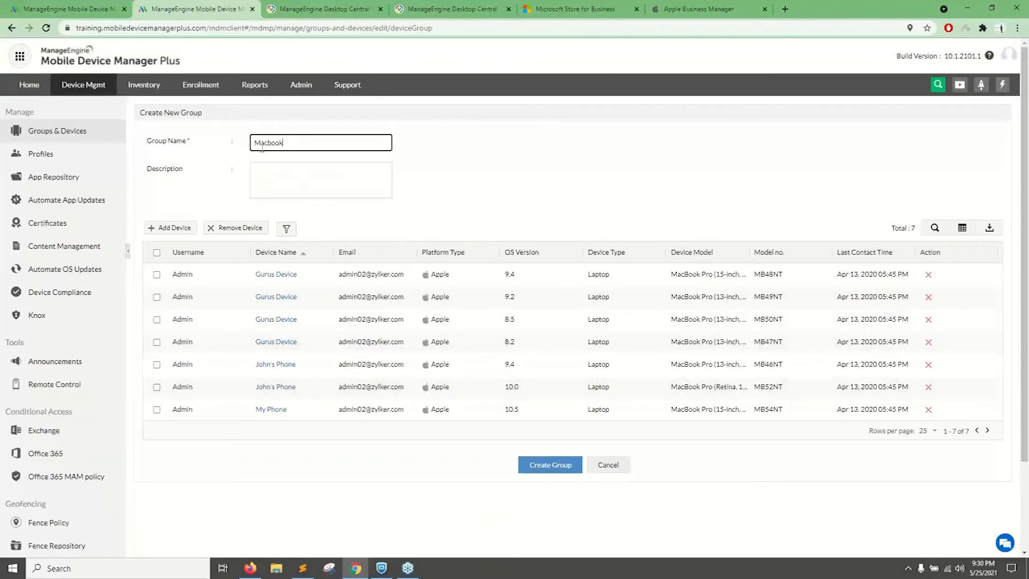
{"action": "left_click", "coordinate": [536, 465]}
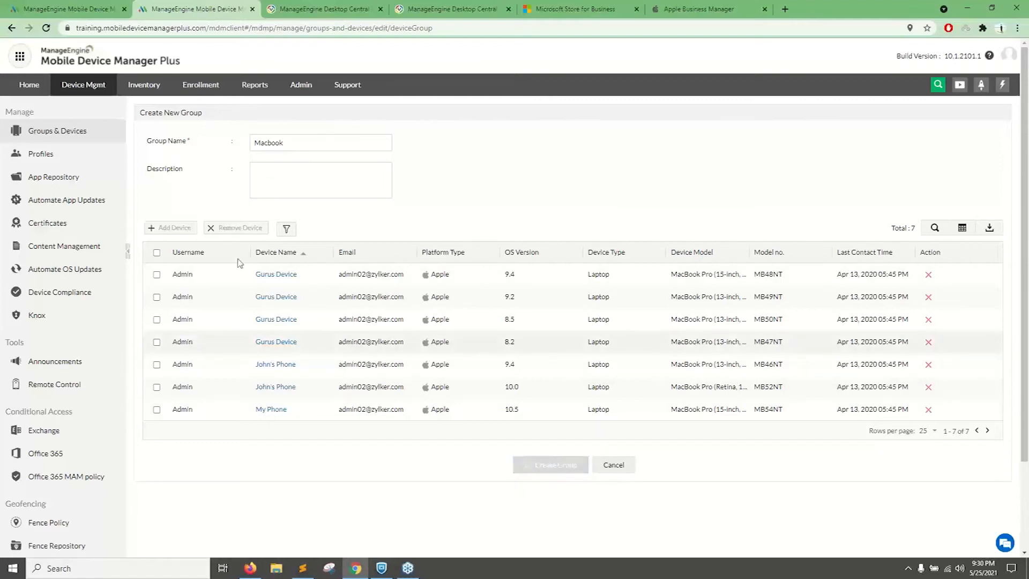
Open a new user group, look at the users available to add, and return to the groups list without creating it.
{"action": "left_click", "coordinate": [164, 222]}
{"action": "left_click", "coordinate": [162, 251]}
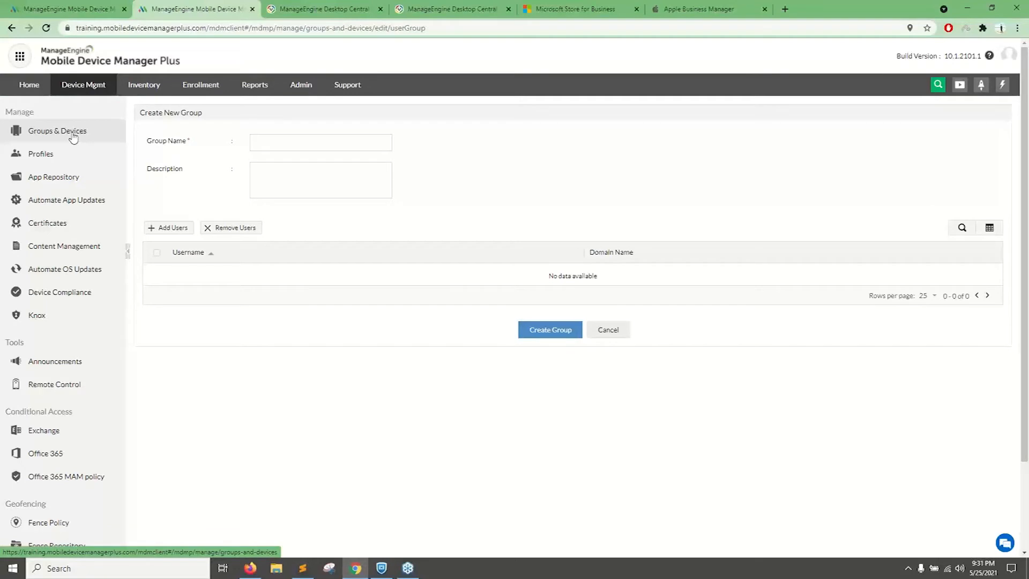
{"action": "left_click", "coordinate": [179, 230]}
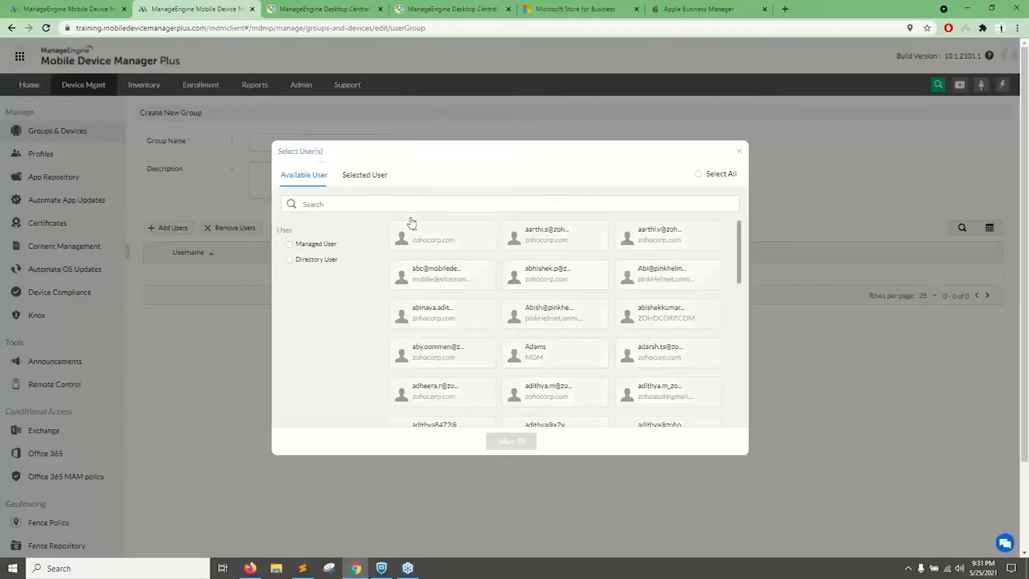
{"action": "left_click", "coordinate": [739, 154]}
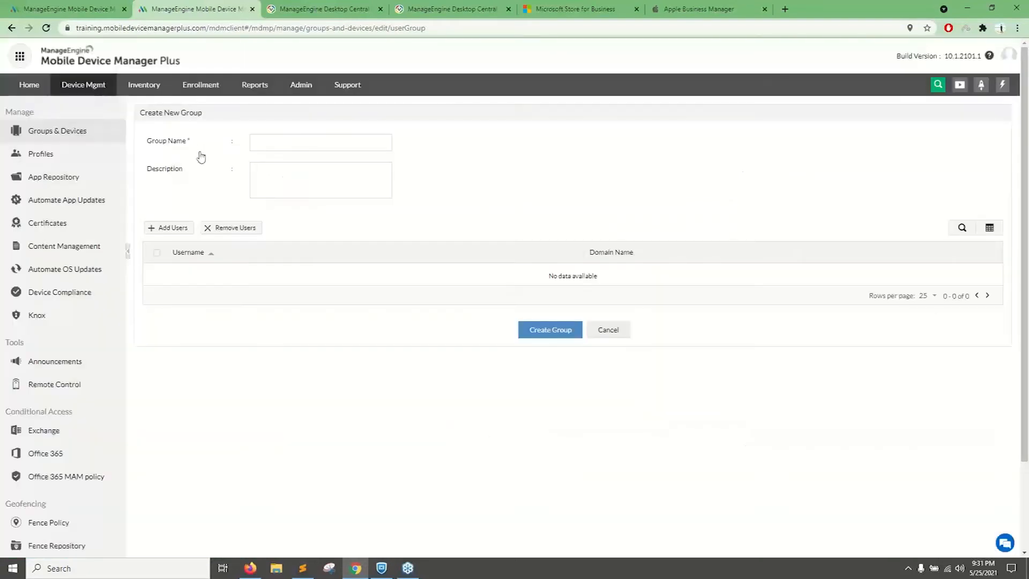
{"action": "left_click", "coordinate": [84, 134]}
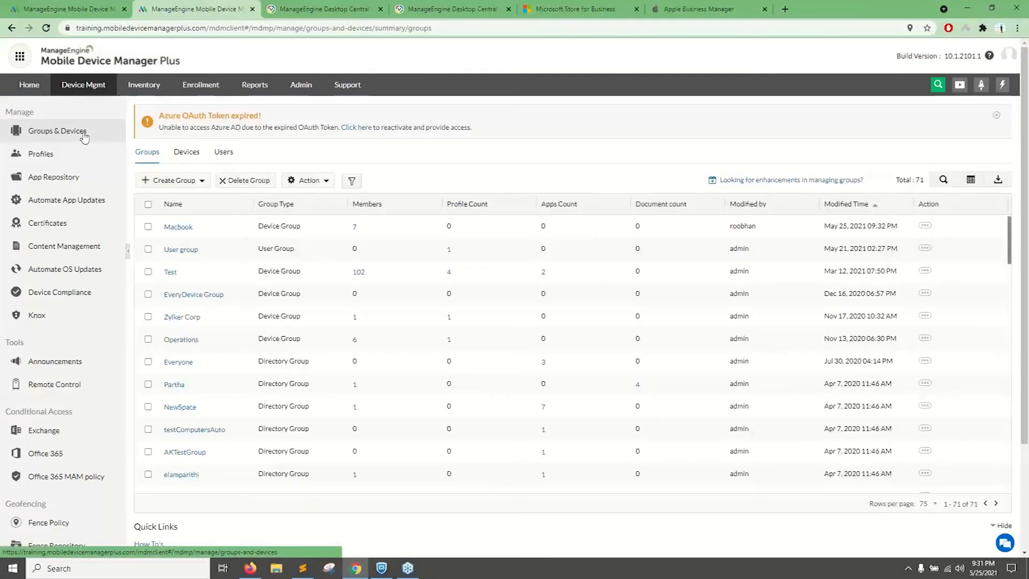
Open the Enrollment page in a separate browser tab and switch to it.
{"action": "middle_click", "coordinate": [206, 91]}
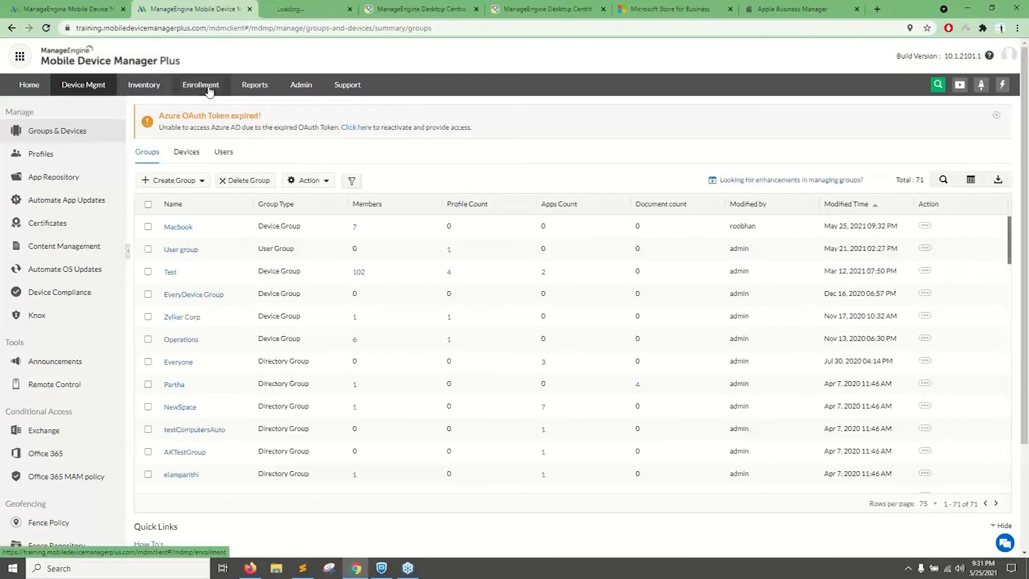
{"action": "left_click", "coordinate": [290, 11]}
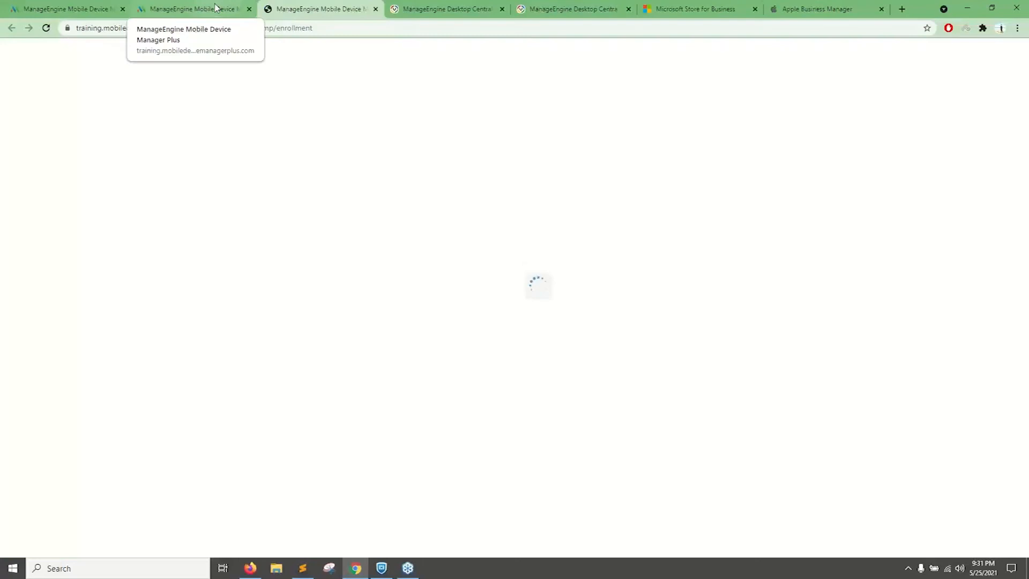
{"action": "left_click", "coordinate": [215, 8]}
{"action": "left_click", "coordinate": [282, 11]}
{"action": "left_click", "coordinate": [200, 14]}
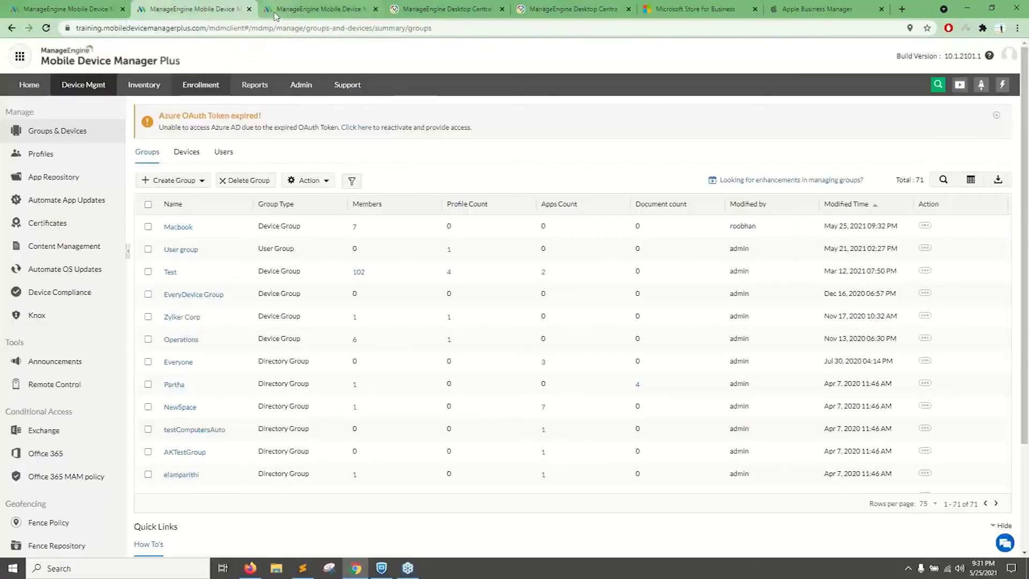
{"action": "left_click", "coordinate": [276, 12]}
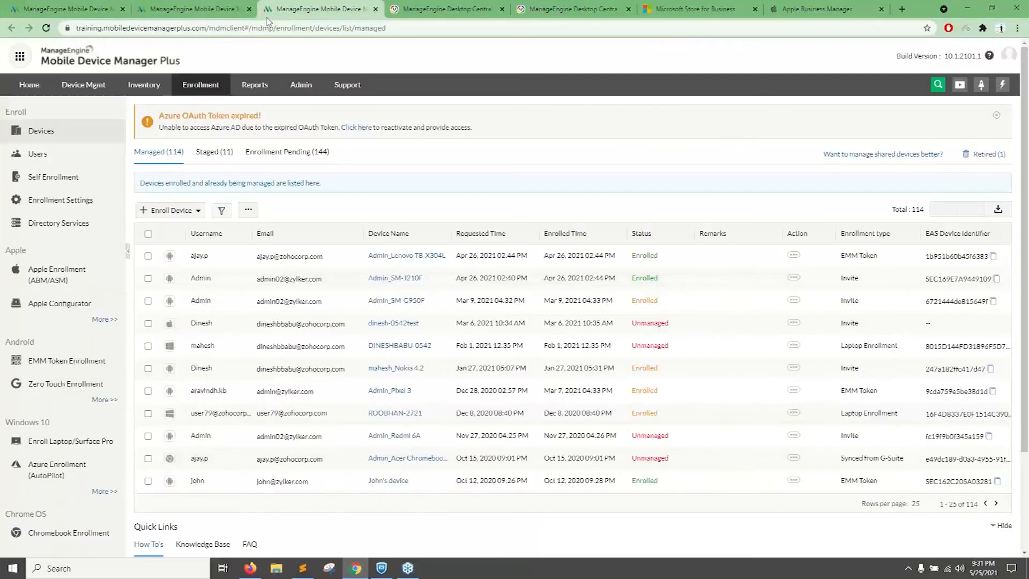
Open Directory Services and examine the directory types that can be added as a domain.
{"action": "left_click", "coordinate": [51, 222]}
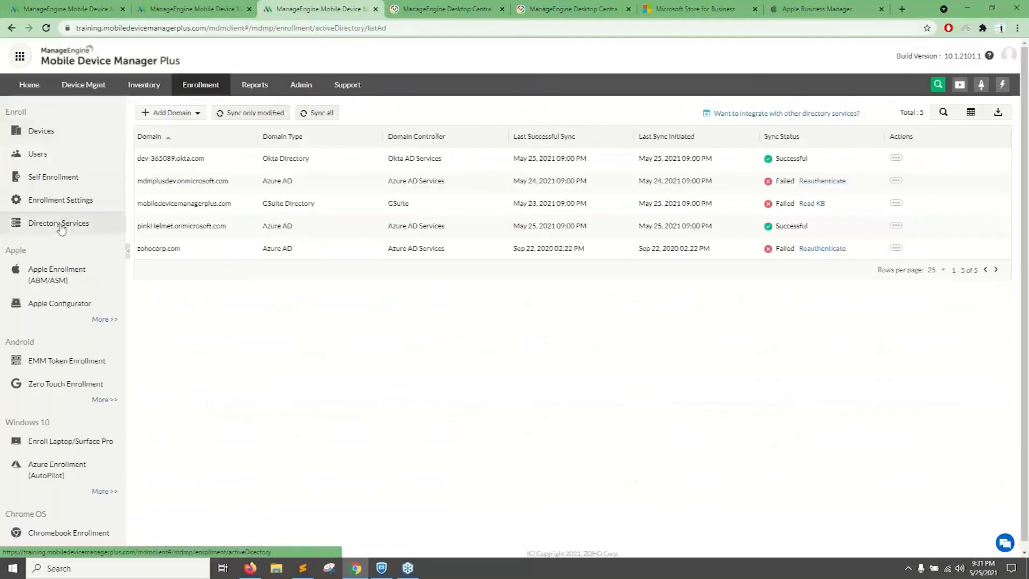
{"action": "left_click", "coordinate": [170, 113]}
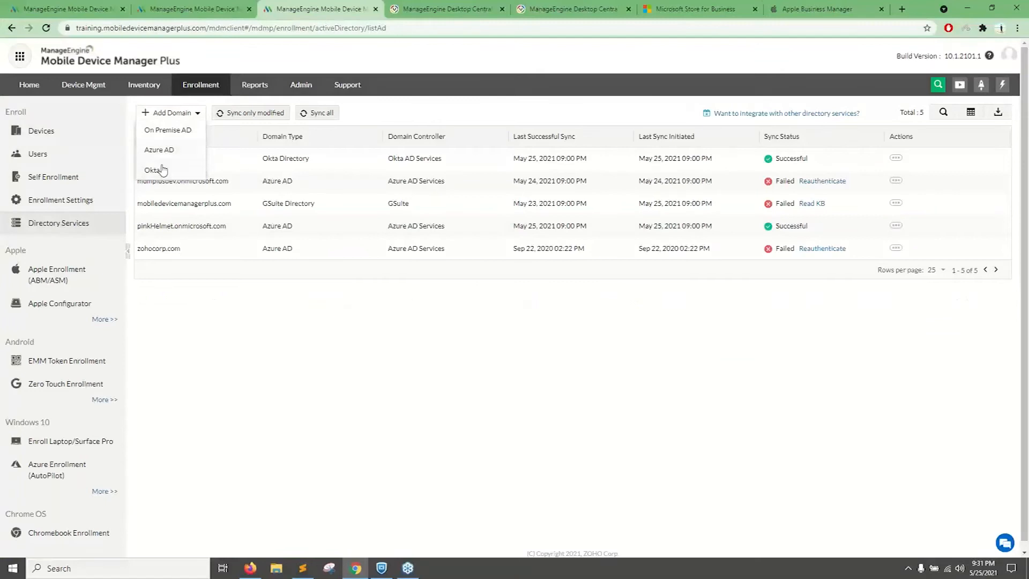
{"action": "left_click_drag", "start_coordinate": [316, 204], "coordinate": [153, 206]}
{"action": "left_click", "coordinate": [221, 319]}
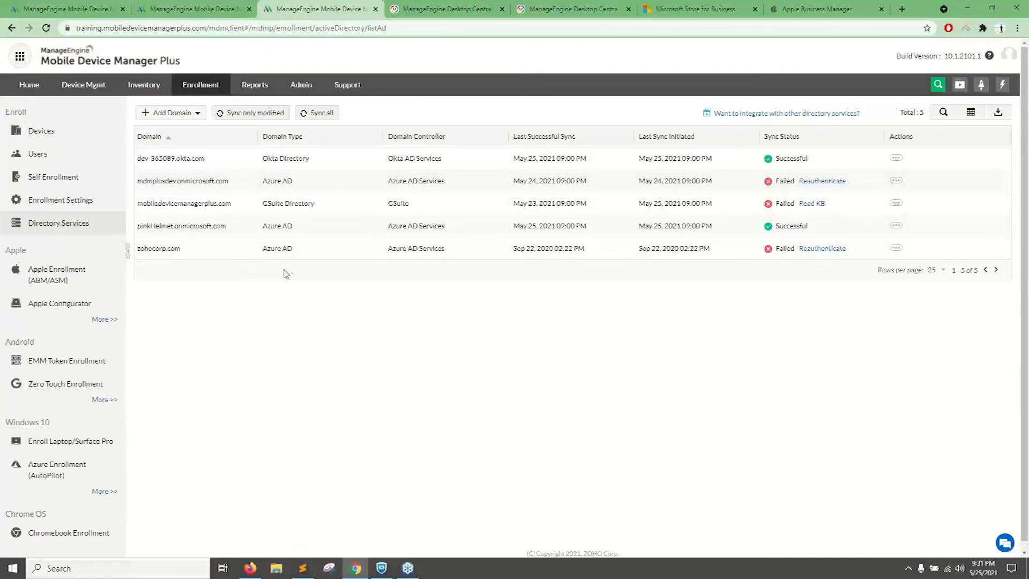
Return to the groups list, review the group types that can be created, and filter the list to AD User Group.
{"action": "left_click", "coordinate": [158, 6]}
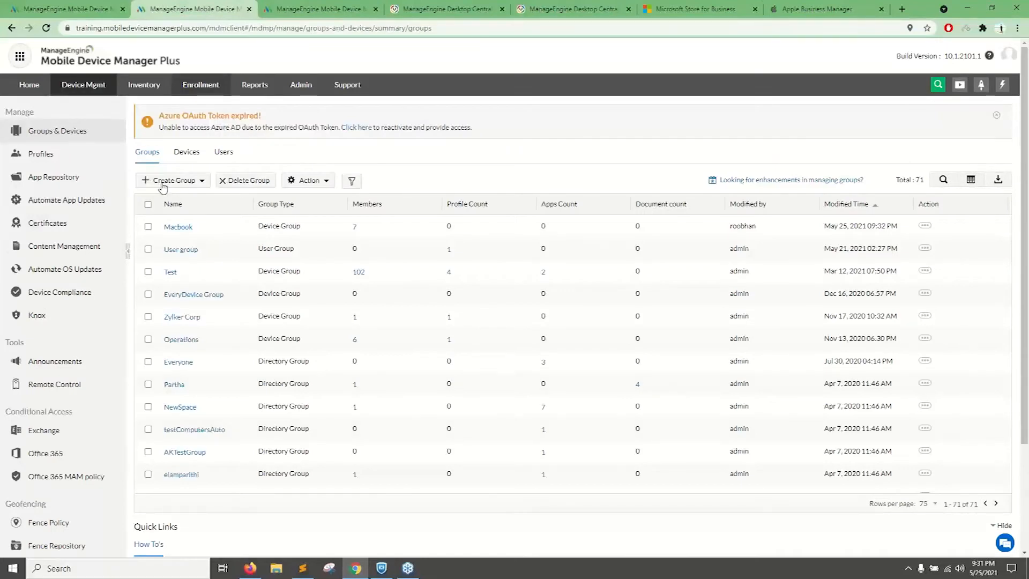
{"action": "left_click", "coordinate": [164, 182]}
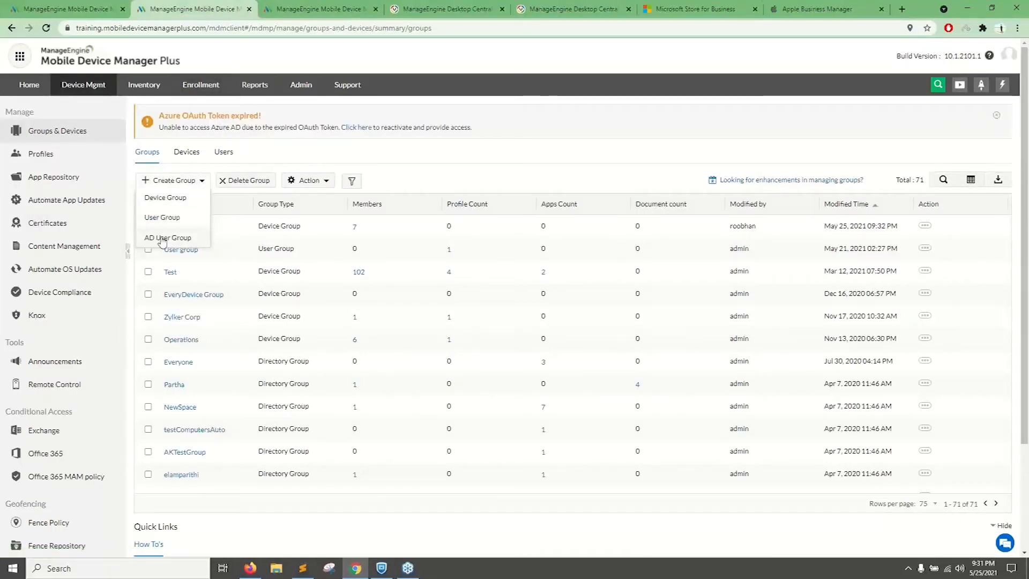
{"action": "left_click", "coordinate": [162, 240]}
{"action": "left_click", "coordinate": [644, 285]}
{"action": "left_click", "coordinate": [351, 180]}
{"action": "left_click", "coordinate": [448, 231]}
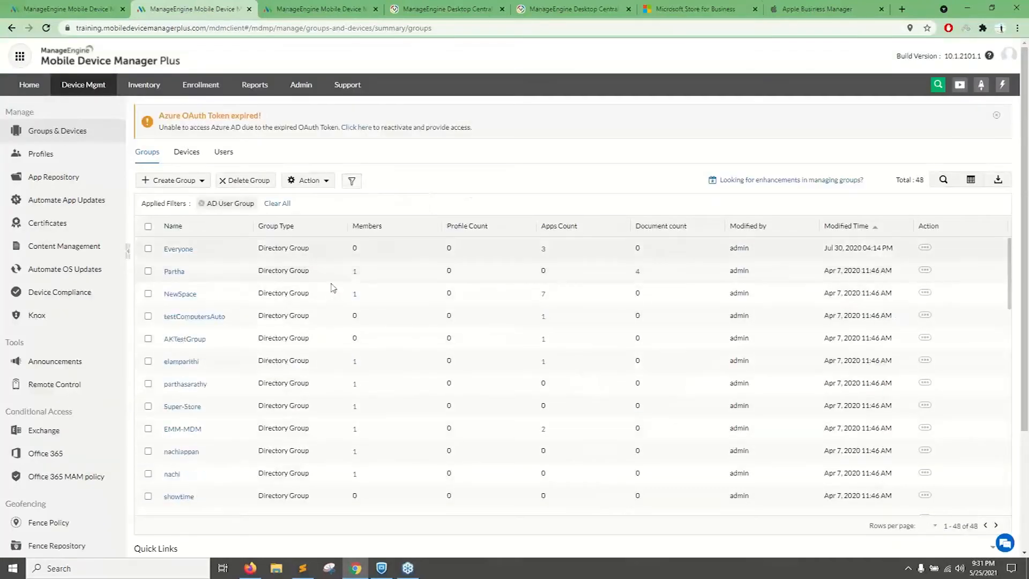
Select the directory group gadsG43 and show the actions available for it.
{"action": "scroll", "coordinate": [194, 263], "scroll_direction": "down", "scroll_amount": 10}
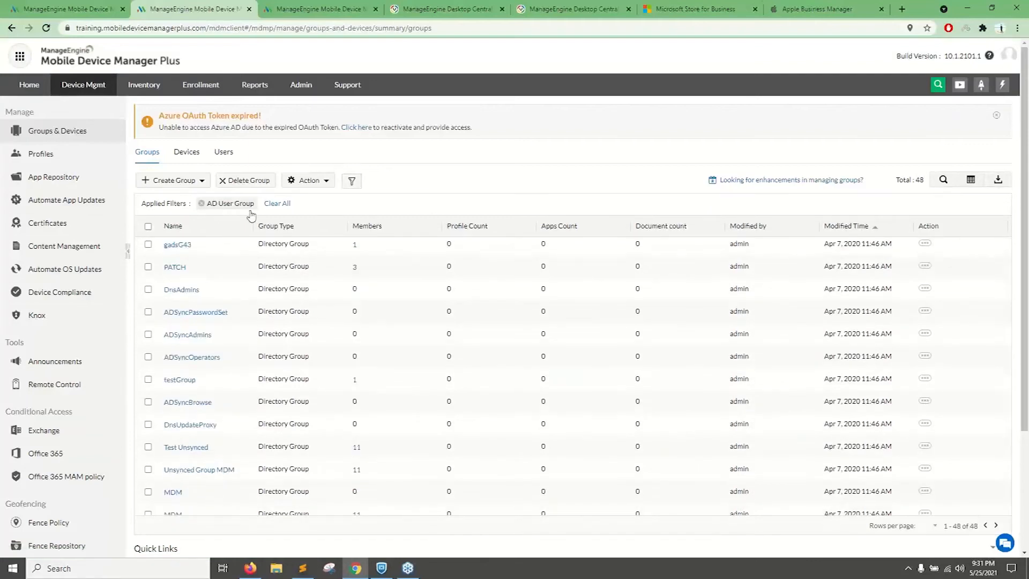
{"action": "left_click", "coordinate": [148, 244]}
{"action": "left_click", "coordinate": [322, 181]}
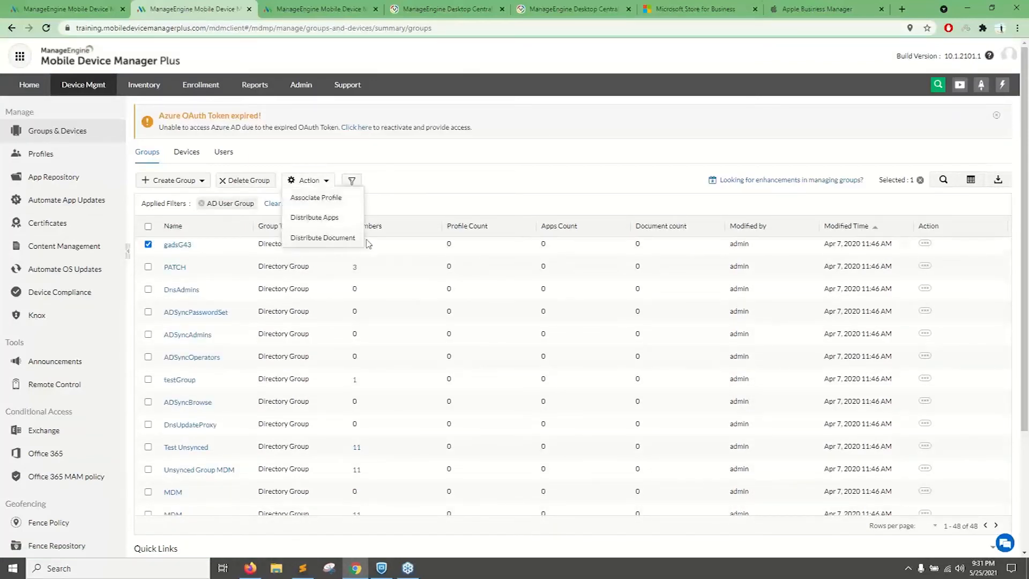
Create a Windows profile named "WindowsWebinar" and continue to its policy configuration.
{"action": "left_click", "coordinate": [57, 165]}
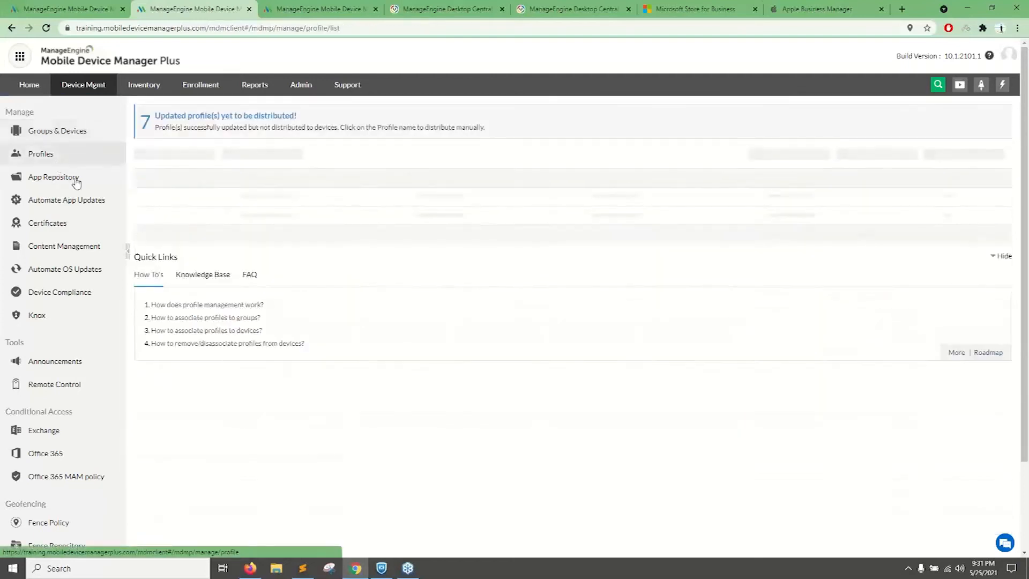
{"action": "left_click", "coordinate": [182, 157]}
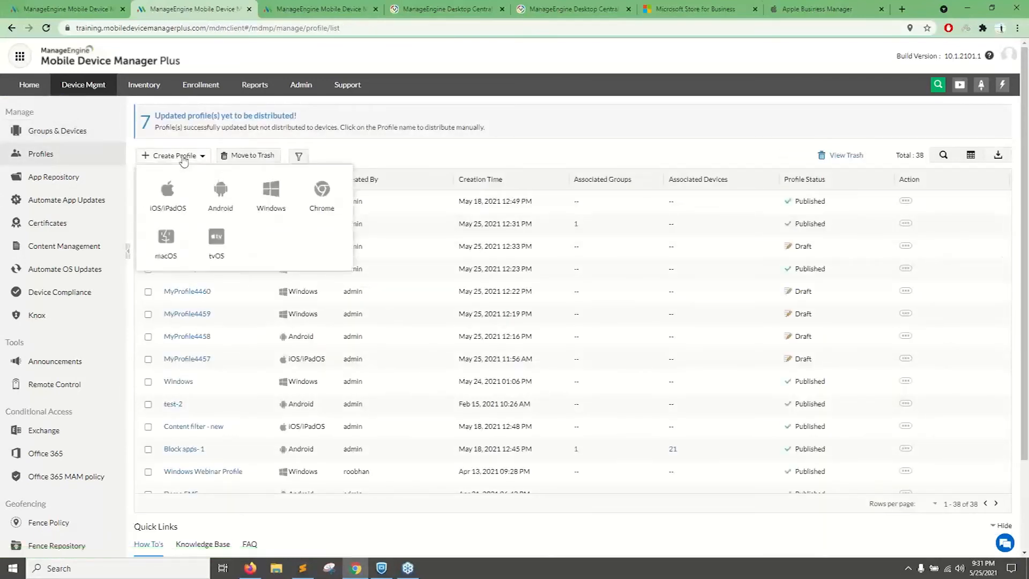
{"action": "left_click", "coordinate": [271, 193]}
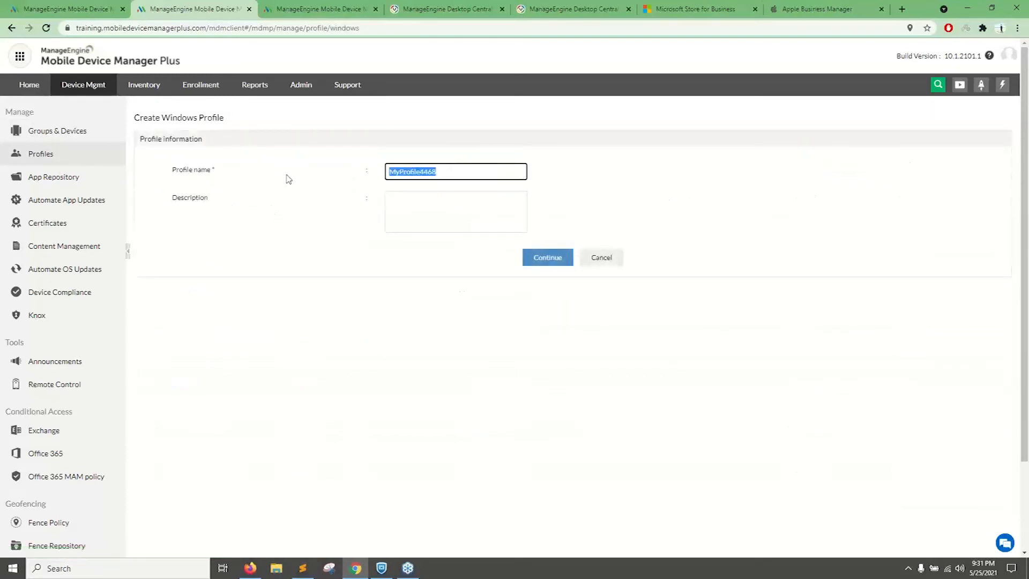
{"action": "type", "text": "WindowsWebinar"}
{"action": "left_click", "coordinate": [552, 256]}
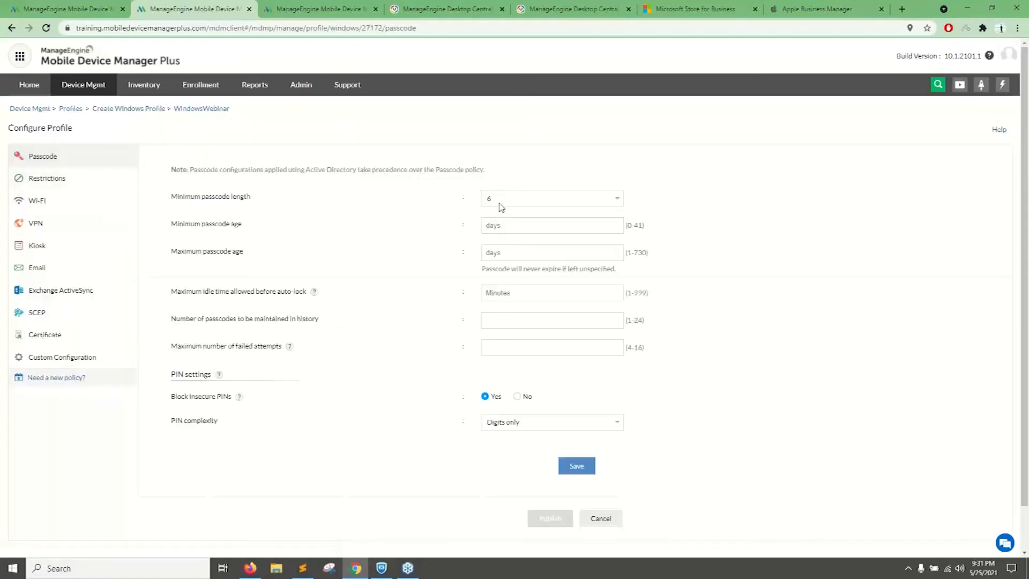
Highlight Active Directory in the passcode precedence note and set the maximum passcode age to 90 days.
{"action": "left_click_drag", "start_coordinate": [304, 170], "coordinate": [364, 171]}
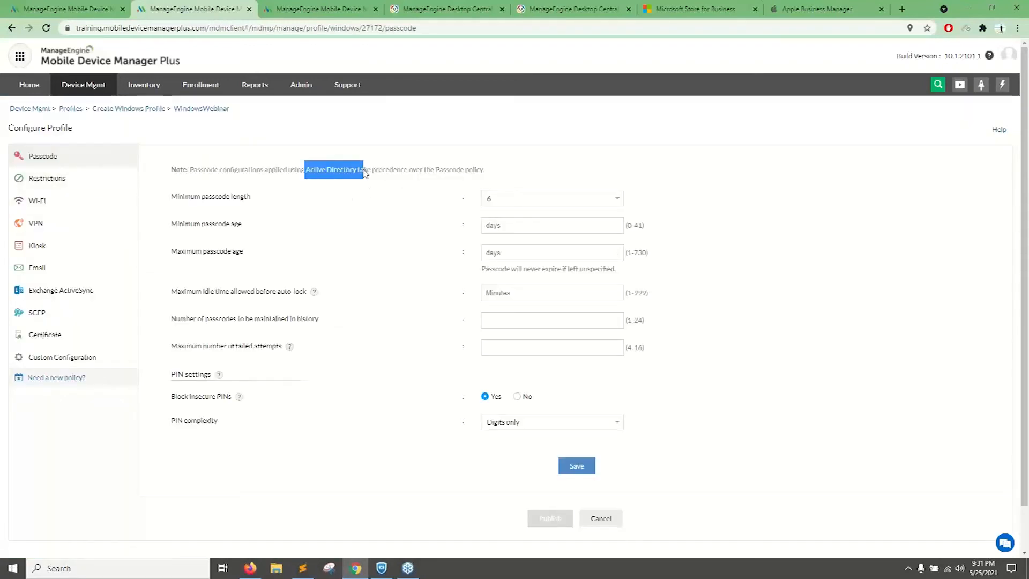
{"action": "left_click", "coordinate": [253, 180]}
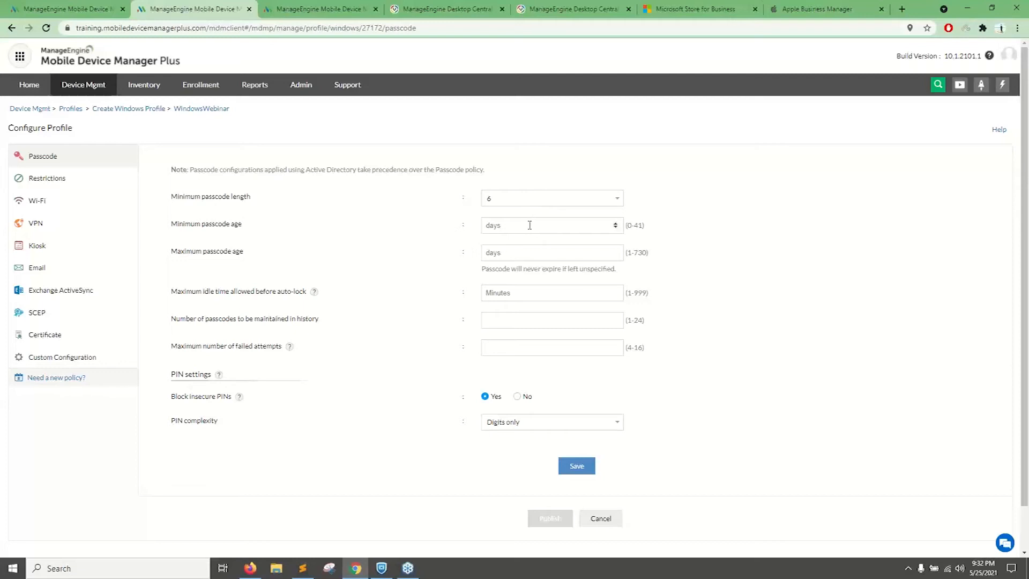
{"action": "left_click", "coordinate": [515, 259]}
{"action": "type", "text": "90"}
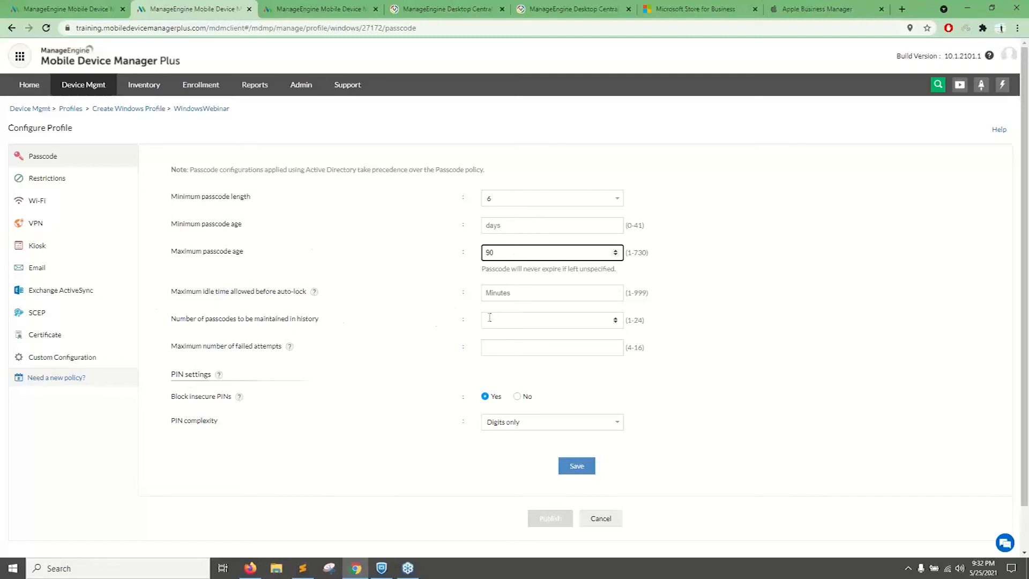
Set the maximum number of failed attempts to 6, highlight the factory reset note, and save the passcode policy.
{"action": "left_click_drag", "start_coordinate": [171, 346], "coordinate": [273, 347]}
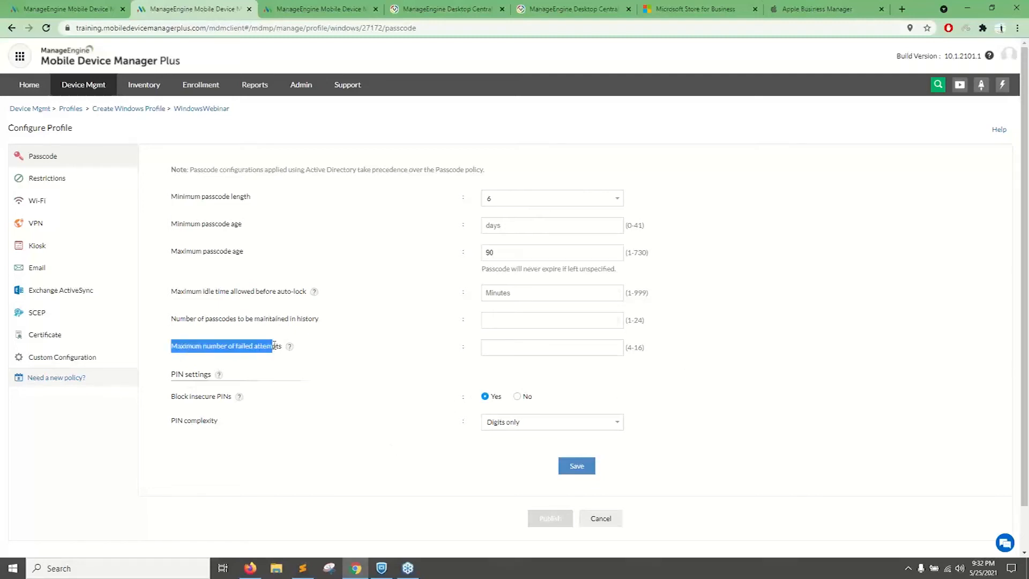
{"action": "left_click", "coordinate": [552, 350]}
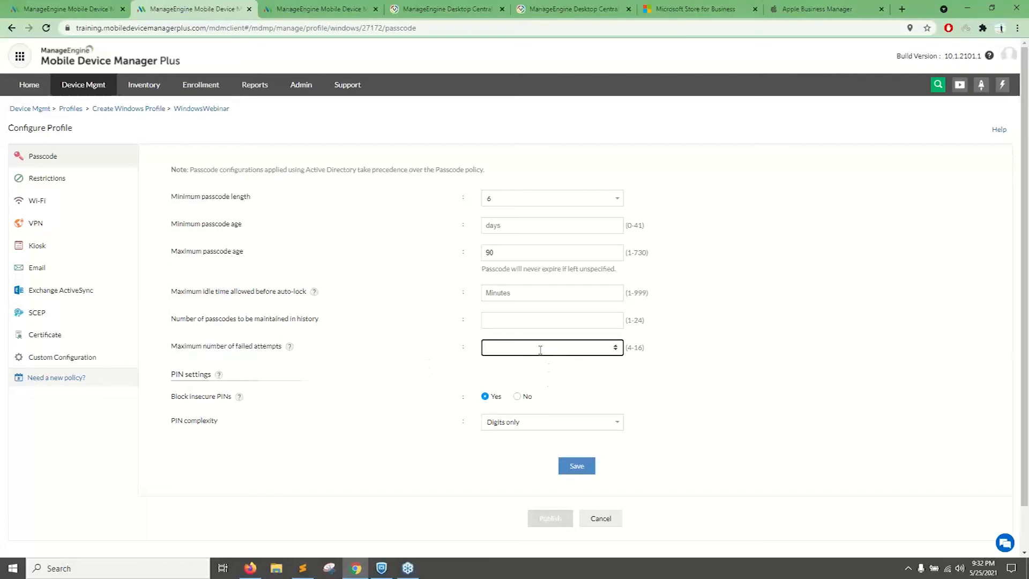
{"action": "type", "text": "6"}
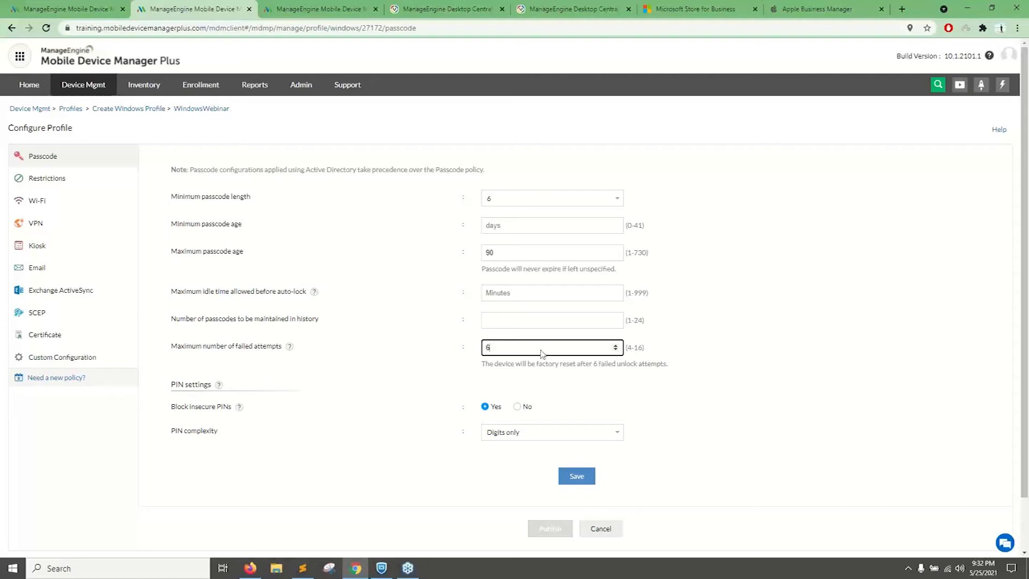
{"action": "left_click_drag", "start_coordinate": [537, 364], "coordinate": [619, 370]}
{"action": "left_click", "coordinate": [619, 376]}
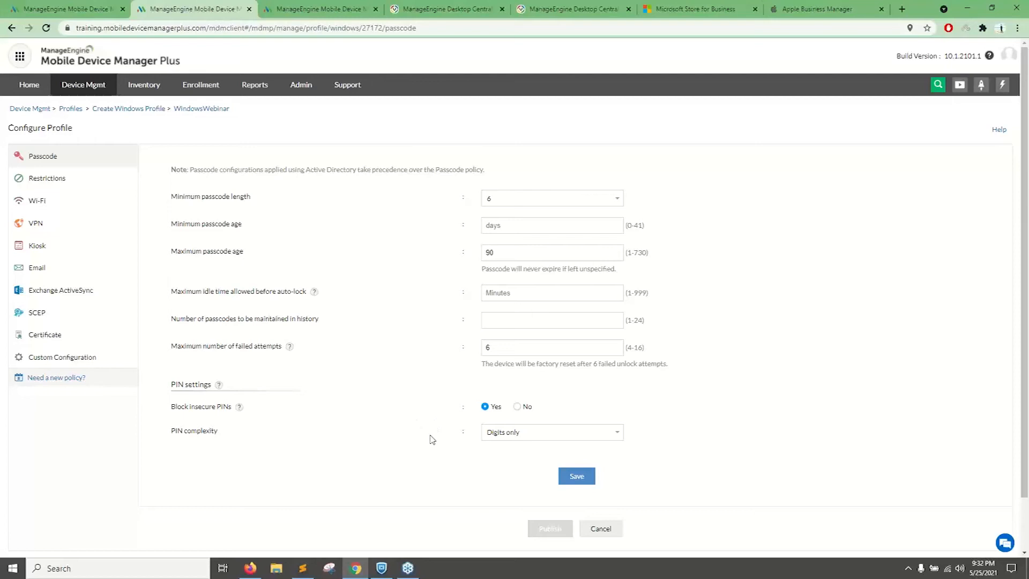
{"action": "left_click", "coordinate": [573, 479]}
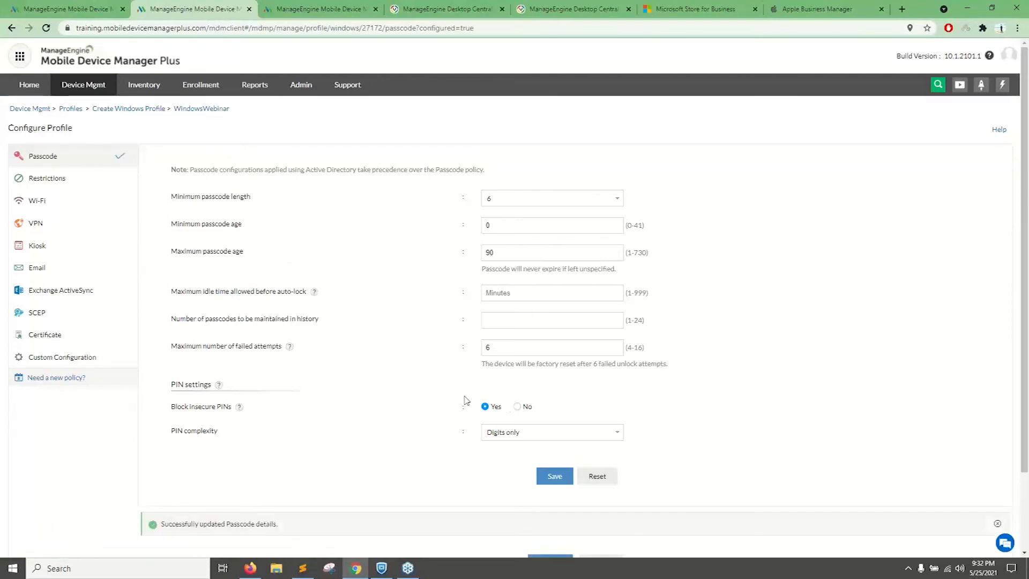
Configure and save a Wi-Fi policy for SSID ZohoWork with WPA2 PSK security, filling in the network password.
{"action": "left_click", "coordinate": [61, 207]}
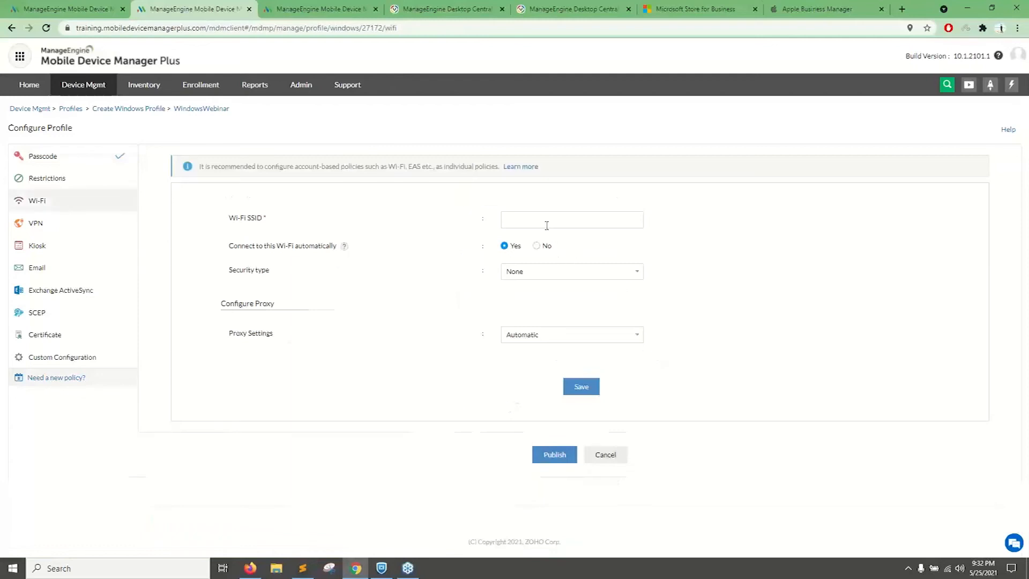
{"action": "left_click", "coordinate": [547, 223]}
{"action": "left_click", "coordinate": [544, 243]}
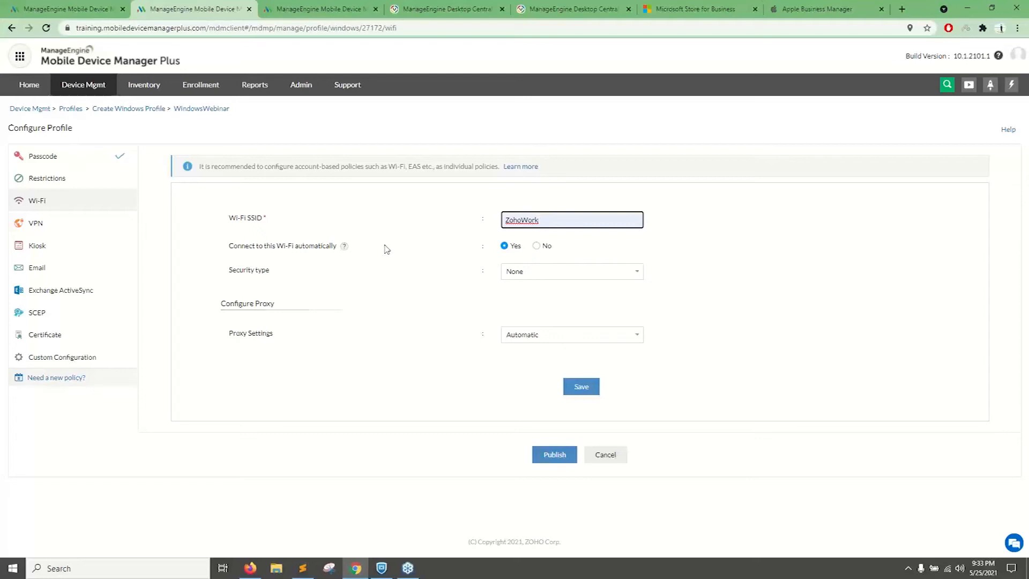
{"action": "left_click", "coordinate": [524, 271]}
{"action": "left_click", "coordinate": [525, 292]}
{"action": "left_click", "coordinate": [524, 305]}
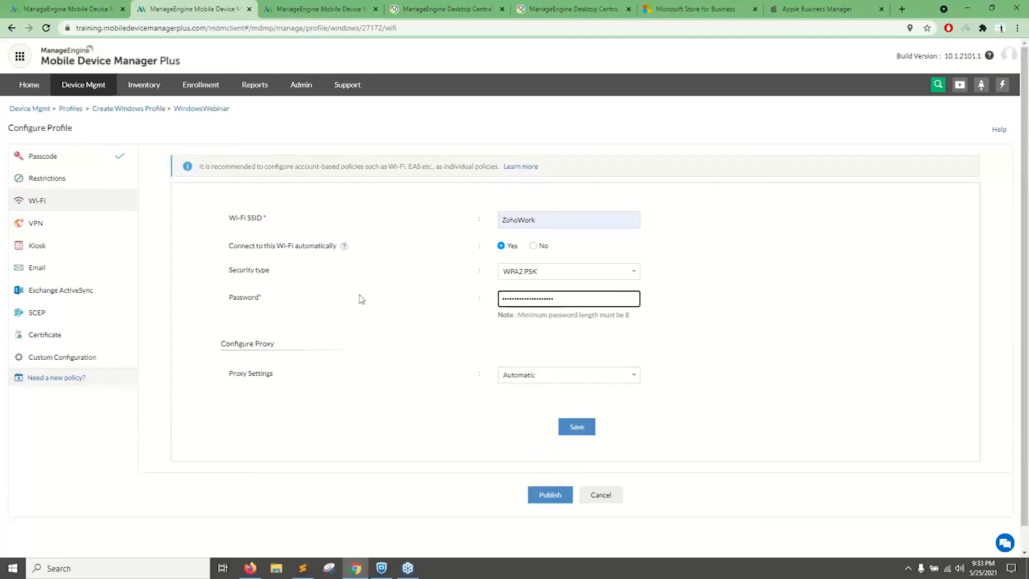
{"action": "left_click", "coordinate": [576, 429]}
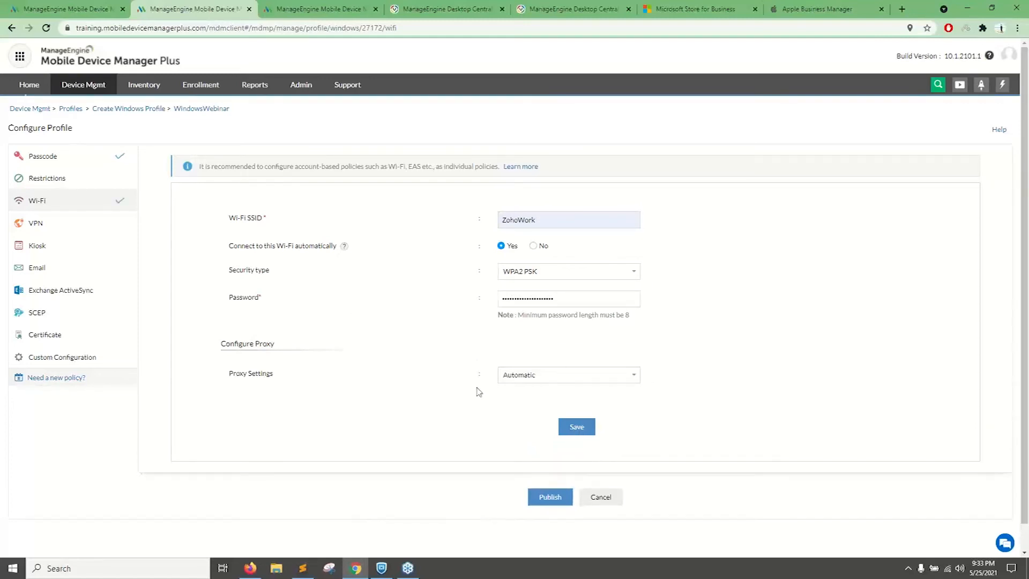
Add and save a second Wi-Fi configuration for SSID ZohoGuest with 802.1x EAP security and the aiz2-DC1-CA certificate.
{"action": "left_click", "coordinate": [599, 251]}
{"action": "left_click", "coordinate": [525, 313]}
{"action": "left_click", "coordinate": [523, 339]}
{"action": "left_click", "coordinate": [524, 364]}
{"action": "left_click", "coordinate": [525, 395]}
{"action": "scroll", "coordinate": [592, 413], "scroll_direction": "down", "scroll_amount": 2}
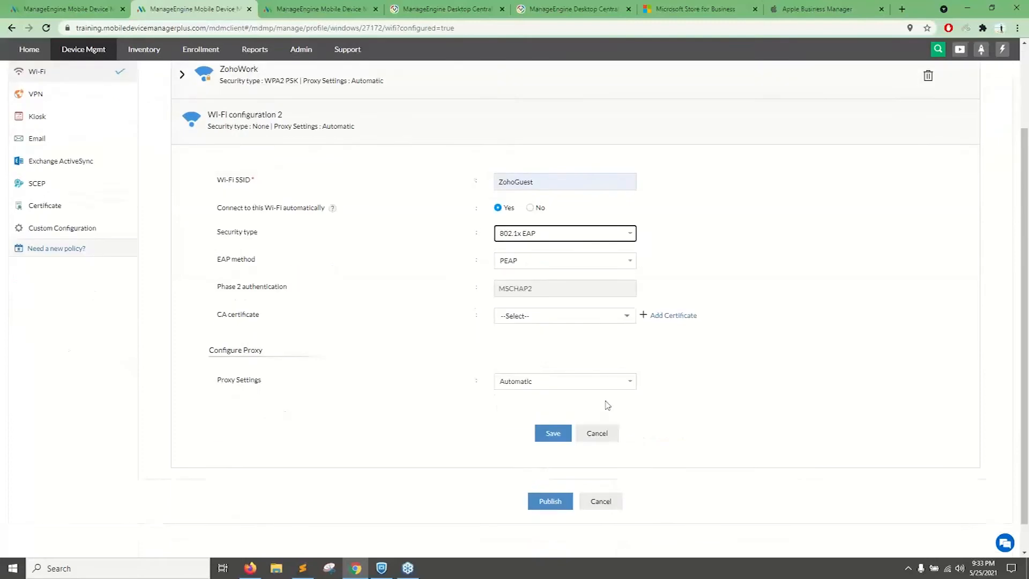
{"action": "left_click", "coordinate": [625, 315]}
{"action": "left_click", "coordinate": [547, 369]}
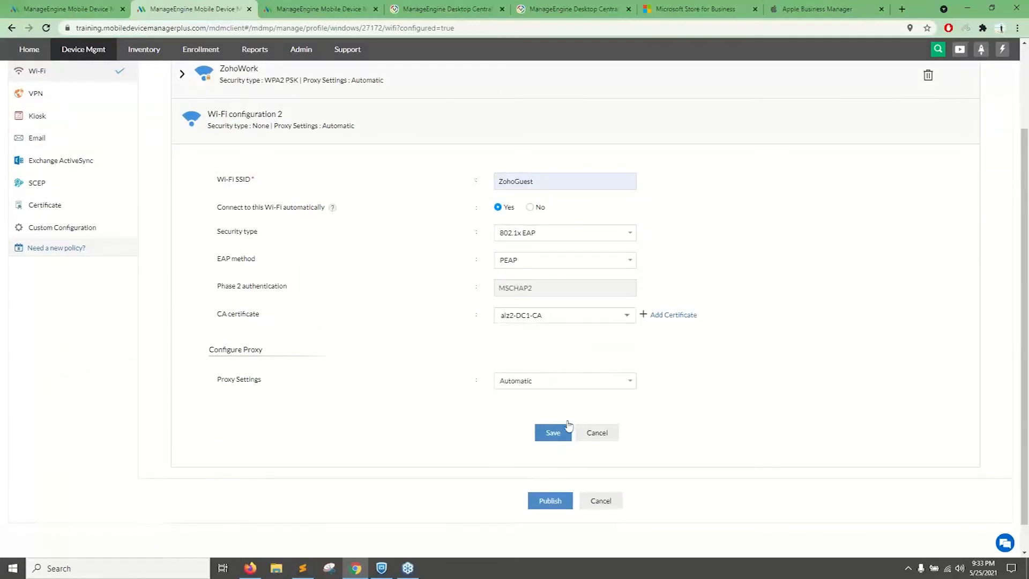
{"action": "left_click", "coordinate": [552, 432]}
{"action": "scroll", "coordinate": [638, 290], "scroll_direction": "up", "scroll_amount": 3}
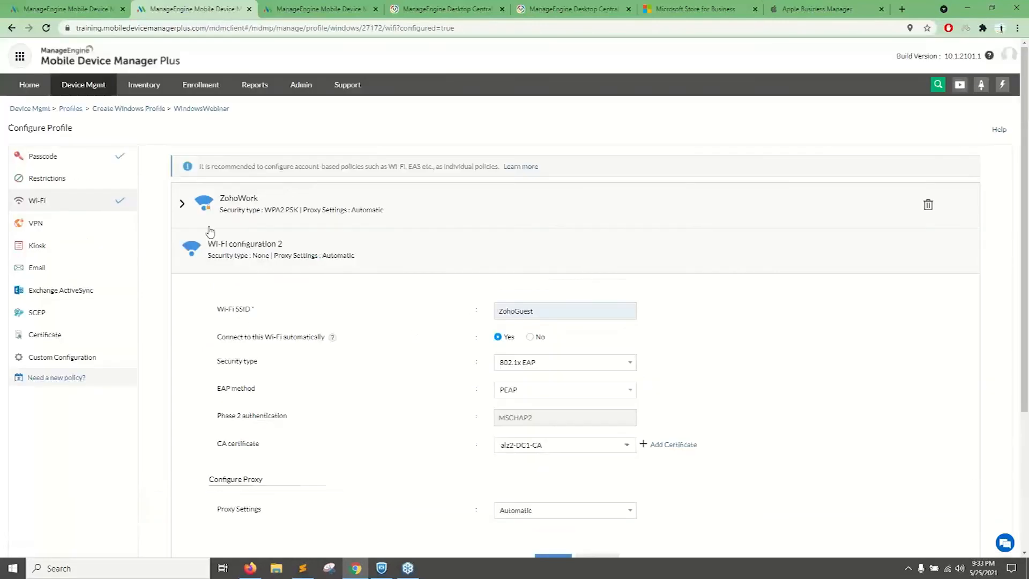
{"action": "scroll", "coordinate": [515, 395], "scroll_direction": "down", "scroll_amount": 3}
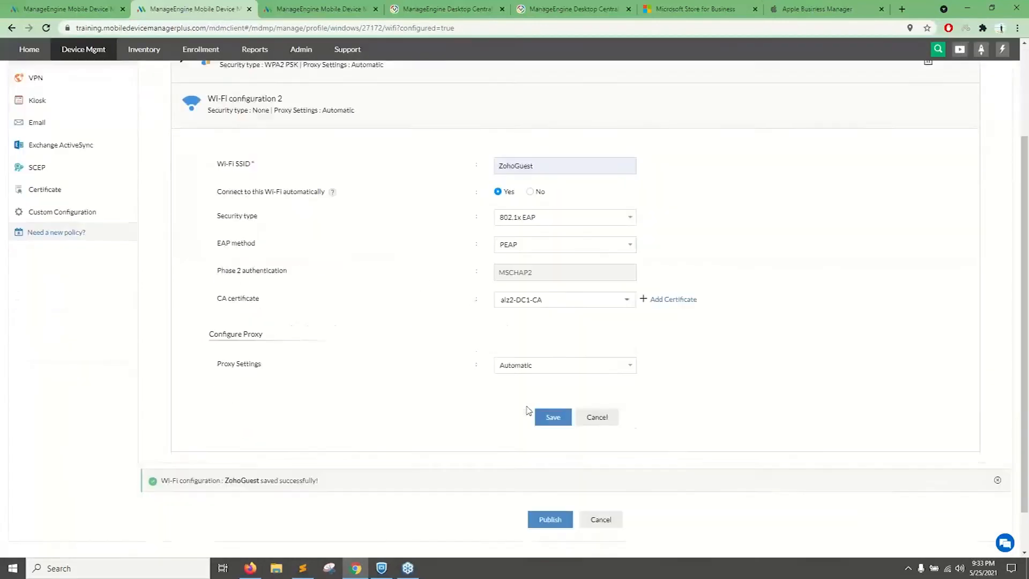
Set the VPN policy's connection type to Check Point Mobile VPN and highlight the server name/IP address label.
{"action": "scroll", "coordinate": [145, 260], "scroll_direction": "up", "scroll_amount": 3}
{"action": "left_click", "coordinate": [60, 231]}
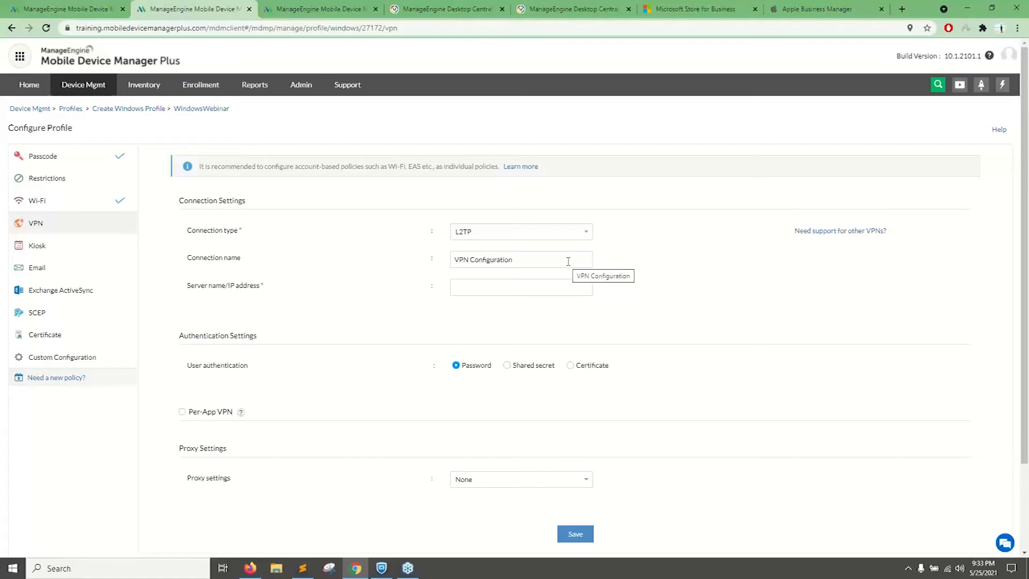
{"action": "left_click", "coordinate": [584, 231]}
{"action": "left_click", "coordinate": [586, 234]}
{"action": "left_click", "coordinate": [570, 232]}
{"action": "left_click", "coordinate": [550, 299]}
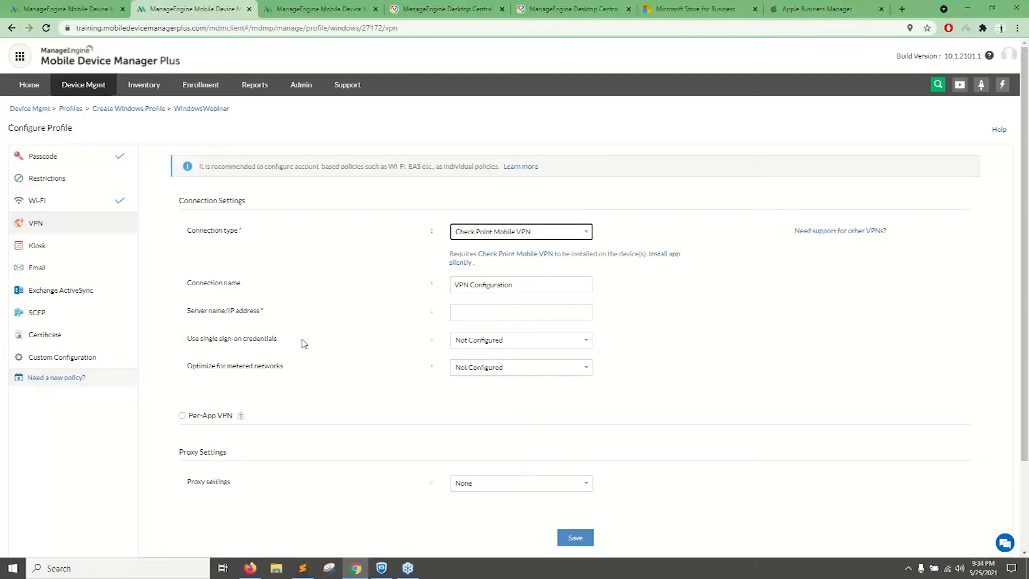
{"action": "left_click_drag", "start_coordinate": [188, 319], "coordinate": [292, 327]}
Enable Per-App VPN and specify Outlook Mail as the app that uses this VPN.
{"action": "scroll", "coordinate": [453, 328], "scroll_direction": "down", "scroll_amount": 2}
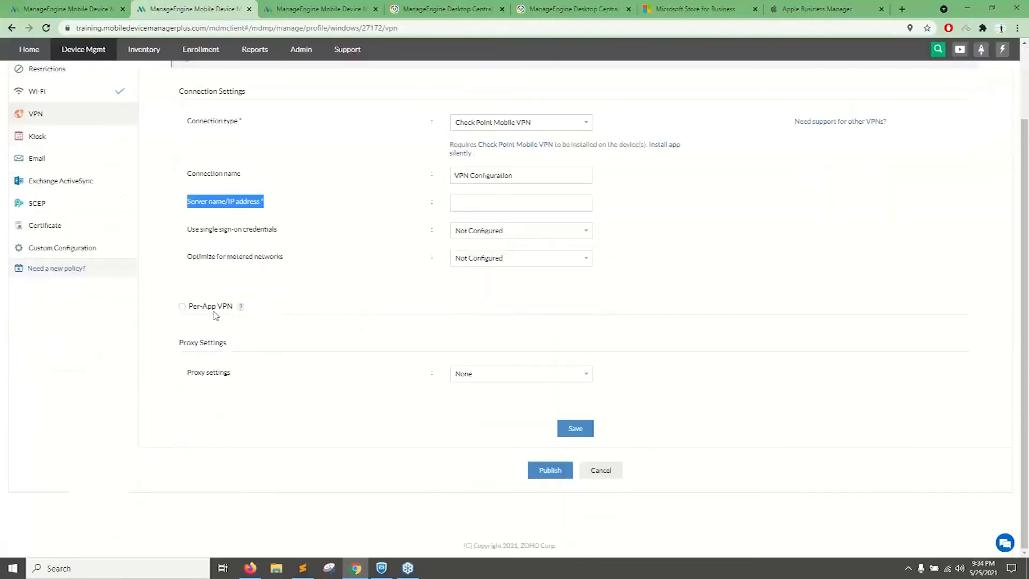
{"action": "left_click", "coordinate": [182, 307]}
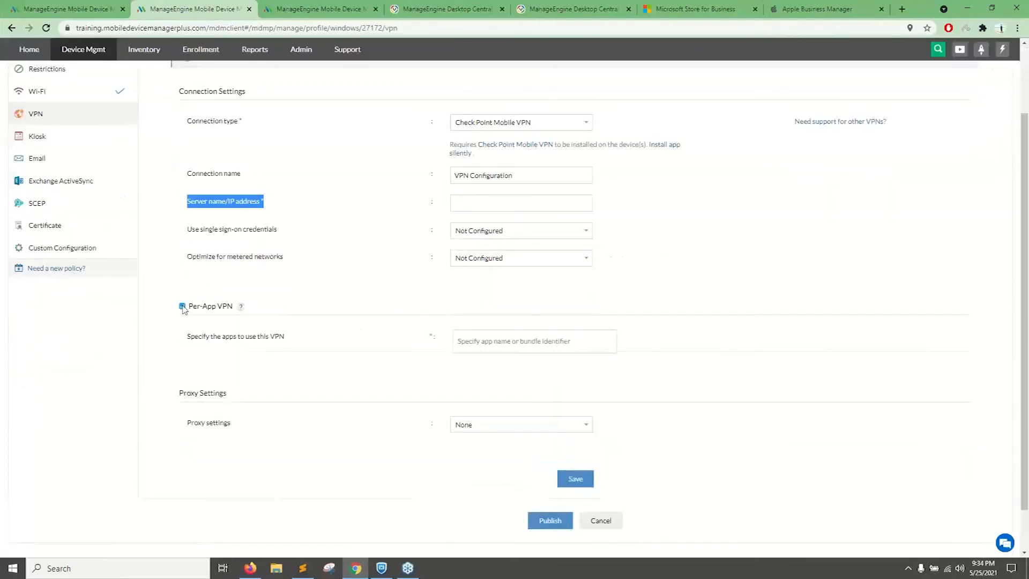
{"action": "left_click", "coordinate": [476, 342]}
{"action": "type", "text": "outl"}
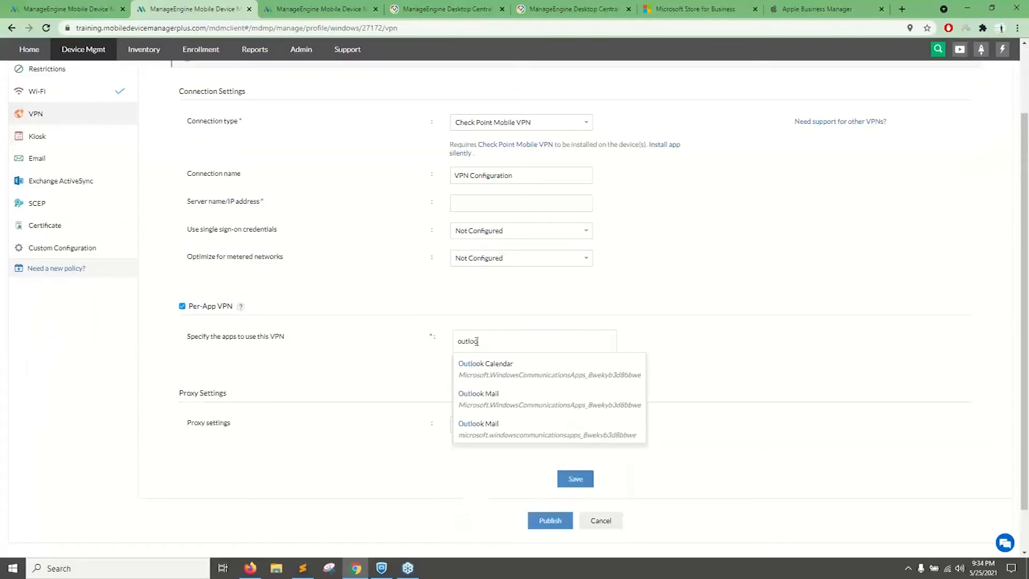
{"action": "type", "text": "o"}
{"action": "left_click", "coordinate": [479, 397]}
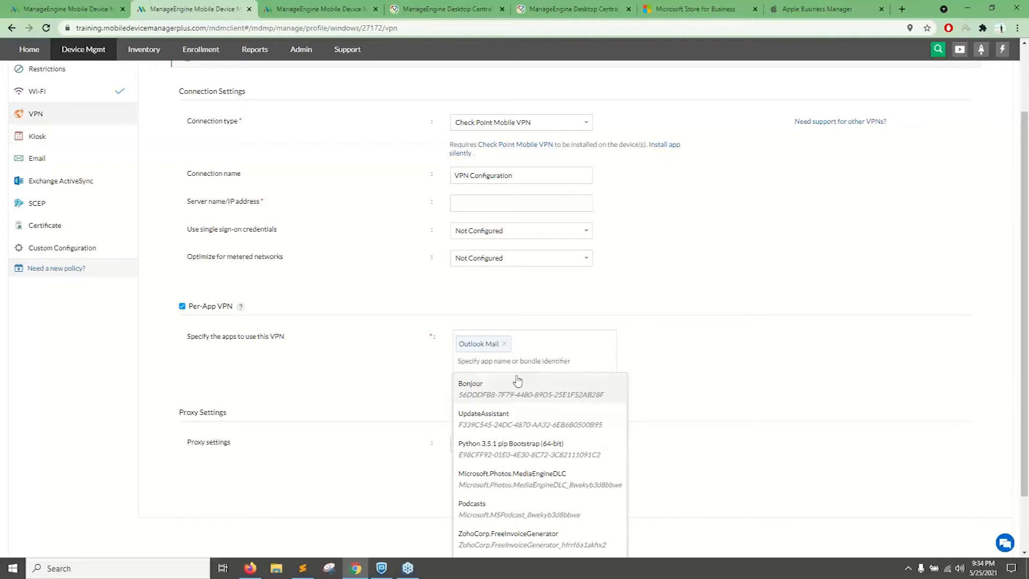
Set the Kiosk policy to multi app and allow the modern apps Podcasts, Photos and Get Started.
{"action": "scroll", "coordinate": [34, 229], "scroll_direction": "up", "scroll_amount": 3}
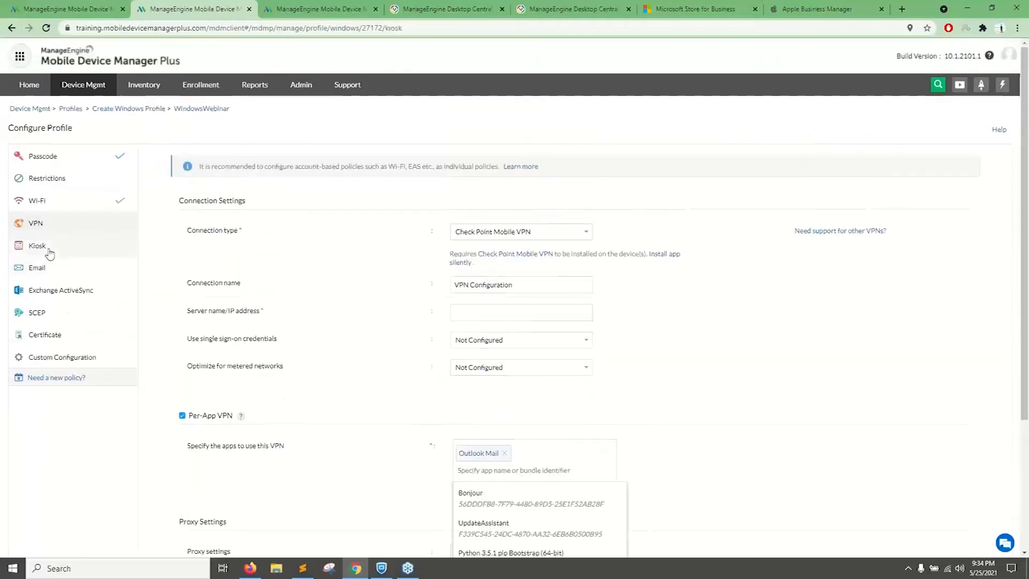
{"action": "left_click", "coordinate": [54, 247]}
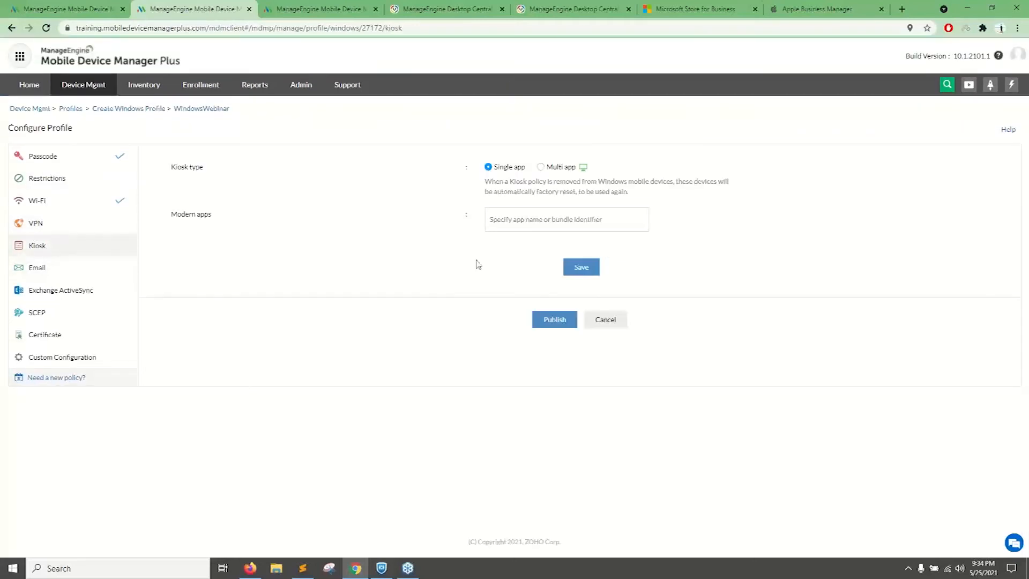
{"action": "left_click", "coordinate": [542, 167]}
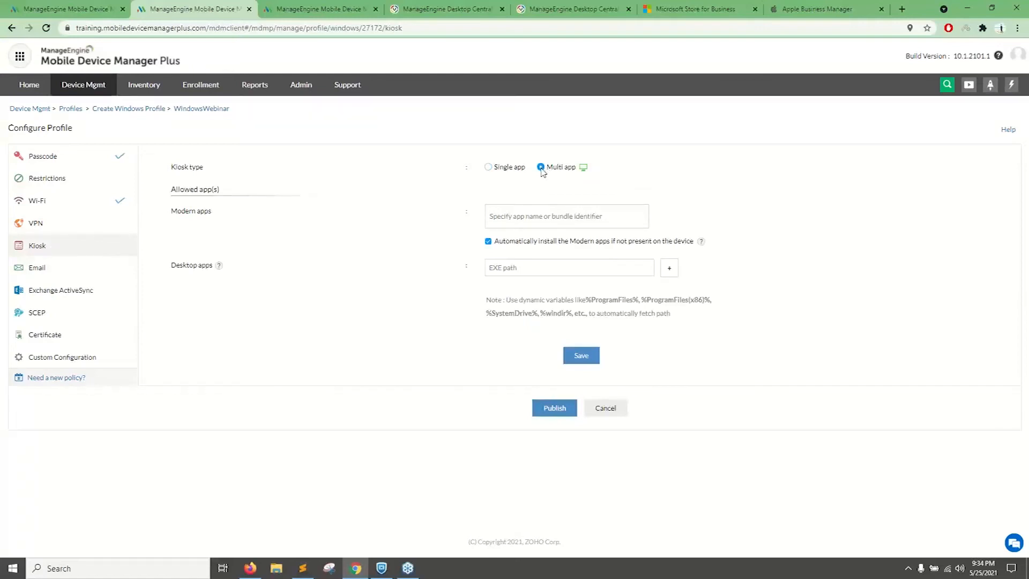
{"action": "left_click", "coordinate": [533, 216]}
{"action": "left_click", "coordinate": [509, 242]}
{"action": "left_click", "coordinate": [504, 293]}
{"action": "left_click", "coordinate": [507, 322]}
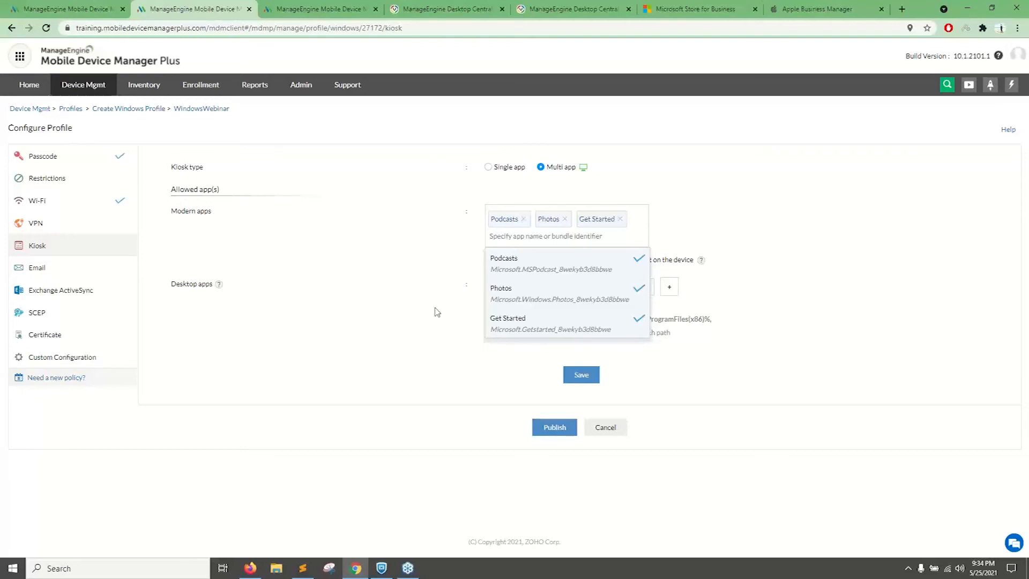
{"action": "left_click", "coordinate": [398, 311]}
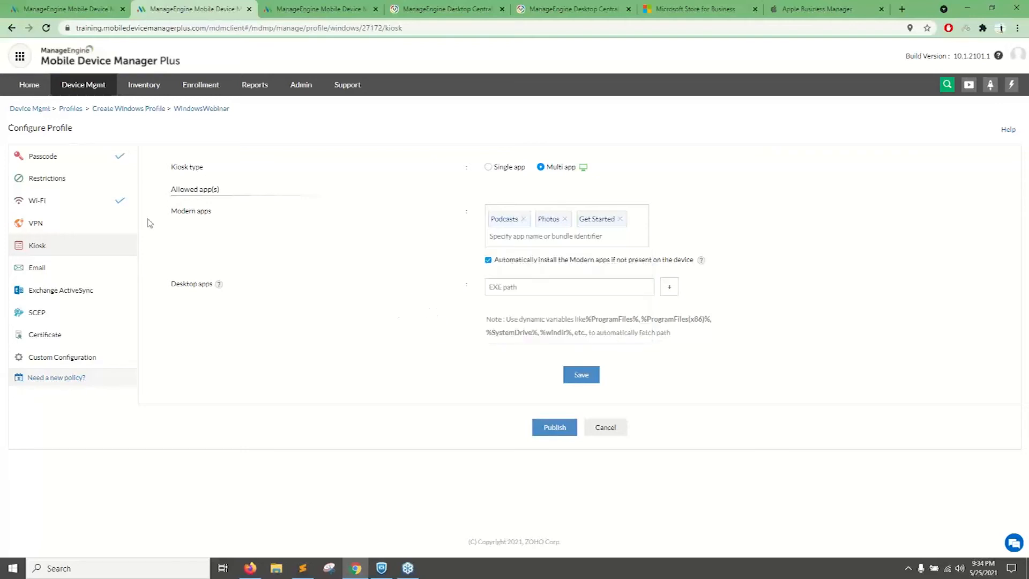
Browse the profile's restrictions, set location services under Security and Privacy to Always On, and save the restrictions.
{"action": "left_click", "coordinate": [98, 184]}
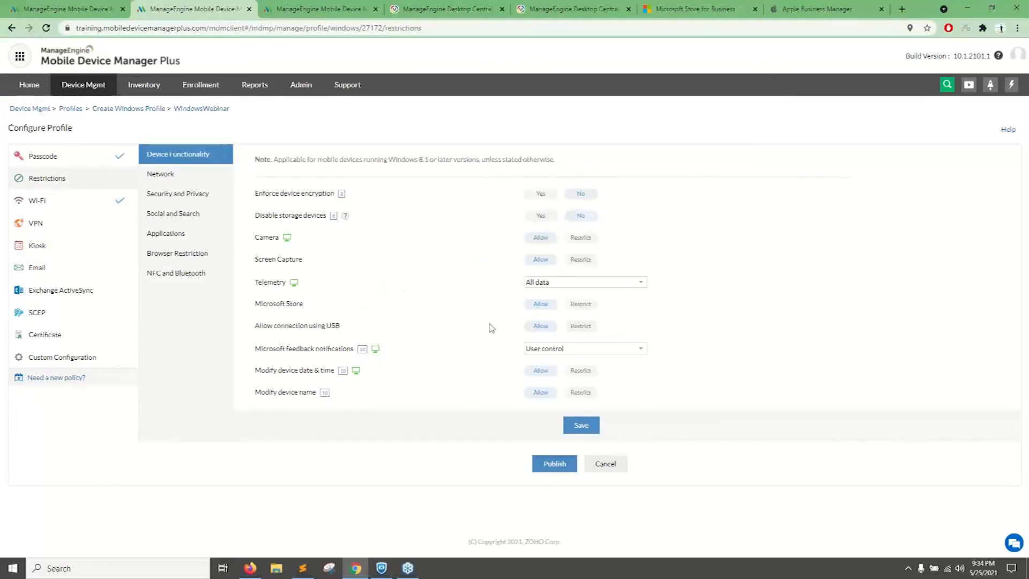
{"action": "left_click", "coordinate": [183, 174]}
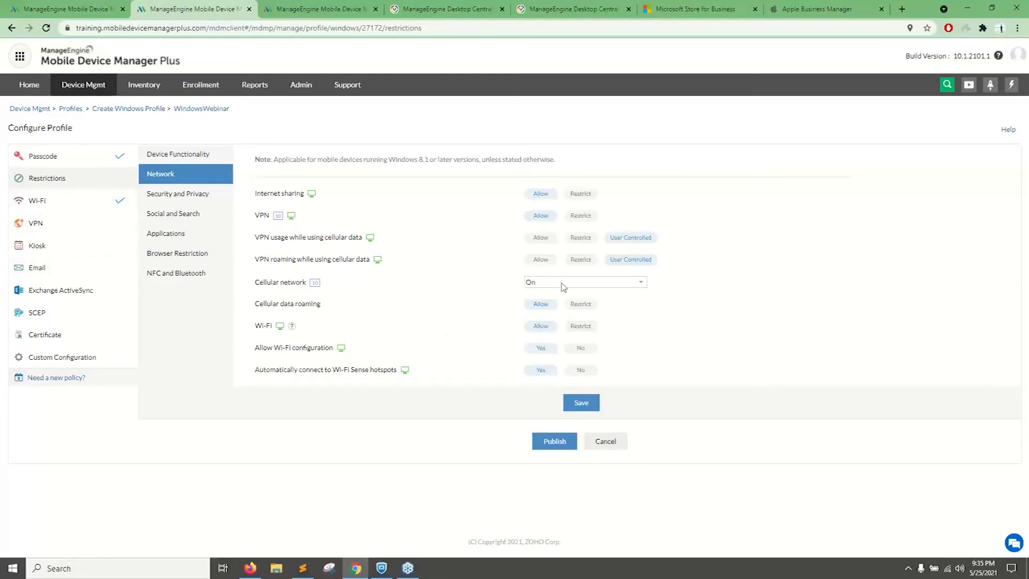
{"action": "left_click", "coordinate": [175, 198]}
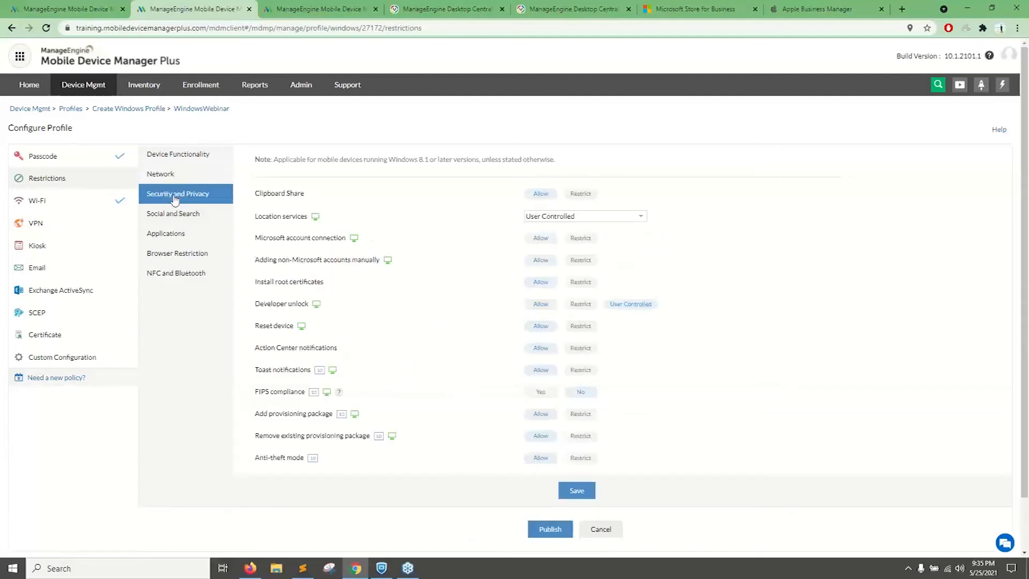
{"action": "left_click_drag", "start_coordinate": [255, 217], "coordinate": [299, 216]}
{"action": "left_click", "coordinate": [600, 217]}
{"action": "left_click", "coordinate": [581, 244]}
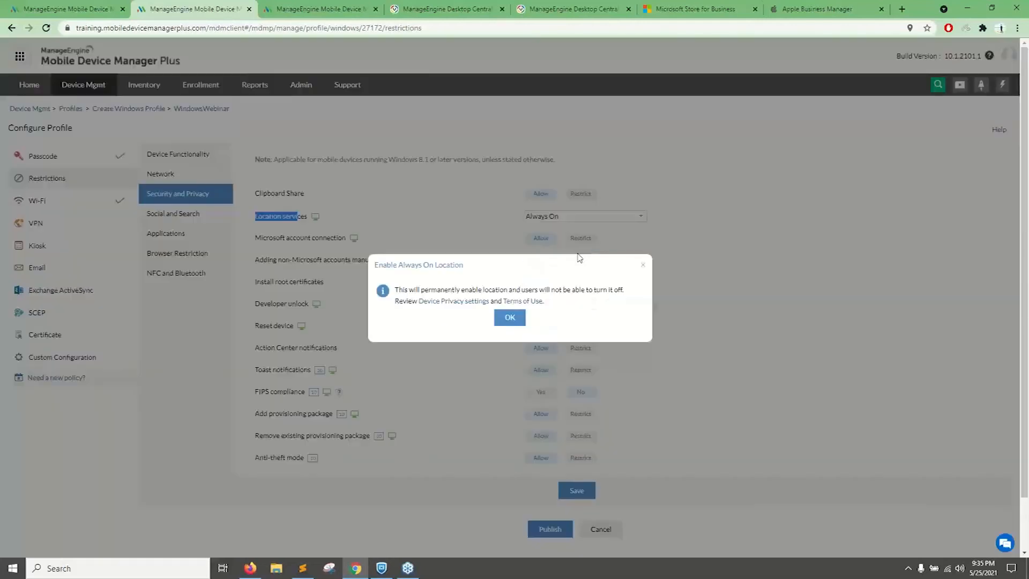
{"action": "left_click", "coordinate": [523, 318]}
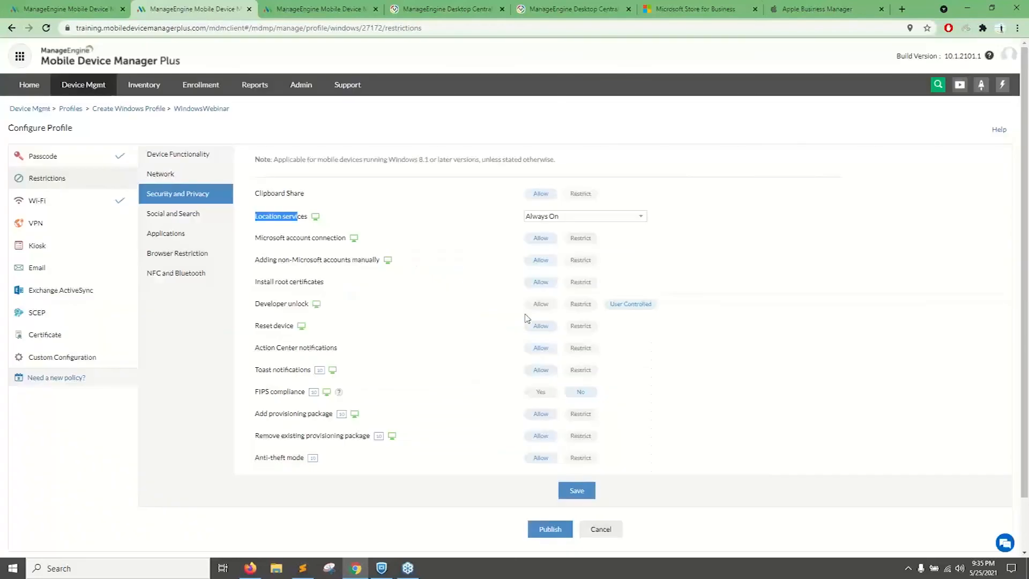
{"action": "left_click", "coordinate": [577, 220]}
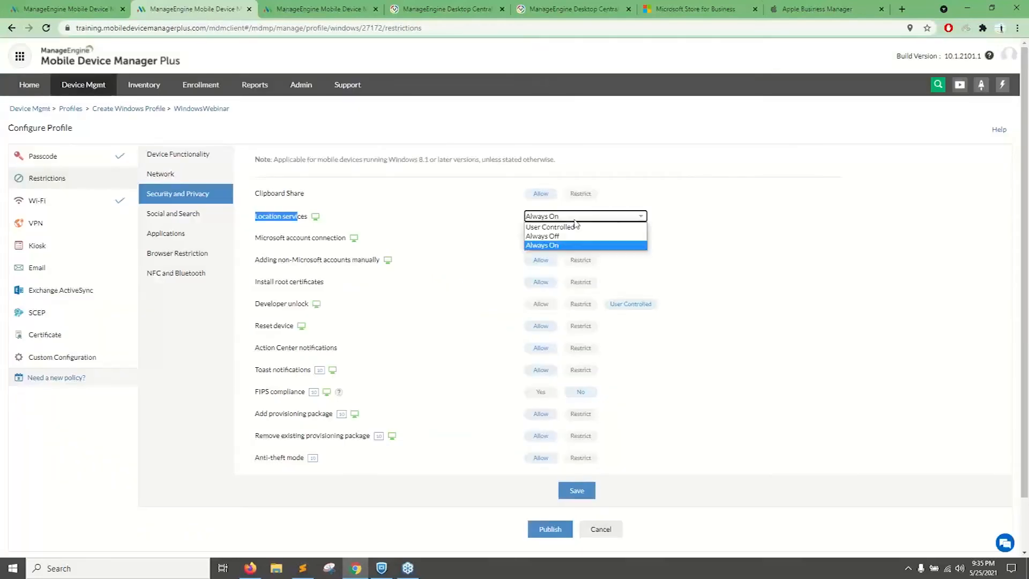
{"action": "left_click", "coordinate": [669, 216]}
{"action": "left_click", "coordinate": [576, 490]}
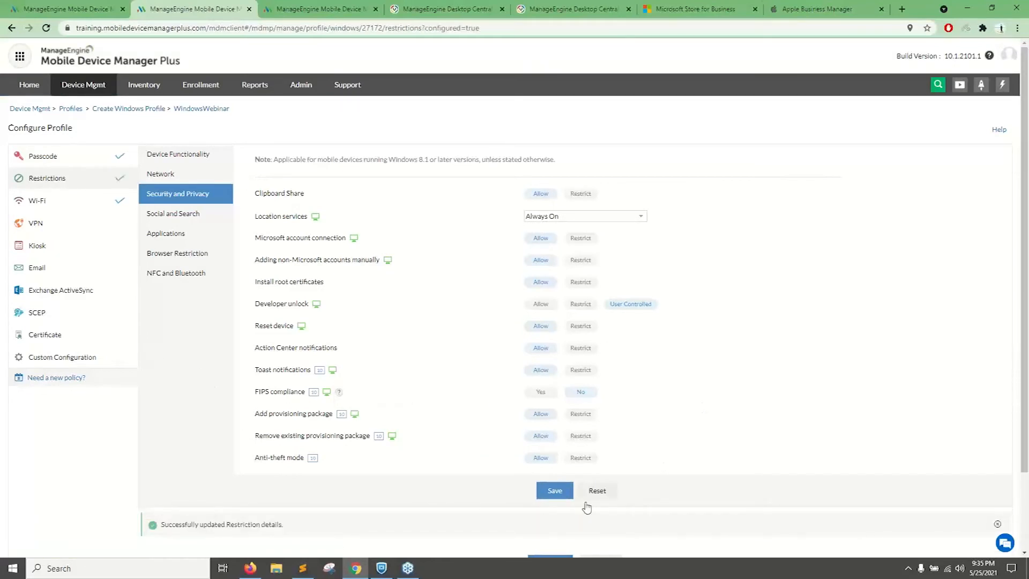
Publish the WindowsWebinar profile.
{"action": "scroll", "coordinate": [348, 322], "scroll_direction": "down", "scroll_amount": 2}
{"action": "scroll", "coordinate": [124, 268], "scroll_direction": "up", "scroll_amount": 2}
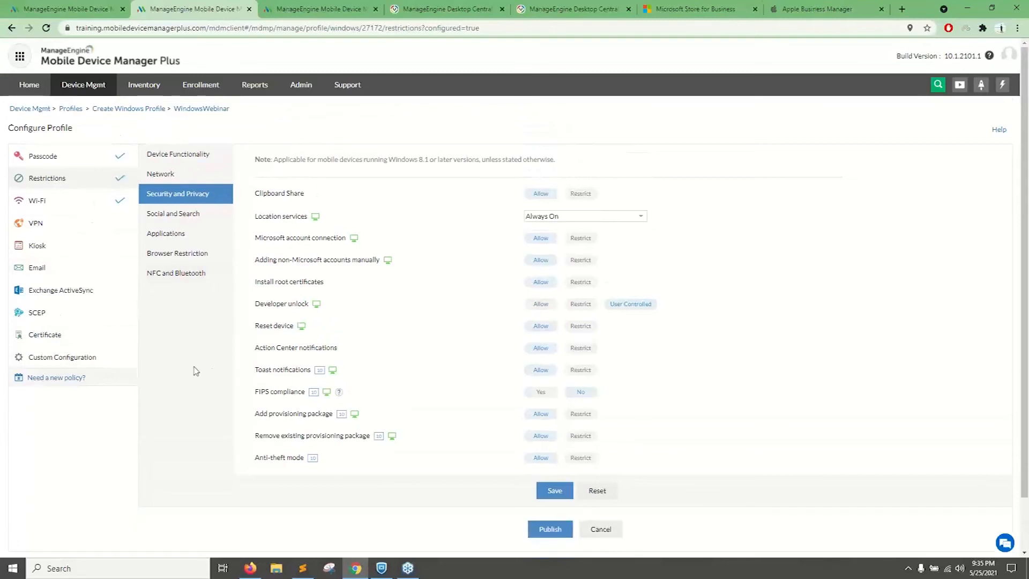
{"action": "scroll", "coordinate": [557, 439], "scroll_direction": "down", "scroll_amount": 2}
{"action": "left_click", "coordinate": [547, 475]}
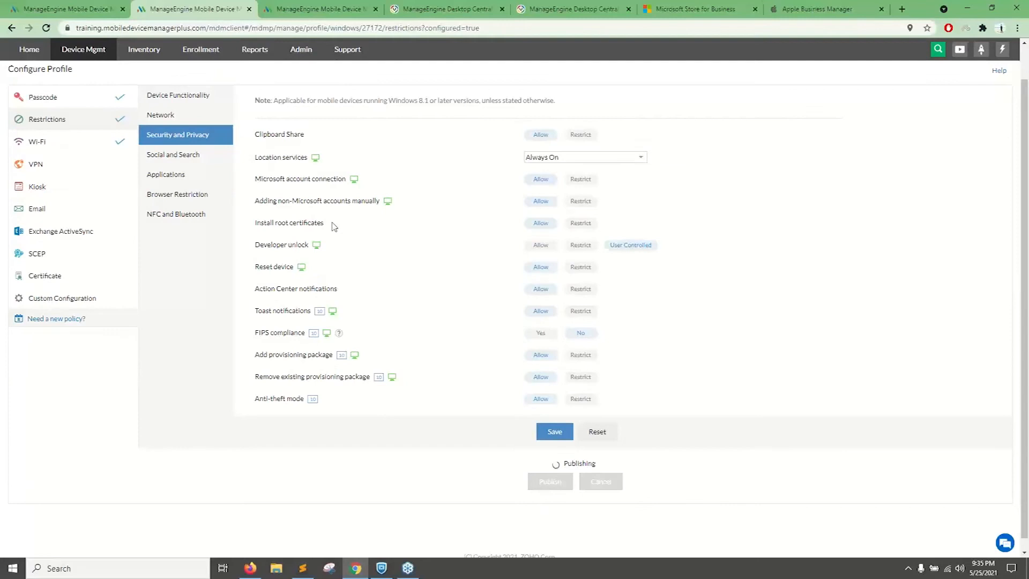
{"action": "scroll", "coordinate": [180, 214], "scroll_direction": "up", "scroll_amount": 2}
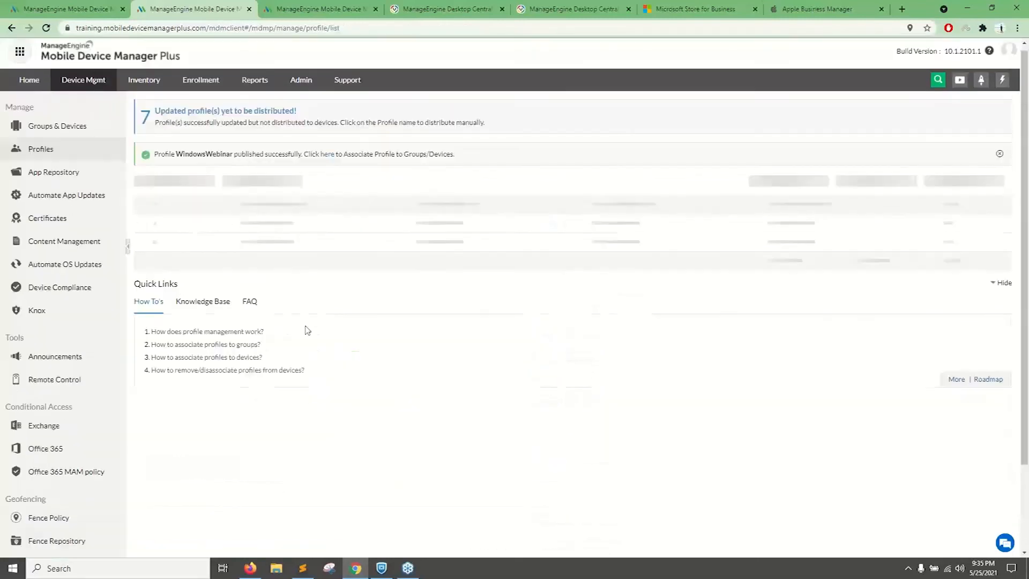
Show the list of managed devices and filter it to the Windows platform.
{"action": "left_click", "coordinate": [76, 135]}
{"action": "left_click", "coordinate": [179, 155]}
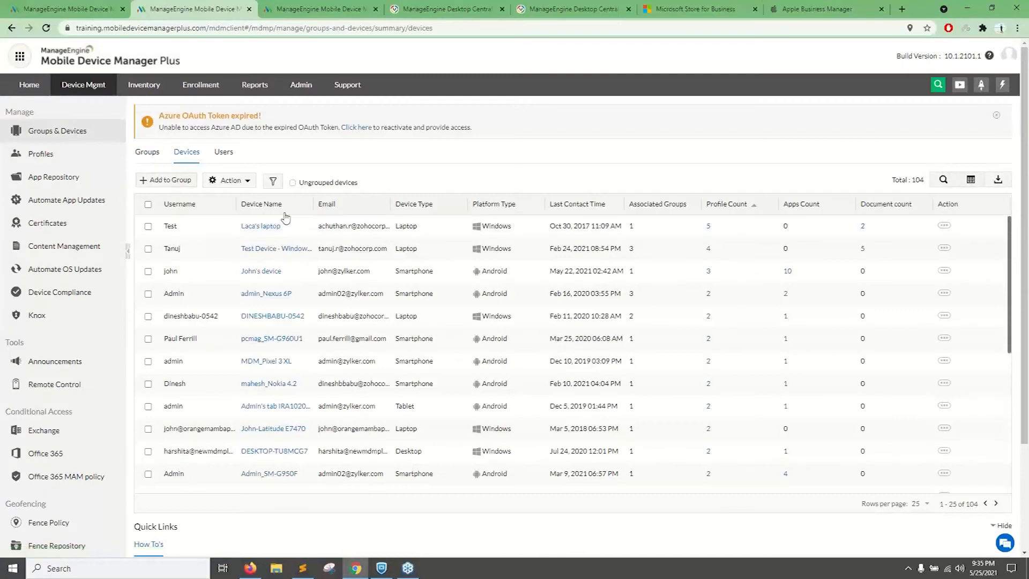
{"action": "left_click", "coordinate": [273, 181]}
{"action": "mouse_move", "coordinate": [300, 197]}
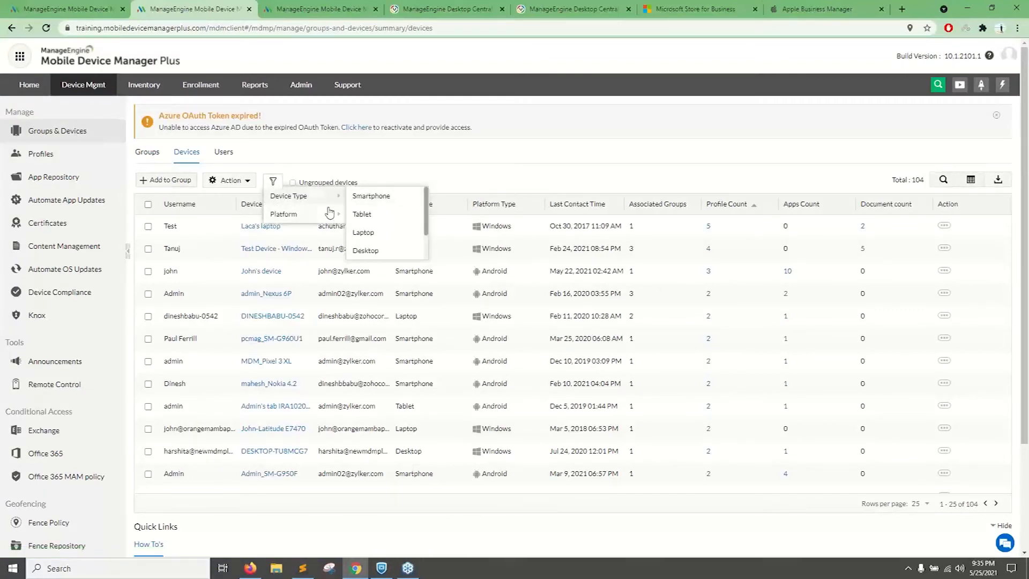
{"action": "mouse_move", "coordinate": [330, 213]}
{"action": "left_click", "coordinate": [366, 250]}
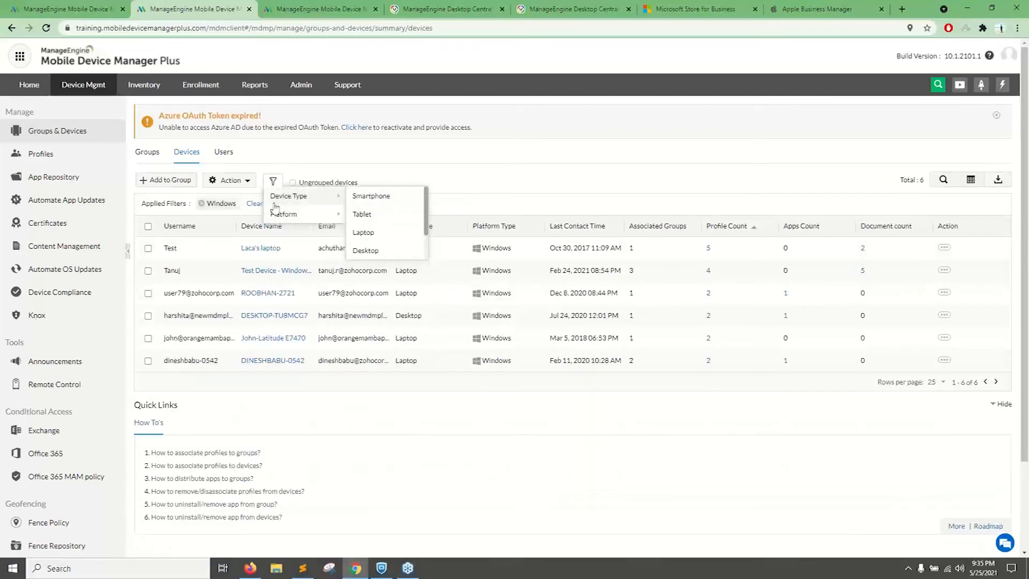
Associate the WindowsWebinar profile with the third laptop in the filtered device list.
{"action": "left_click", "coordinate": [149, 293]}
{"action": "left_click", "coordinate": [238, 184]}
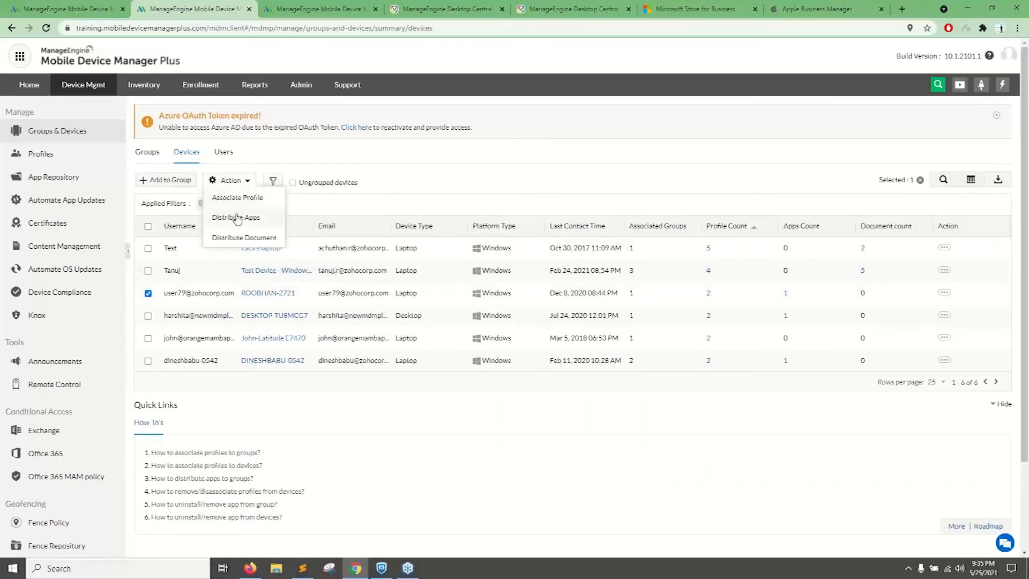
{"action": "left_click", "coordinate": [234, 200]}
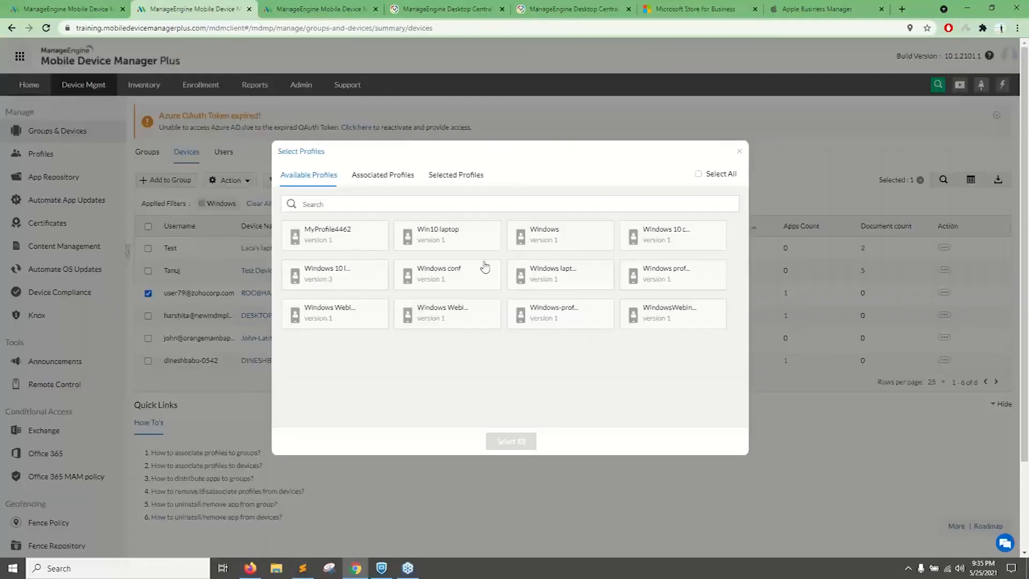
{"action": "left_click", "coordinate": [662, 315]}
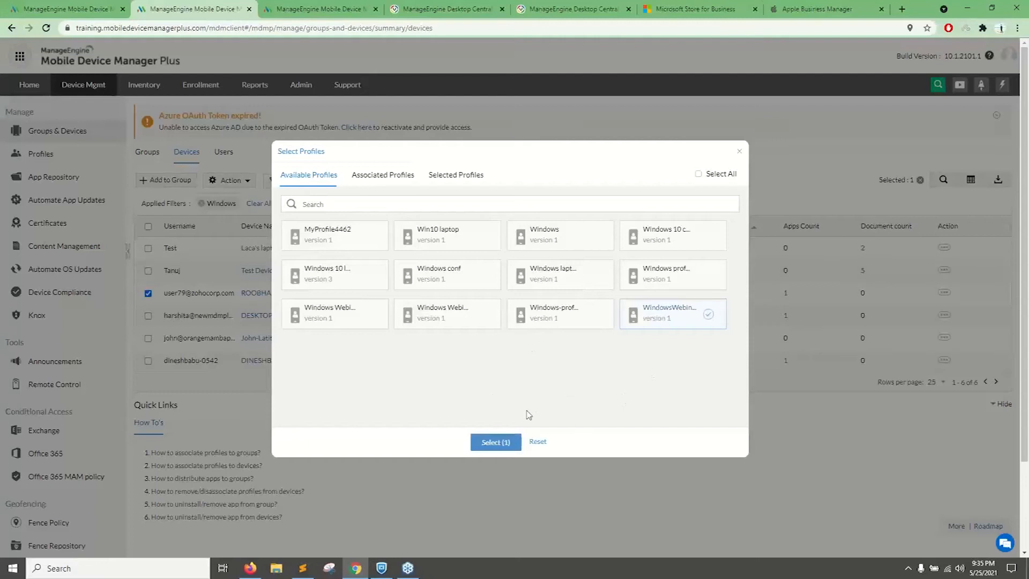
{"action": "left_click", "coordinate": [515, 441]}
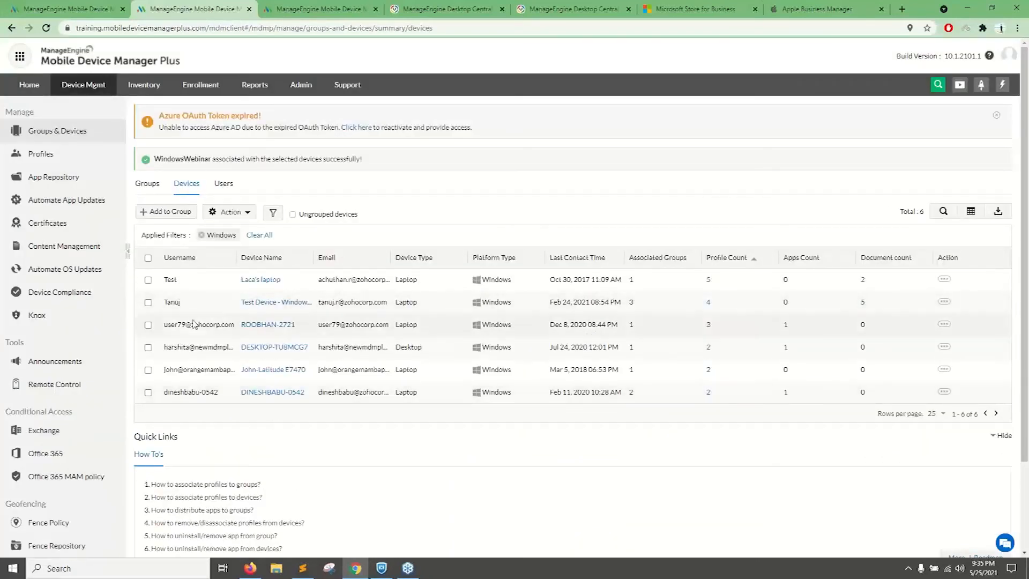
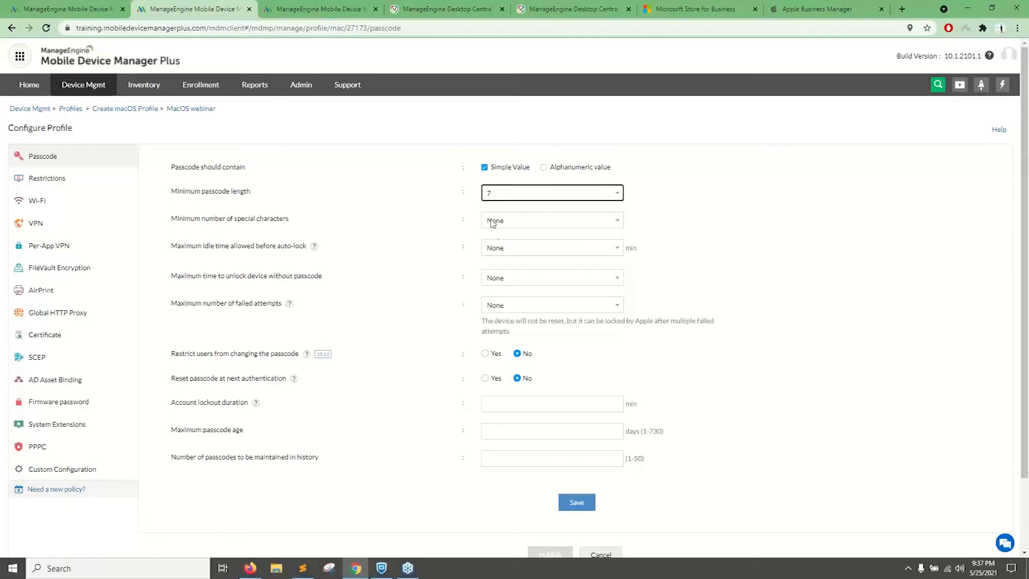
Set the macOS passcode policy to a minimum length of 6, 1 min account lockout, 90 days maximum age and 5 failed attempts.
{"action": "left_click", "coordinate": [490, 233]}
{"action": "scroll", "coordinate": [400, 220], "scroll_direction": "down", "scroll_amount": 2}
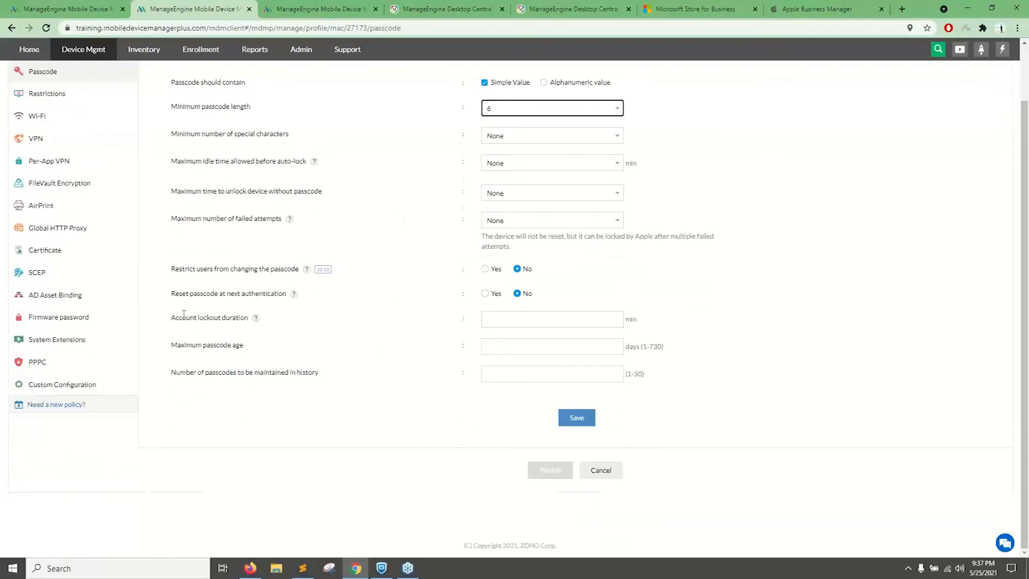
{"action": "left_click_drag", "start_coordinate": [184, 314], "coordinate": [219, 316]}
{"action": "left_click", "coordinate": [557, 316]}
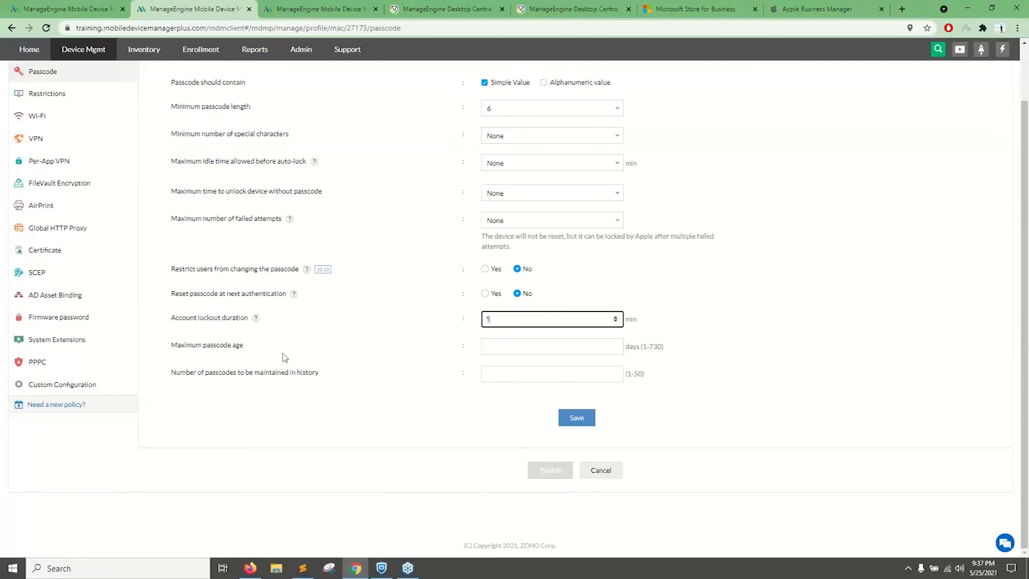
{"action": "left_click", "coordinate": [489, 346]}
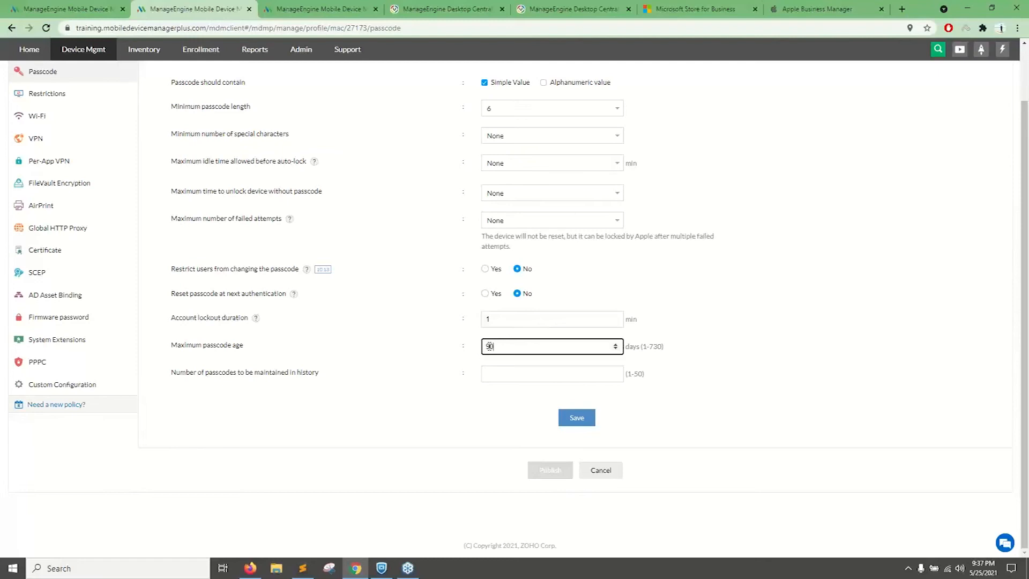
{"action": "left_click", "coordinate": [544, 220]}
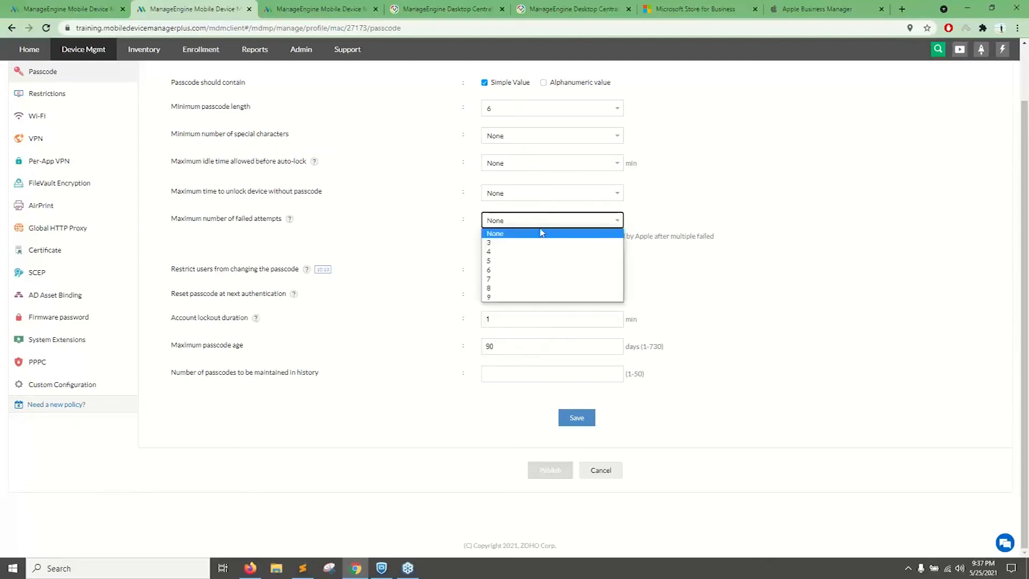
{"action": "left_click", "coordinate": [512, 262]}
{"action": "left_click", "coordinate": [544, 252]}
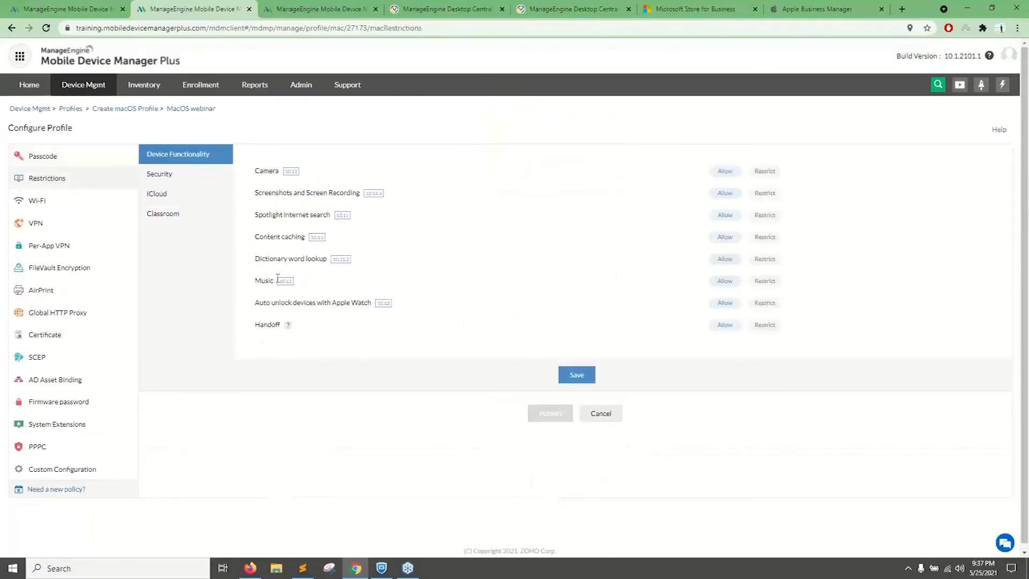
Review the macOS profile's Security restrictions, including iTunes File Sharing, and bring up the VPN connection settings.
{"action": "left_click", "coordinate": [155, 176]}
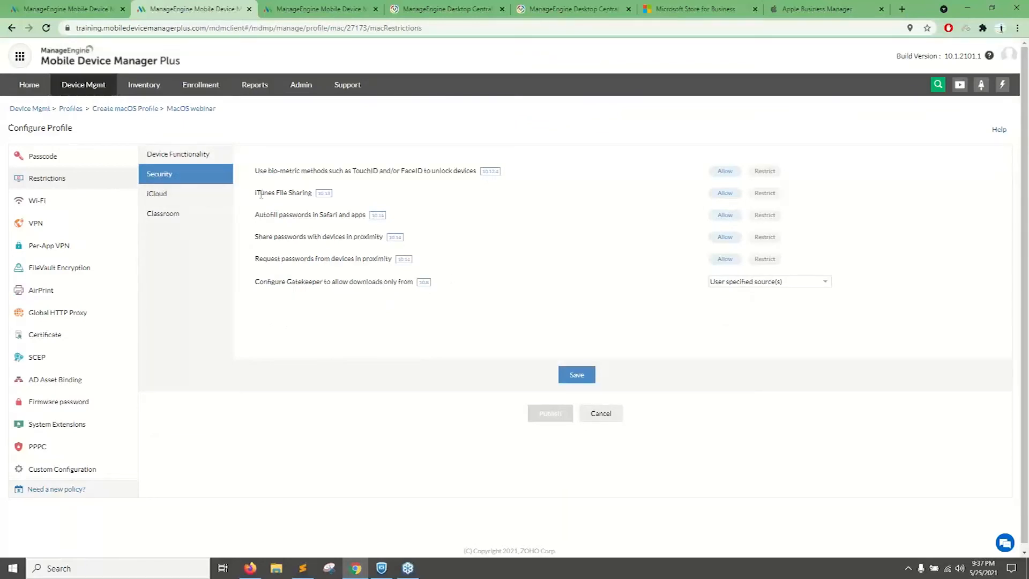
{"action": "left_click_drag", "start_coordinate": [256, 197], "coordinate": [311, 194]}
{"action": "left_click", "coordinate": [66, 229]}
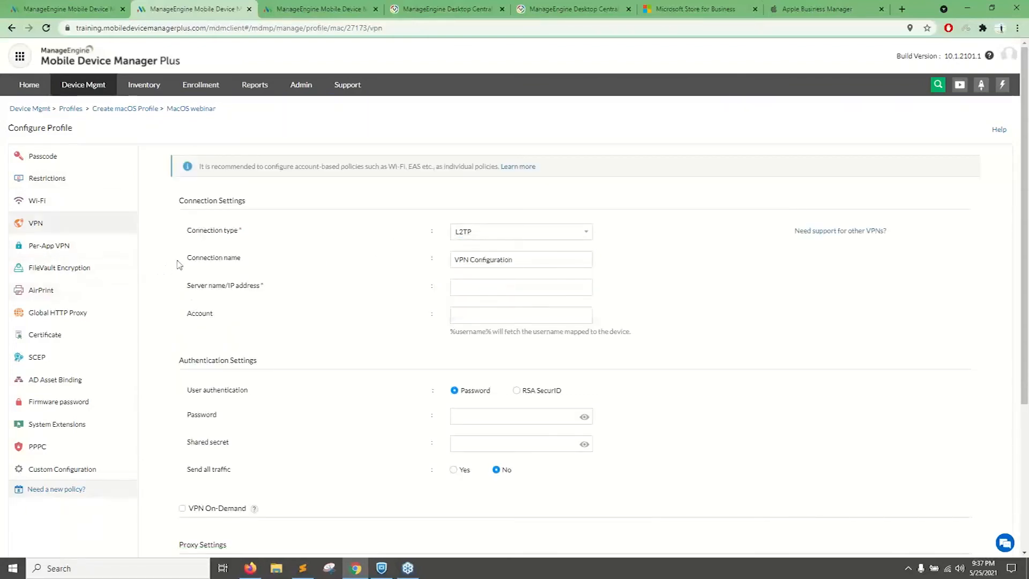
Open the FileVault Encryption policy and set it to encrypt using a Personal Recovery Key.
{"action": "left_click", "coordinate": [90, 270]}
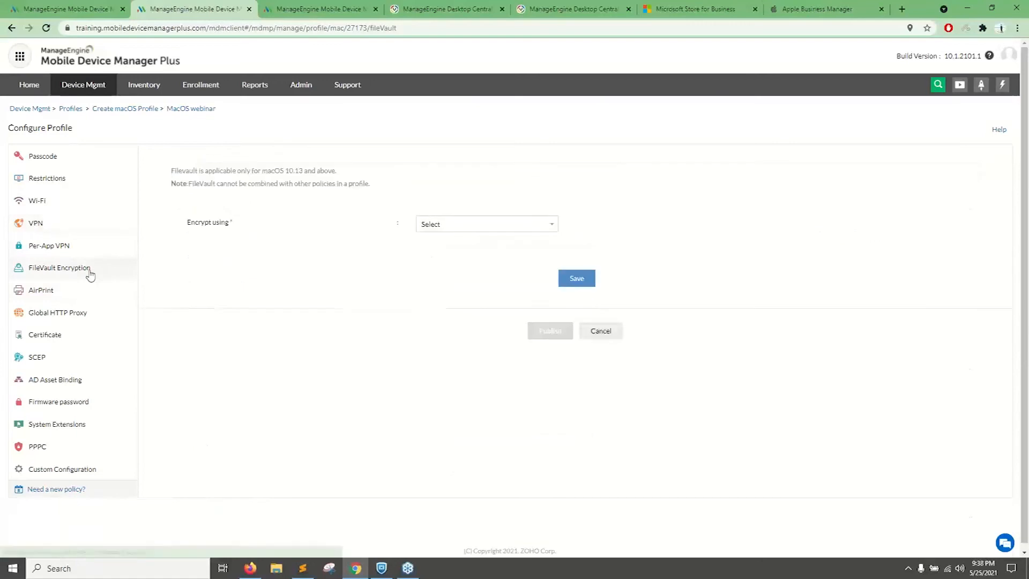
{"action": "left_click", "coordinate": [441, 225]}
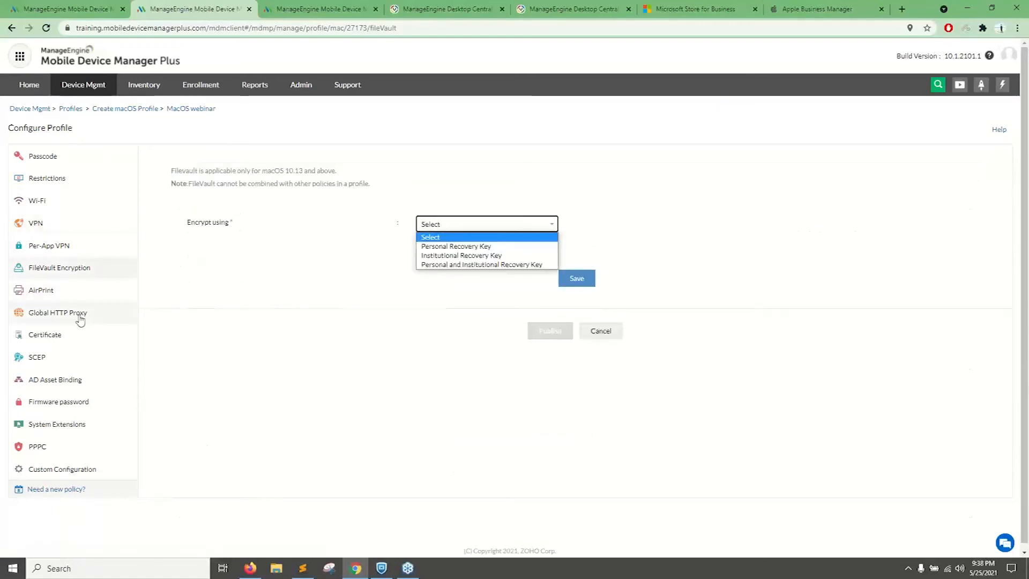
{"action": "key", "text": "Down"}
{"action": "key", "text": "Down"}
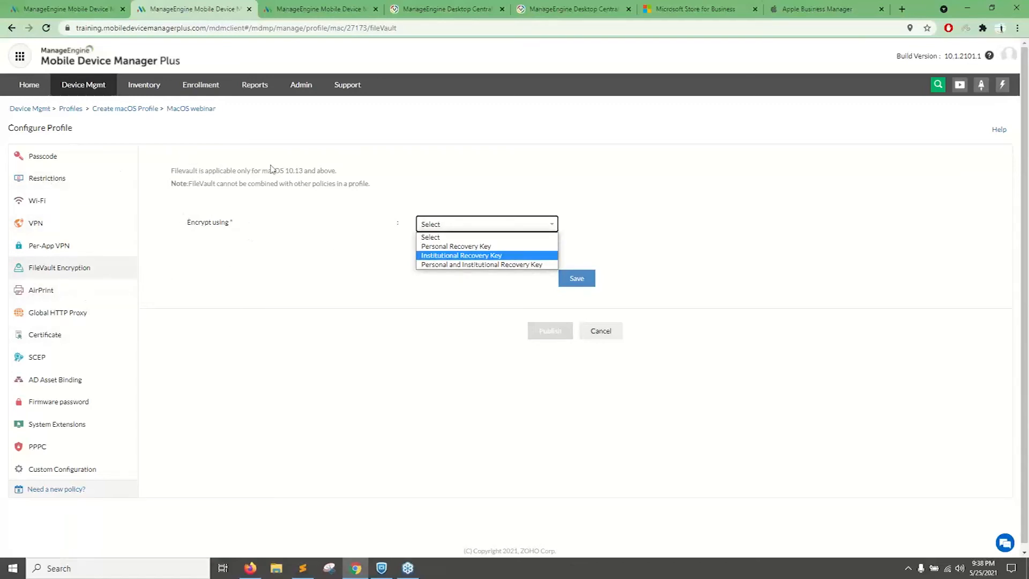
{"action": "left_click", "coordinate": [435, 246]}
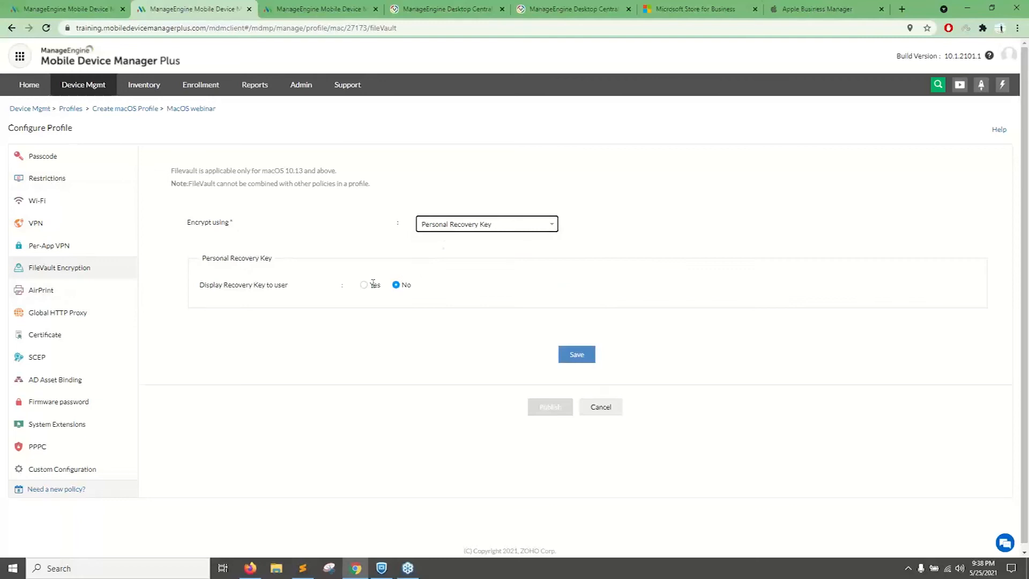
{"action": "left_click_drag", "start_coordinate": [201, 282], "coordinate": [247, 284]}
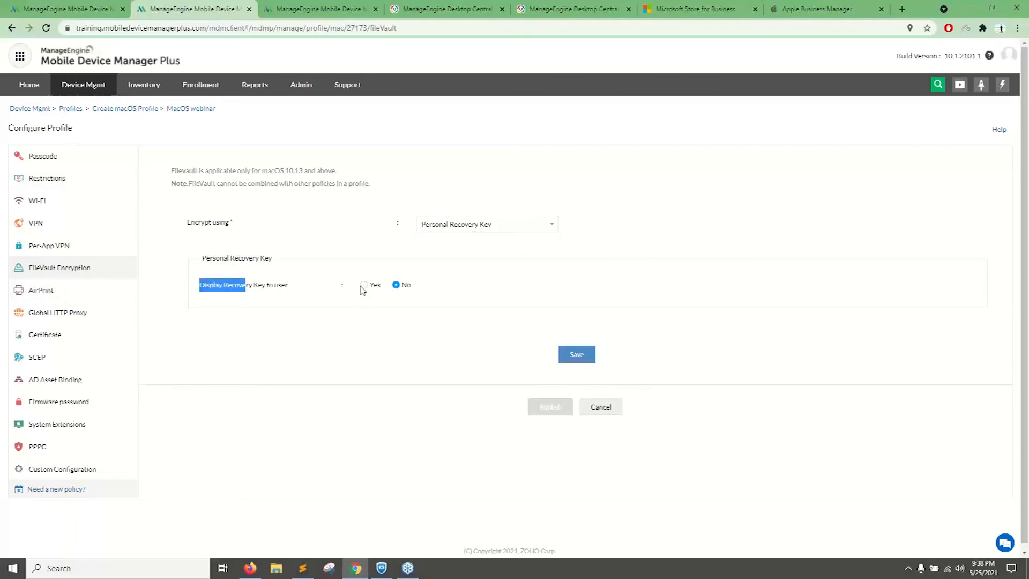
{"action": "left_click", "coordinate": [190, 212]}
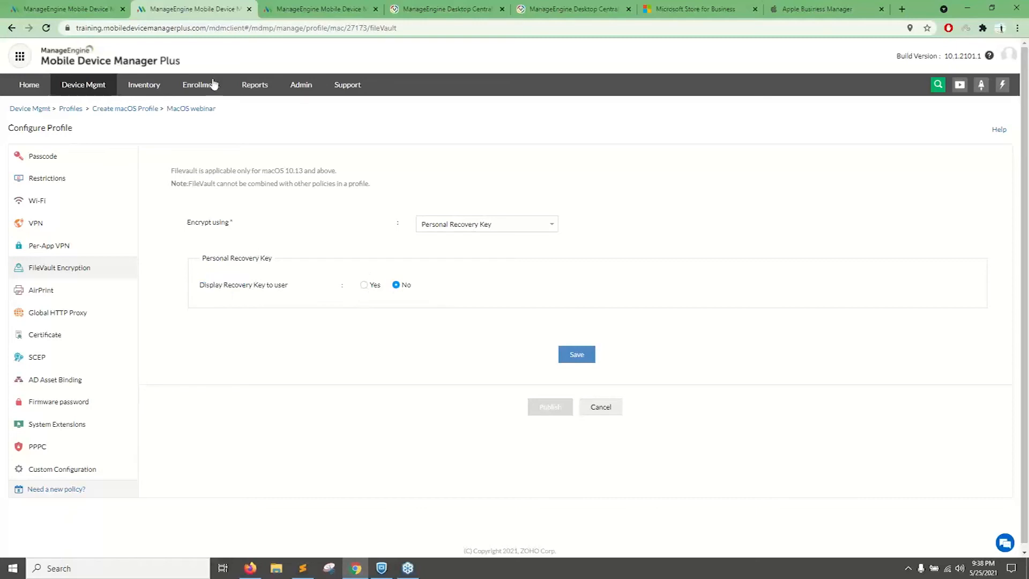
{"action": "middle_click", "coordinate": [150, 88]}
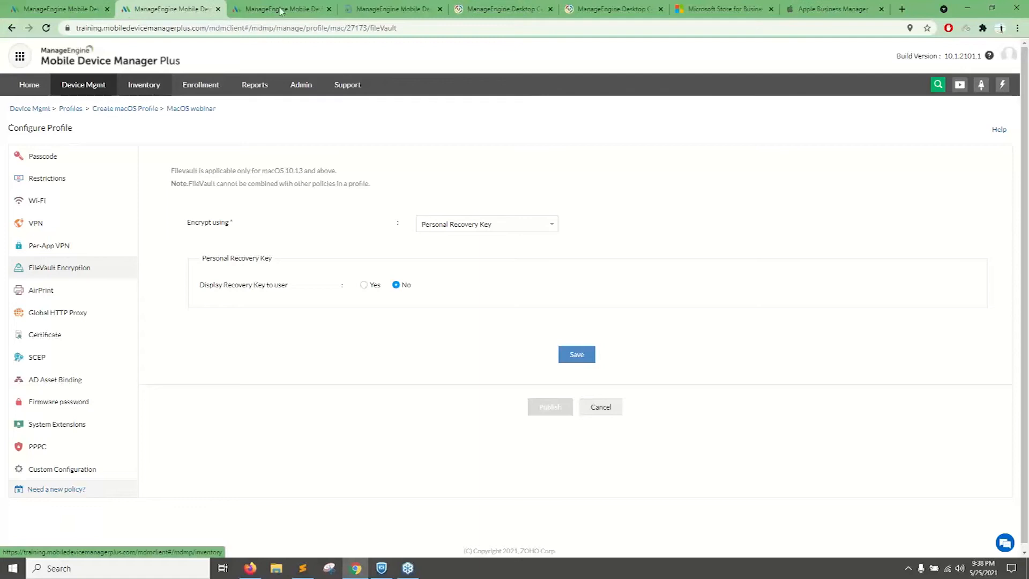
{"action": "left_click", "coordinate": [329, 10]}
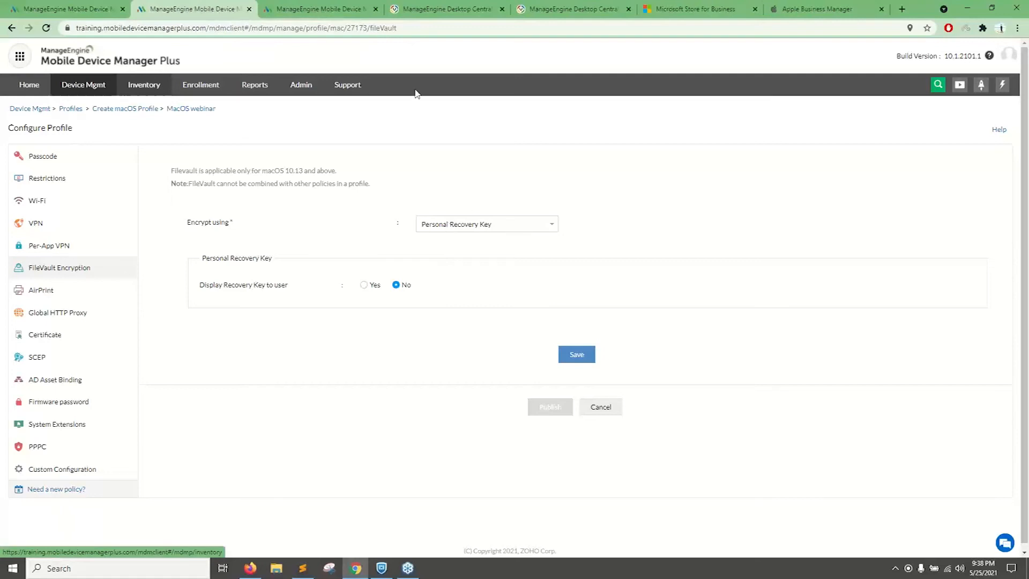
Switch the FileVault encryption to Institutional Recovery Key and consult the help page on creating its recovery certificate.
{"action": "left_click", "coordinate": [488, 230]}
{"action": "left_click", "coordinate": [482, 257]}
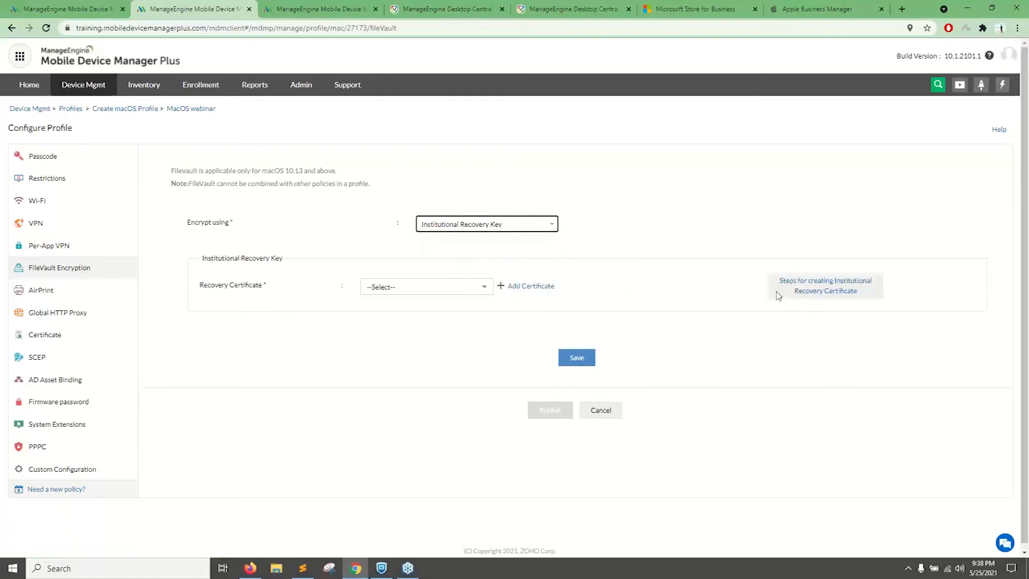
{"action": "left_click", "coordinate": [801, 282]}
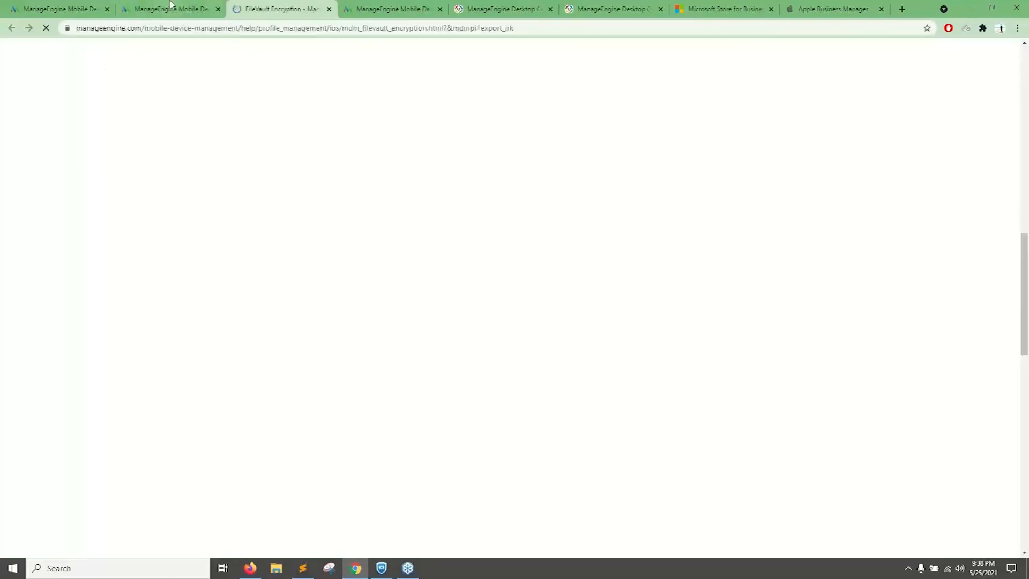
{"action": "left_click", "coordinate": [171, 9]}
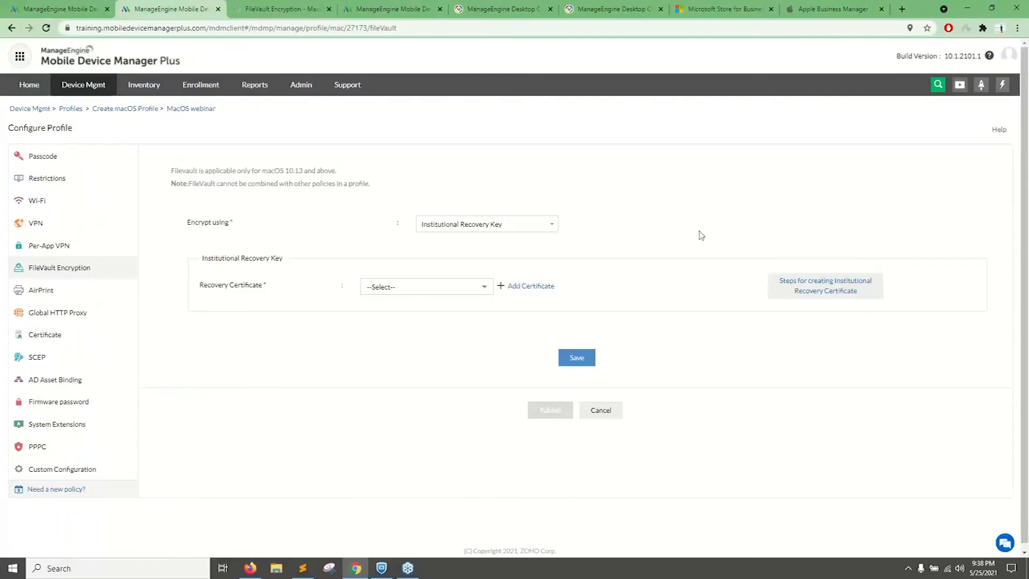
{"action": "left_click", "coordinate": [242, 5]}
{"action": "left_click", "coordinate": [196, 6]}
{"action": "left_click", "coordinate": [329, 9]}
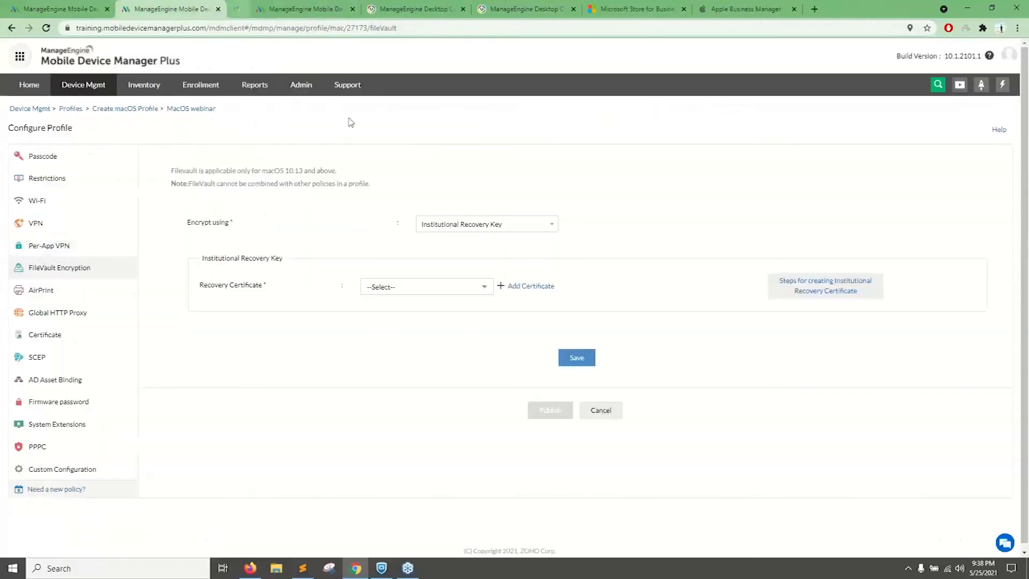
Set FileVault to encrypt using Personal and Institutional Recovery Key.
{"action": "left_click", "coordinate": [448, 225]}
{"action": "left_click", "coordinate": [445, 265]}
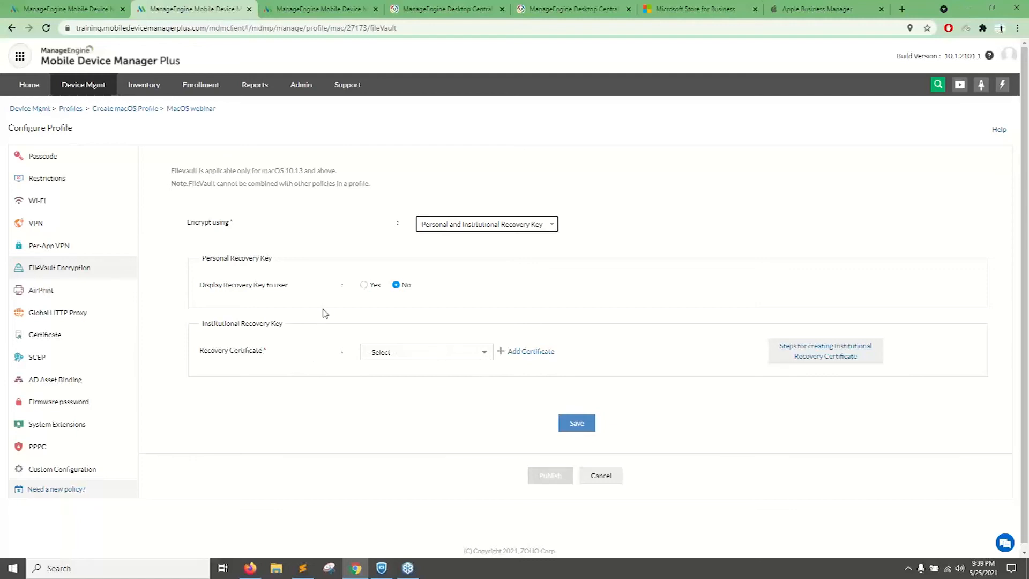
Open the Firmware password policy, read its description and enter the firmware password.
{"action": "left_click", "coordinate": [62, 405]}
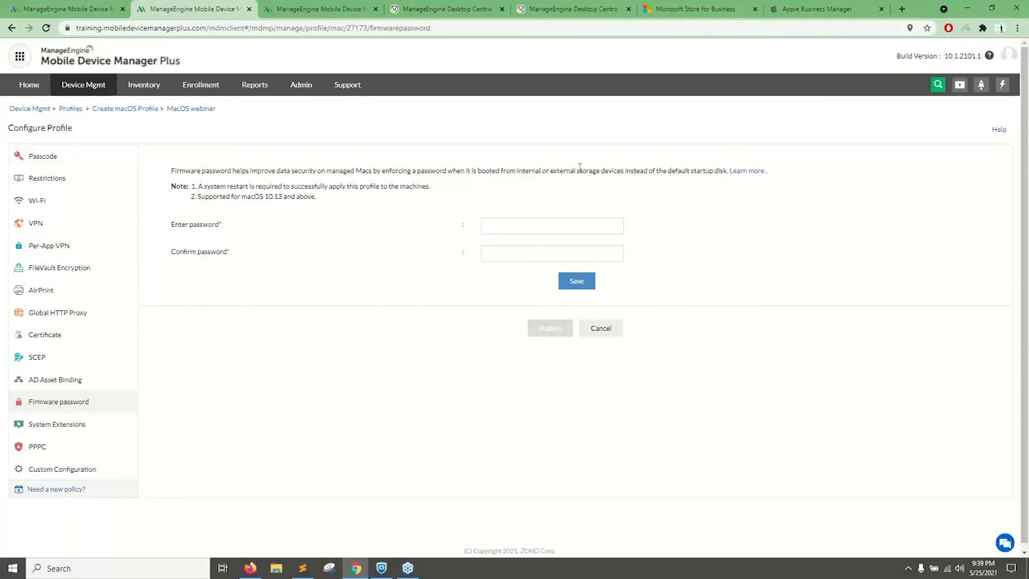
{"action": "left_click_drag", "start_coordinate": [625, 168], "coordinate": [426, 171]}
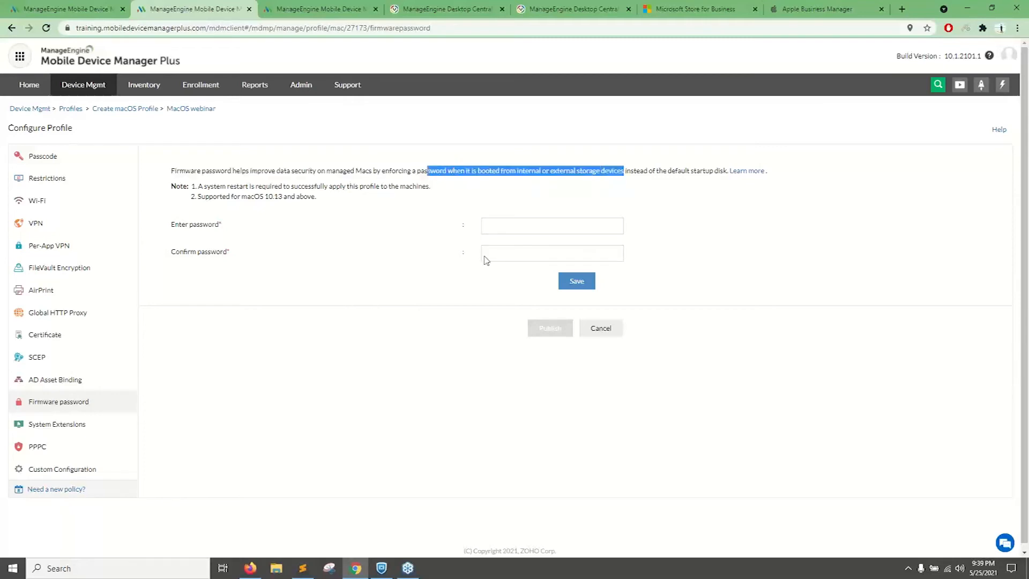
{"action": "left_click", "coordinate": [489, 229]}
{"action": "type", "text": "••••••••••••"}
{"action": "left_click", "coordinate": [526, 242]}
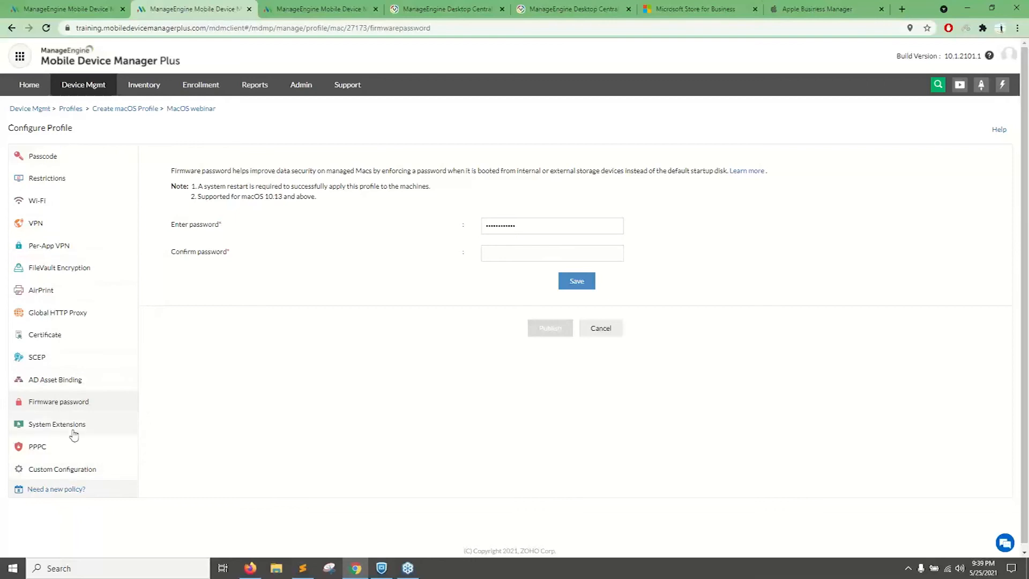
Examine the PPPC application settings and the System Extensions allowlist options of the macOS profile.
{"action": "left_click", "coordinate": [56, 454]}
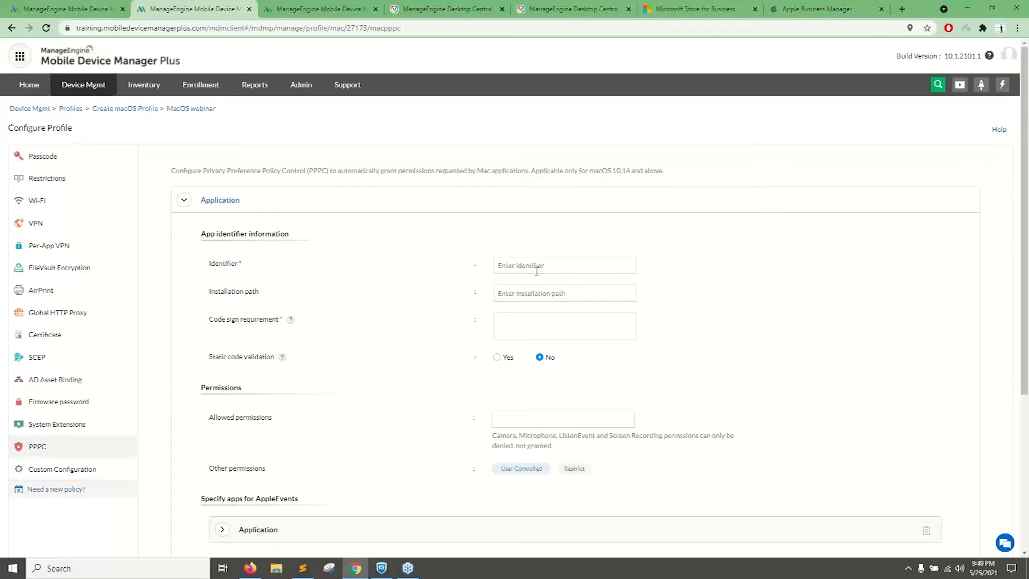
{"action": "left_click", "coordinate": [516, 268]}
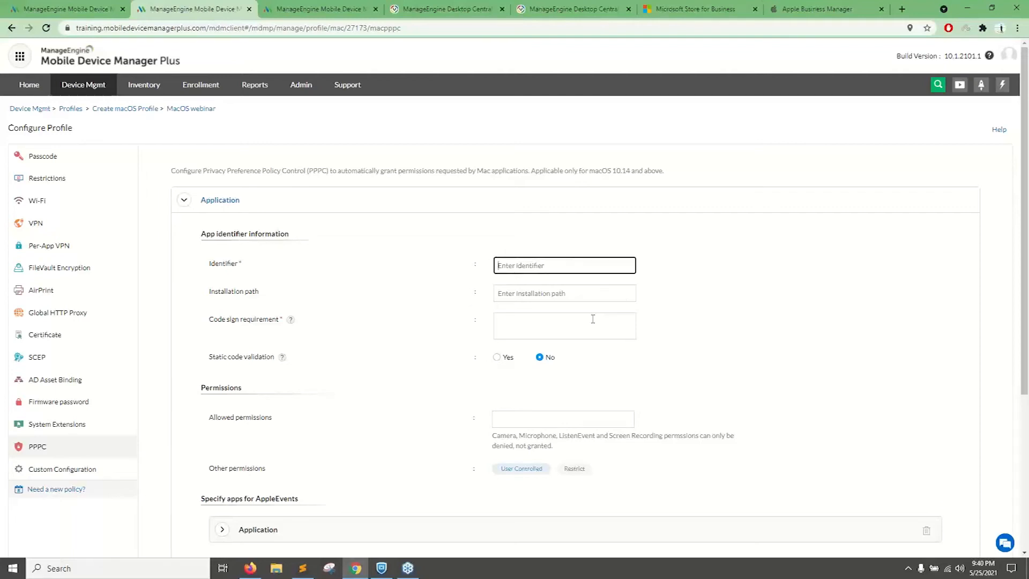
{"action": "scroll", "coordinate": [593, 321], "scroll_direction": "down", "scroll_amount": 2}
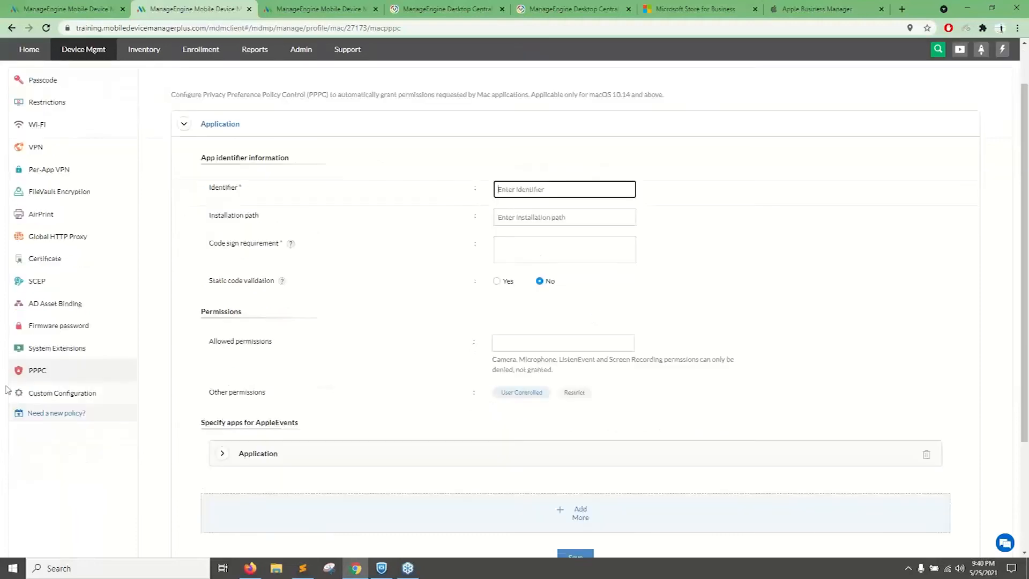
{"action": "left_click", "coordinate": [72, 354]}
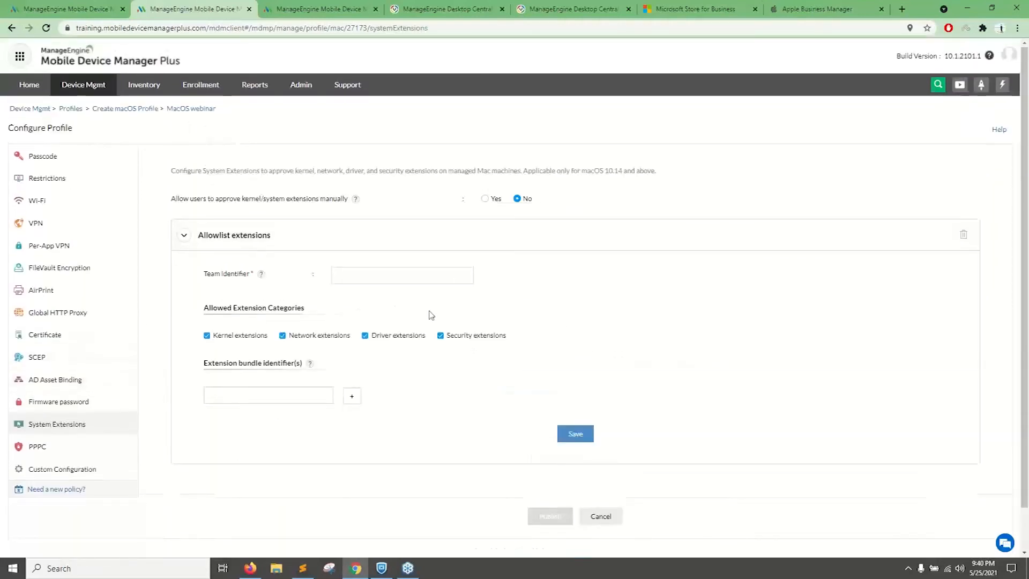
{"action": "left_click_drag", "start_coordinate": [219, 302], "coordinate": [431, 306]}
{"action": "left_click", "coordinate": [552, 334]}
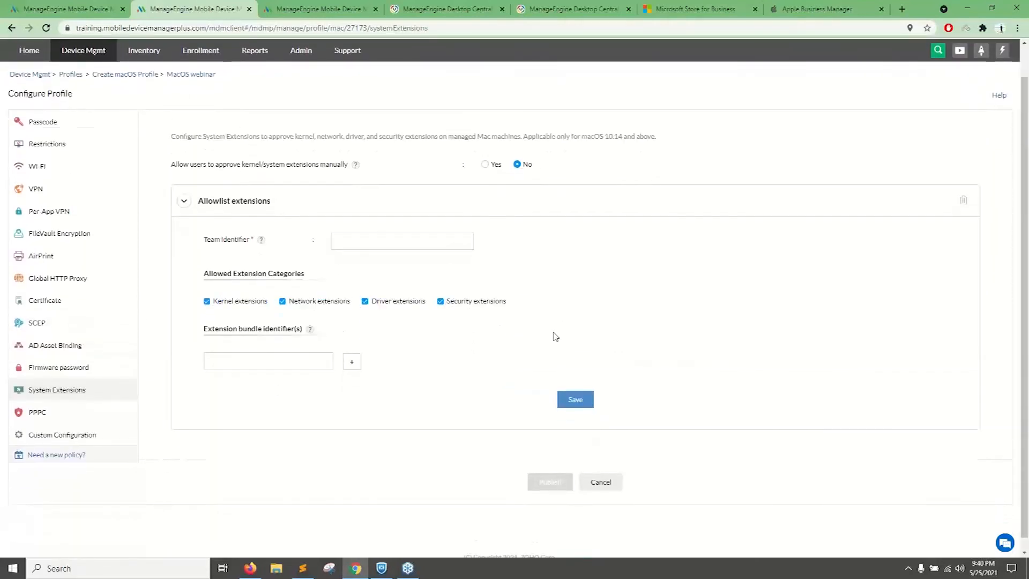
Open the Custom Configuration policy and read its Apple Configurator description and supported file formats.
{"action": "left_click", "coordinate": [64, 436]}
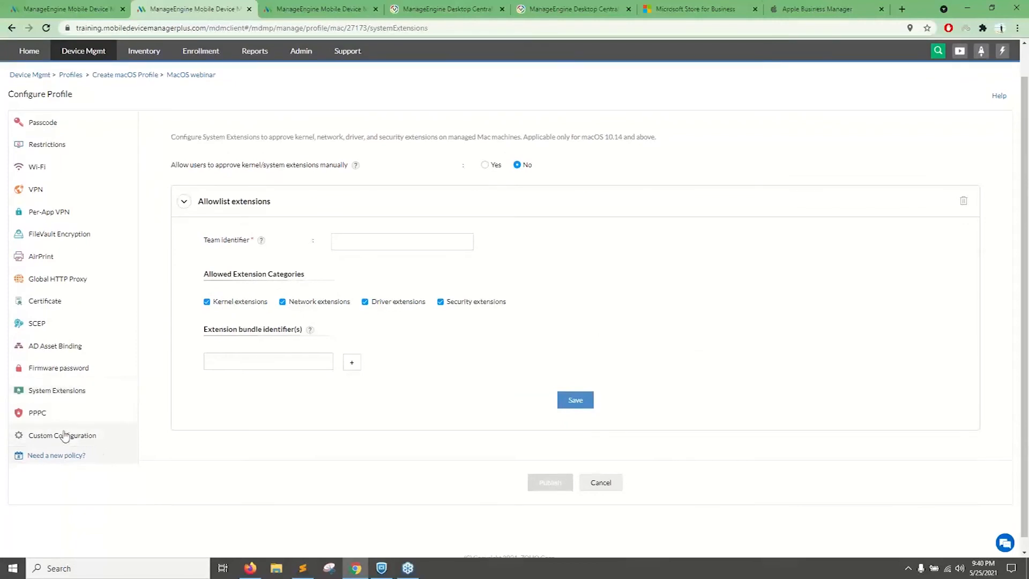
{"action": "left_click_drag", "start_coordinate": [346, 170], "coordinate": [386, 169]}
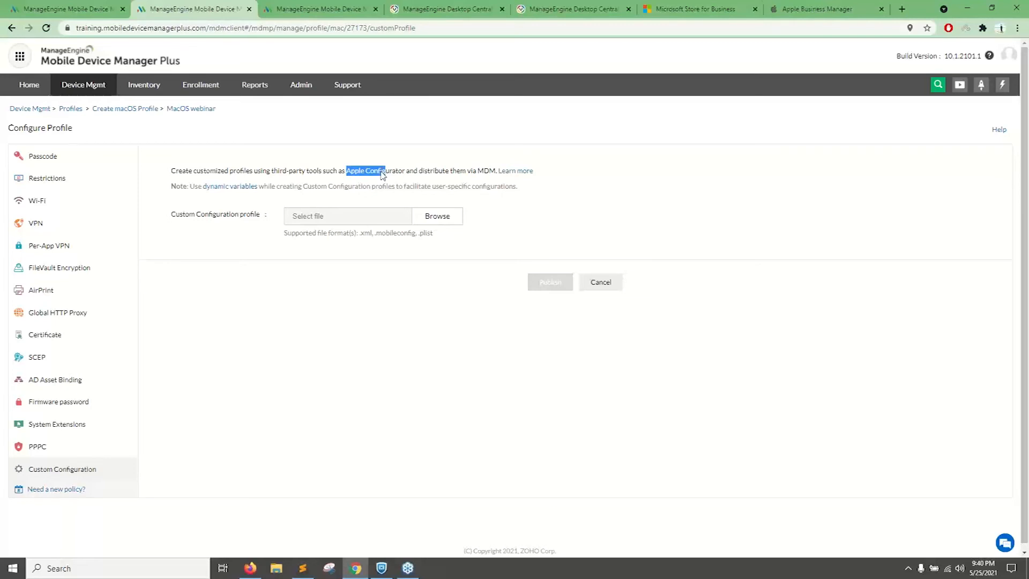
{"action": "left_click_drag", "start_coordinate": [439, 239], "coordinate": [378, 240]}
{"action": "left_click", "coordinate": [369, 239]}
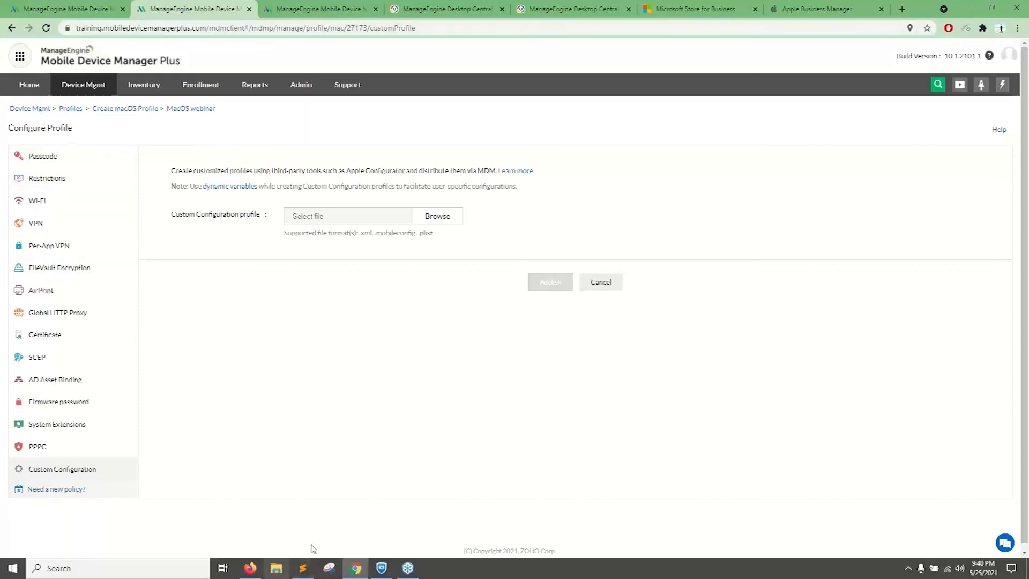
Switch to the slide presentation and advance to the next slide.
{"action": "left_click", "coordinate": [256, 570]}
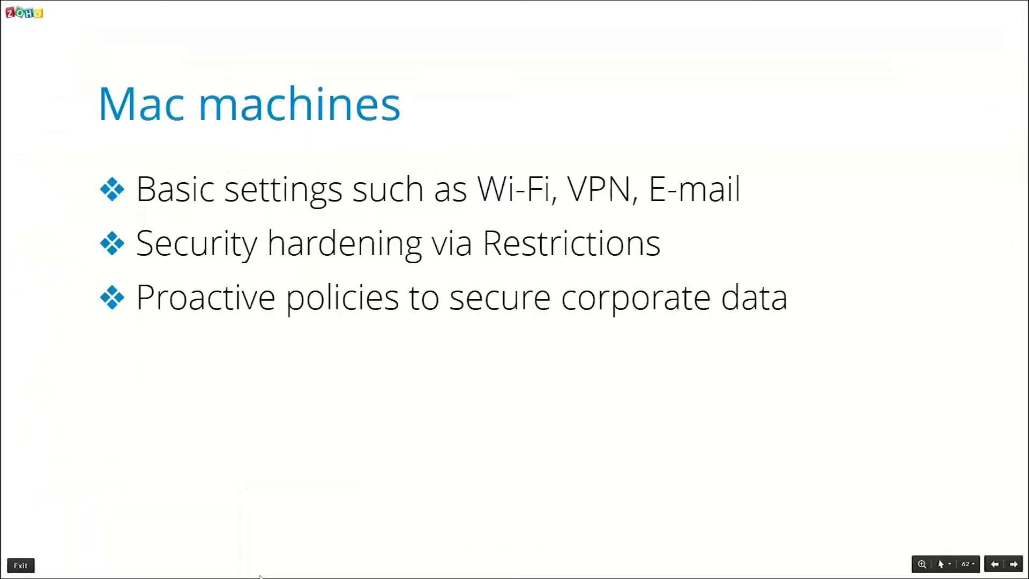
{"action": "key", "text": "Right"}
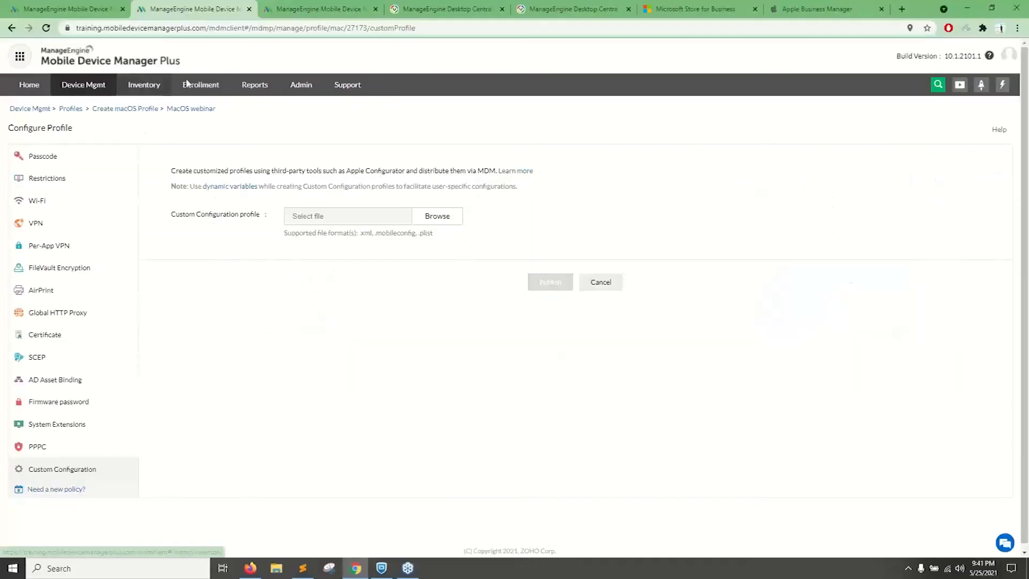
Filter the Mobile Device Manager Plus device inventory to Apple laptops and open the first listed MacBook Pro's details.
{"action": "left_click", "coordinate": [341, 4]}
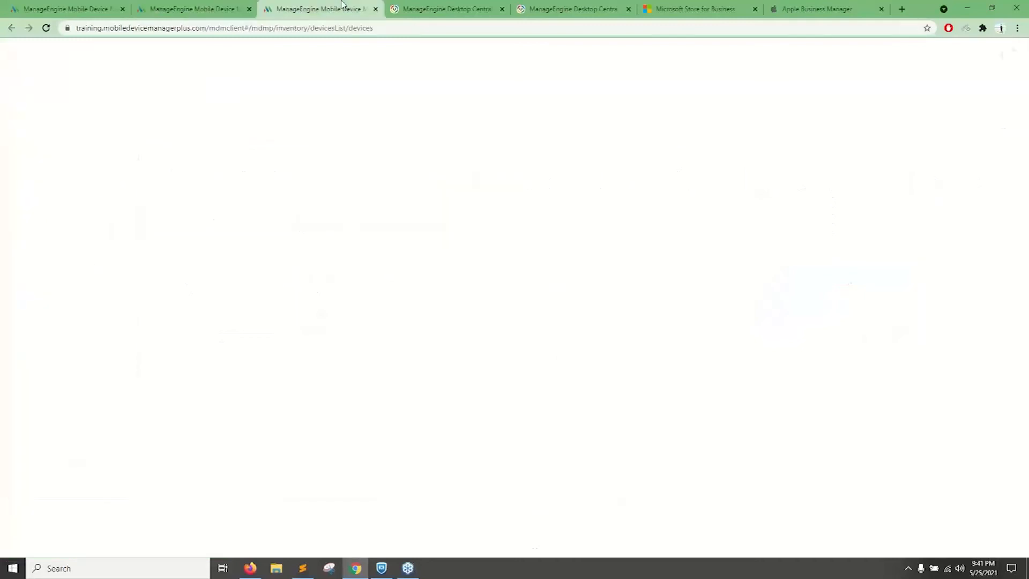
{"action": "left_click", "coordinate": [247, 278]}
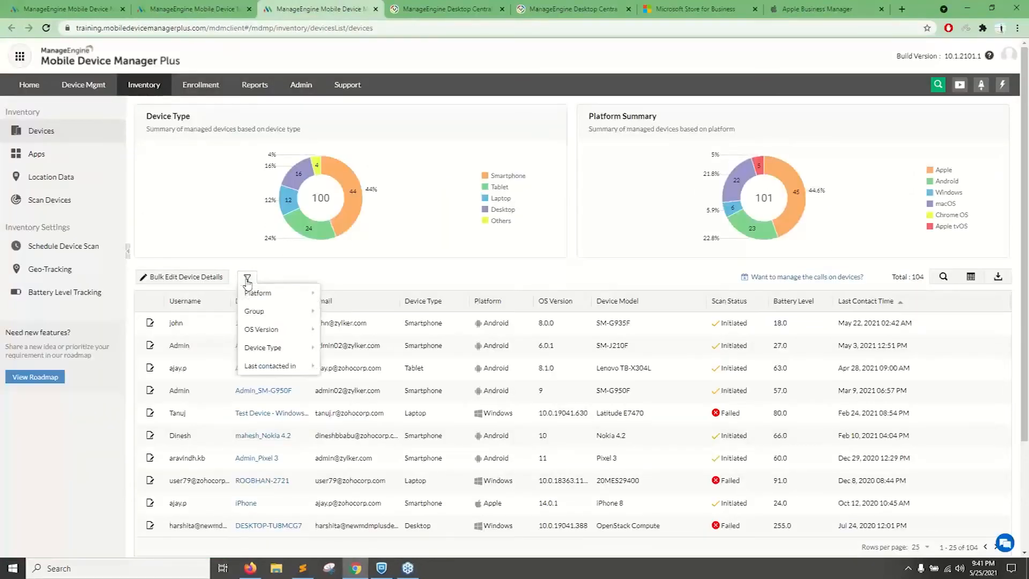
{"action": "mouse_move", "coordinate": [256, 293]}
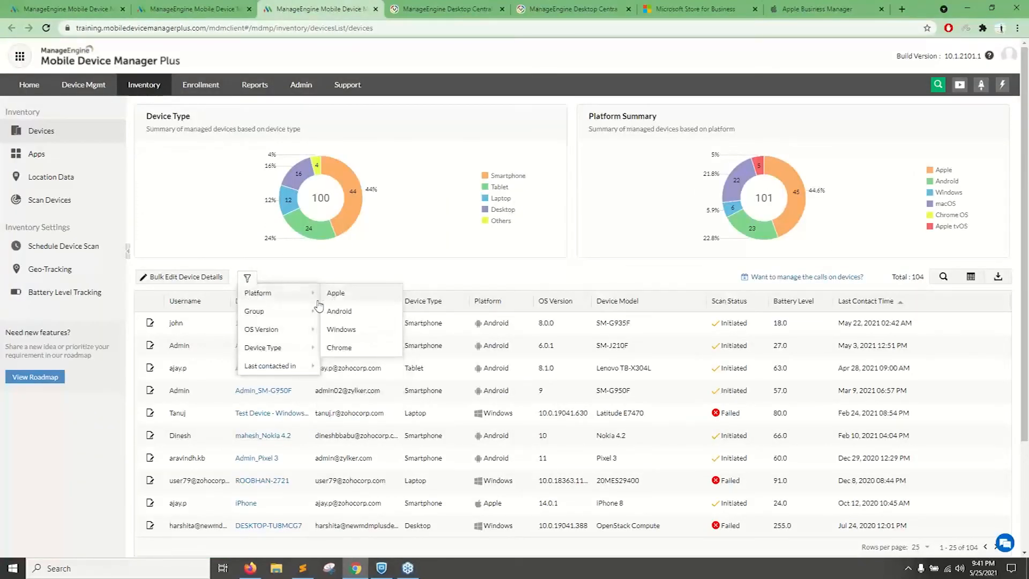
{"action": "left_click", "coordinate": [354, 298]}
{"action": "left_click", "coordinate": [247, 278]}
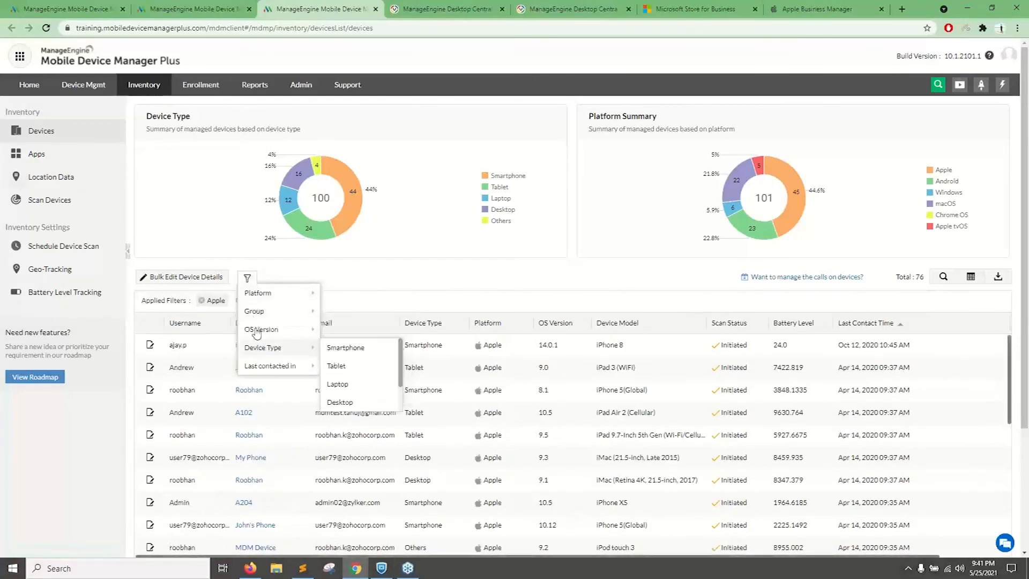
{"action": "left_click", "coordinate": [338, 384]}
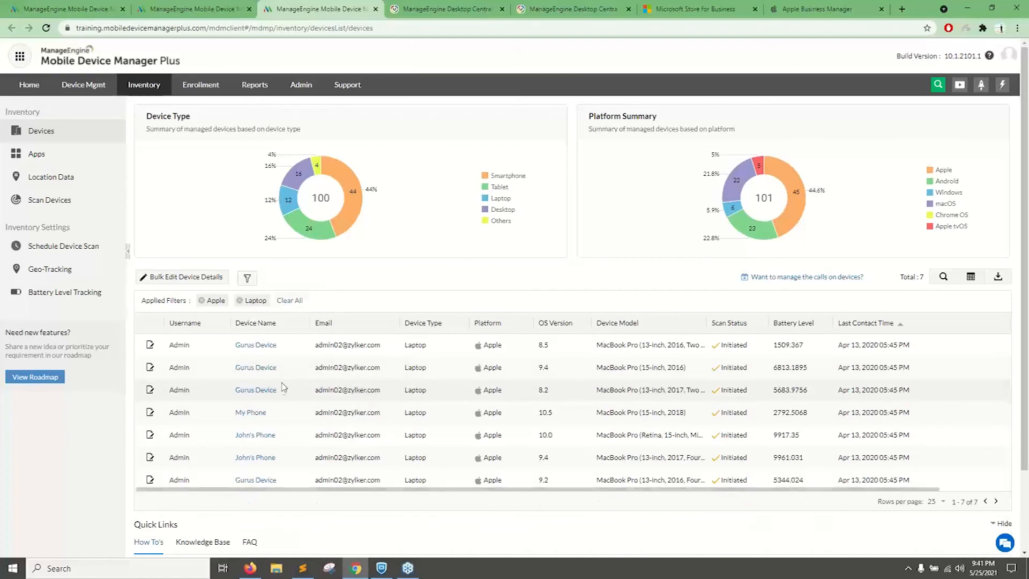
{"action": "left_click", "coordinate": [251, 348]}
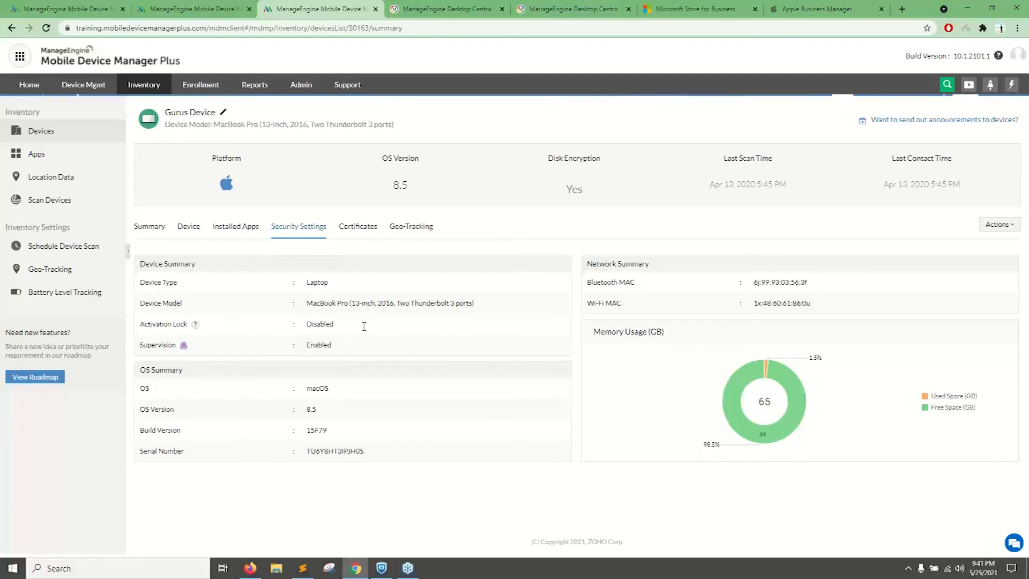
Switch to the slide presentation and advance to the "Managing modern Windows apps" slide.
{"action": "left_click", "coordinate": [257, 570]}
{"action": "left_click", "coordinate": [482, 423]}
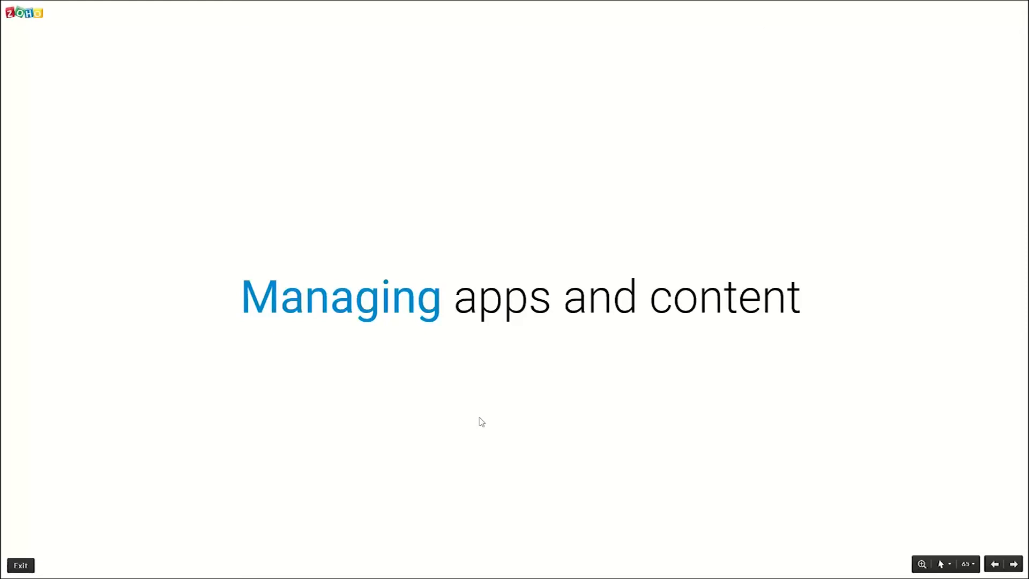
{"action": "left_click", "coordinate": [482, 422]}
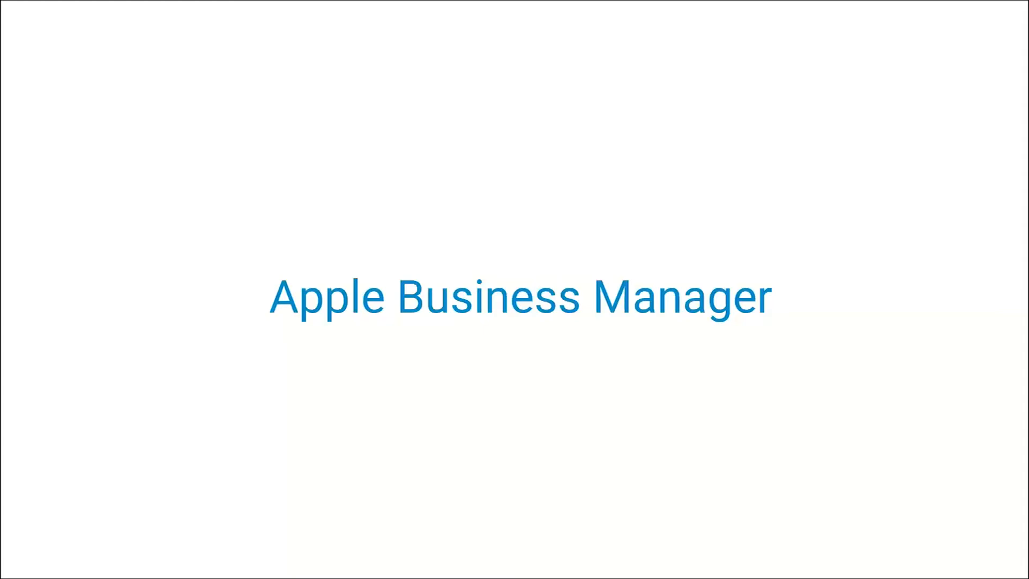
{"action": "left_click", "coordinate": [521, 411]}
{"action": "left_click", "coordinate": [522, 413]}
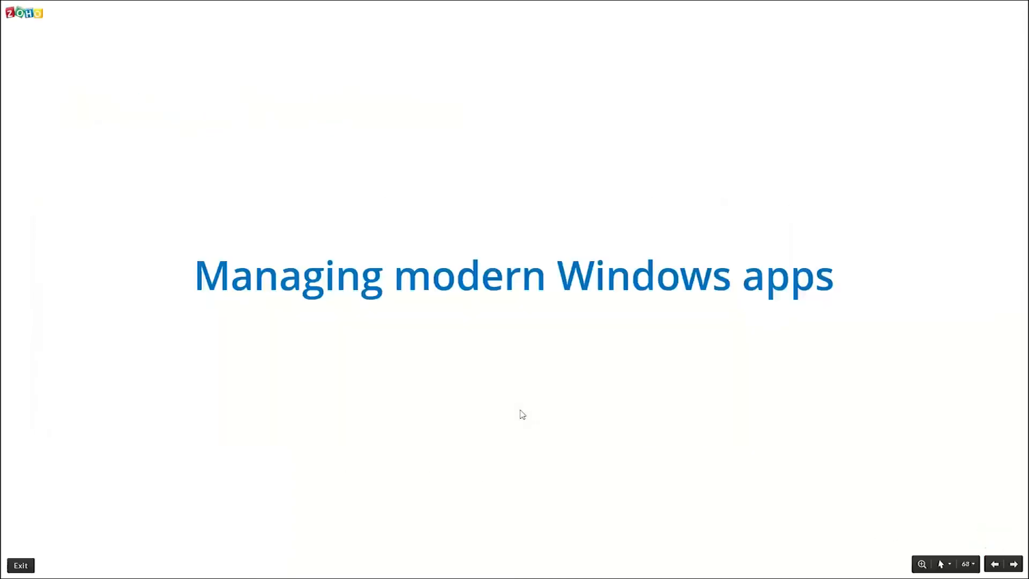
Return to the Mobile Device Manager Plus console, close the enrollment page and open Apple App Management in the App Repository.
{"action": "key", "text": "alt+Tab"}
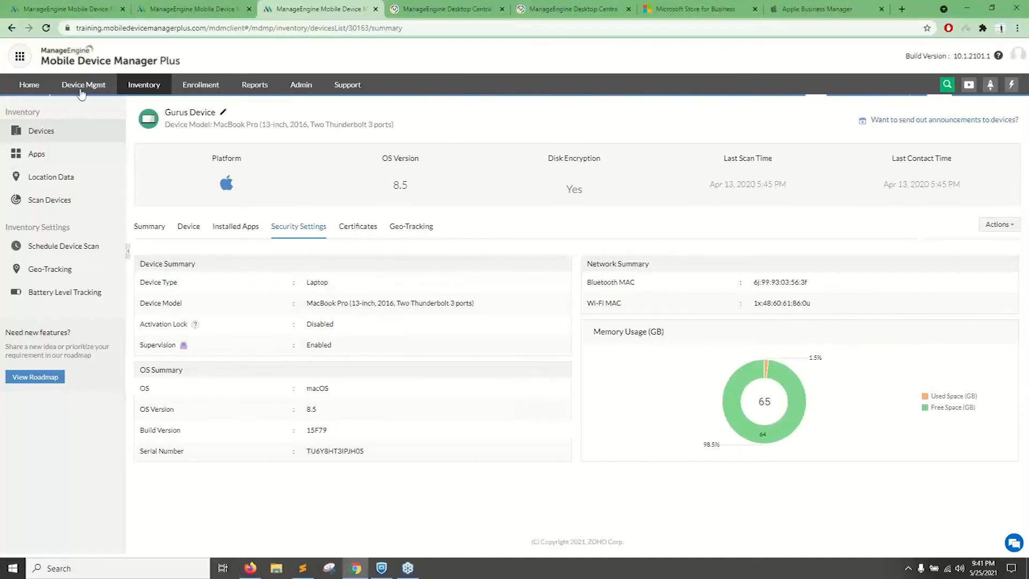
{"action": "key", "text": "ctrl+shift+Tab"}
{"action": "key", "text": "ctrl+shift+Tab"}
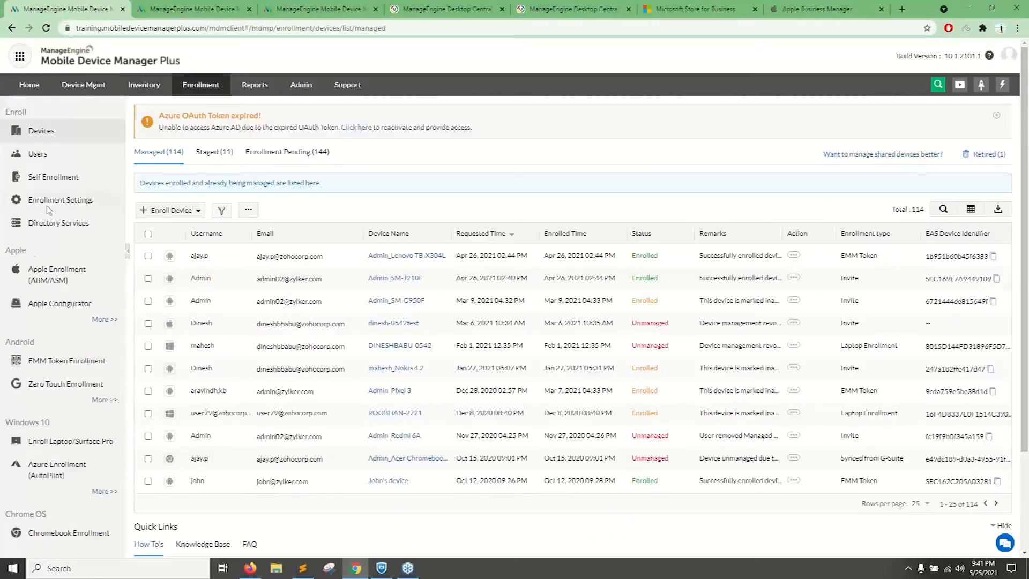
{"action": "key", "text": "ctrl+Tab"}
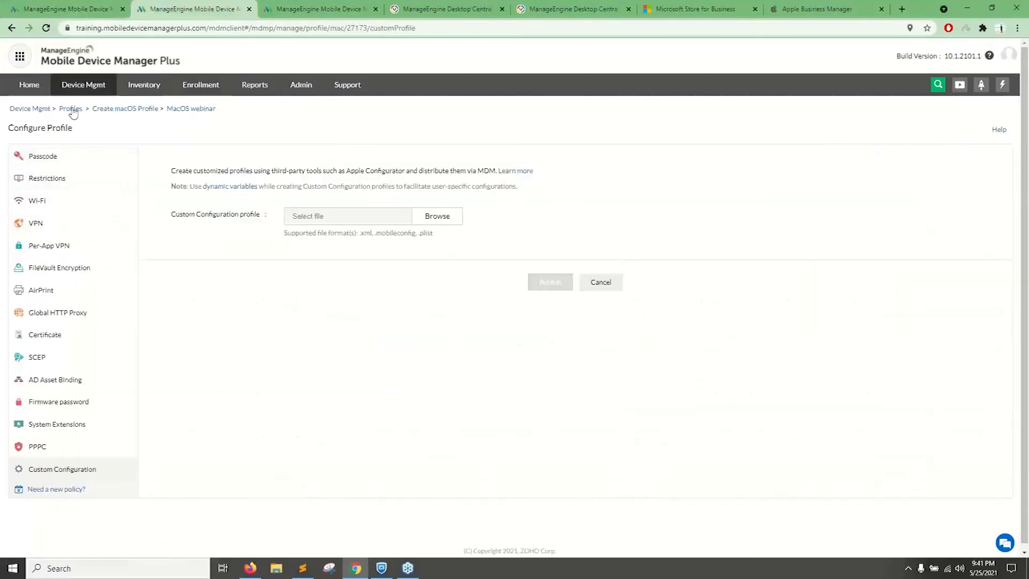
{"action": "left_click", "coordinate": [77, 83]}
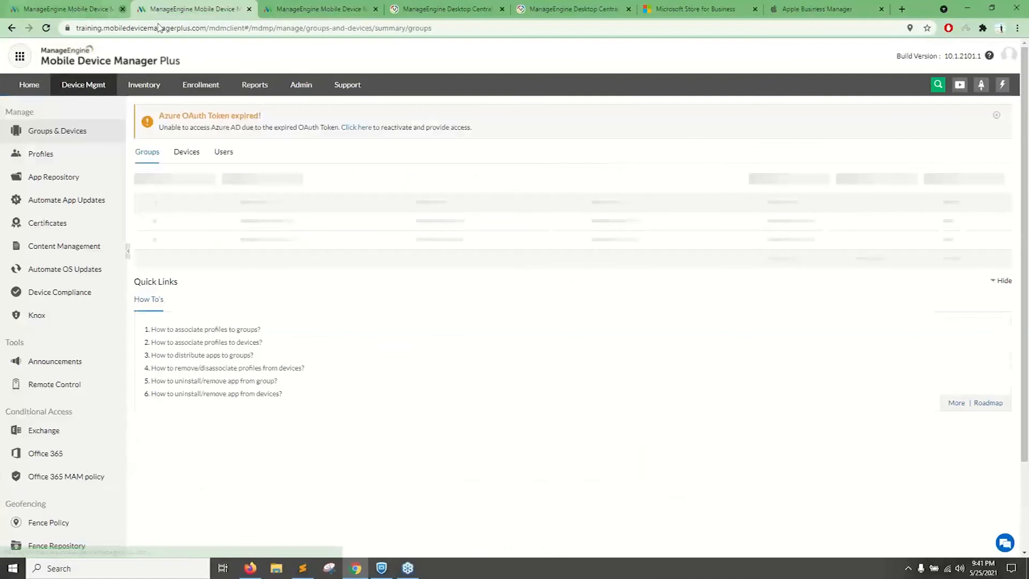
{"action": "left_click", "coordinate": [123, 9]}
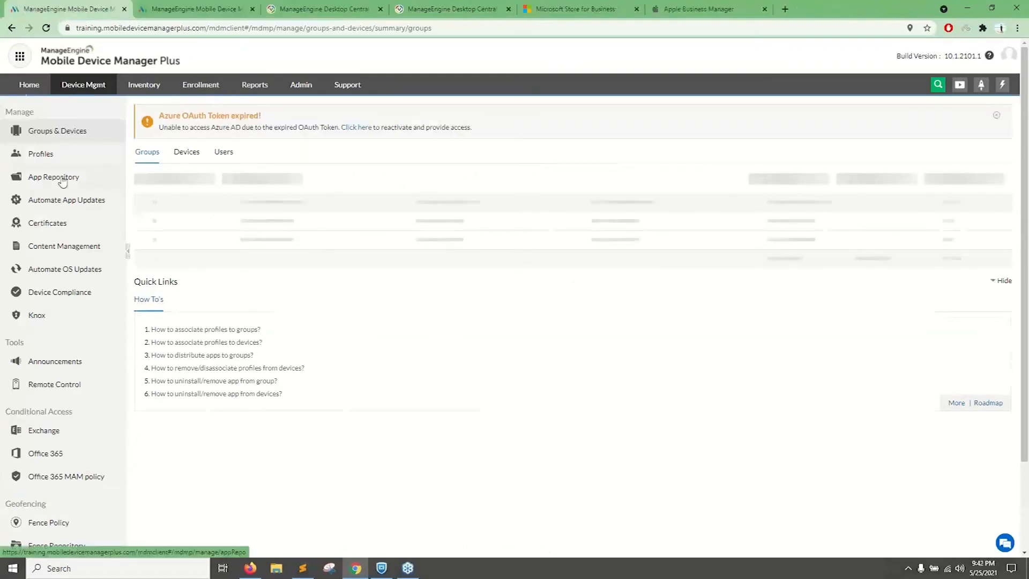
{"action": "left_click", "coordinate": [62, 181]}
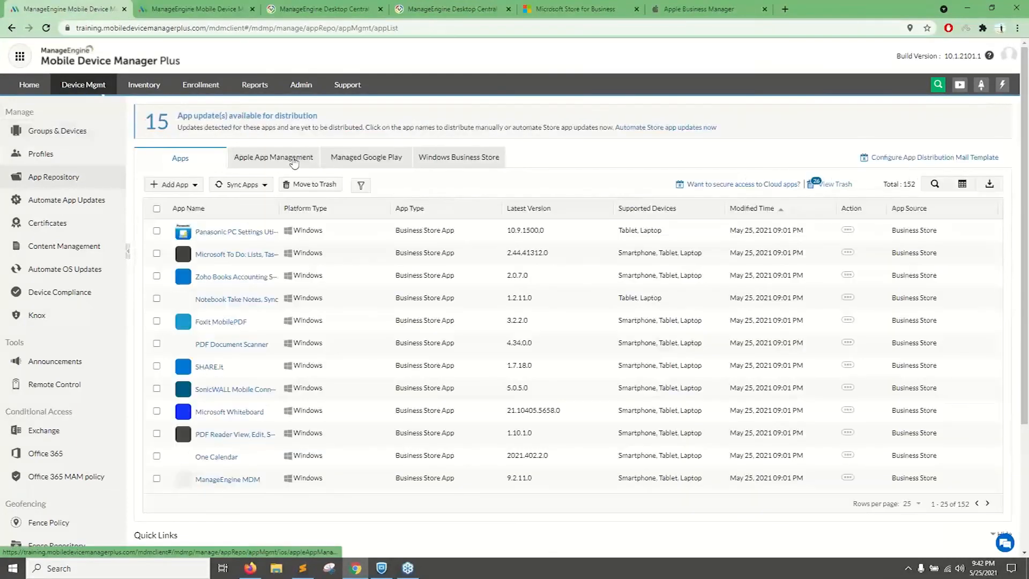
{"action": "left_click", "coordinate": [295, 162]}
Switch to Apple Business Manager and select Dropbox: Cloud Storage, Backup in Apps and Books.
{"action": "left_click", "coordinate": [692, 9]}
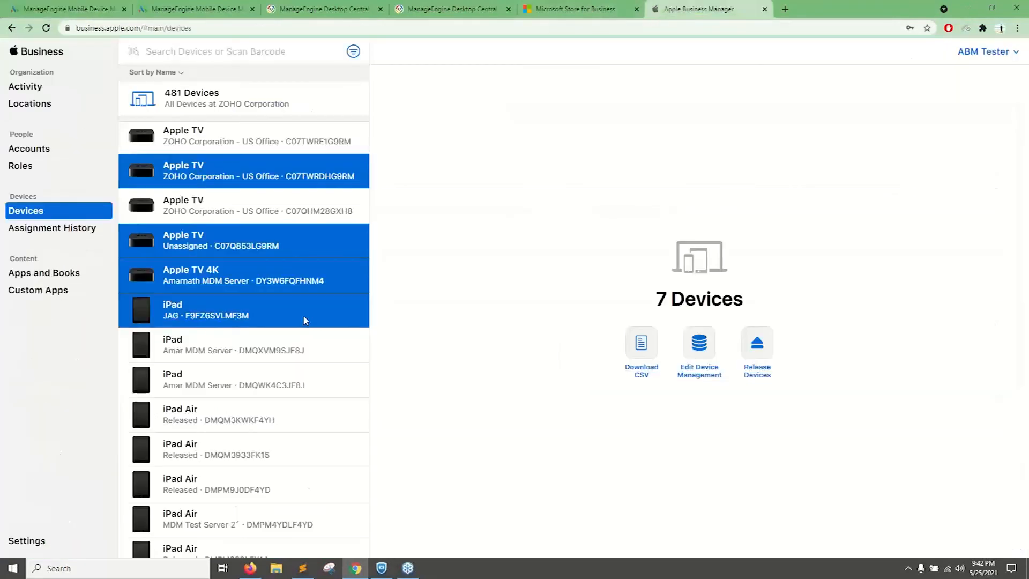
{"action": "left_click", "coordinate": [36, 275]}
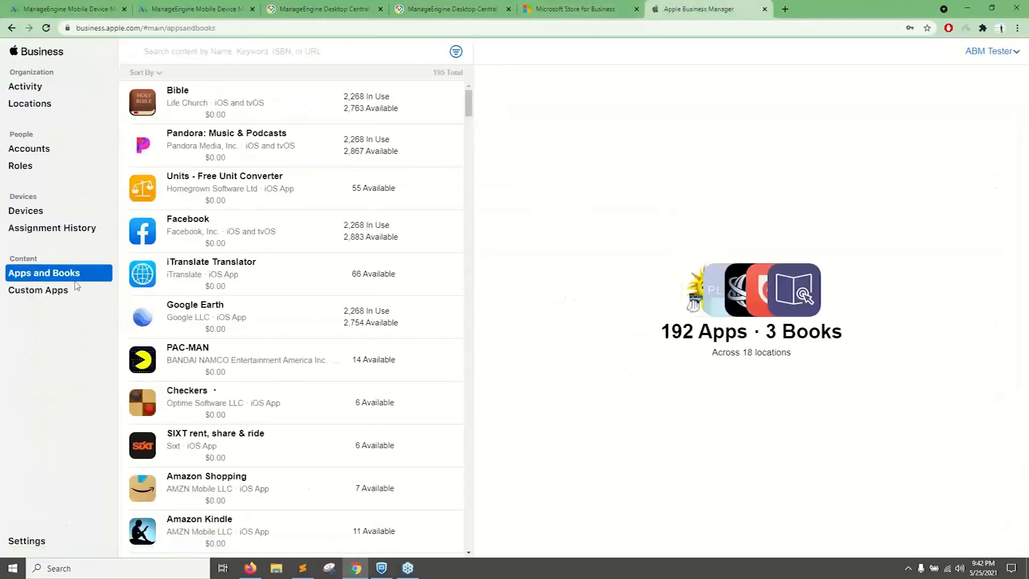
{"action": "scroll", "coordinate": [215, 230], "scroll_direction": "down", "scroll_amount": 4}
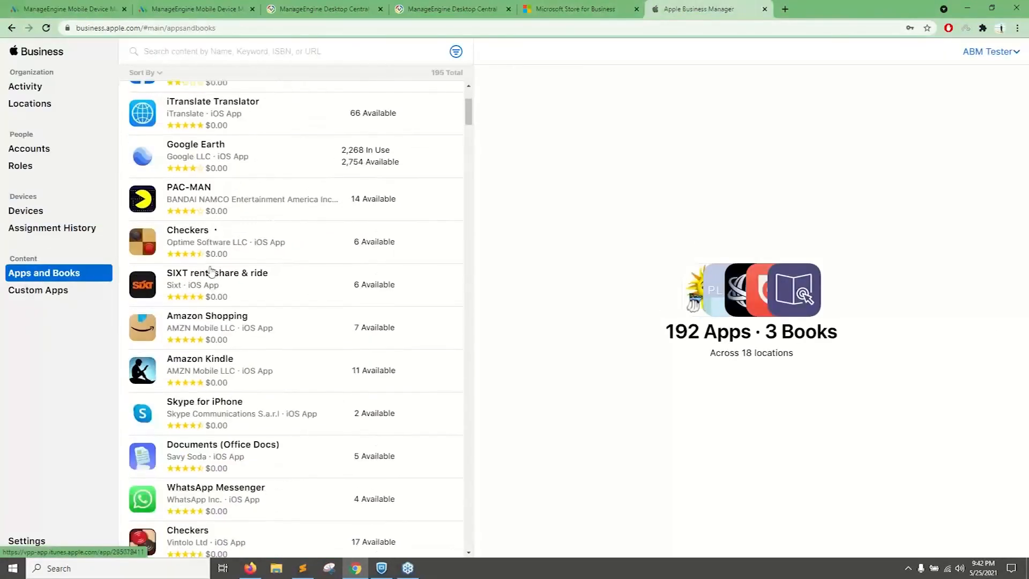
{"action": "scroll", "coordinate": [211, 271], "scroll_direction": "down", "scroll_amount": 4}
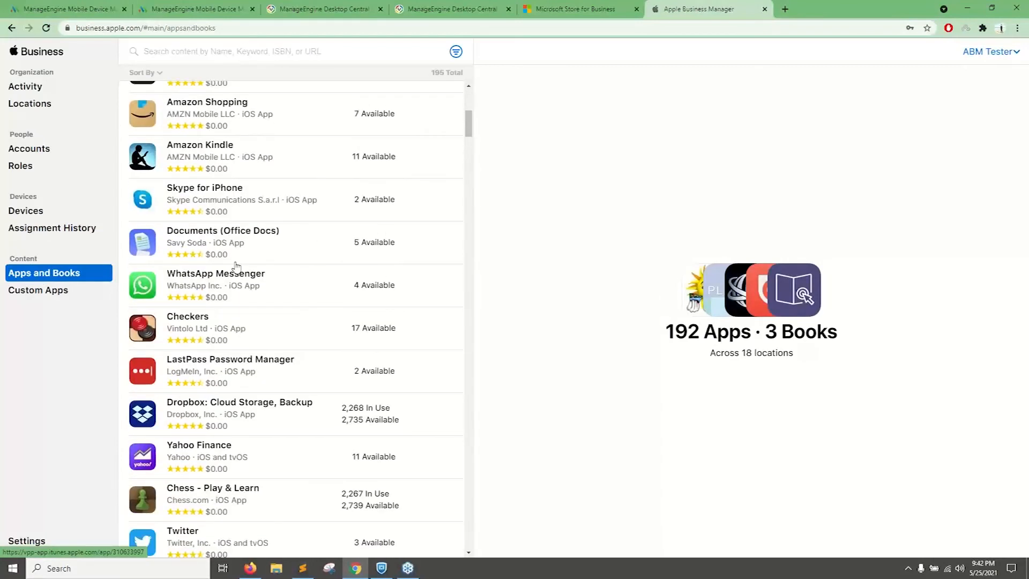
{"action": "scroll", "coordinate": [245, 247], "scroll_direction": "down", "scroll_amount": 1}
{"action": "left_click", "coordinate": [241, 356]}
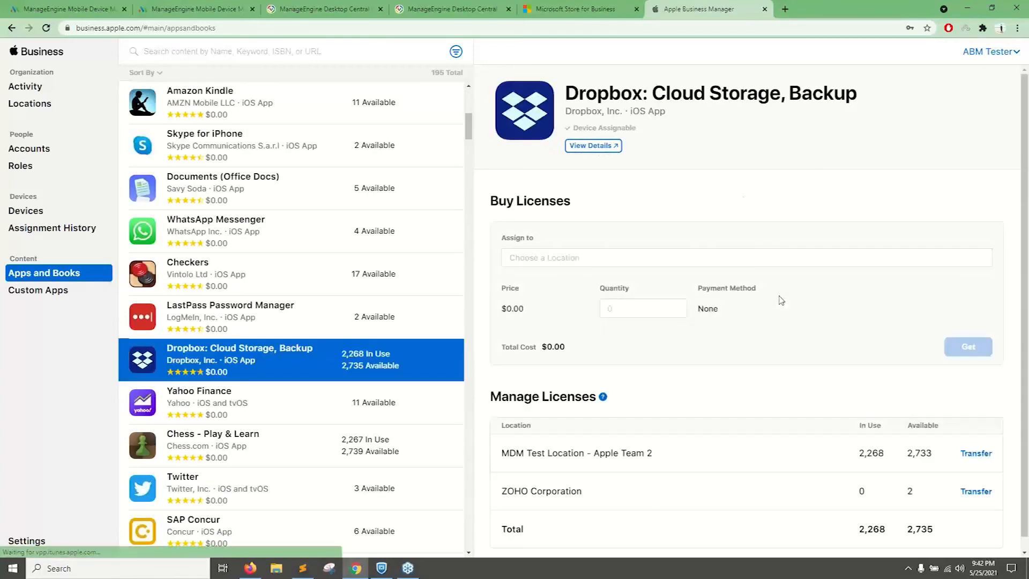
Assign the Dropbox license purchase to the MDM Demo setup token location and set the quantity to 10.
{"action": "left_click", "coordinate": [590, 265]}
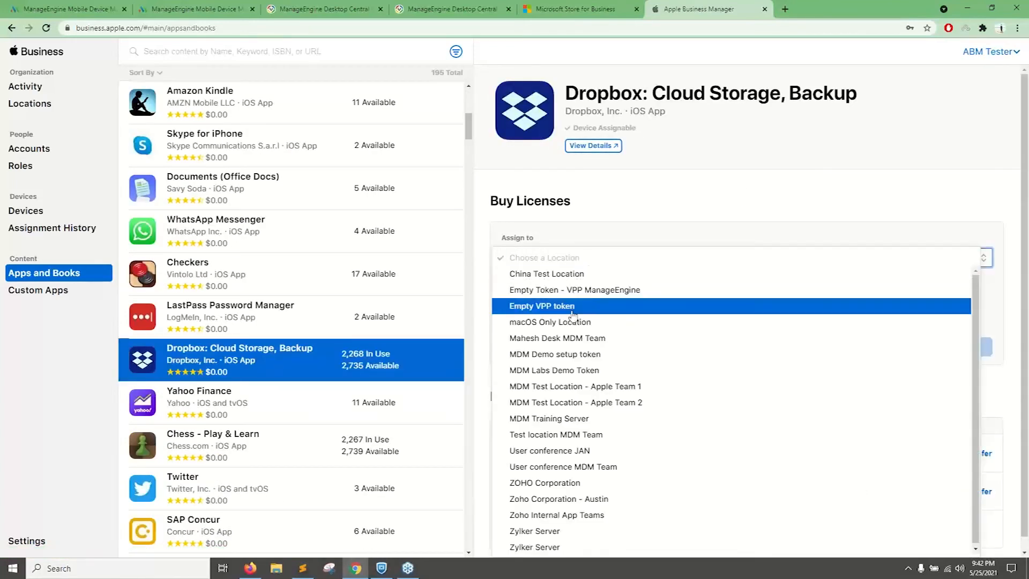
{"action": "left_click", "coordinate": [573, 354]}
{"action": "left_click", "coordinate": [637, 311]}
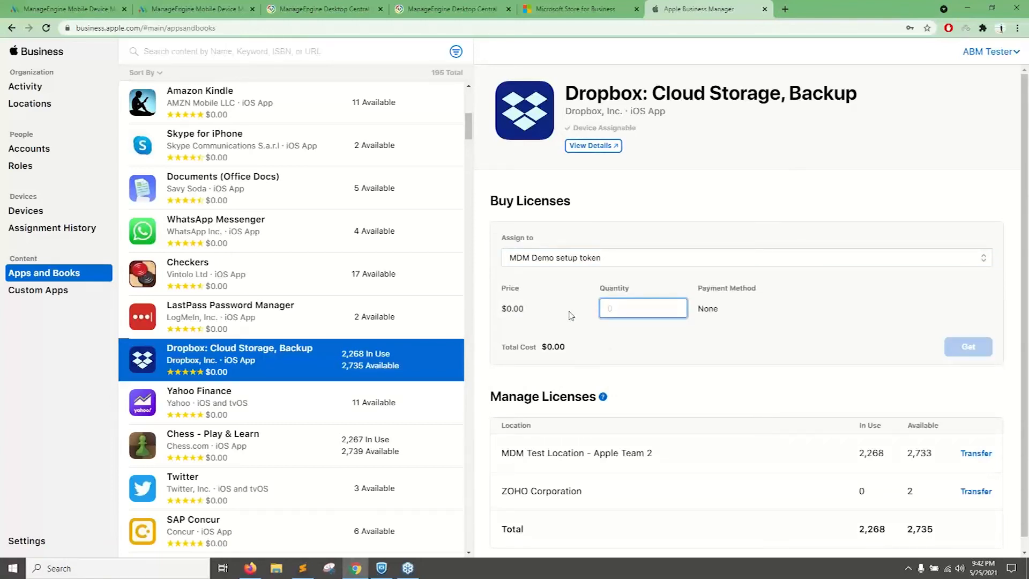
{"action": "type", "text": "10"}
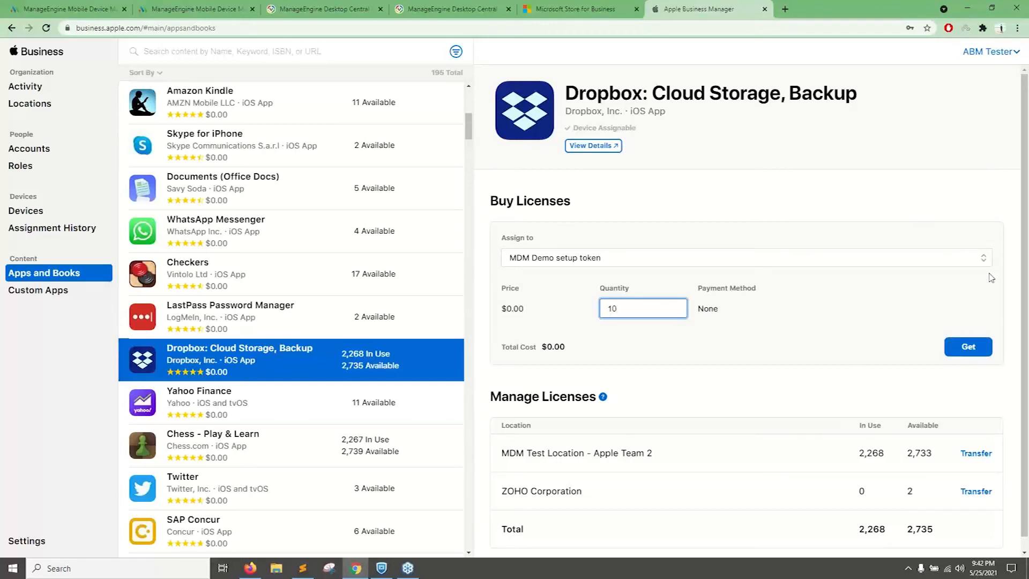
{"action": "left_click", "coordinate": [1019, 103]}
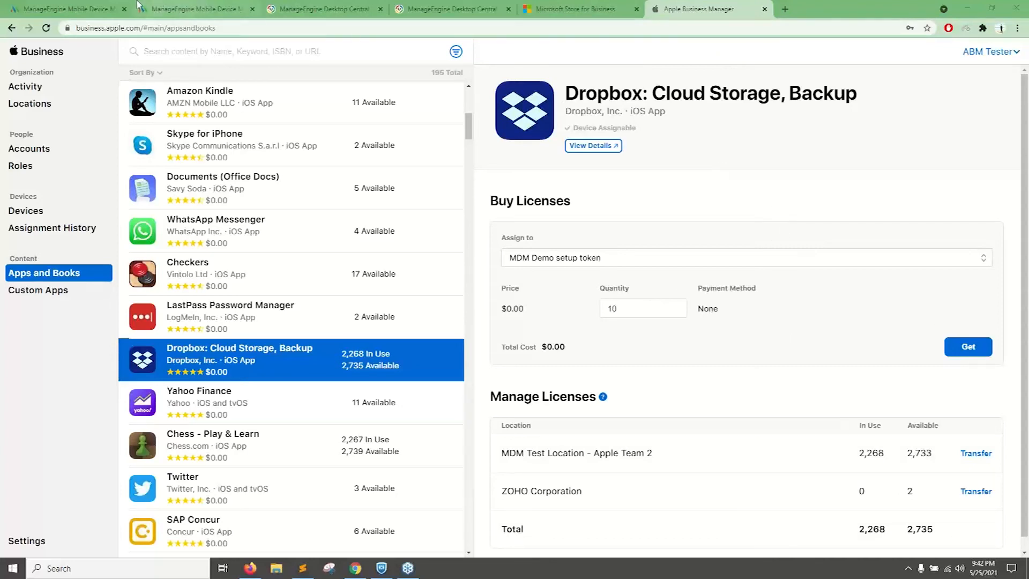
{"action": "left_click", "coordinate": [108, 5]}
{"action": "left_click", "coordinate": [652, 7]}
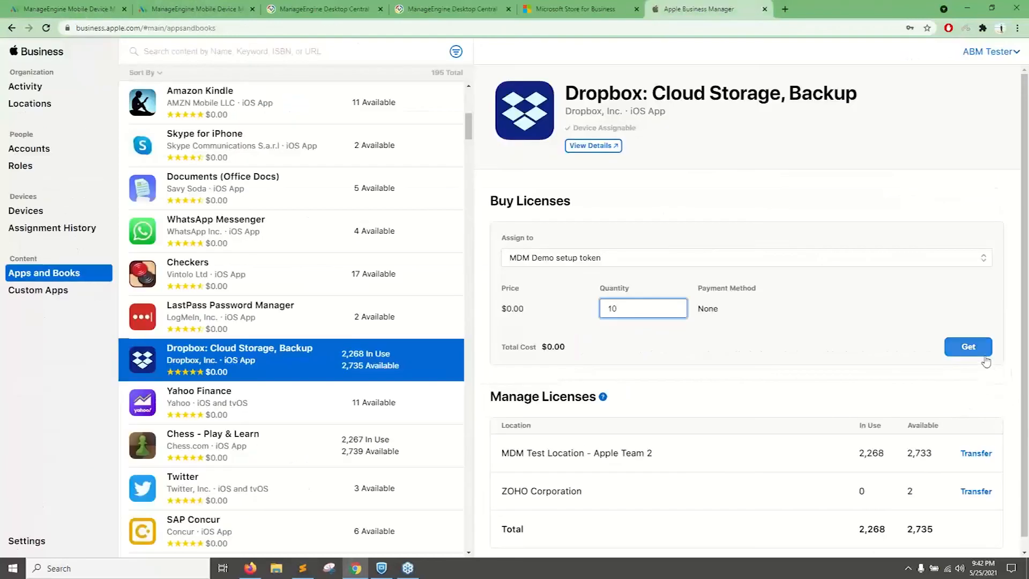
Return to the Mobile Device Manager Plus console and open app distribution for the Macbook device group.
{"action": "left_click", "coordinate": [80, 7]}
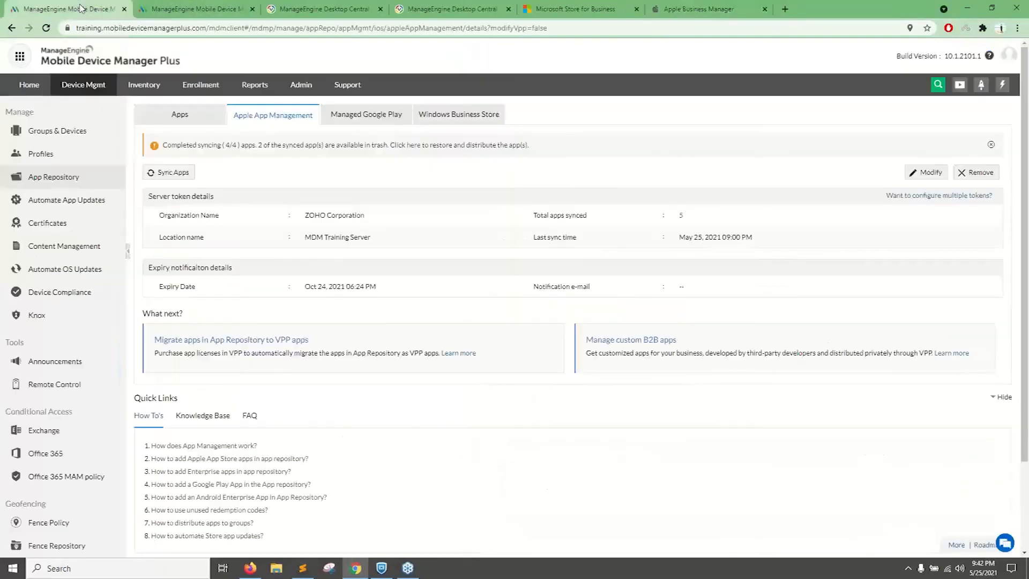
{"action": "left_click", "coordinate": [185, 120]}
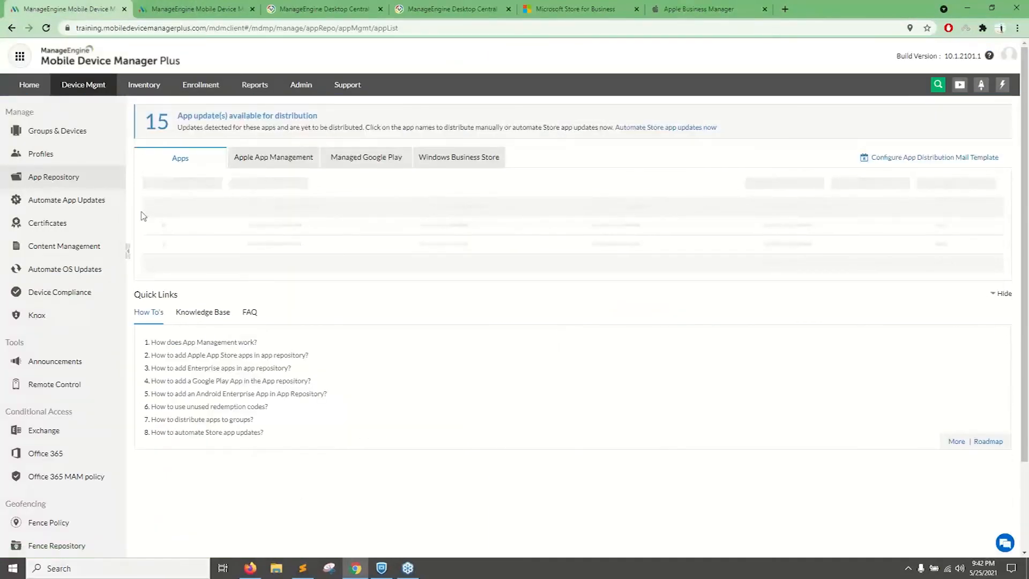
{"action": "left_click", "coordinate": [82, 135]}
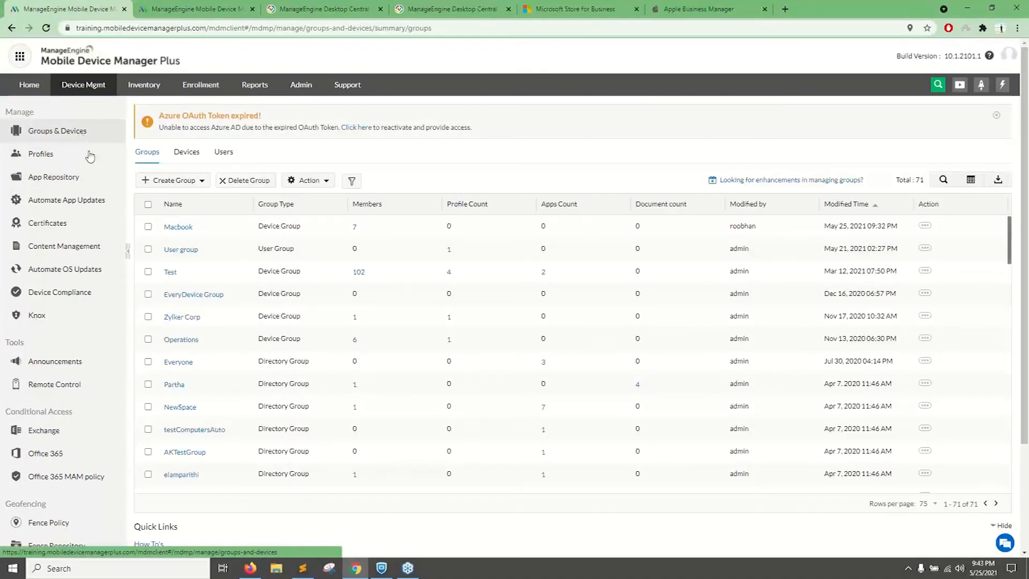
{"action": "left_click", "coordinate": [148, 226]}
{"action": "left_click", "coordinate": [307, 182]}
{"action": "left_click", "coordinate": [315, 218]}
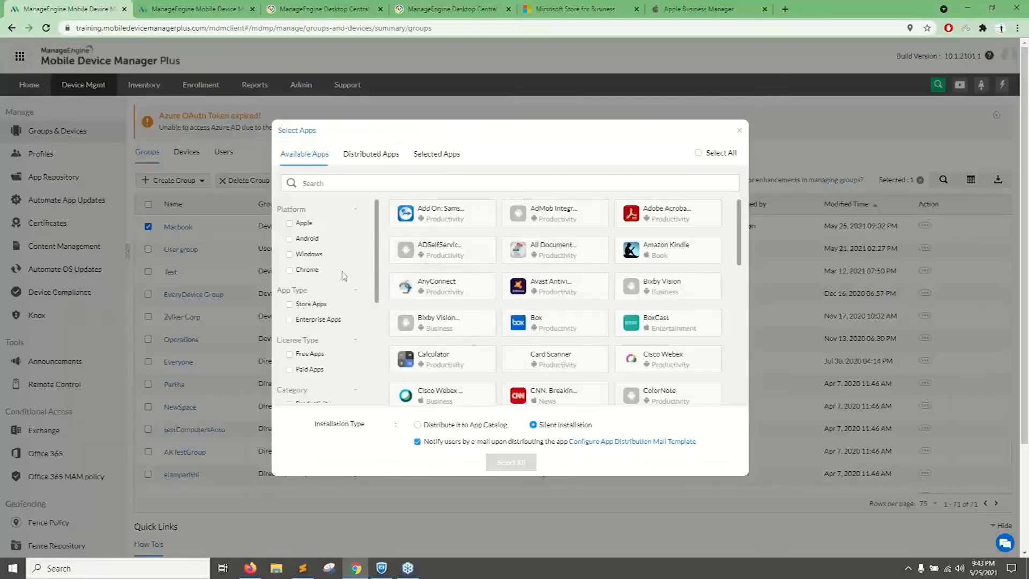
Filter the available apps to the Apple platform and set the installation type to Distribute it to App Catalog.
{"action": "left_click", "coordinate": [290, 223]}
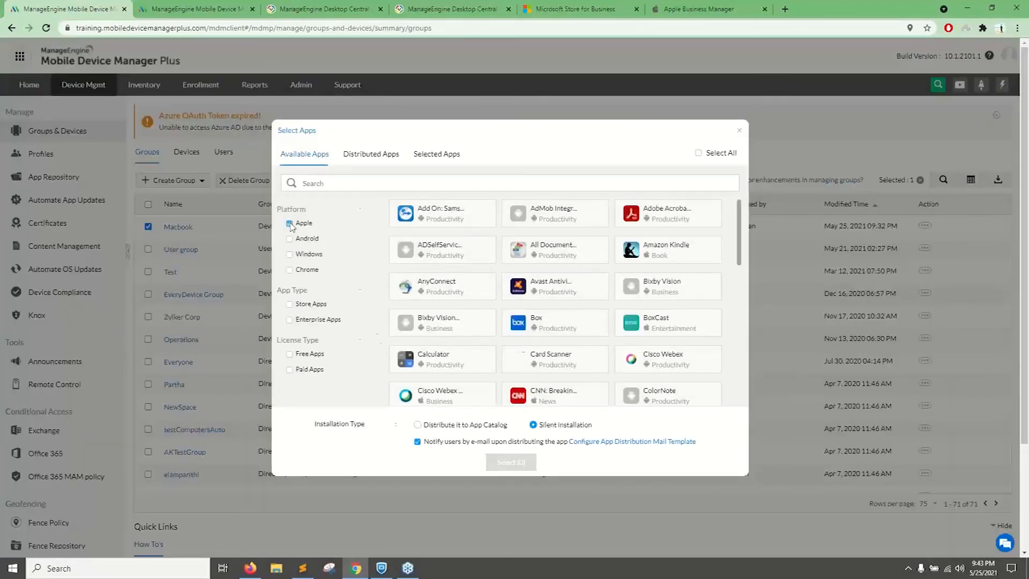
{"action": "scroll", "coordinate": [352, 305], "scroll_direction": "down", "scroll_amount": 2}
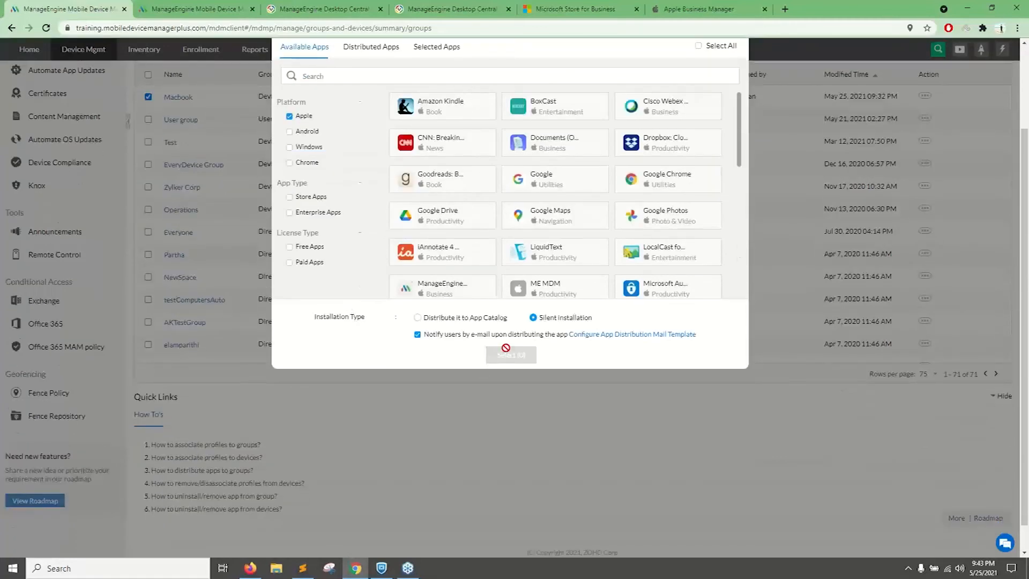
{"action": "scroll", "coordinate": [518, 344], "scroll_direction": "up", "scroll_amount": 2}
{"action": "left_click_drag", "start_coordinate": [605, 423], "coordinate": [543, 425]}
{"action": "left_click", "coordinate": [418, 425]}
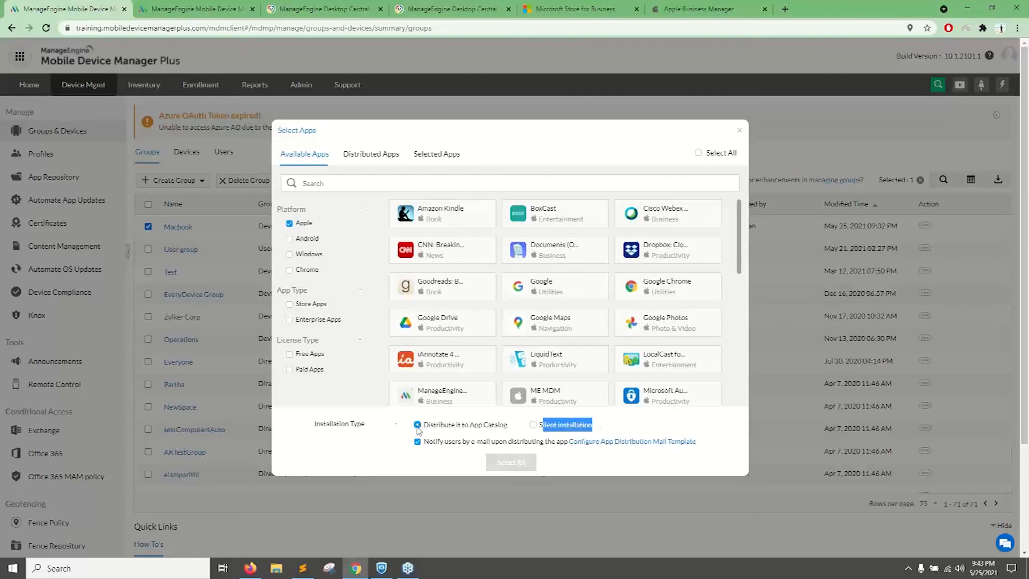
Launch the ManageEngine MDM app on the Windows machine and open its App Catalog.
{"action": "left_click", "coordinate": [19, 569]}
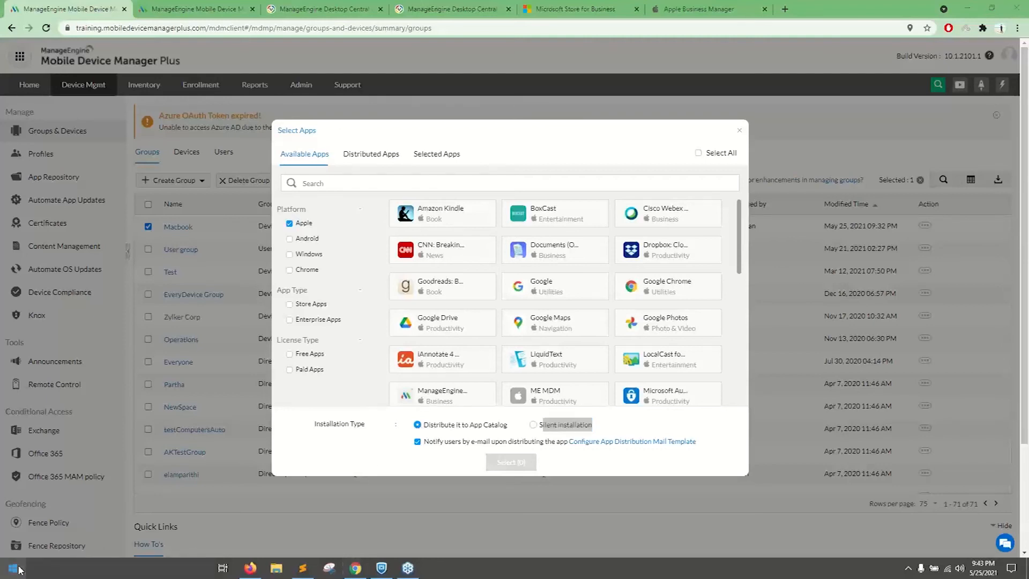
{"action": "type", "text": "man"}
{"action": "key", "text": "Return"}
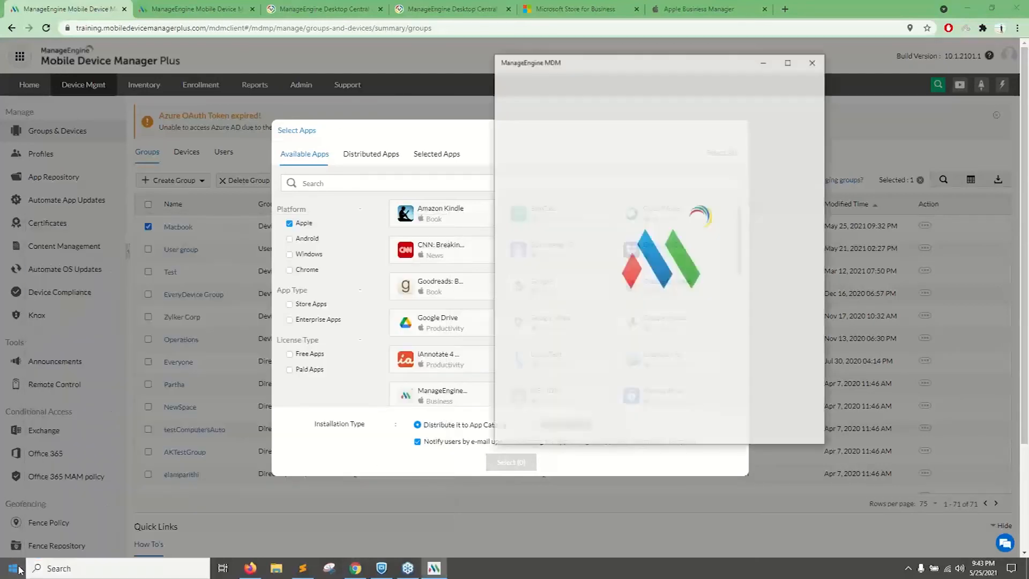
{"action": "left_click", "coordinate": [591, 186]}
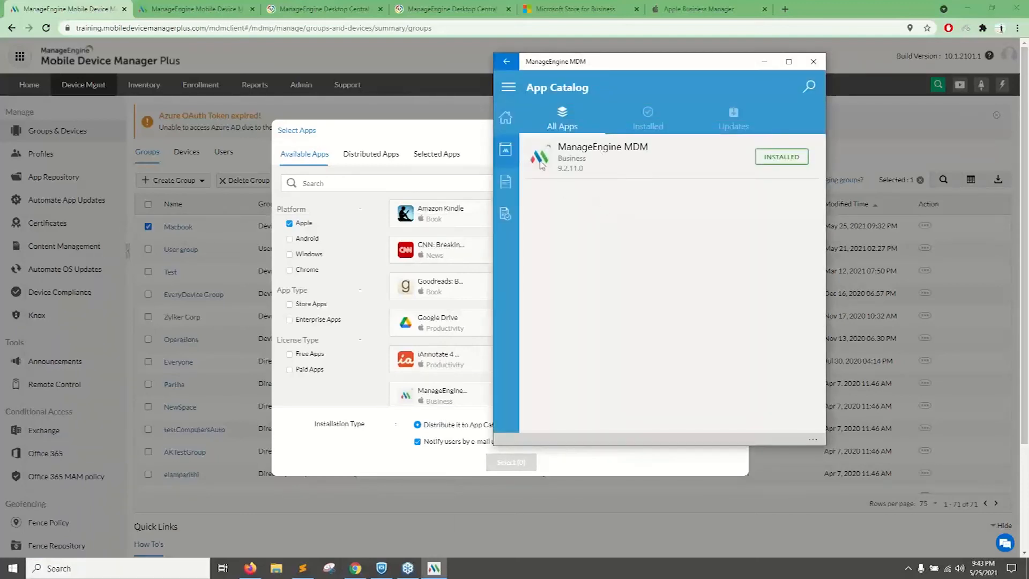
Check the installed apps and available updates in the App Catalog and close the ManageEngine MDM app.
{"action": "left_click", "coordinate": [648, 119]}
{"action": "left_click", "coordinate": [723, 116]}
{"action": "left_click", "coordinate": [581, 123]}
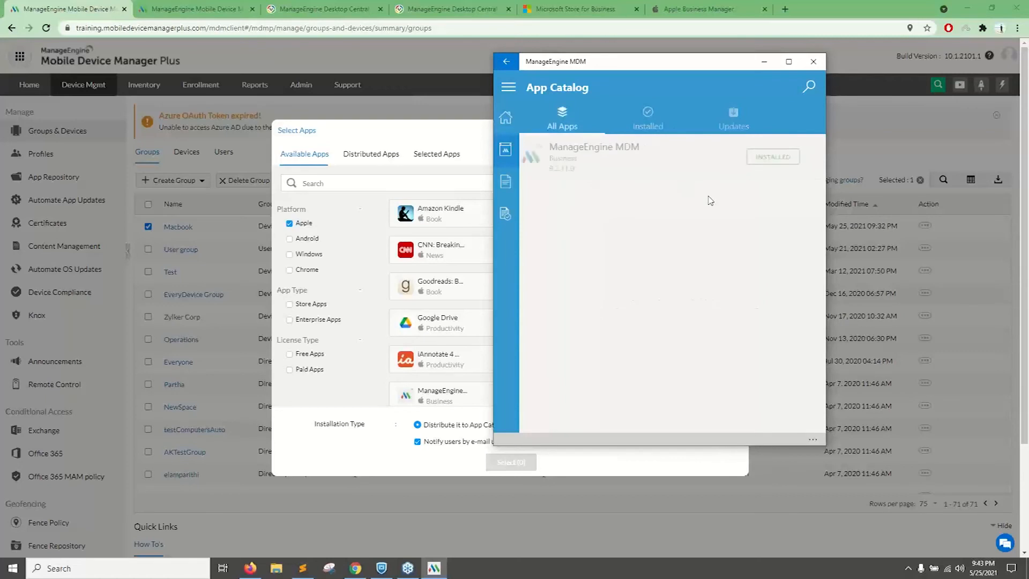
{"action": "left_click", "coordinate": [814, 61]}
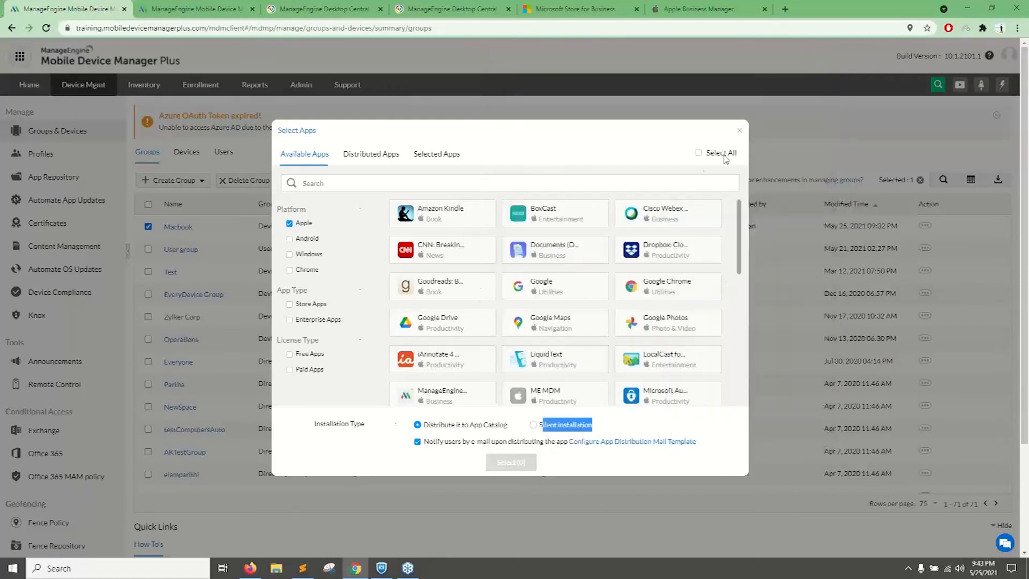
Choose Silent installation as the installation type and close the app selection without distributing any apps.
{"action": "left_click_drag", "start_coordinate": [433, 427], "coordinate": [596, 430]}
{"action": "left_click", "coordinate": [534, 425]}
{"action": "left_click", "coordinate": [741, 132]}
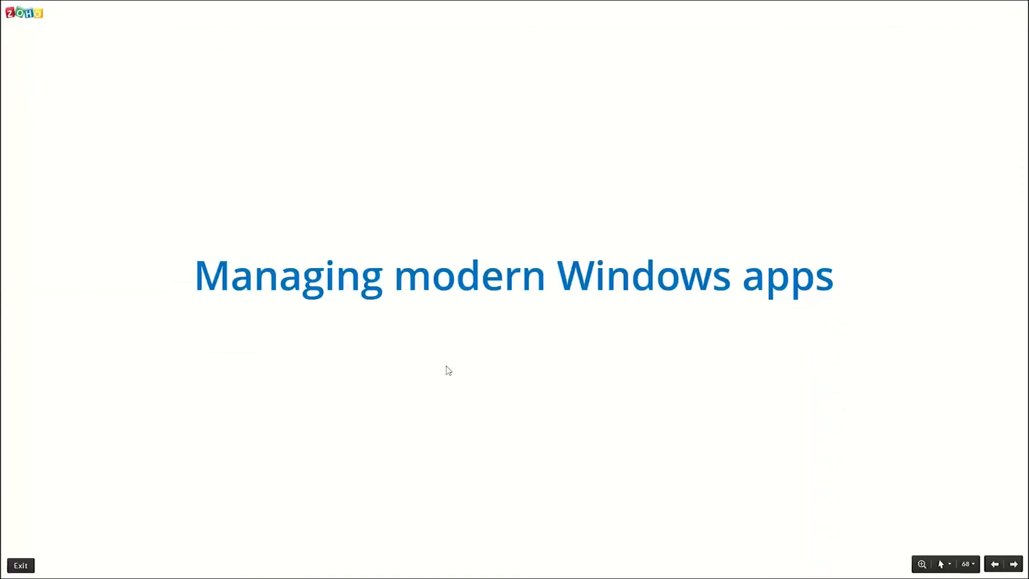
{"action": "key", "text": "Right"}
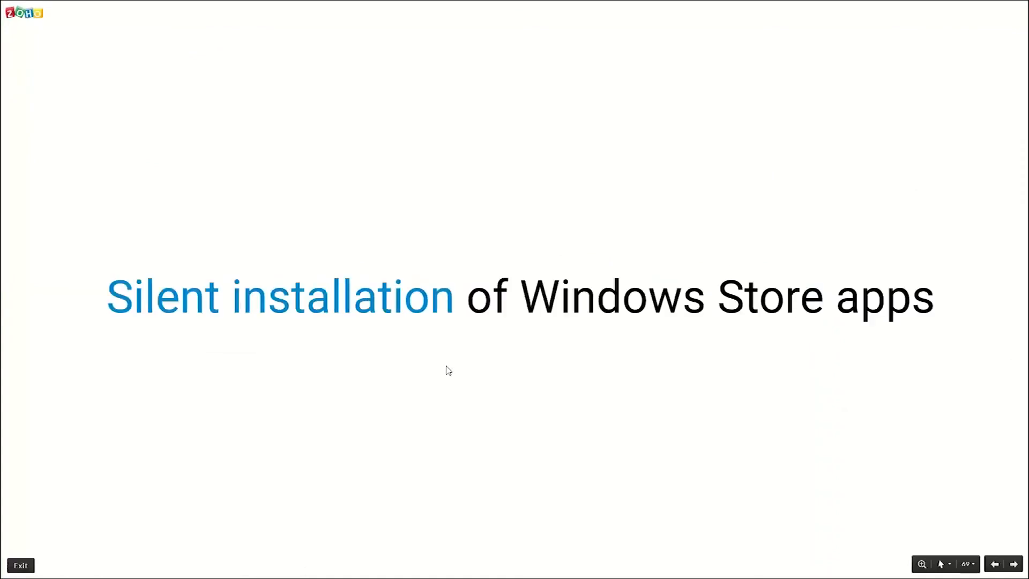
{"action": "key", "text": "Right"}
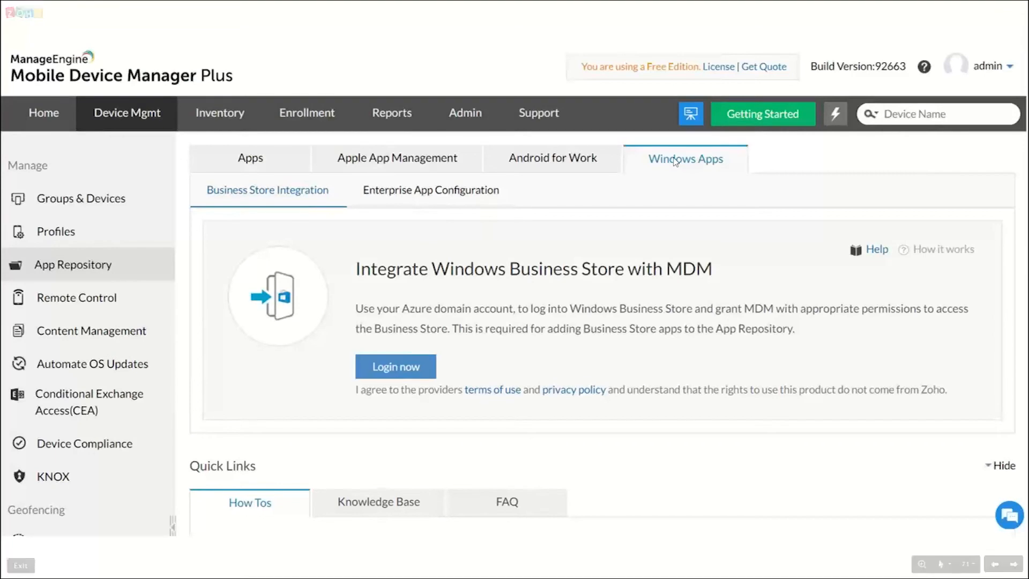
{"action": "left_click", "coordinate": [456, 365]}
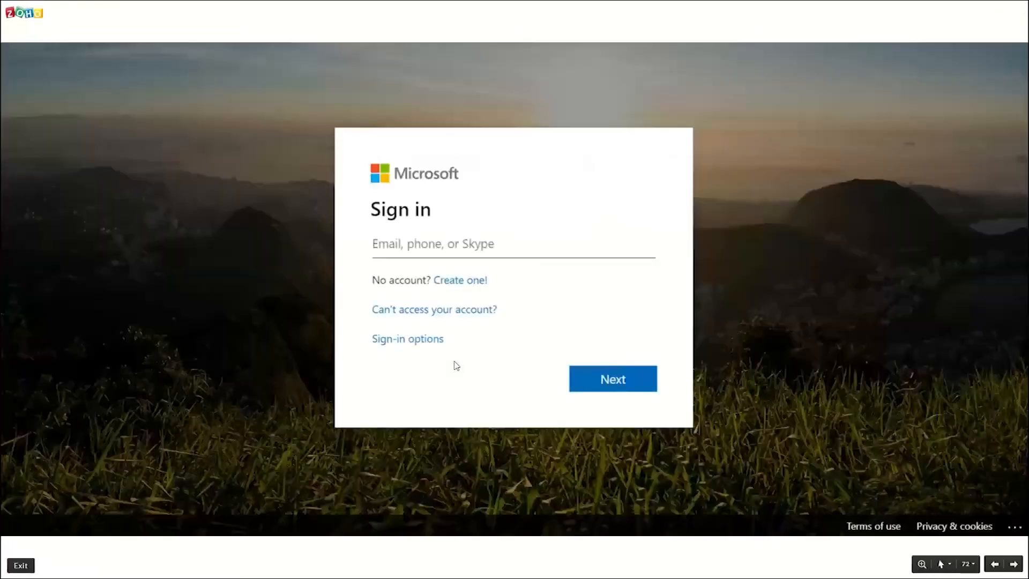
{"action": "left_click", "coordinate": [720, 307]}
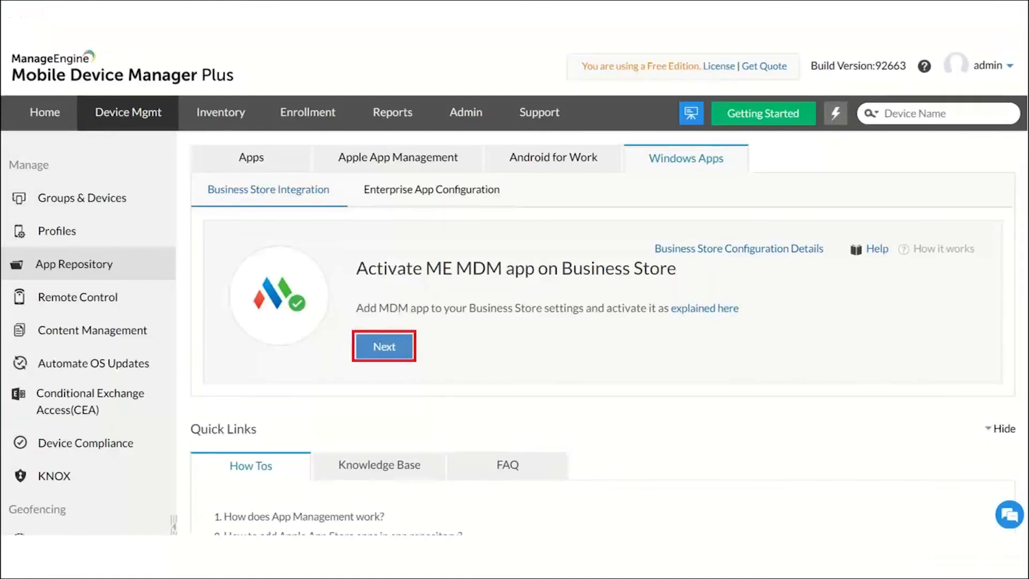
{"action": "left_click", "coordinate": [394, 308]}
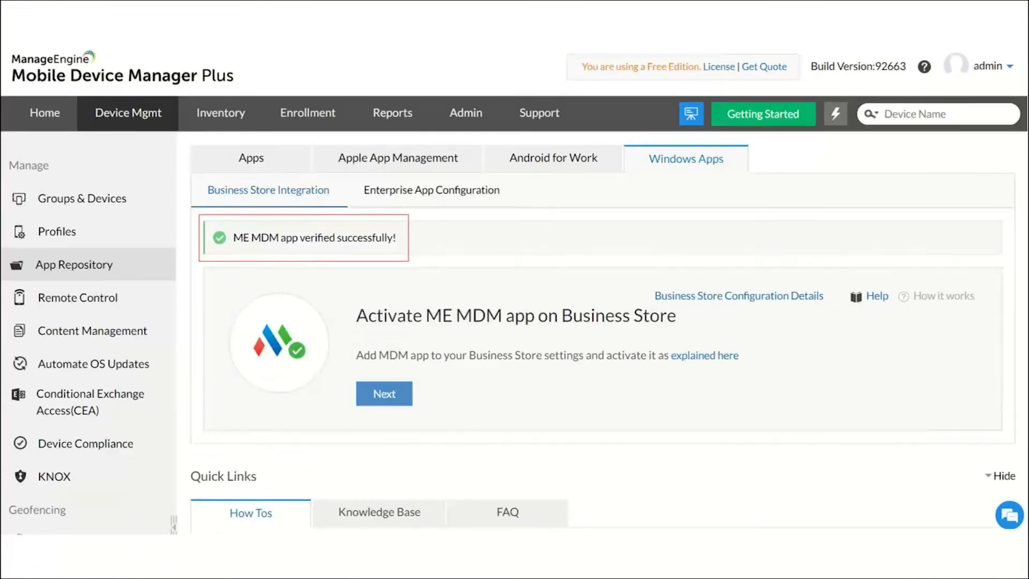
{"action": "left_click", "coordinate": [384, 393]}
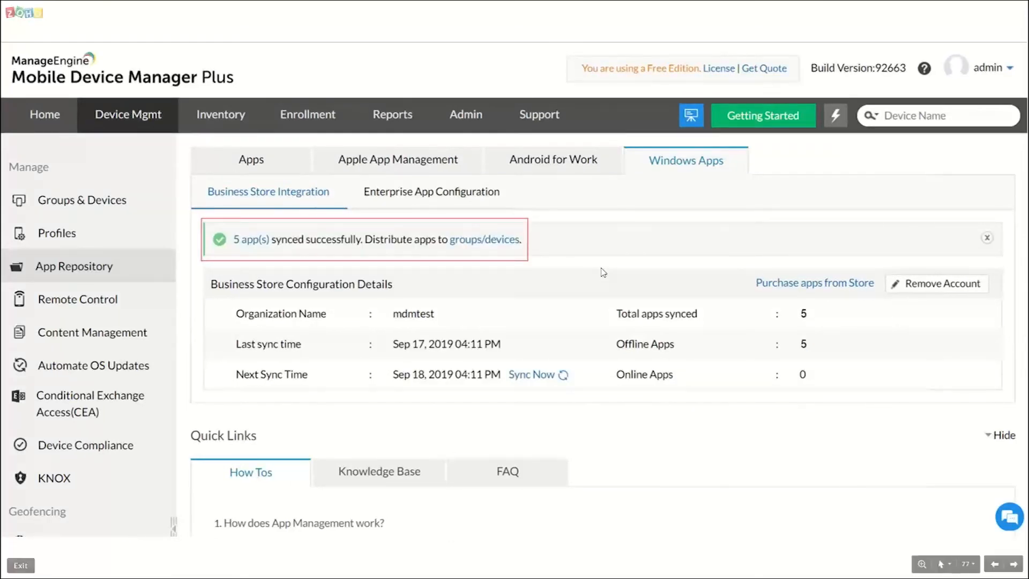
{"action": "key", "text": "Right"}
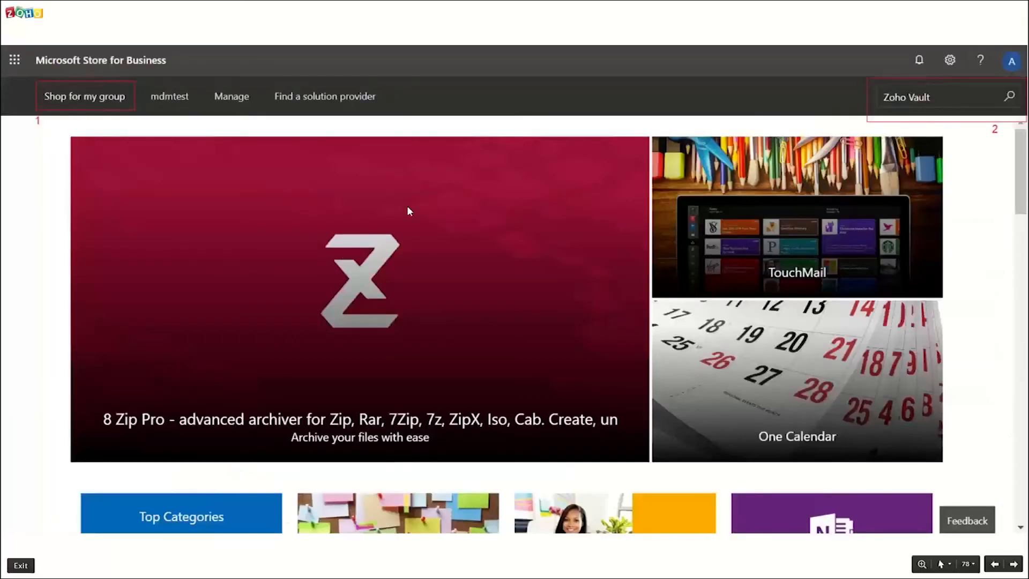
{"action": "left_click", "coordinate": [421, 204]}
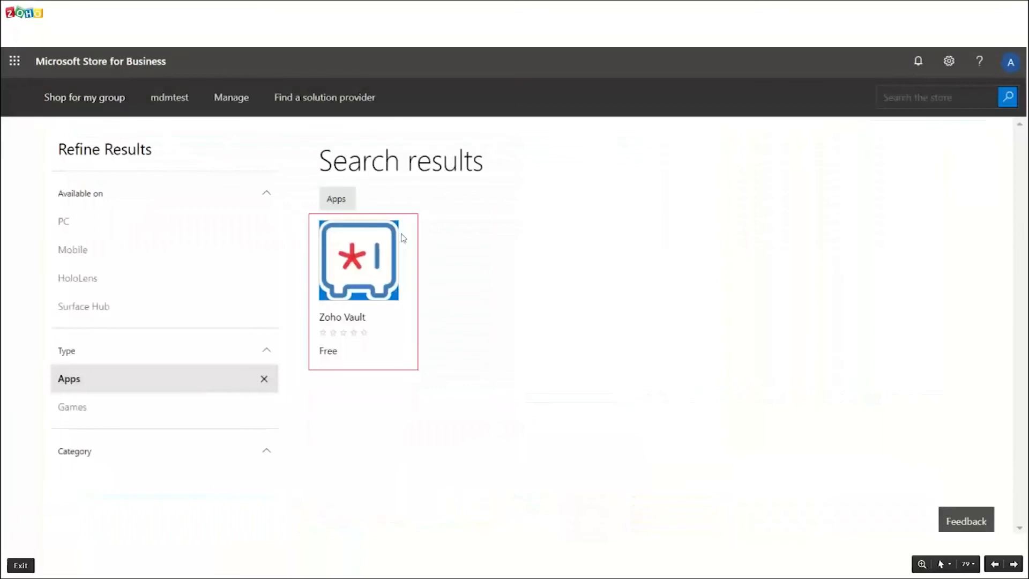
{"action": "left_click", "coordinate": [688, 347]}
{"action": "left_click", "coordinate": [552, 312]}
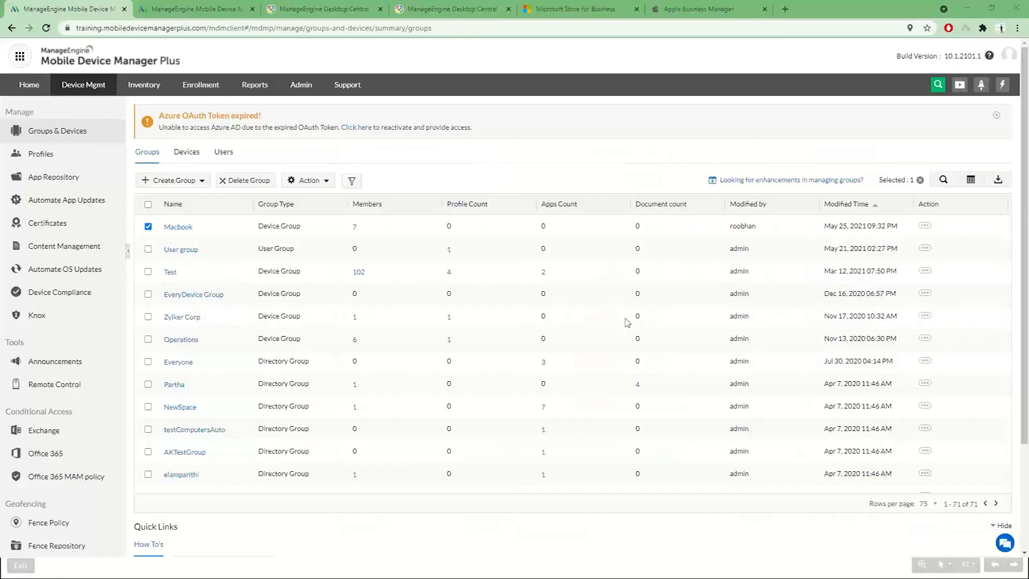
Switch to Microsoft Store for Business, open the group shopping page and browse its marketplaces and categories.
{"action": "left_click", "coordinate": [581, 9]}
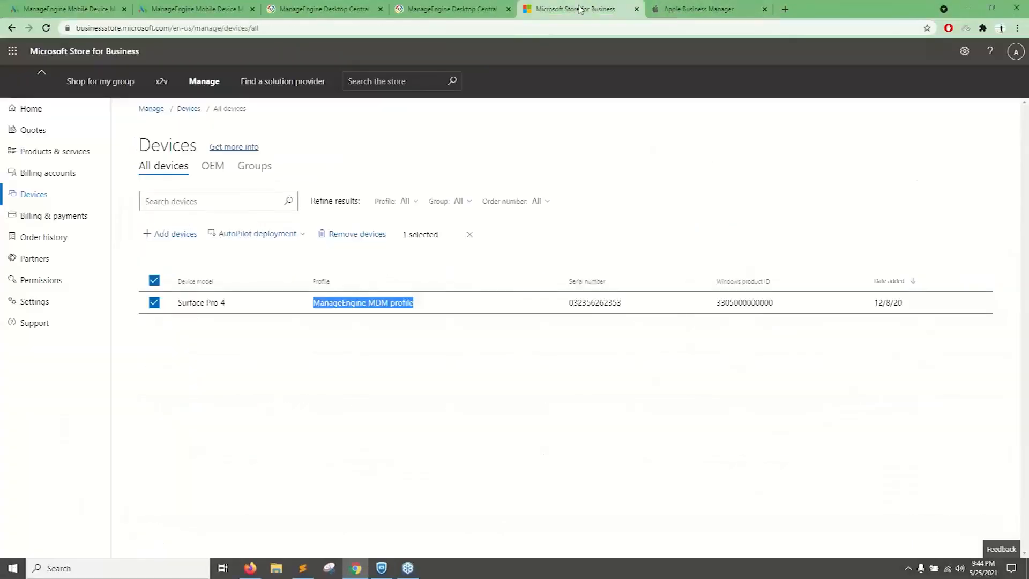
{"action": "left_click", "coordinate": [94, 81]}
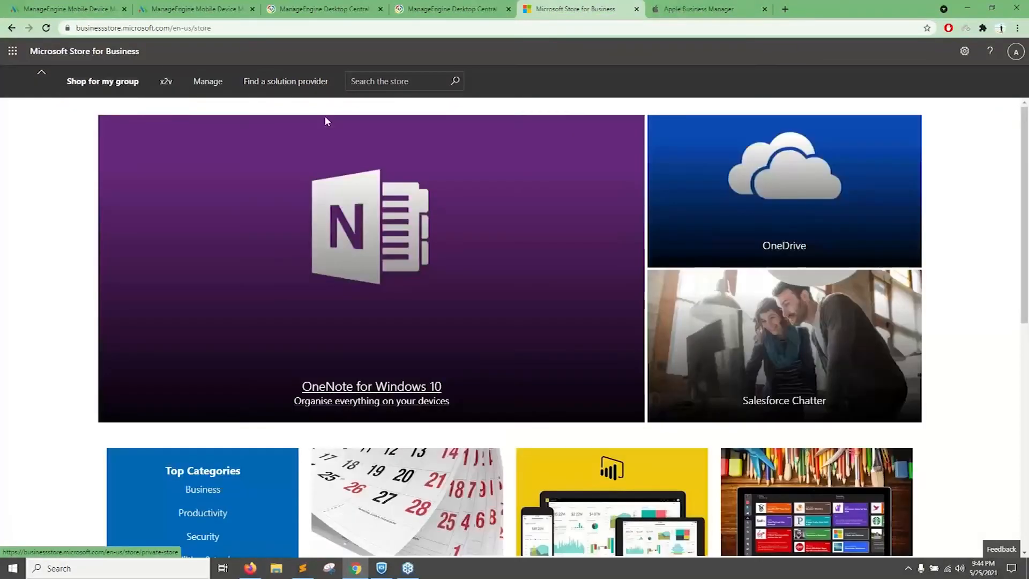
{"action": "left_click", "coordinate": [401, 81]}
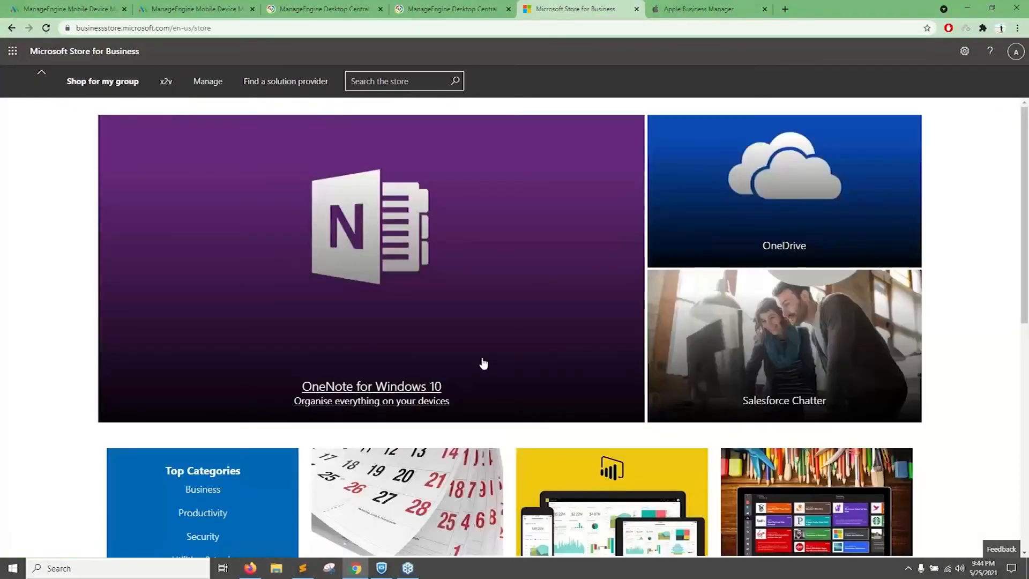
{"action": "scroll", "coordinate": [432, 386], "scroll_direction": "down", "scroll_amount": 6}
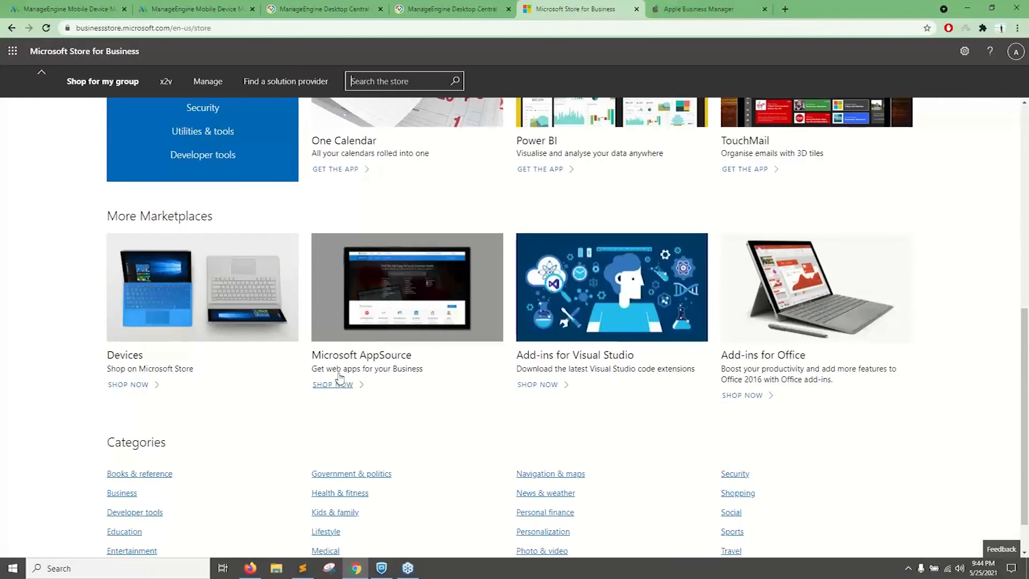
{"action": "scroll", "coordinate": [365, 354], "scroll_direction": "up", "scroll_amount": 7}
Search the group shop for "zoho meeting".
{"action": "left_click", "coordinate": [118, 83]}
{"action": "left_click", "coordinate": [399, 85]}
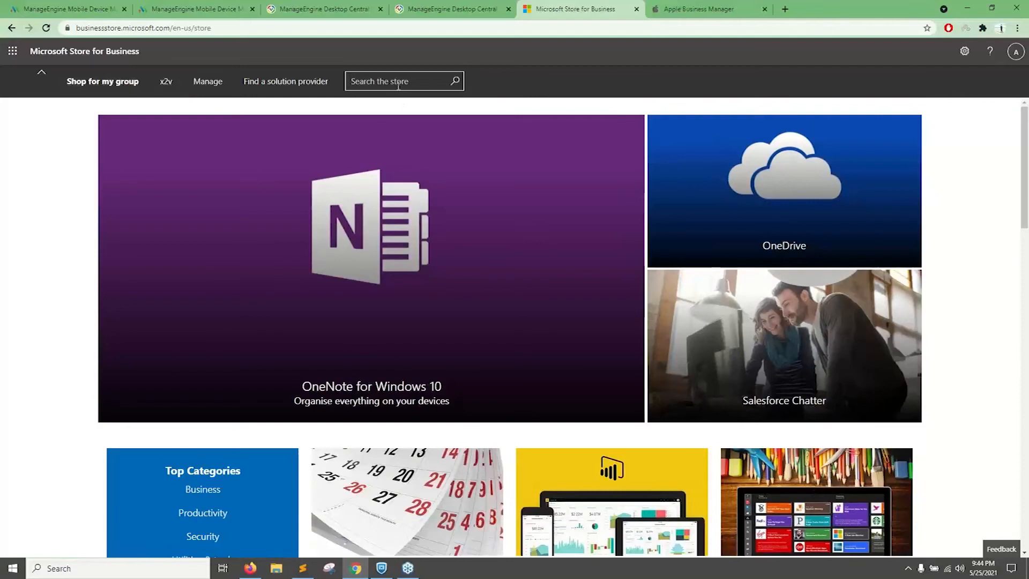
{"action": "type", "text": "zoho meeting"}
{"action": "key", "text": "Return"}
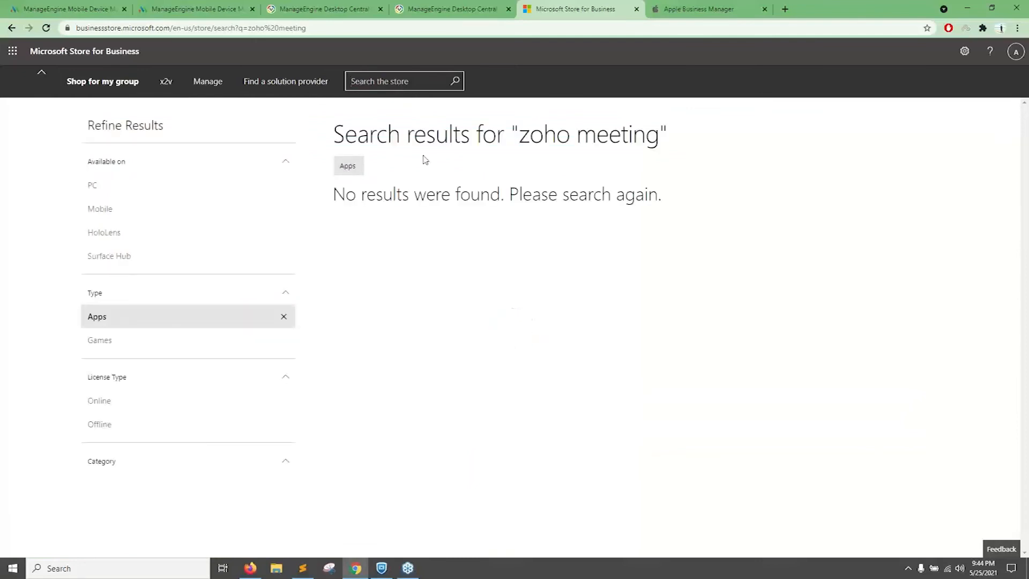
Return to the group shopping page and open Dropbox for S mode from the Be productive apps.
{"action": "left_click", "coordinate": [95, 76]}
{"action": "scroll", "coordinate": [356, 319], "scroll_direction": "down", "scroll_amount": 6}
{"action": "scroll", "coordinate": [186, 395], "scroll_direction": "down", "scroll_amount": 2}
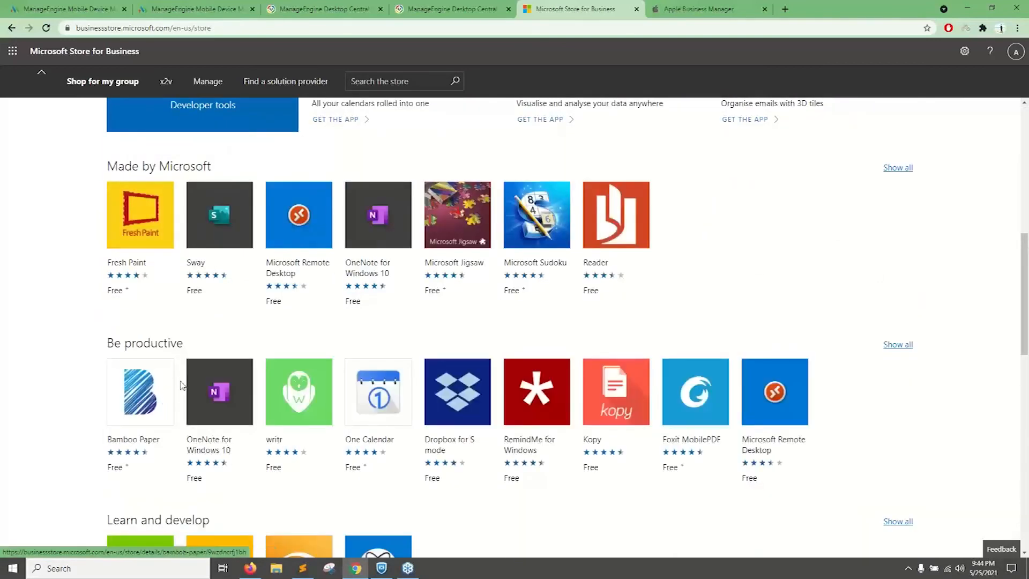
{"action": "left_click", "coordinate": [458, 400]}
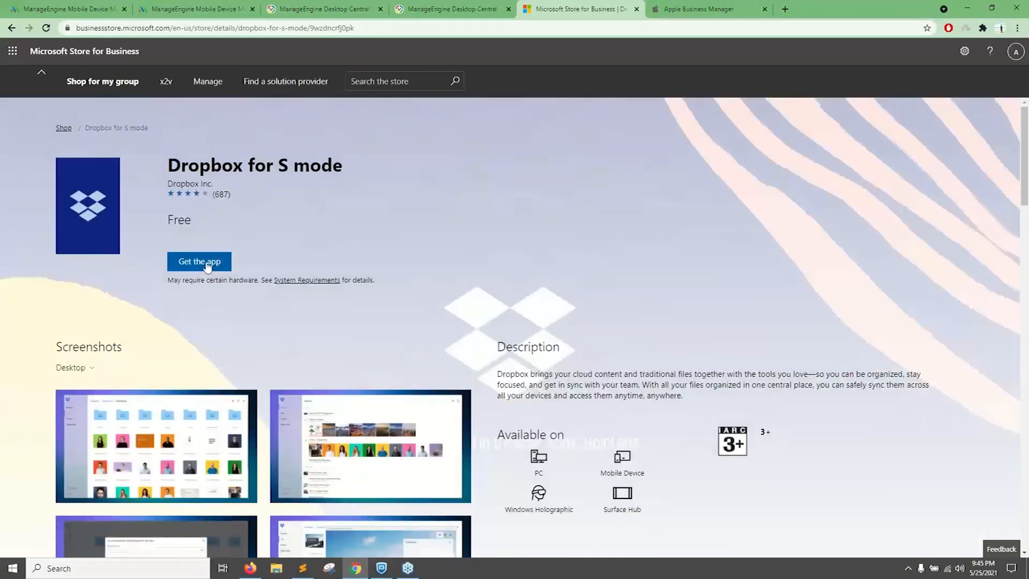
Compare the Dropbox license purchase in Apple Business Manager with the Dropbox for S mode page in Microsoft Store for Business.
{"action": "left_click", "coordinate": [683, 8]}
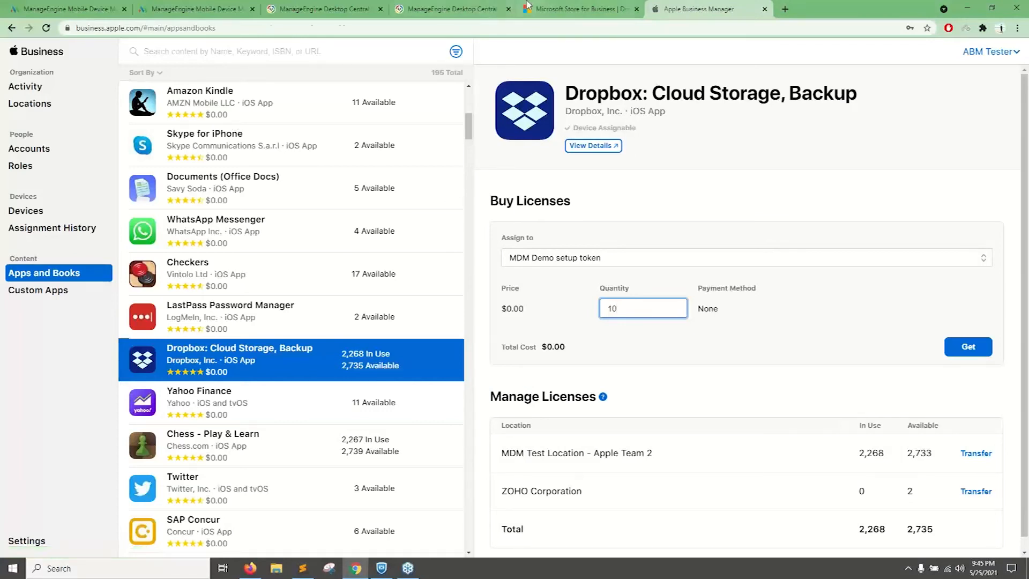
{"action": "left_click", "coordinate": [542, 8]}
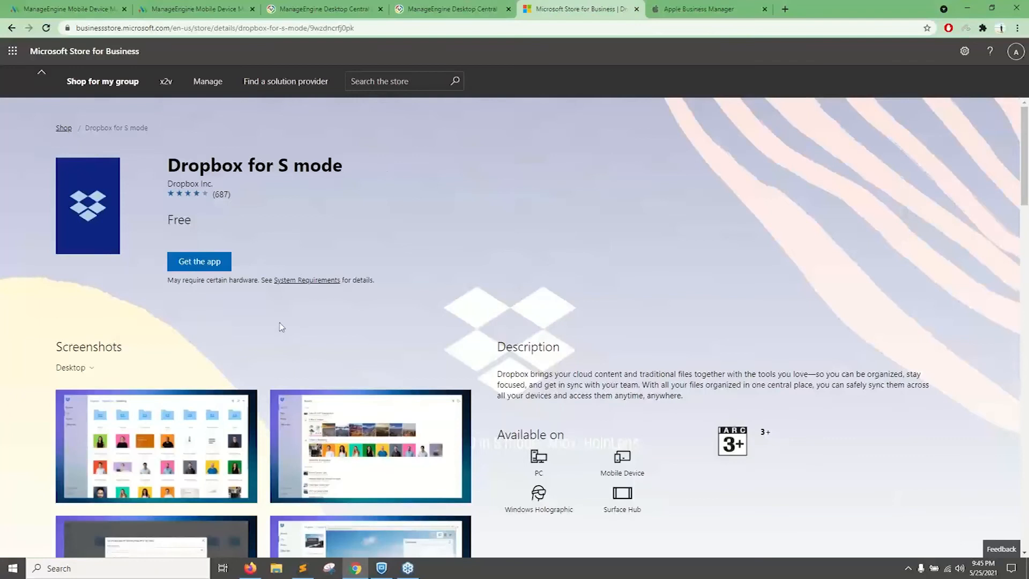
{"action": "scroll", "coordinate": [271, 302], "scroll_direction": "down", "scroll_amount": 3}
{"action": "scroll", "coordinate": [270, 298], "scroll_direction": "up", "scroll_amount": 2}
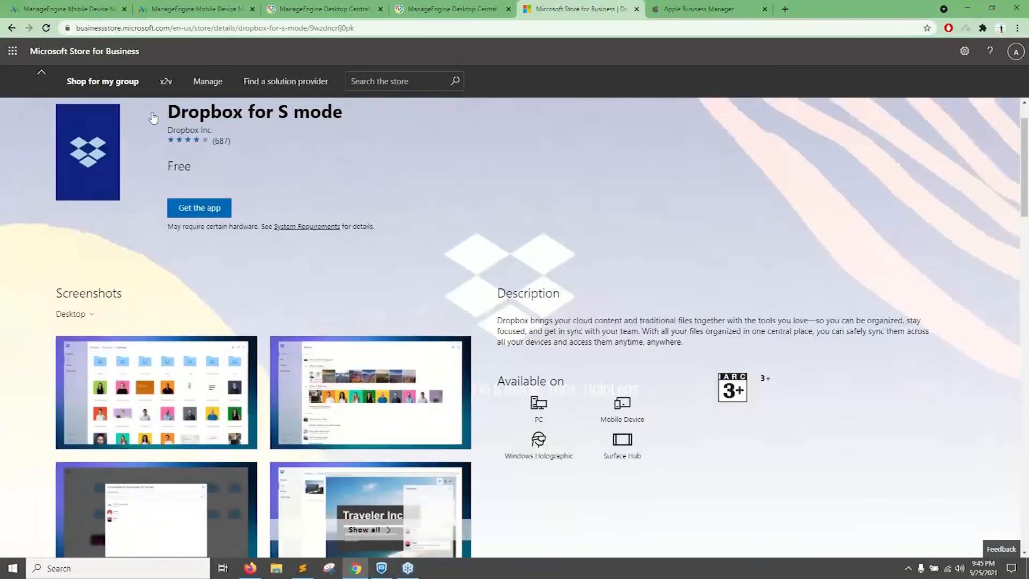
Switch to the Desktop Central cloud console and open the App Repository in mobile device management.
{"action": "left_click", "coordinate": [70, 8]}
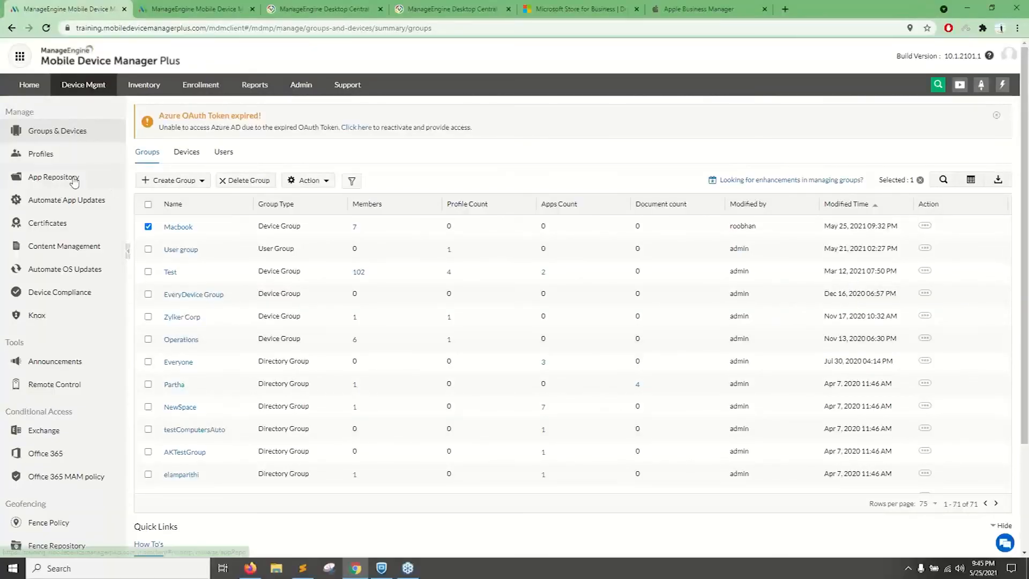
{"action": "left_click", "coordinate": [75, 183]}
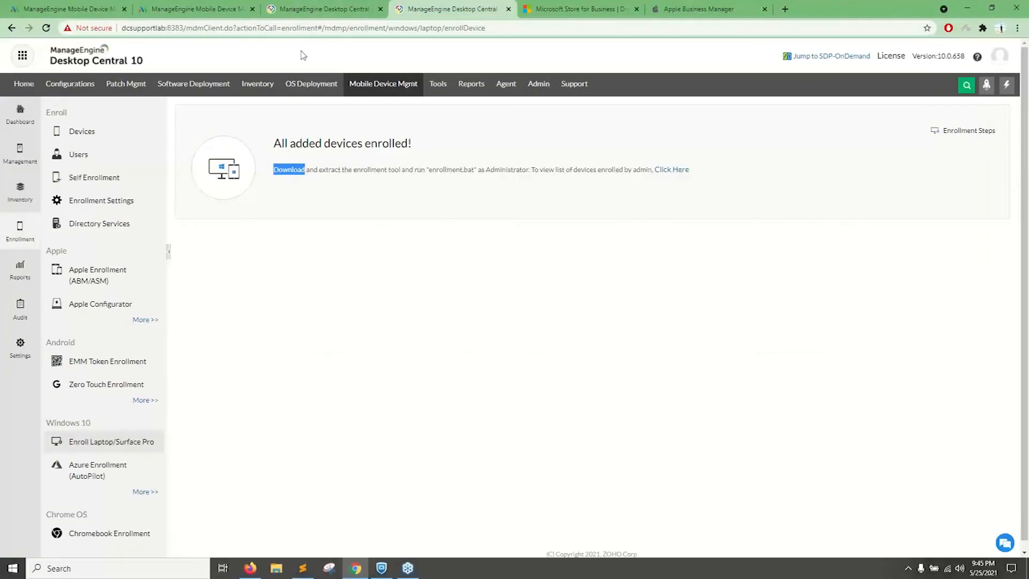
{"action": "left_click", "coordinate": [331, 8]}
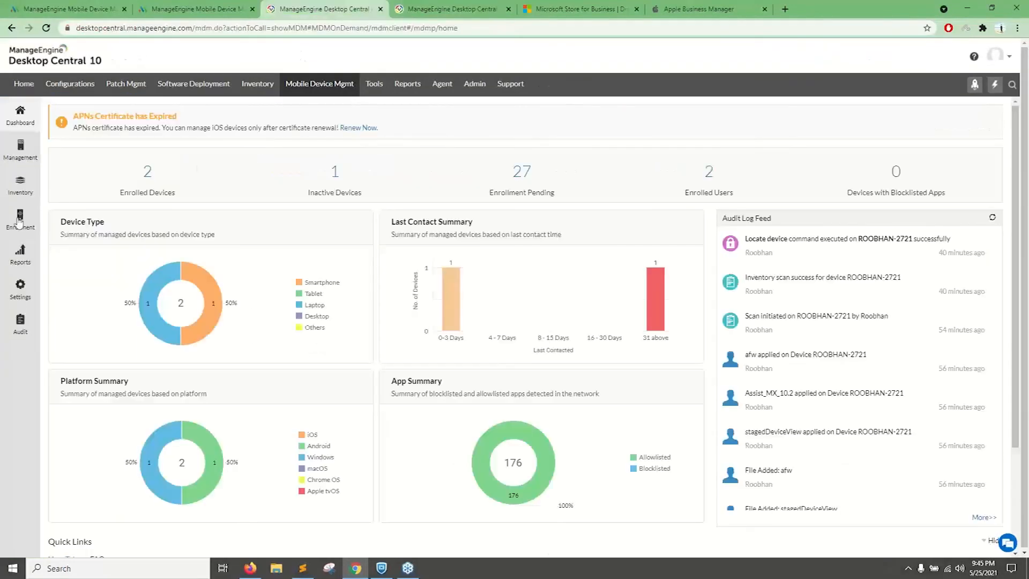
{"action": "left_click", "coordinate": [23, 160]}
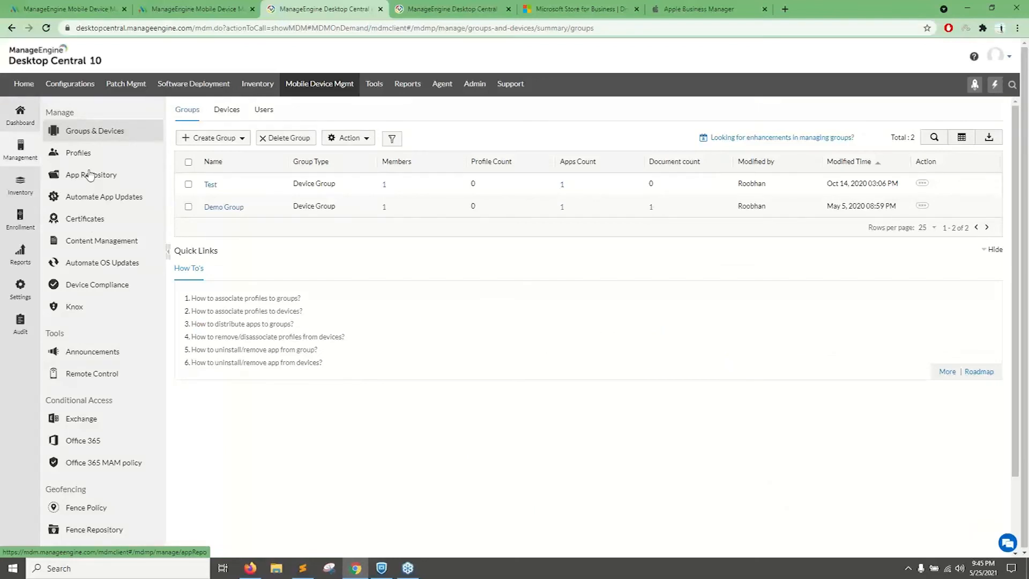
{"action": "left_click", "coordinate": [91, 181]}
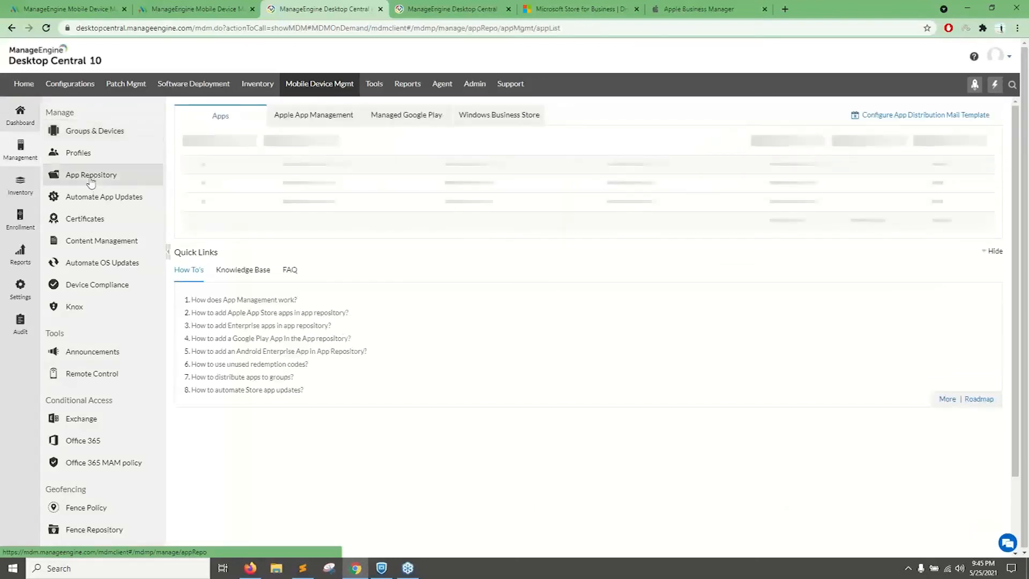
Add a Windows Enterprise App to the repository by uploading the ZylkerEnterpriseApp package from the computer.
{"action": "left_click", "coordinate": [229, 144]}
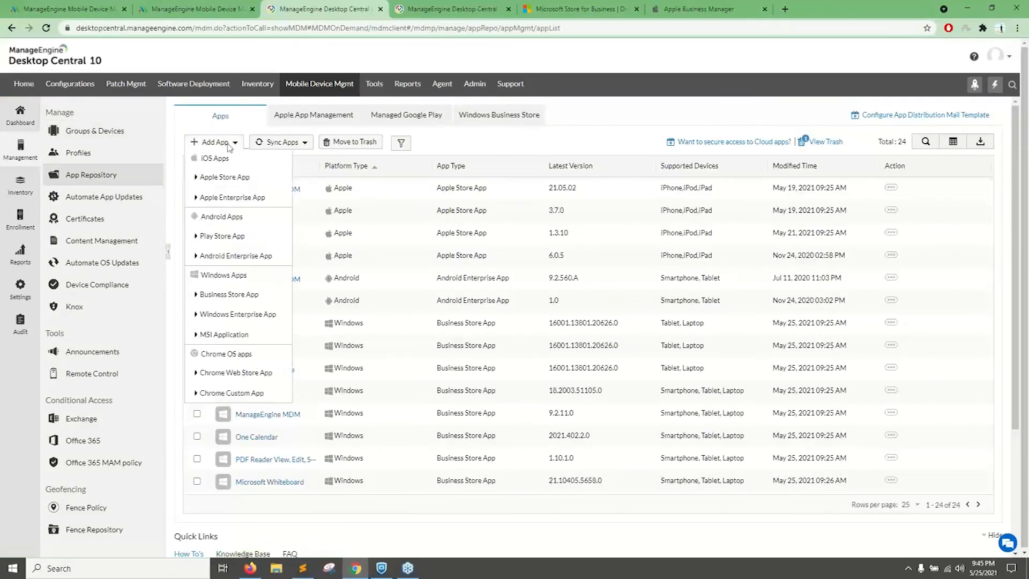
{"action": "left_click", "coordinate": [220, 319]}
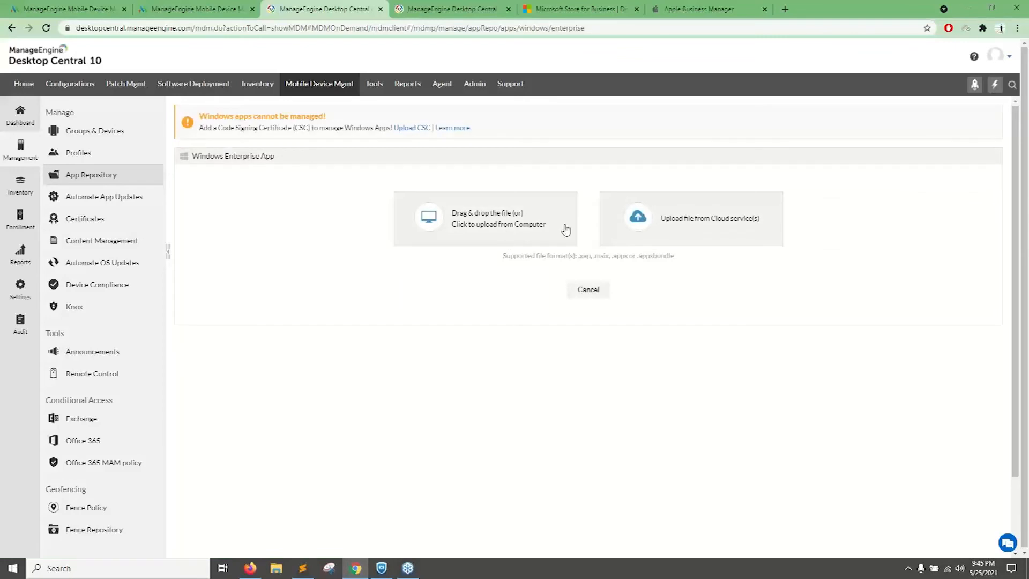
{"action": "left_click", "coordinate": [525, 231]}
{"action": "double_click", "coordinate": [269, 92]}
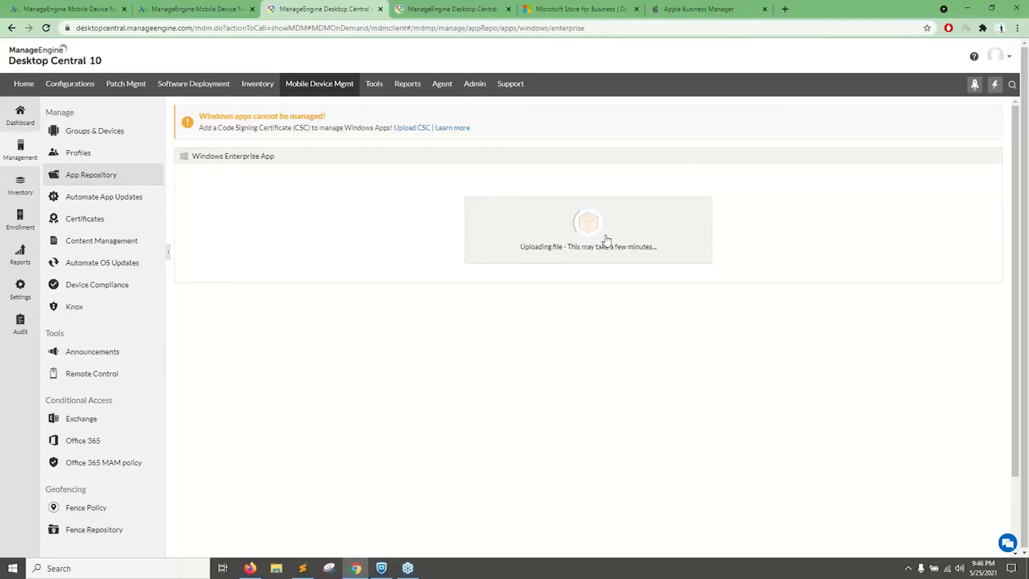
Open device management in the dcsupportlab Desktop Central console, and return to the cloud console to review the uploaded app's details form.
{"action": "left_click", "coordinate": [472, 8]}
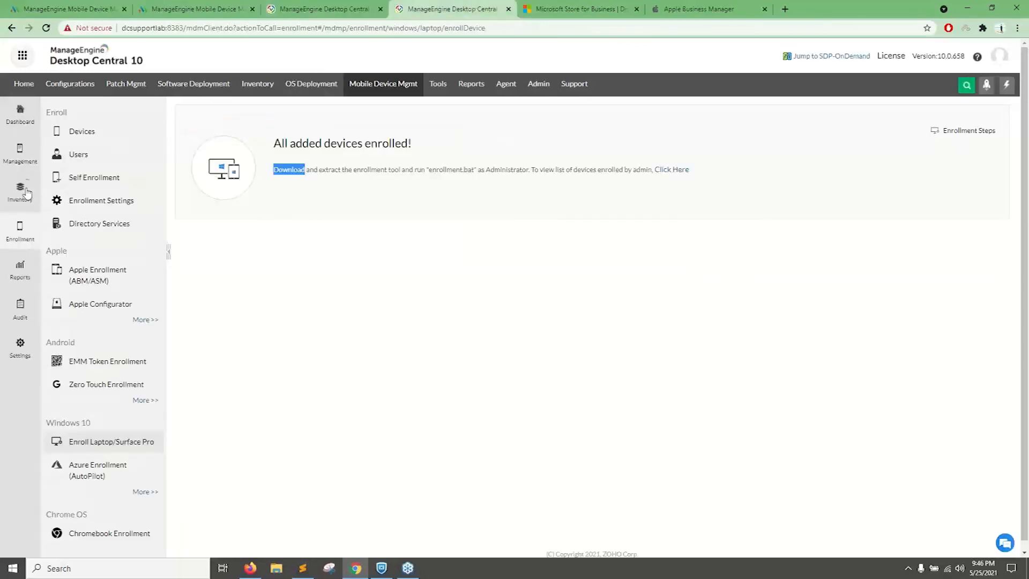
{"action": "left_click", "coordinate": [20, 151]}
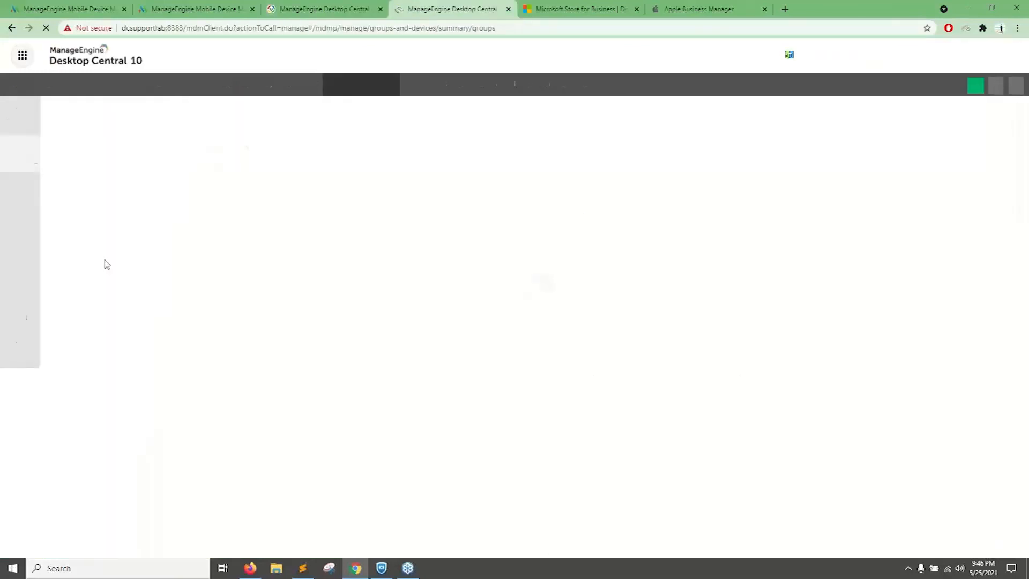
{"action": "left_click", "coordinate": [335, 6]}
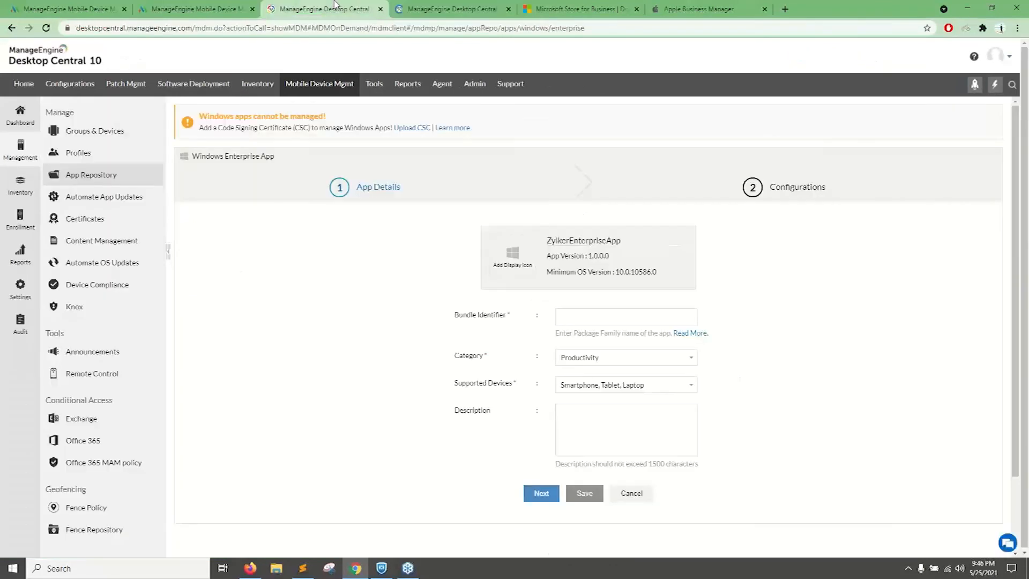
{"action": "scroll", "coordinate": [602, 295], "scroll_direction": "down", "scroll_amount": 2}
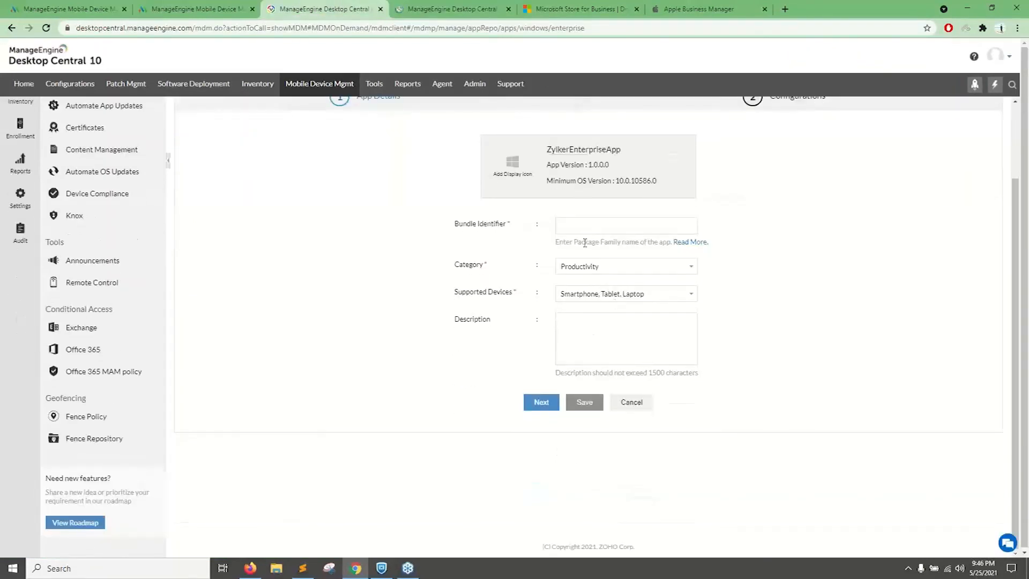
Switch from the cloud console to the dcsupportlab Desktop Central console and close the cloud console's page.
{"action": "scroll", "coordinate": [593, 267], "scroll_direction": "up", "scroll_amount": 1}
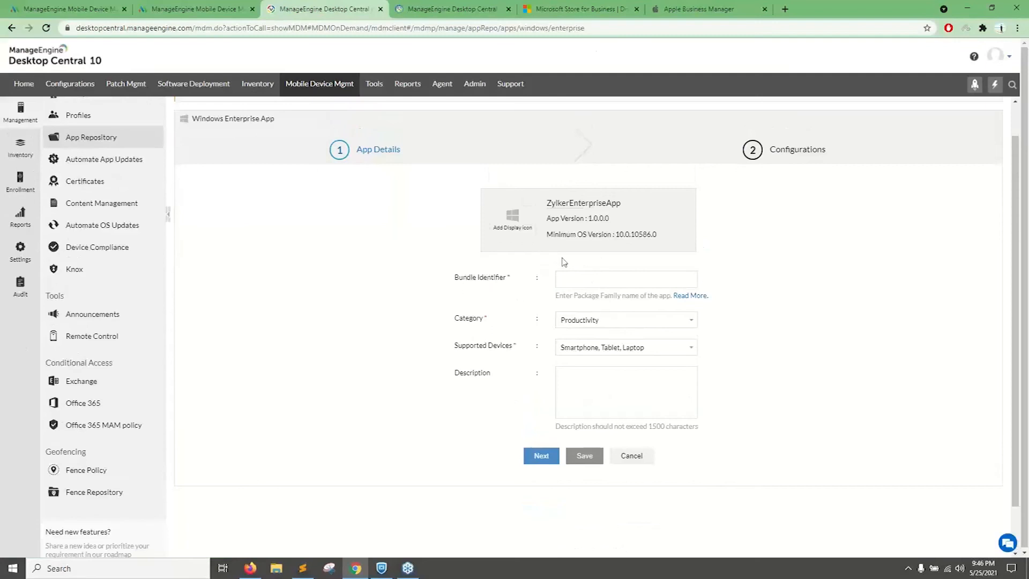
{"action": "left_click", "coordinate": [453, 9]}
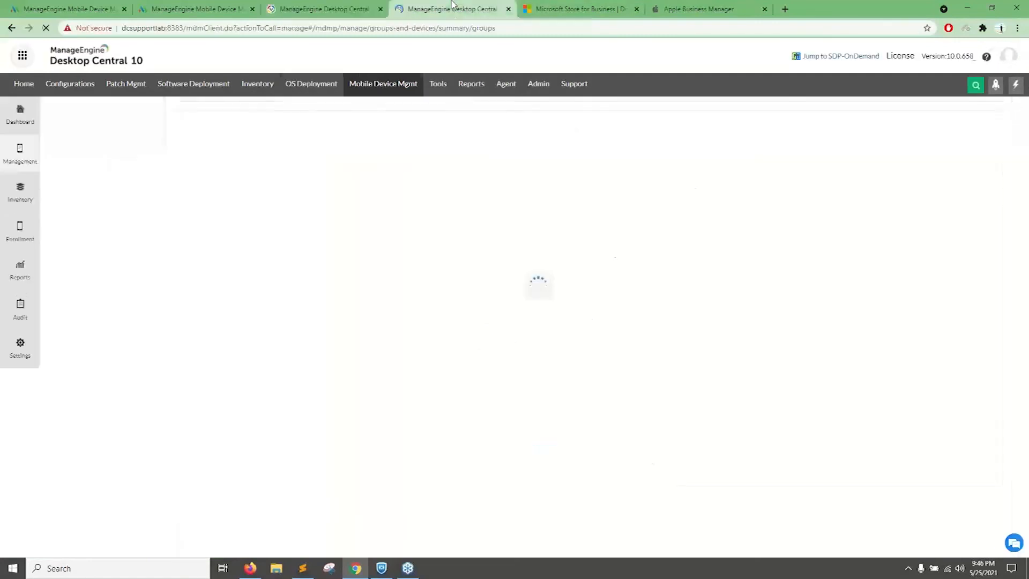
{"action": "left_click", "coordinate": [380, 9]}
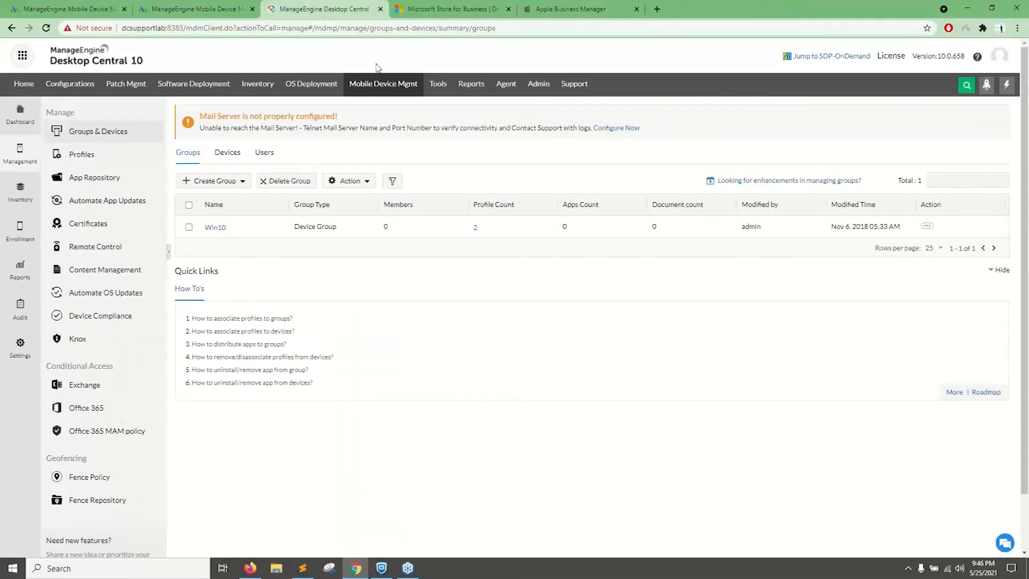
Start adding a Windows Enterprise App in the App Repository and upload the ZylkerEnterpriseApp package from the computer.
{"action": "left_click", "coordinate": [86, 177]}
{"action": "left_click", "coordinate": [215, 185]}
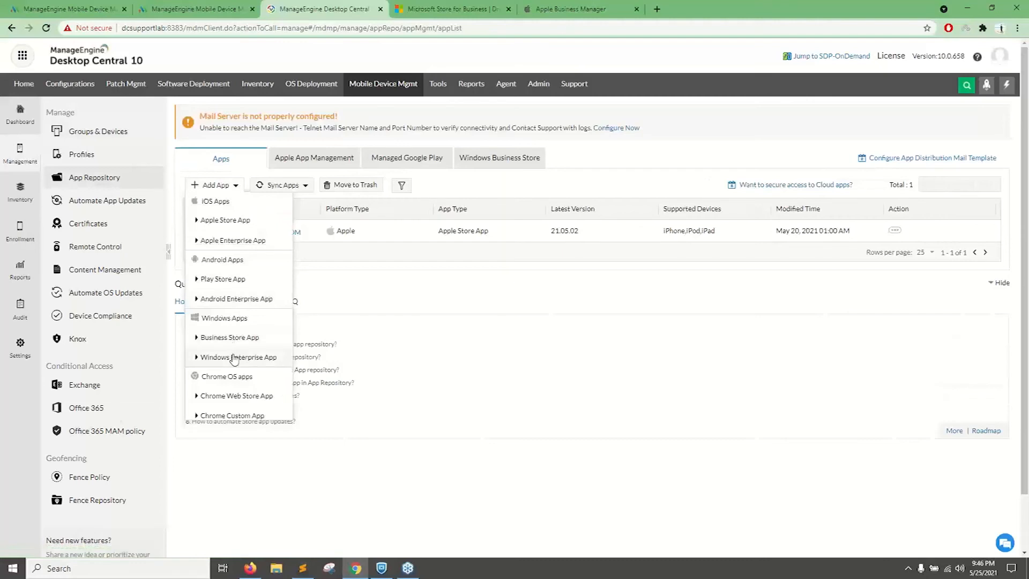
{"action": "left_click", "coordinate": [233, 357]}
{"action": "left_click", "coordinate": [579, 239]}
{"action": "double_click", "coordinate": [212, 91]}
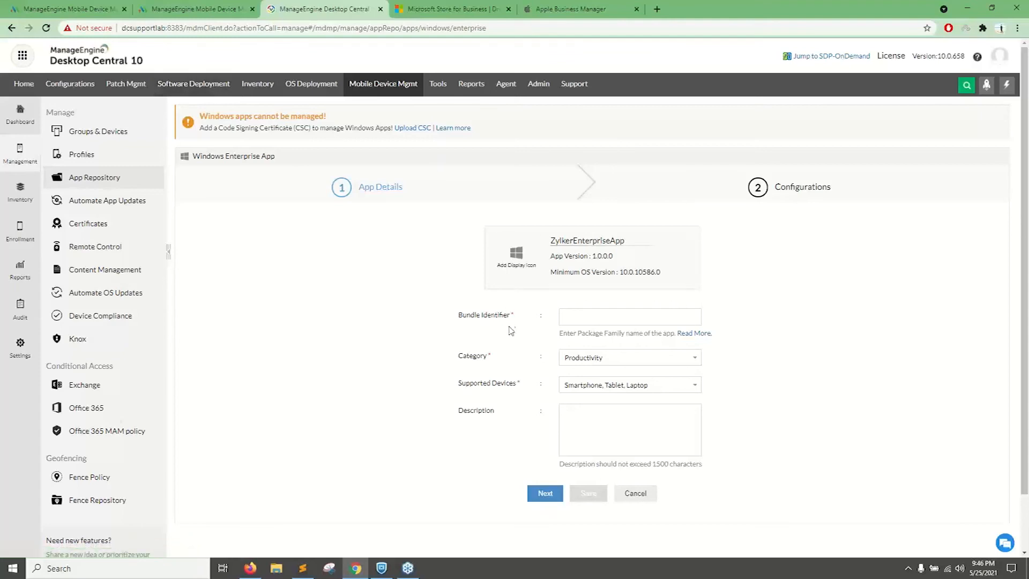
Copy the app name ZylkerEnterpriseApp into the Bundle Identifier and proceed to the app's Configurations.
{"action": "scroll", "coordinate": [509, 332], "scroll_direction": "down", "scroll_amount": 1}
{"action": "left_click", "coordinate": [550, 440]}
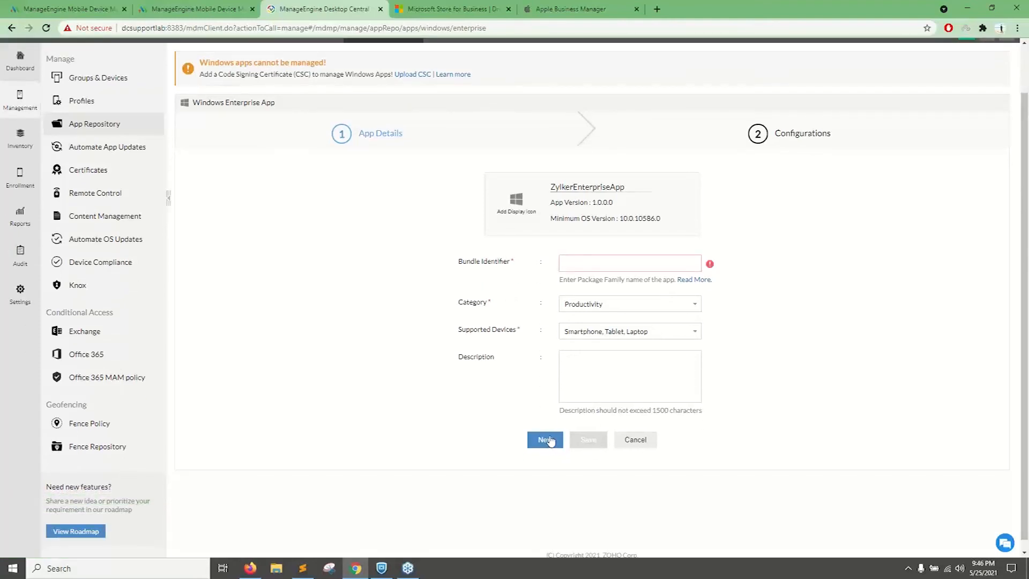
{"action": "left_click", "coordinate": [623, 268]}
{"action": "left_click_drag", "start_coordinate": [630, 186], "coordinate": [550, 188]}
{"action": "key", "text": "ctrl+c"}
{"action": "left_click", "coordinate": [579, 262]}
{"action": "key", "text": "ctrl+v"}
{"action": "left_click", "coordinate": [546, 440]}
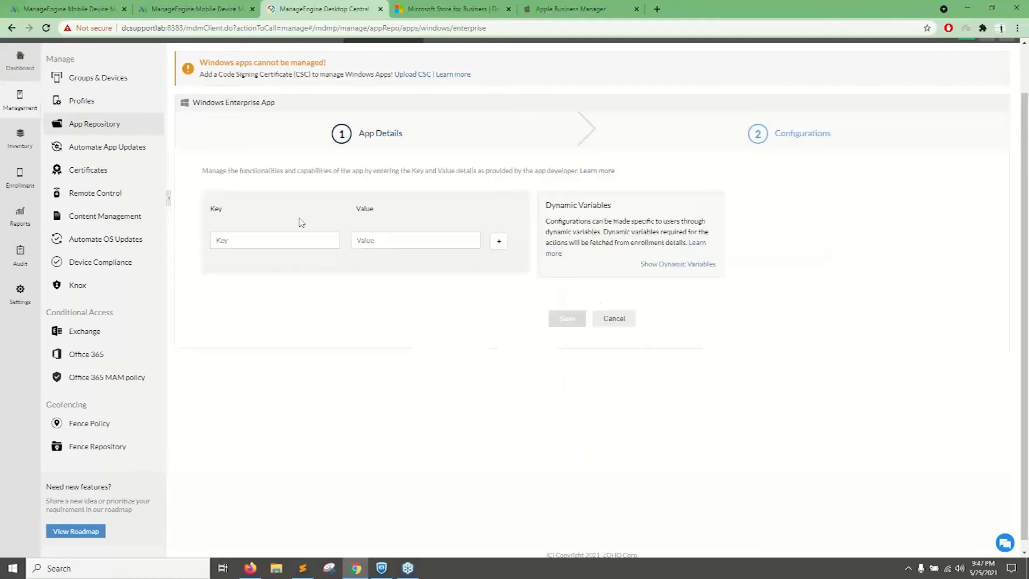
Review the app's key and value configuration fields, and leave the form for Groups & Devices.
{"action": "scroll", "coordinate": [331, 240], "scroll_direction": "up", "scroll_amount": 1}
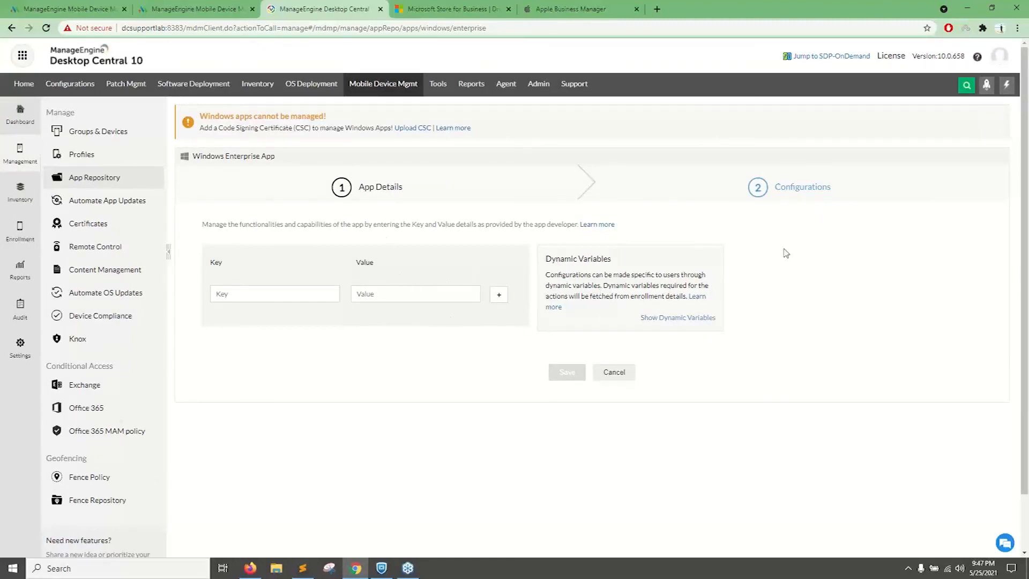
{"action": "left_click", "coordinate": [298, 294]}
{"action": "left_click", "coordinate": [117, 134]}
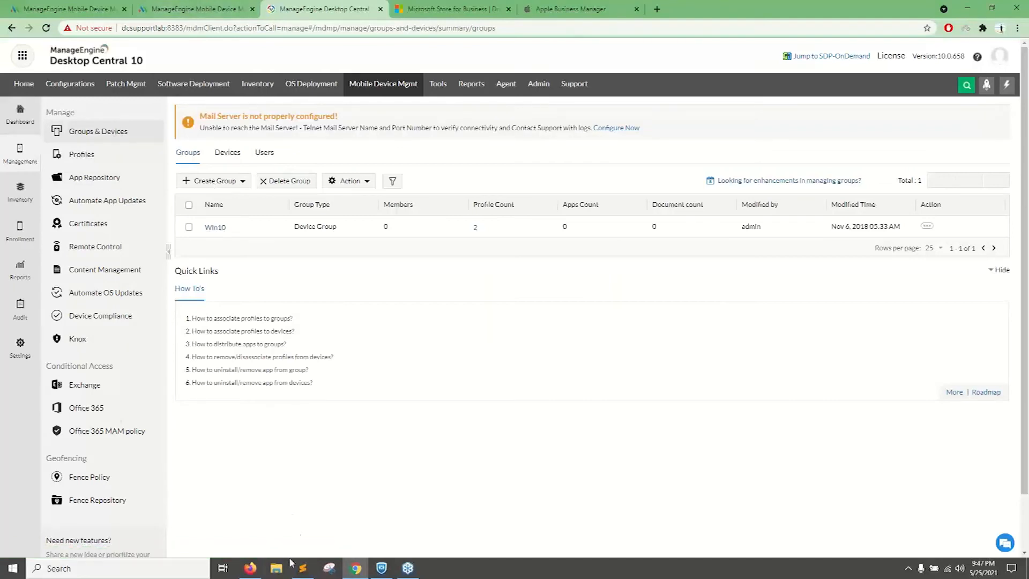
Switch to the Mobile Device Manager Plus training console and start adding a document in Content Management.
{"action": "left_click", "coordinate": [250, 568]}
{"action": "left_click", "coordinate": [356, 459]}
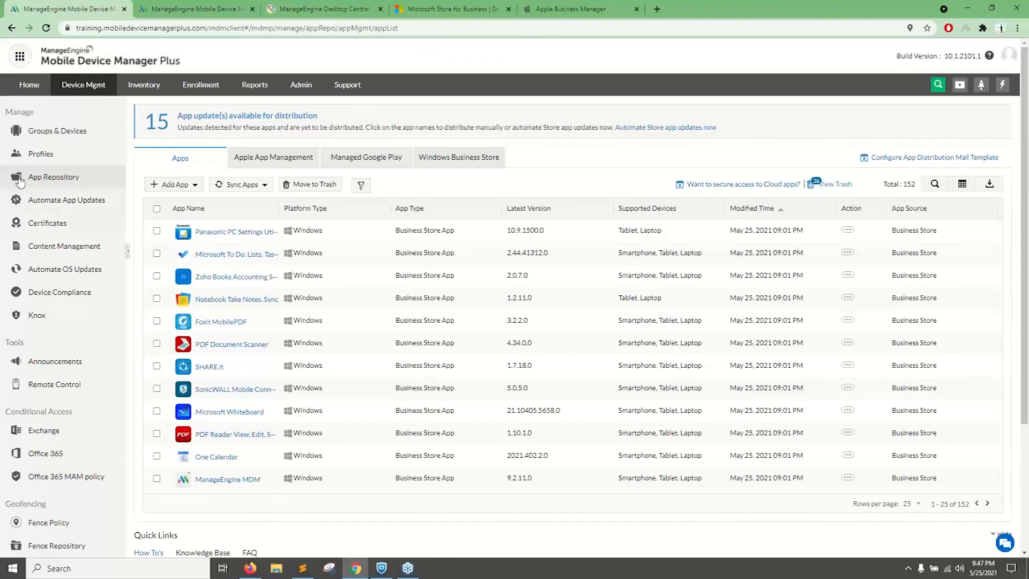
{"action": "left_click", "coordinate": [73, 249]}
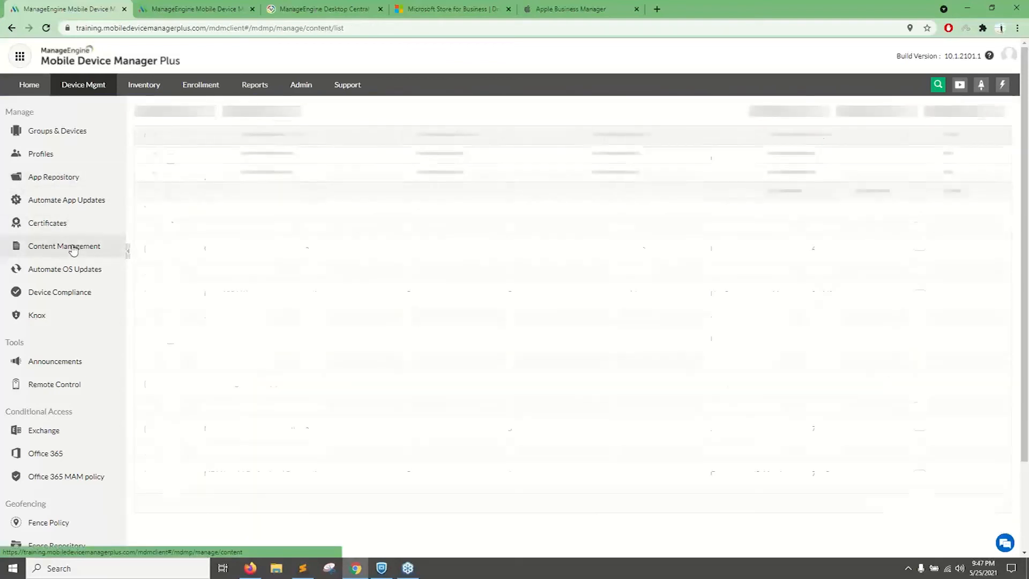
{"action": "left_click", "coordinate": [148, 110]}
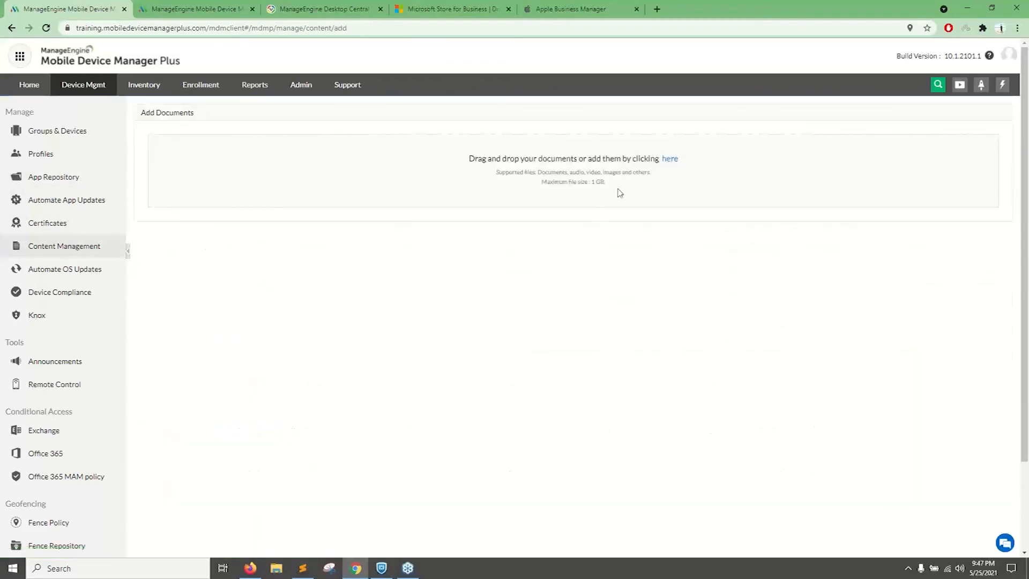
Upload General compliance.pdf from the Webinar folder, review the supported file types and size limit, and finish adding the document.
{"action": "left_click", "coordinate": [674, 158]}
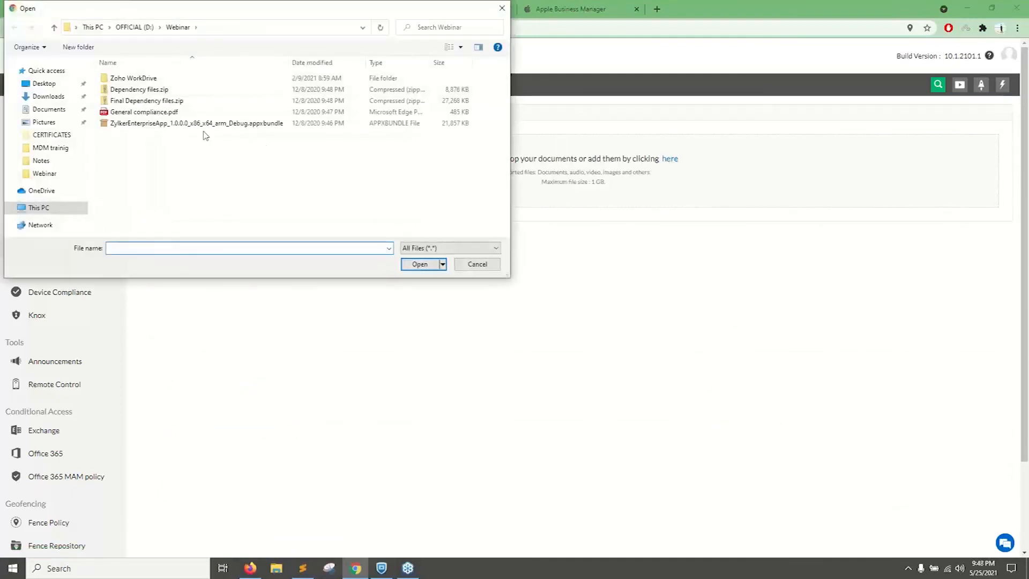
{"action": "double_click", "coordinate": [157, 112]}
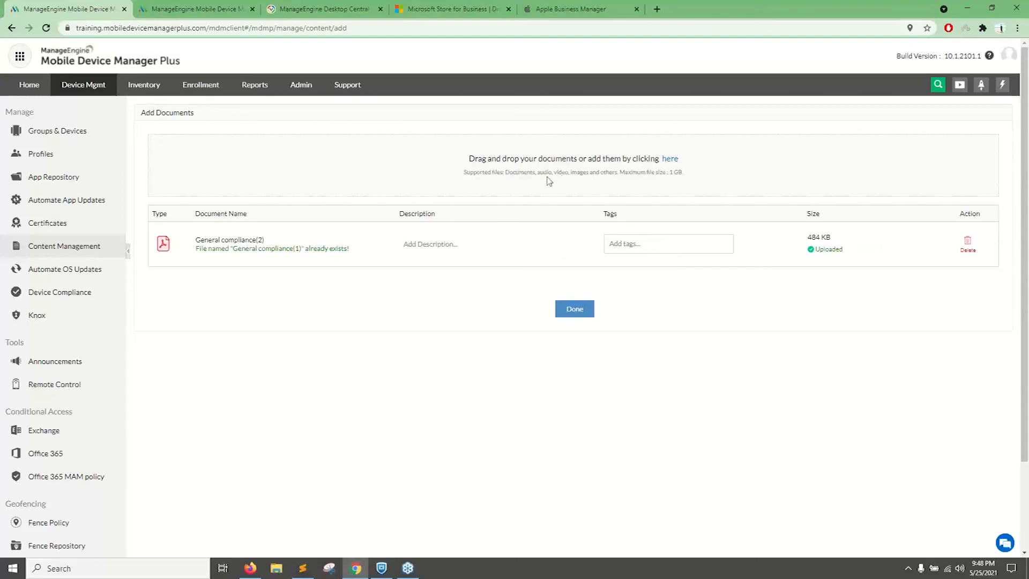
{"action": "left_click_drag", "start_coordinate": [568, 174], "coordinate": [611, 174]}
{"action": "left_click_drag", "start_coordinate": [682, 173], "coordinate": [476, 178]}
{"action": "left_click", "coordinate": [815, 223]}
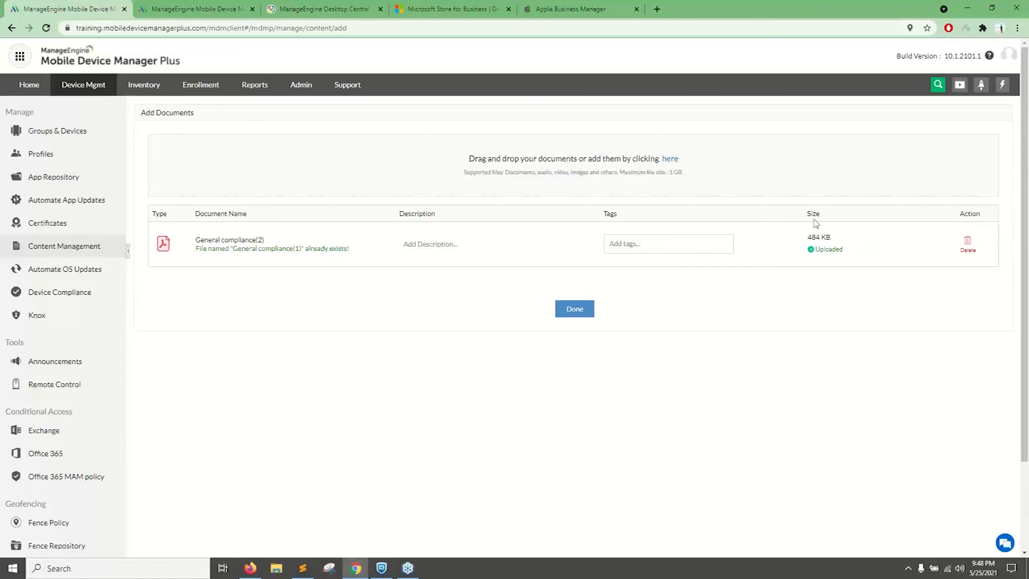
{"action": "left_click", "coordinate": [573, 310]}
Try sharing documents 01, Calls and DP with the Sales Depart..., Customer Rel..., Group1 and DC groups, and close the selection unconfirmed.
{"action": "left_click", "coordinate": [148, 190]}
{"action": "left_click", "coordinate": [148, 213]}
{"action": "left_click", "coordinate": [148, 235]}
{"action": "left_click", "coordinate": [202, 145]}
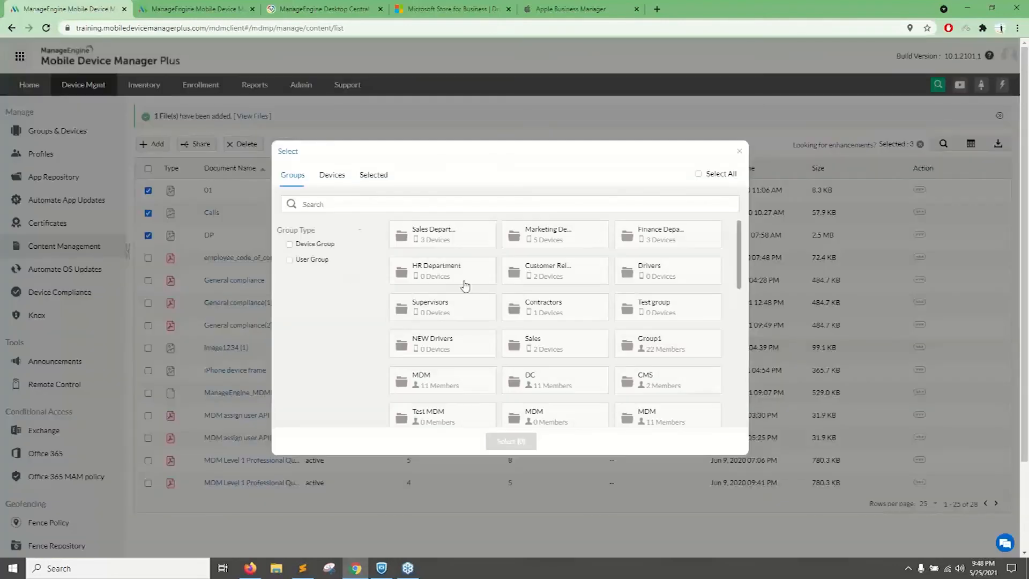
{"action": "left_click", "coordinate": [449, 240]}
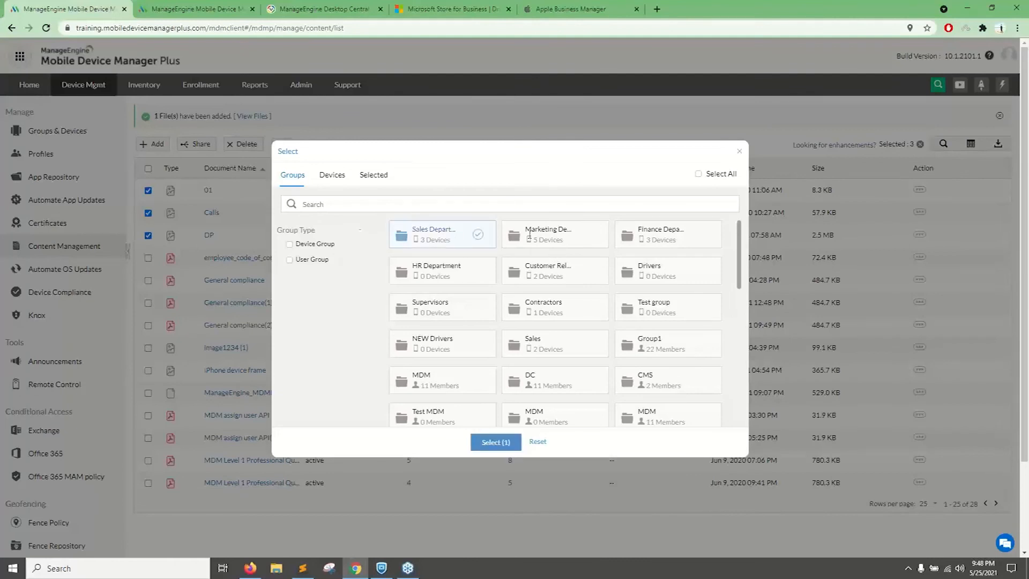
{"action": "left_click", "coordinate": [334, 176]}
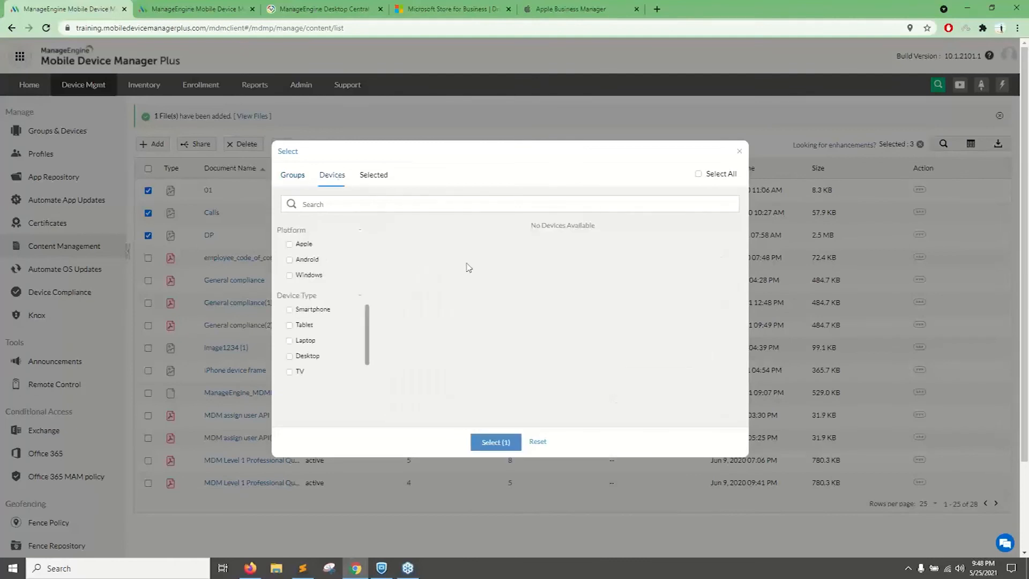
{"action": "left_click", "coordinate": [293, 176]}
{"action": "left_click", "coordinate": [567, 285]}
{"action": "left_click", "coordinate": [620, 351]}
{"action": "left_click", "coordinate": [584, 390]}
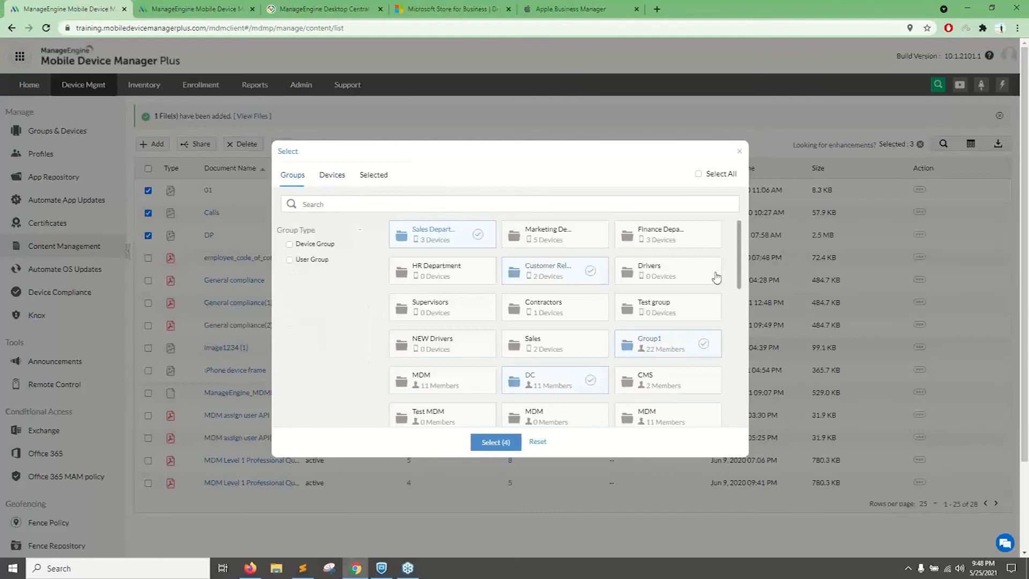
{"action": "left_click", "coordinate": [740, 152]}
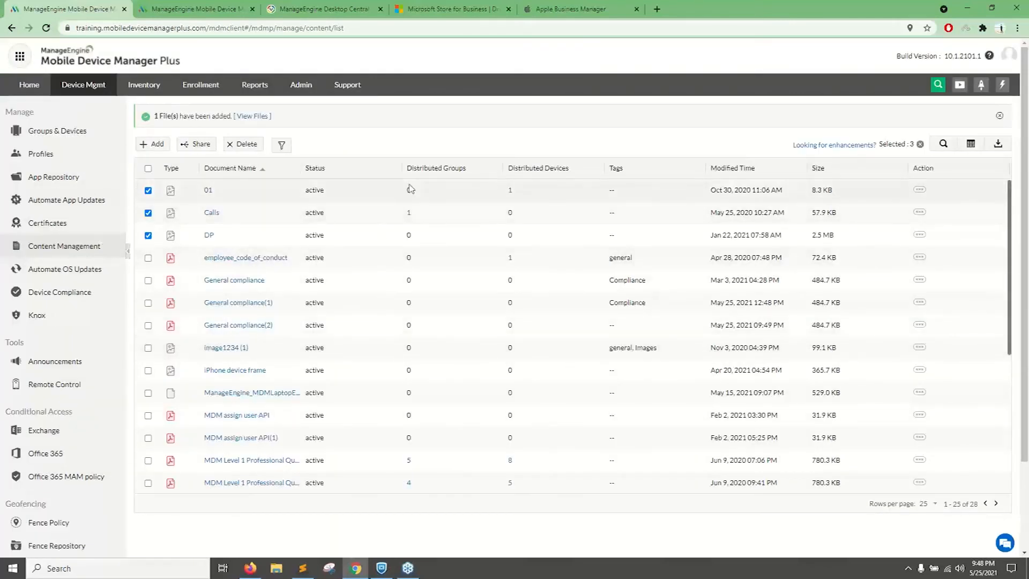
Switch to the ManageEngine MDM app on the computer and open its Content Catalog.
{"action": "left_click", "coordinate": [14, 570]}
{"action": "type", "text": "man"}
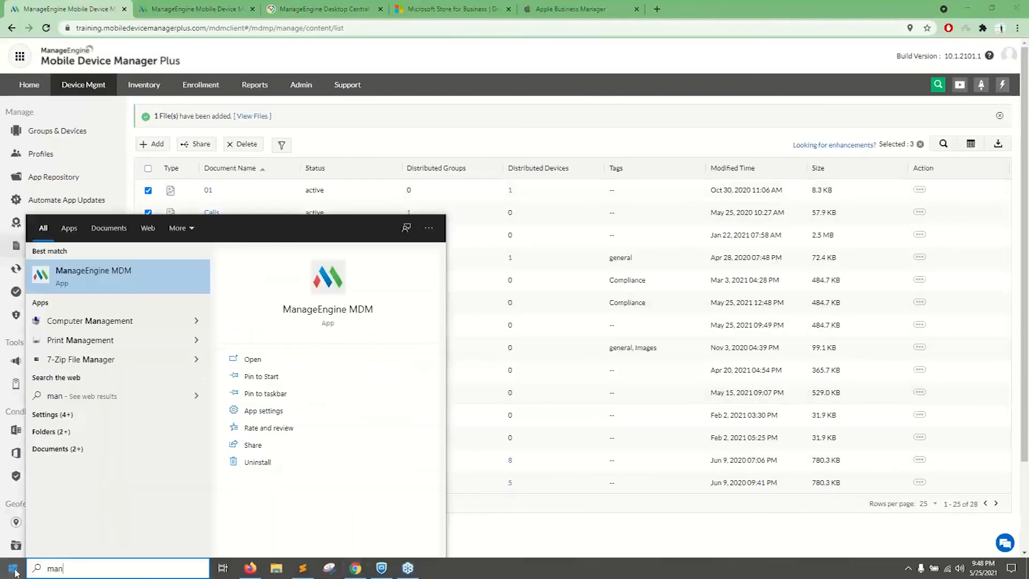
{"action": "key", "text": "Return"}
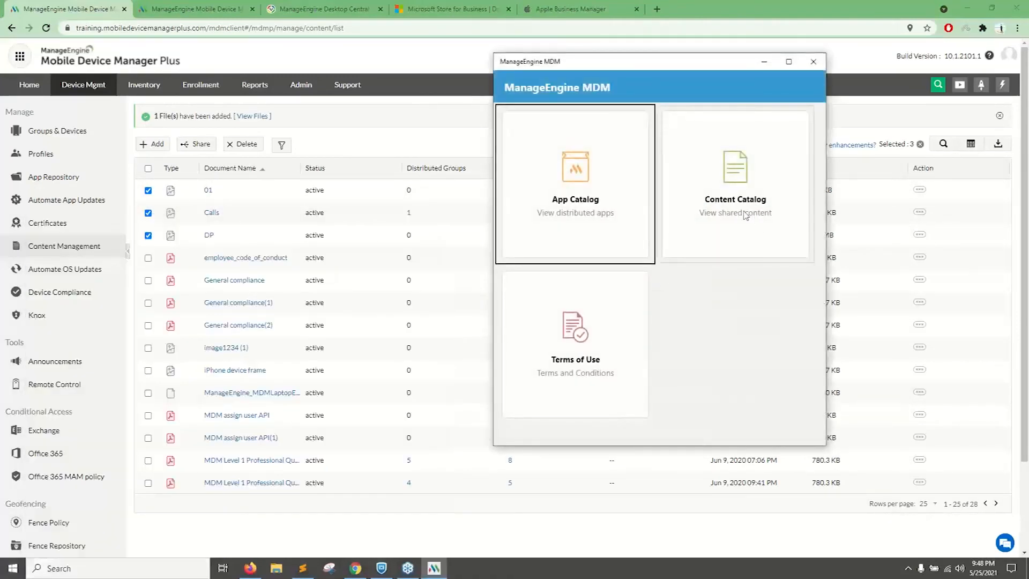
{"action": "left_click", "coordinate": [745, 215]}
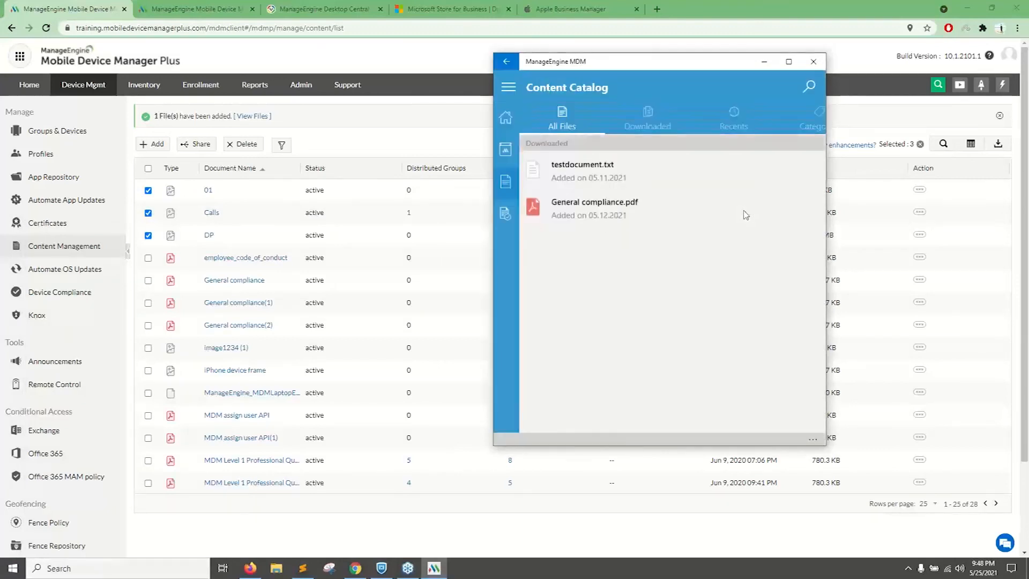
Read General compliance.pdf in the Content Catalog, go back to the app's home page and return to the browser console.
{"action": "left_click", "coordinate": [607, 209]}
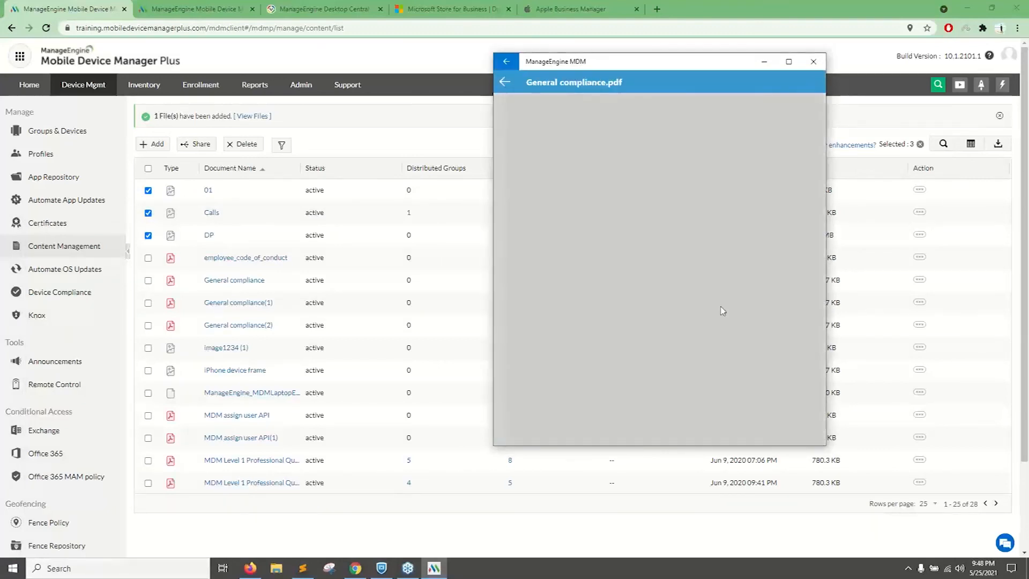
{"action": "scroll", "coordinate": [664, 300], "scroll_direction": "down", "scroll_amount": 1}
{"action": "scroll", "coordinate": [646, 232], "scroll_direction": "up", "scroll_amount": 1}
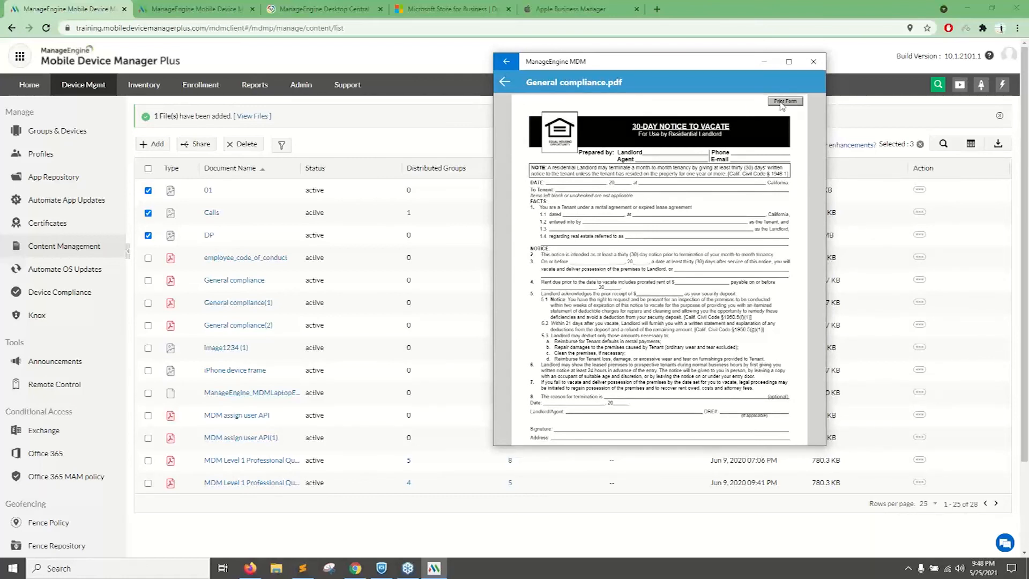
{"action": "left_click", "coordinate": [508, 84]}
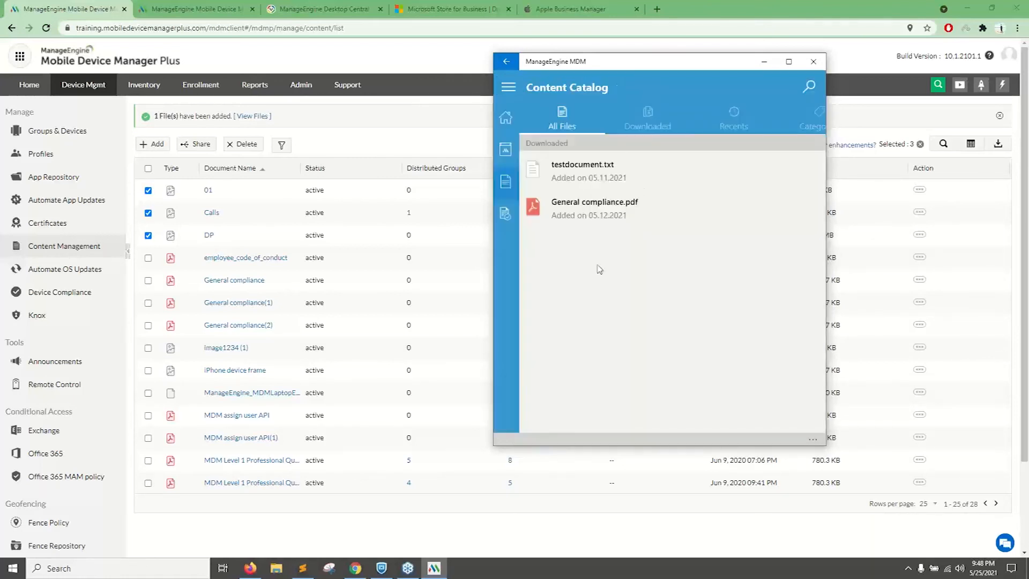
{"action": "left_click", "coordinate": [509, 120]}
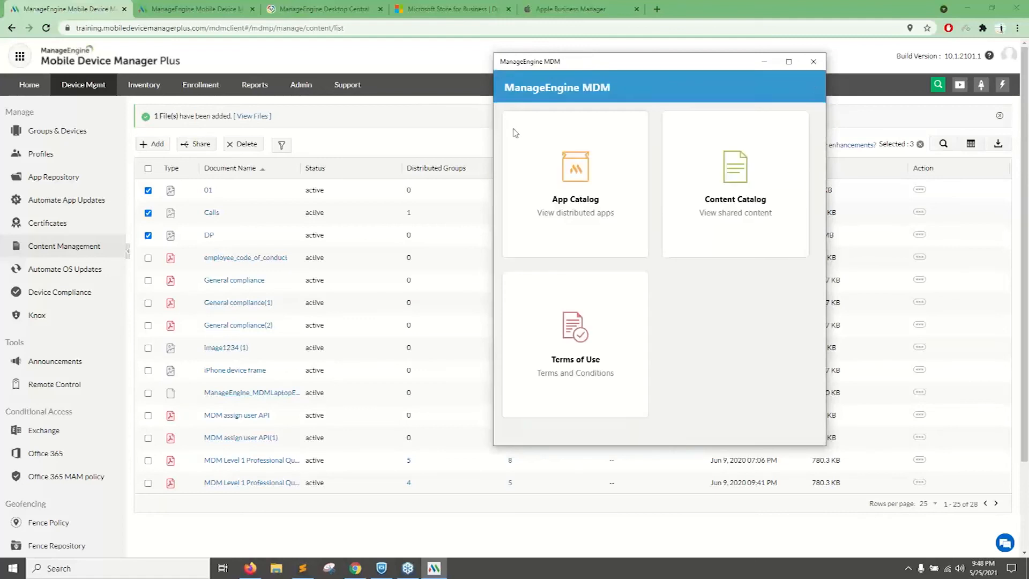
{"action": "left_click", "coordinate": [413, 152]}
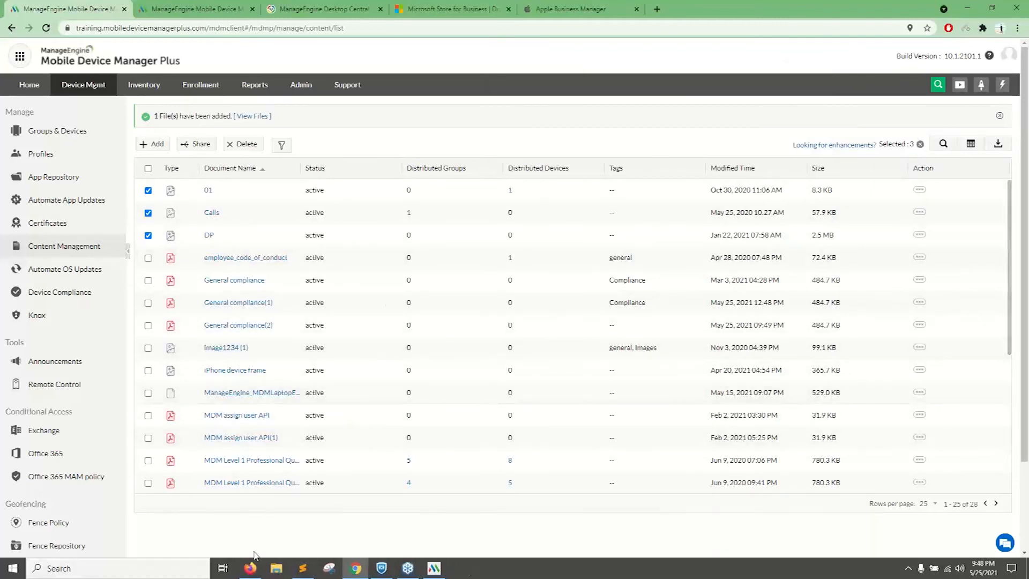
View the available actions for the Calls document, and advance the presentation one slide before returning to the console.
{"action": "left_click", "coordinate": [920, 212]}
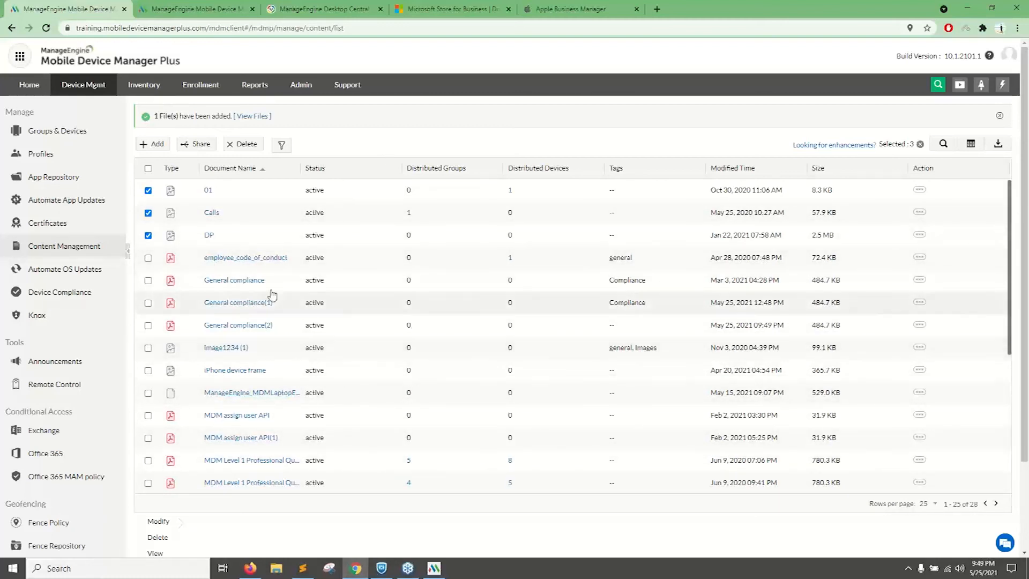
{"action": "left_click", "coordinate": [255, 568]}
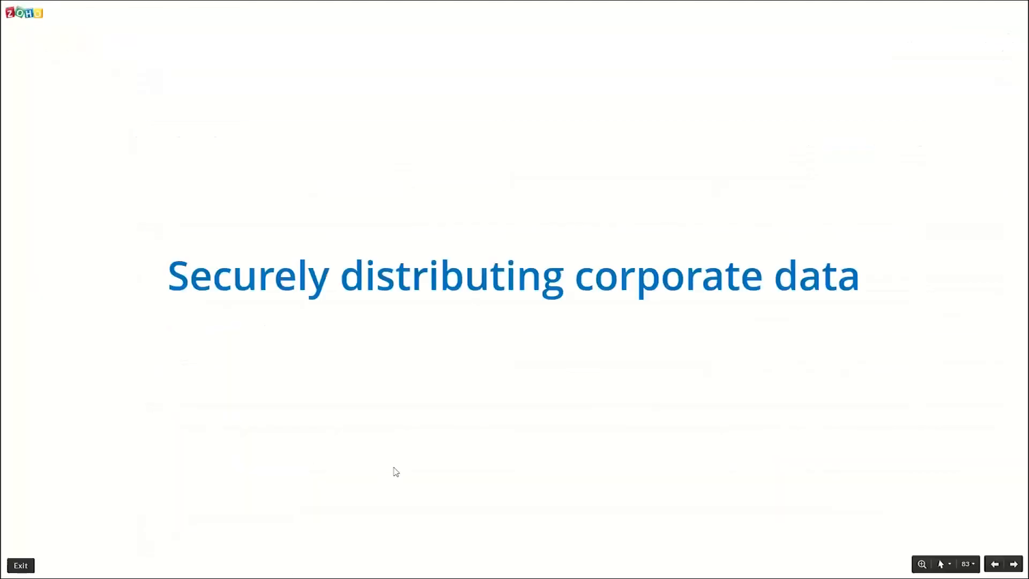
{"action": "key", "text": "Right"}
{"action": "key", "text": "alt+Tab"}
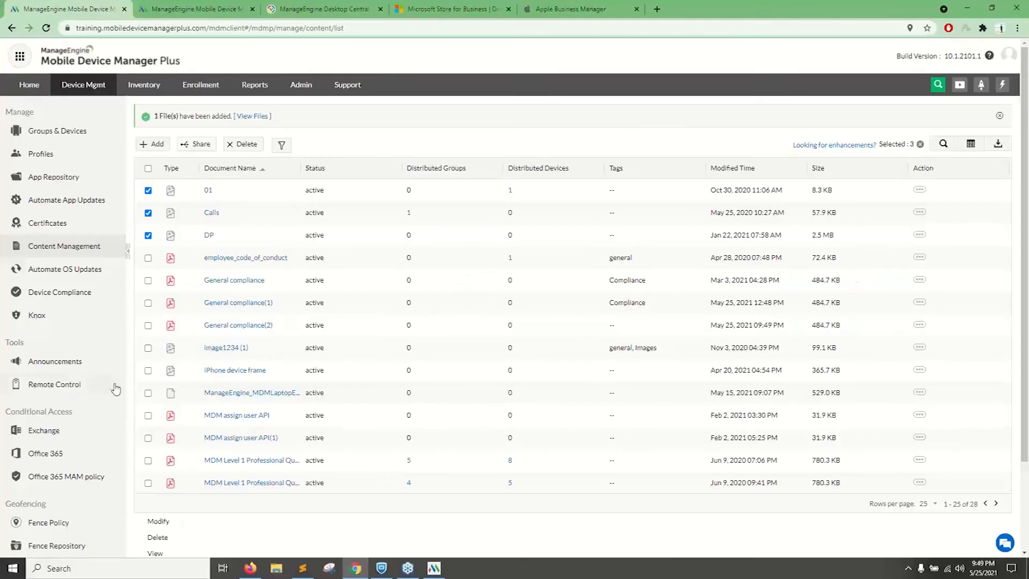
Open the Announcements list under the device management tools and reload the page.
{"action": "left_click", "coordinate": [40, 363]}
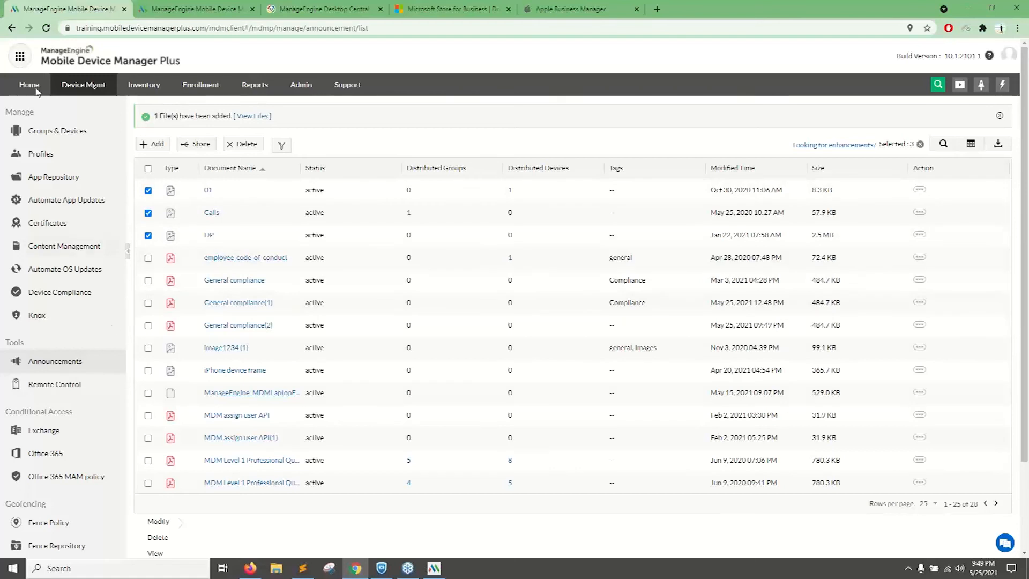
{"action": "left_click", "coordinate": [47, 28]}
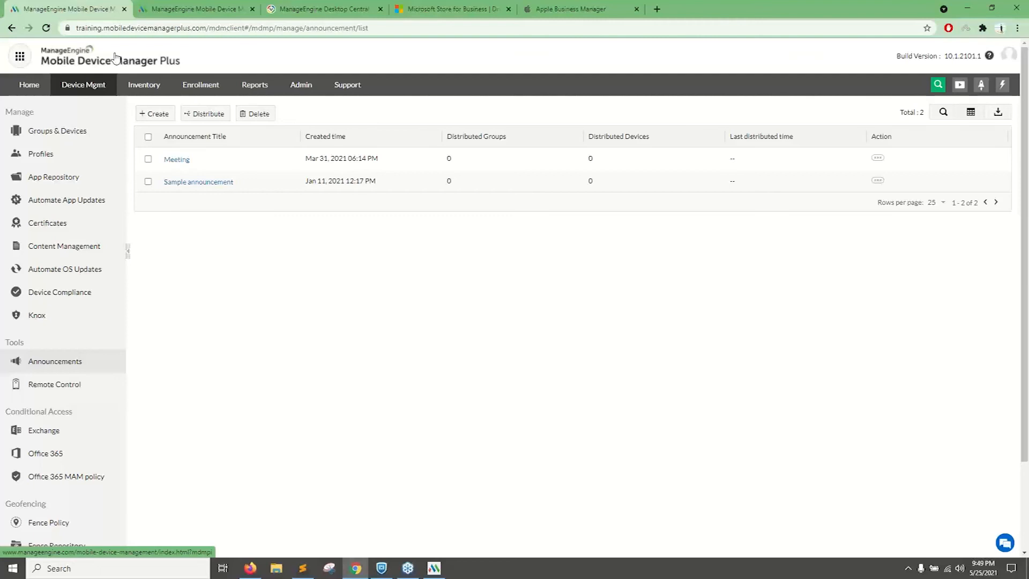
{"action": "double_click", "coordinate": [15, 342]}
{"action": "left_click", "coordinate": [169, 405]}
Look over the remaining device management sections, and switch to the presentation's Scenarios and solutions slide.
{"action": "scroll", "coordinate": [172, 403], "scroll_direction": "down", "scroll_amount": 2}
{"action": "scroll", "coordinate": [173, 402], "scroll_direction": "up", "scroll_amount": 2}
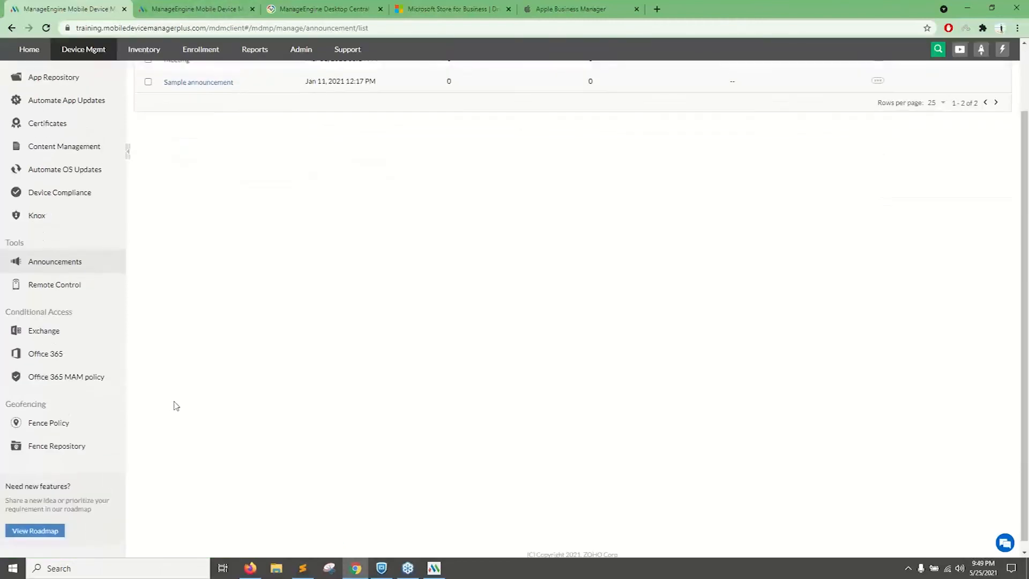
{"action": "scroll", "coordinate": [177, 406], "scroll_direction": "up", "scroll_amount": 1}
{"action": "mouse_move", "coordinate": [252, 566]}
{"action": "left_click", "coordinate": [270, 547]}
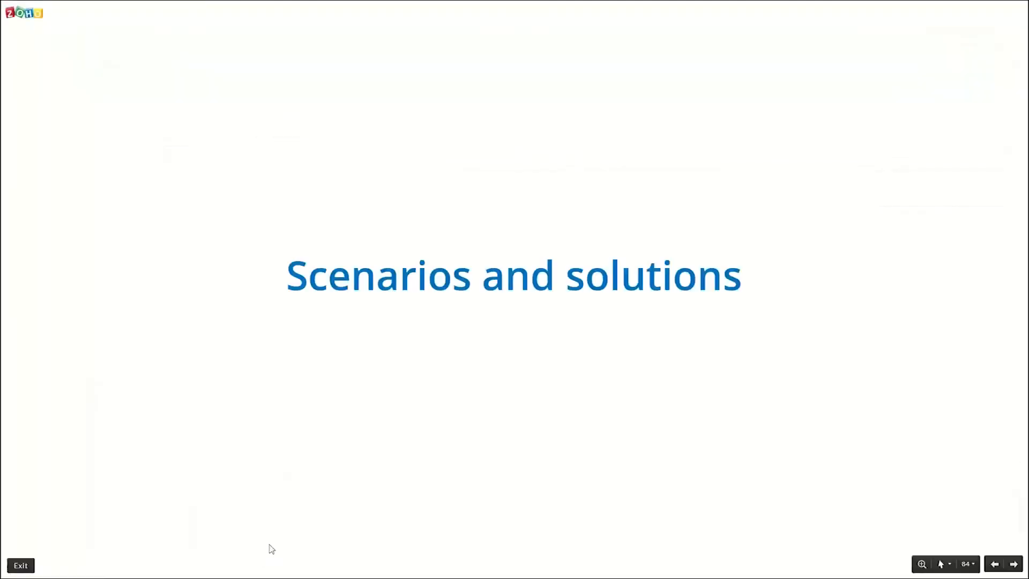
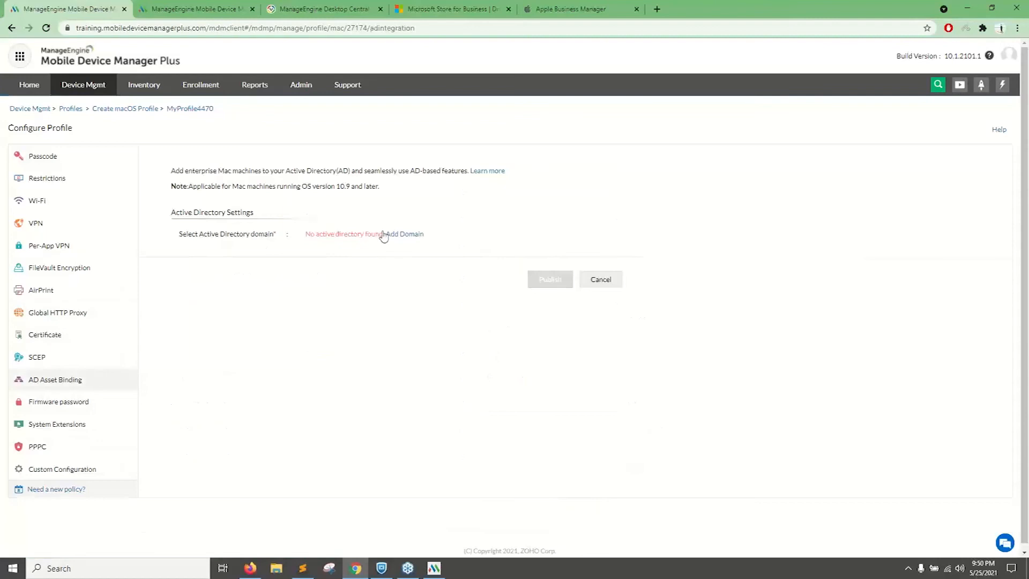
Go from the AD Asset Binding policy to the directory services domain list, and switch to the Desktop Central console.
{"action": "left_click", "coordinate": [413, 236]}
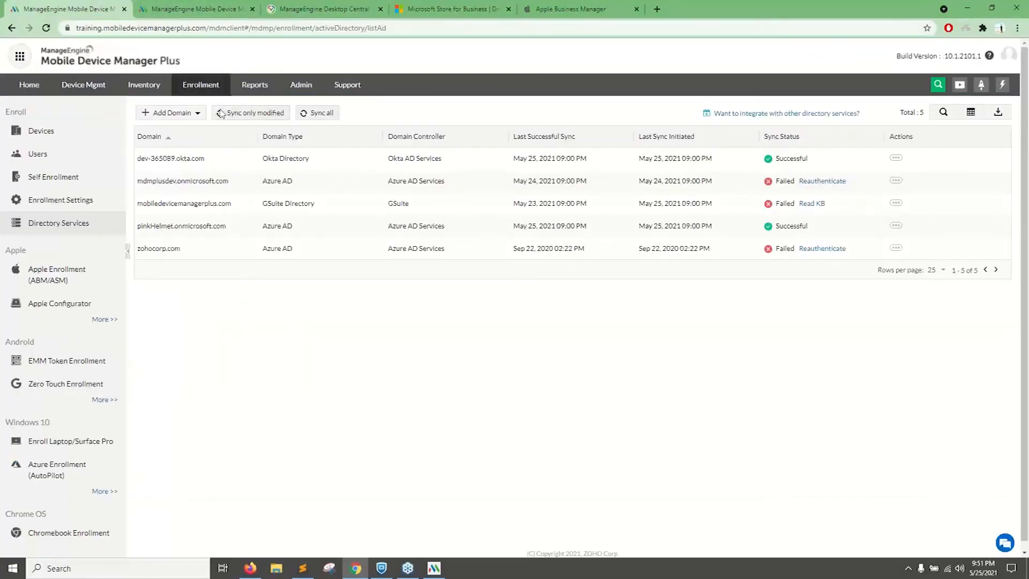
{"action": "left_click", "coordinate": [304, 4]}
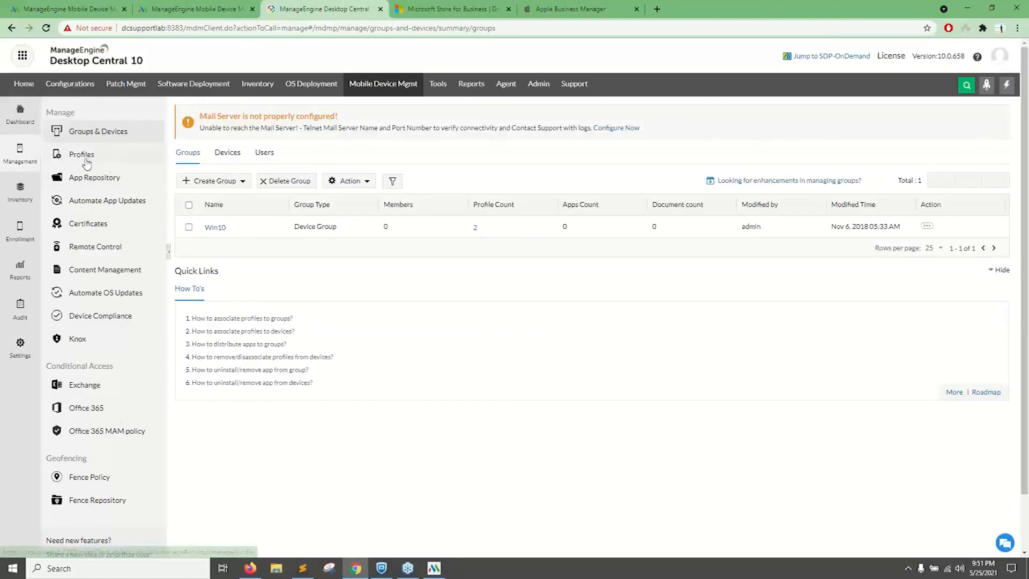
Create a macOS profile in Desktop Central's mobile device management and open its AD Asset Binding policy.
{"action": "left_click", "coordinate": [86, 162]}
{"action": "left_click", "coordinate": [229, 161]}
{"action": "left_click", "coordinate": [210, 238]}
{"action": "left_click", "coordinate": [556, 260]}
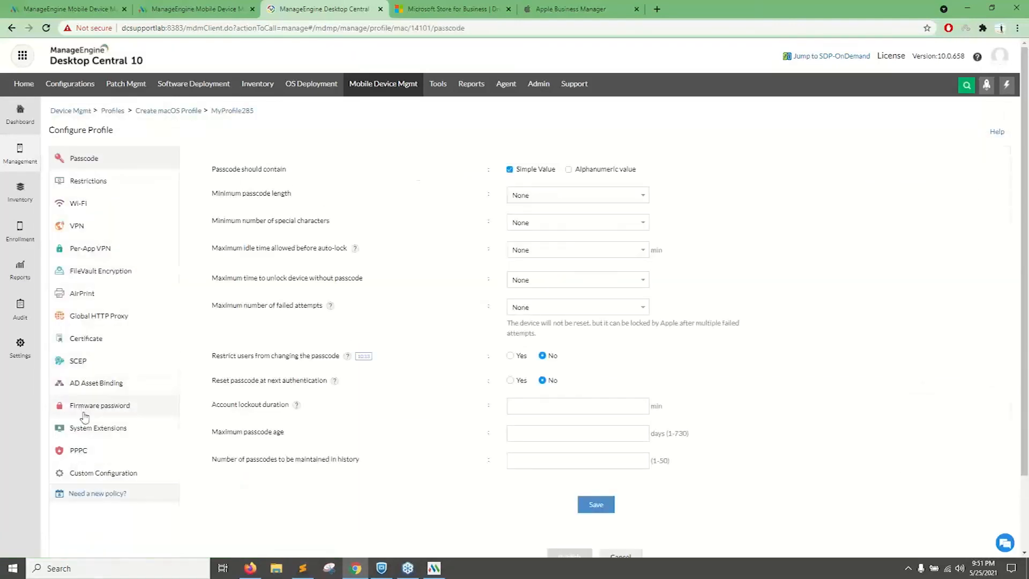
{"action": "left_click", "coordinate": [87, 386]}
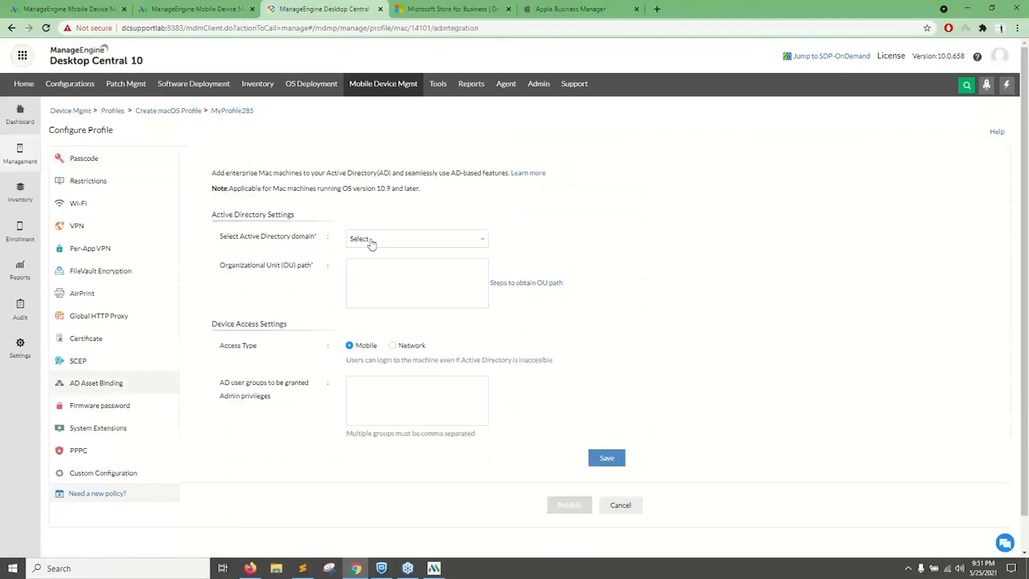
Select zohocorp as the Active Directory domain and highlight the Organizational Unit (OU) path setting.
{"action": "left_click", "coordinate": [372, 242]}
{"action": "left_click", "coordinate": [367, 304]}
{"action": "left_click", "coordinate": [365, 303]}
{"action": "left_click_drag", "start_coordinate": [220, 298], "coordinate": [274, 303]}
{"action": "left_click", "coordinate": [369, 310]}
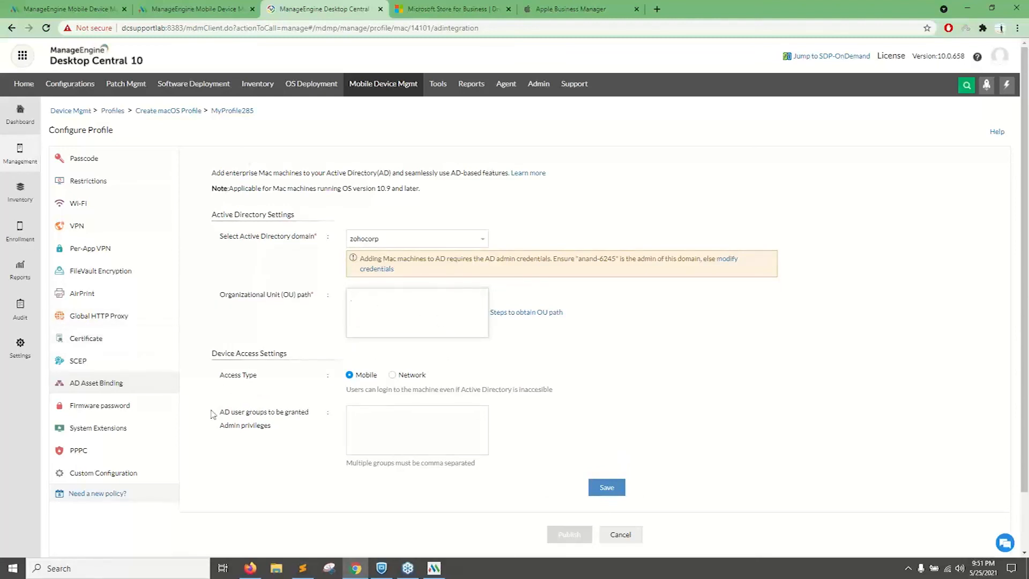
{"action": "left_click_drag", "start_coordinate": [254, 303], "coordinate": [337, 308]}
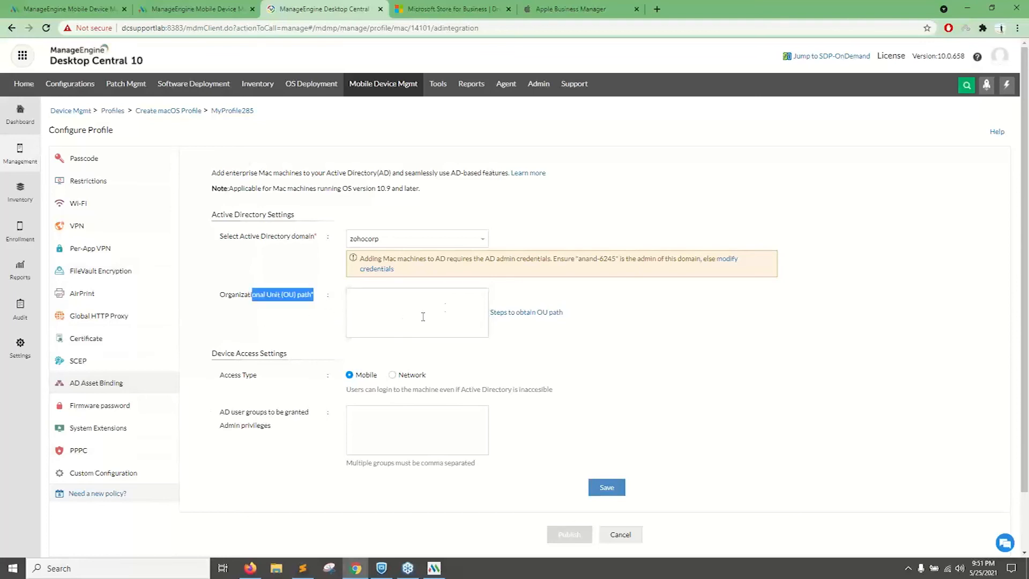
Open the help page on obtaining the OU path, and return to the AD Asset Binding policy.
{"action": "left_click", "coordinate": [548, 315]}
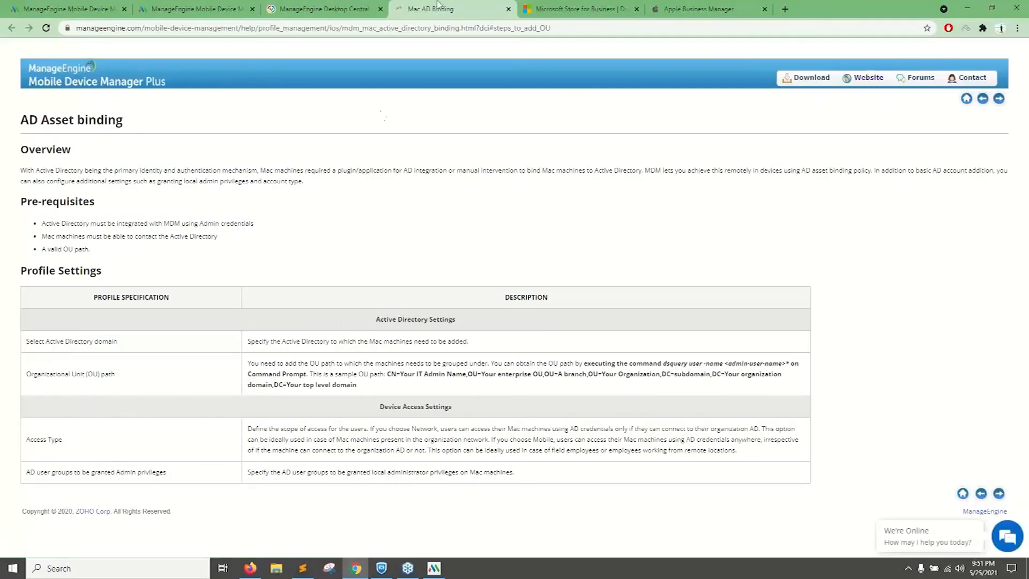
{"action": "left_click", "coordinate": [341, 7]}
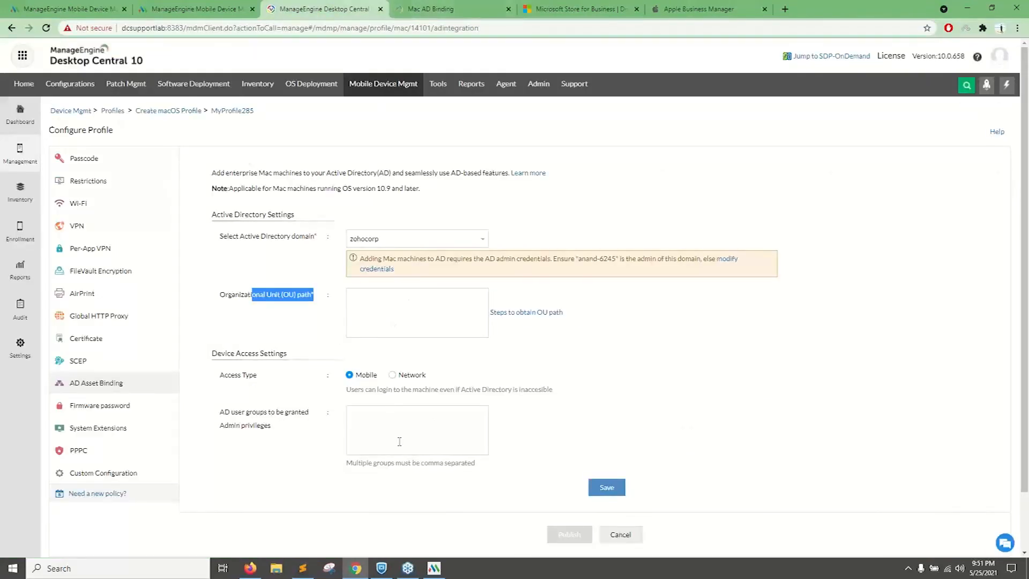
{"action": "left_click", "coordinate": [399, 366]}
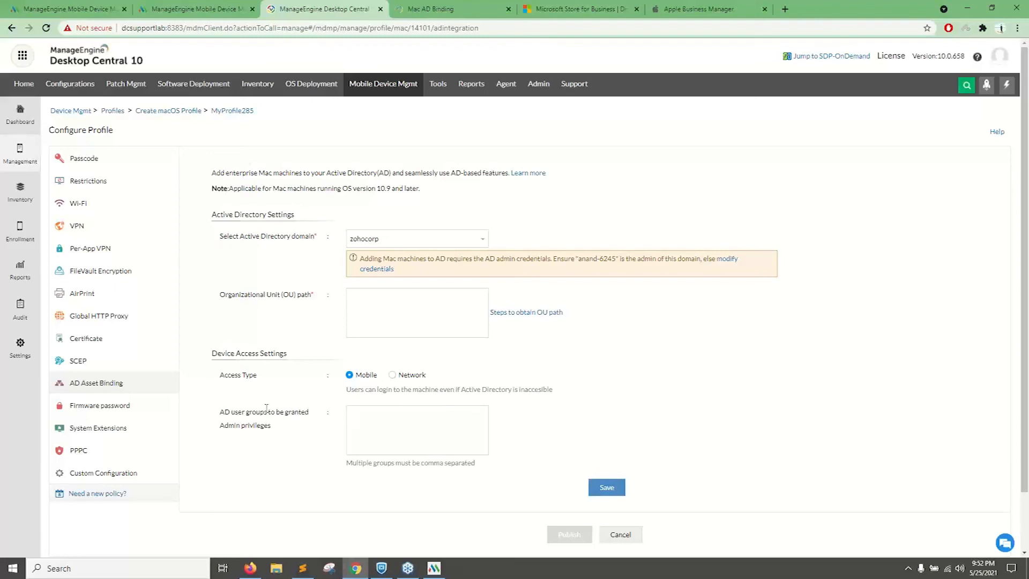
Try the Network access type, set it back to Mobile, and highlight the AD user groups setting for admin privileges.
{"action": "left_click", "coordinate": [392, 376]}
{"action": "left_click_drag", "start_coordinate": [461, 390], "coordinate": [542, 391]}
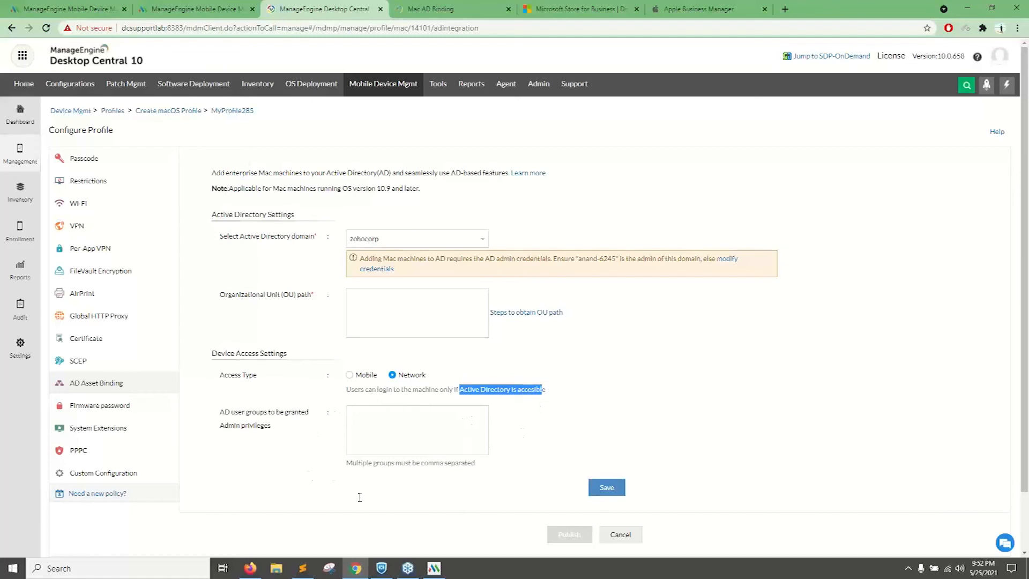
{"action": "left_click", "coordinate": [350, 376]}
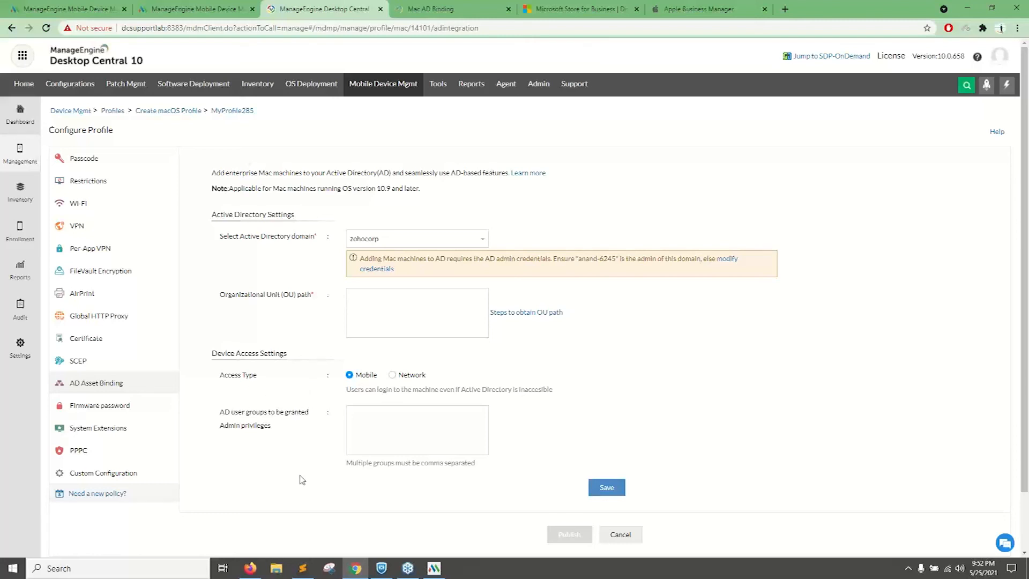
{"action": "left_click_drag", "start_coordinate": [219, 410], "coordinate": [279, 430]}
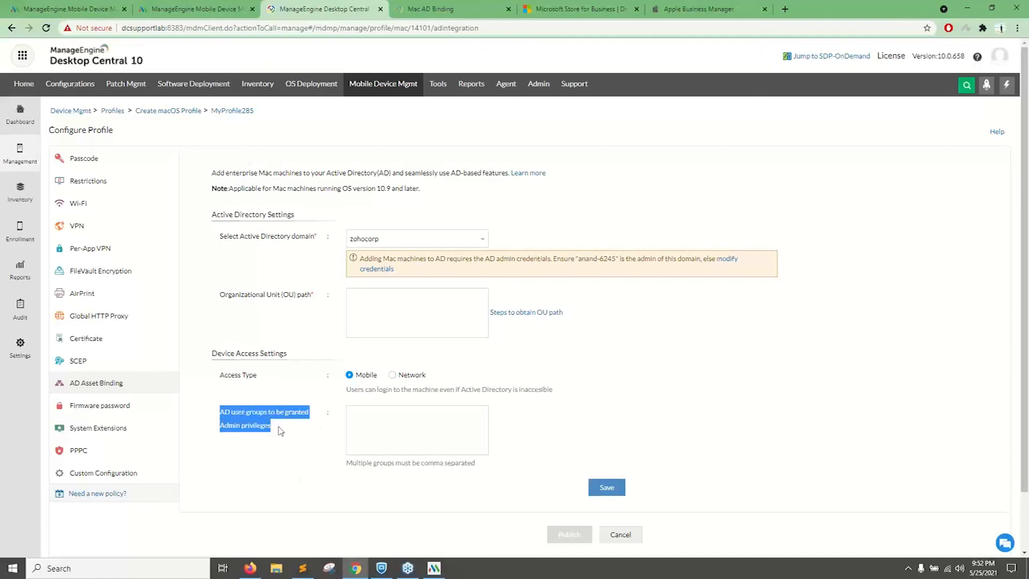
{"action": "left_click", "coordinate": [279, 430]}
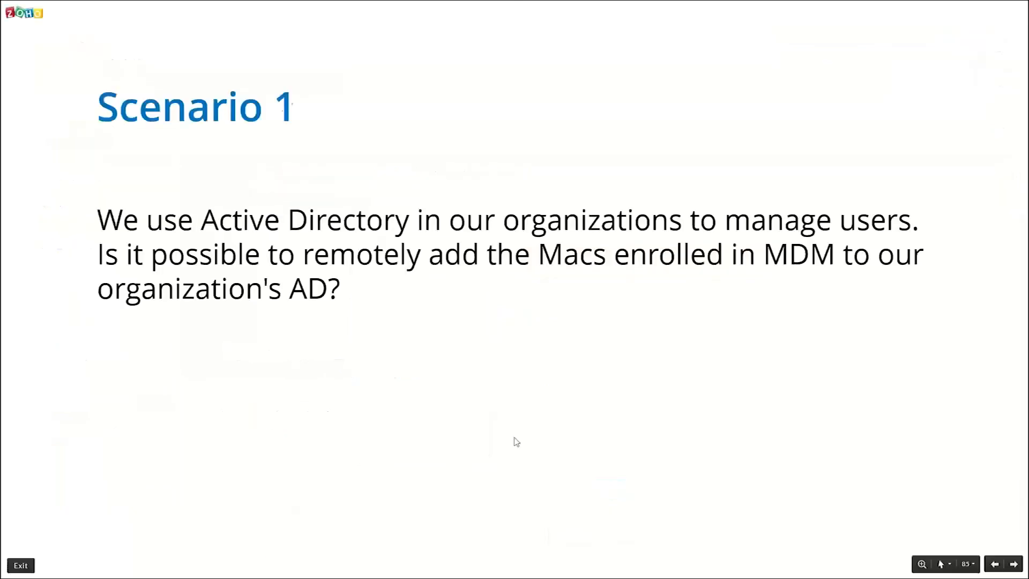
Advance the presentation to the Scenario 2 slide on locating laptops, and return to the browser console.
{"action": "key", "text": "Right"}
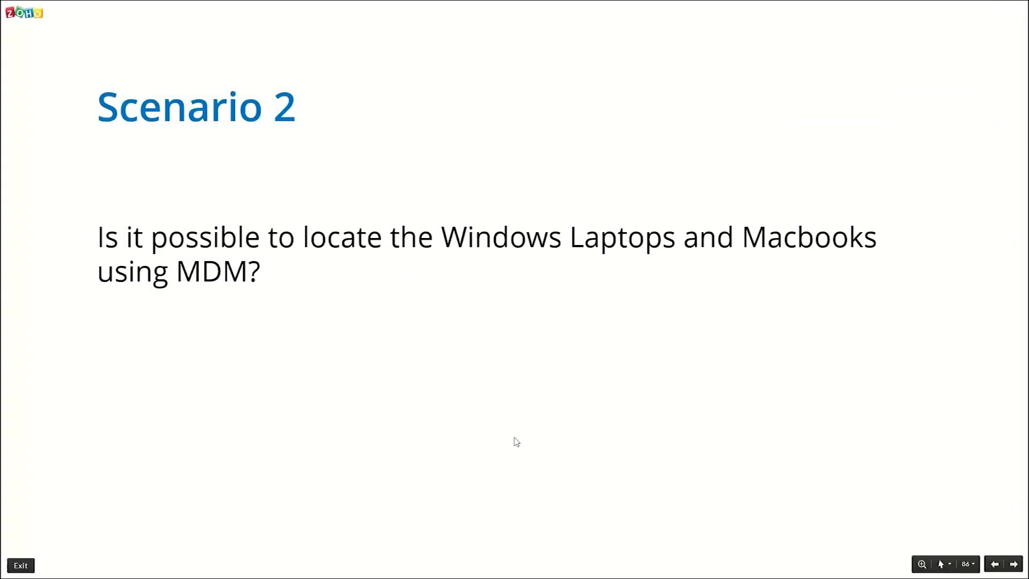
{"action": "key", "text": "Right"}
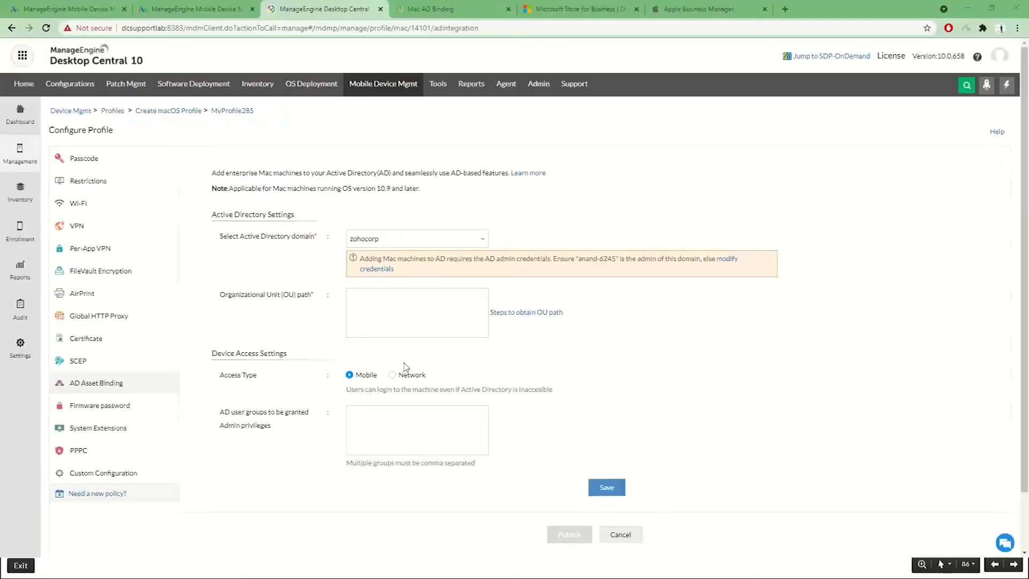
{"action": "key", "text": "Escape"}
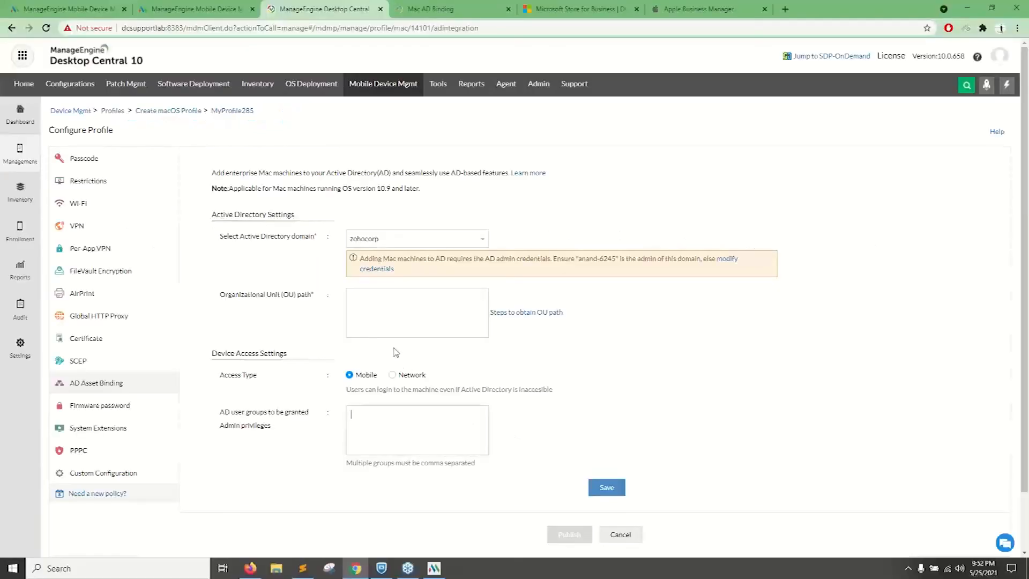
Replace the Mac AD Binding help page with the cloud Desktop Central console and open its mobile device management dashboard.
{"action": "left_click", "coordinate": [448, 9]}
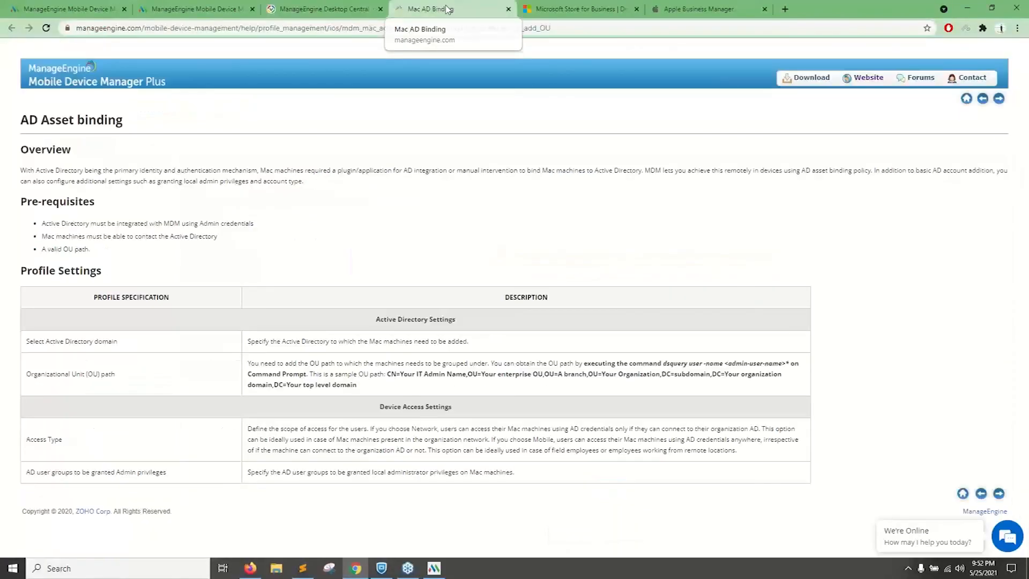
{"action": "left_click", "coordinate": [370, 9]}
{"action": "left_click", "coordinate": [421, 10]}
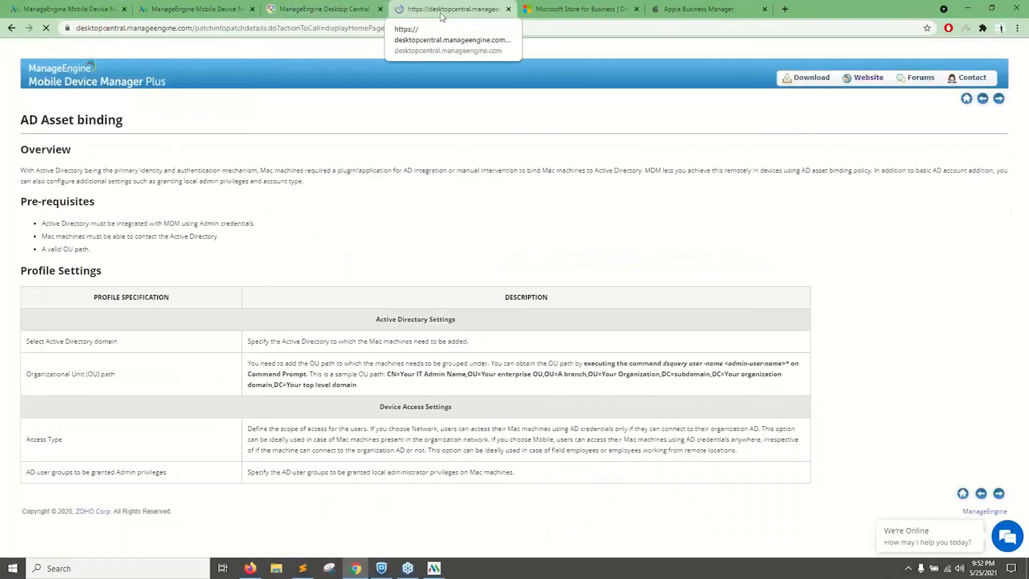
{"action": "left_click", "coordinate": [337, 86]}
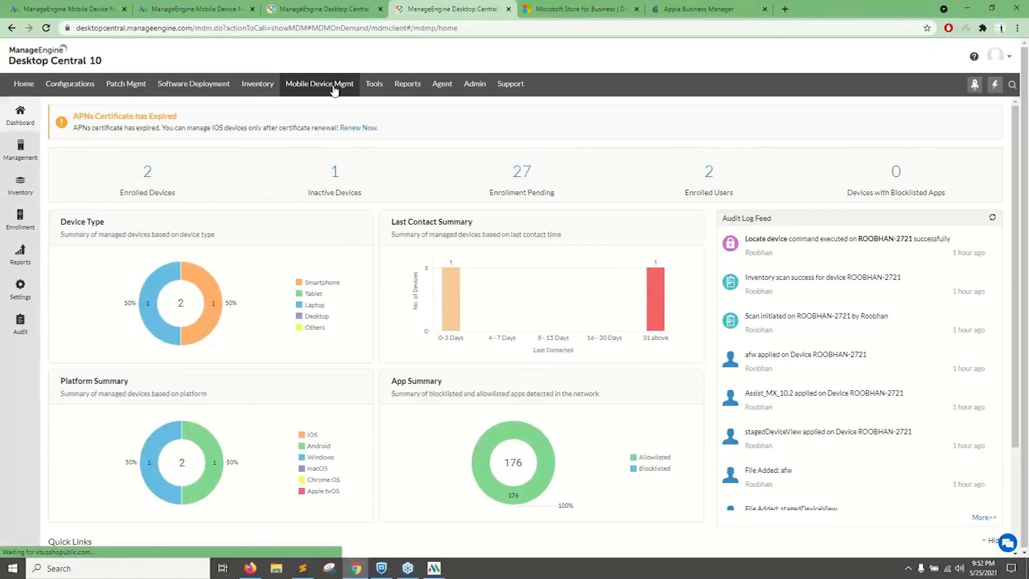
Open the Windows laptop from the device inventory and check its OS and OS version in the summary.
{"action": "left_click", "coordinate": [22, 192]}
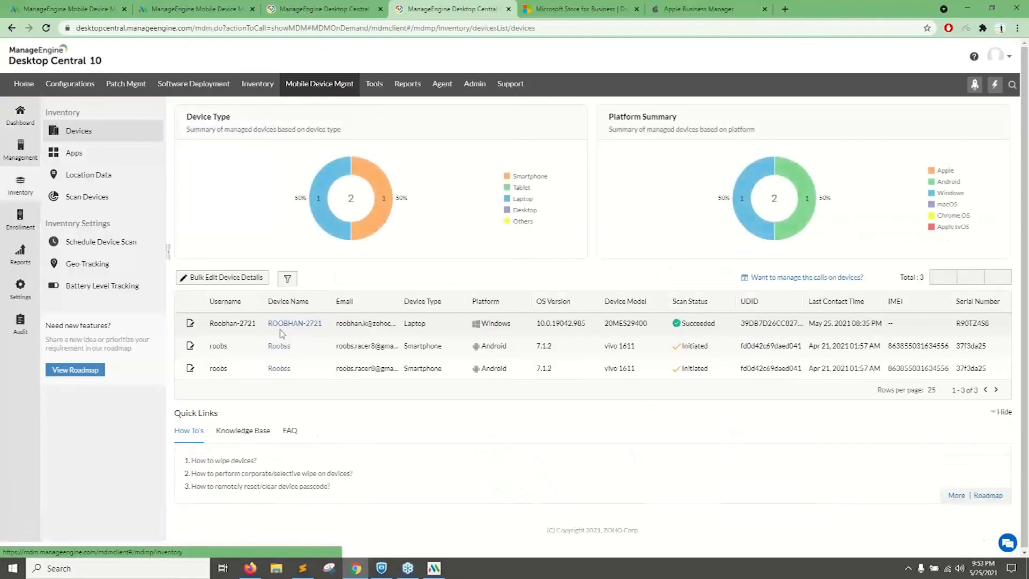
{"action": "left_click", "coordinate": [295, 325]}
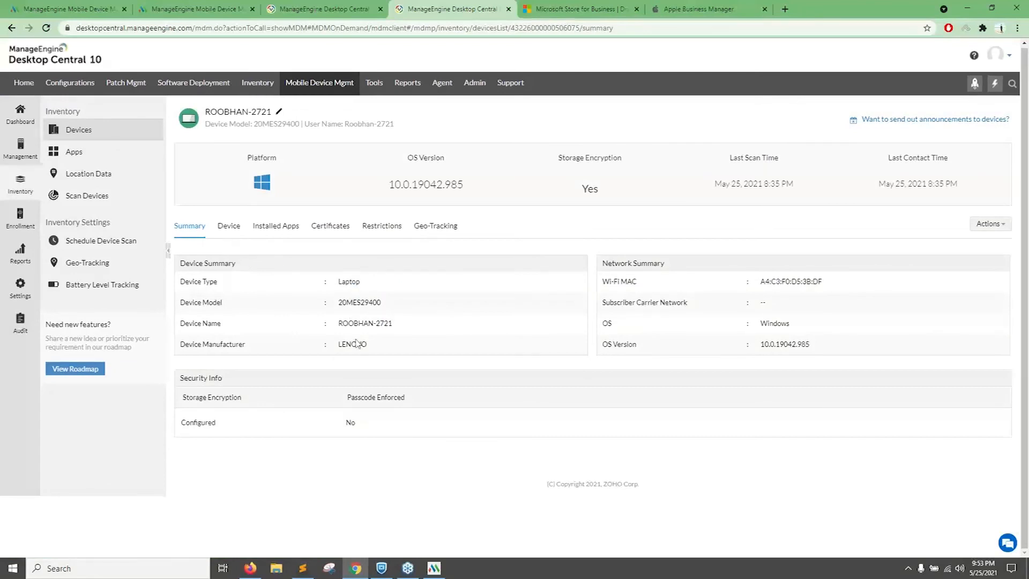
{"action": "left_click_drag", "start_coordinate": [807, 326], "coordinate": [760, 327]}
{"action": "left_click_drag", "start_coordinate": [839, 346], "coordinate": [753, 344]}
Review the laptop's detailed device information, including its UDID and serial number.
{"action": "left_click", "coordinate": [223, 229]}
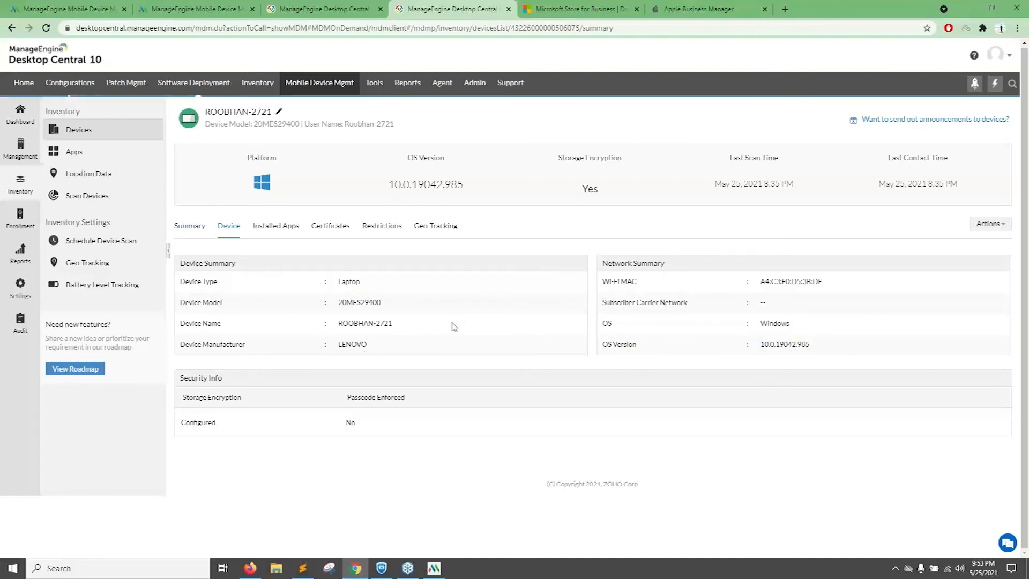
{"action": "scroll", "coordinate": [370, 317], "scroll_direction": "down", "scroll_amount": 1}
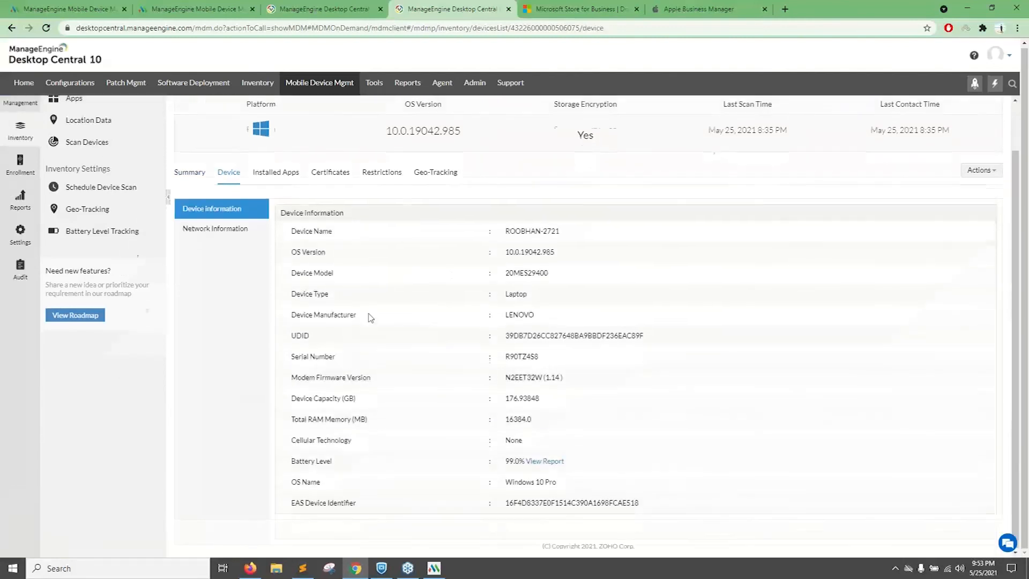
{"action": "left_click_drag", "start_coordinate": [279, 229], "coordinate": [578, 410]}
{"action": "left_click", "coordinate": [581, 414]}
{"action": "left_click_drag", "start_coordinate": [289, 339], "coordinate": [585, 338]}
{"action": "left_click_drag", "start_coordinate": [301, 360], "coordinate": [563, 362]}
{"action": "left_click", "coordinate": [575, 365]}
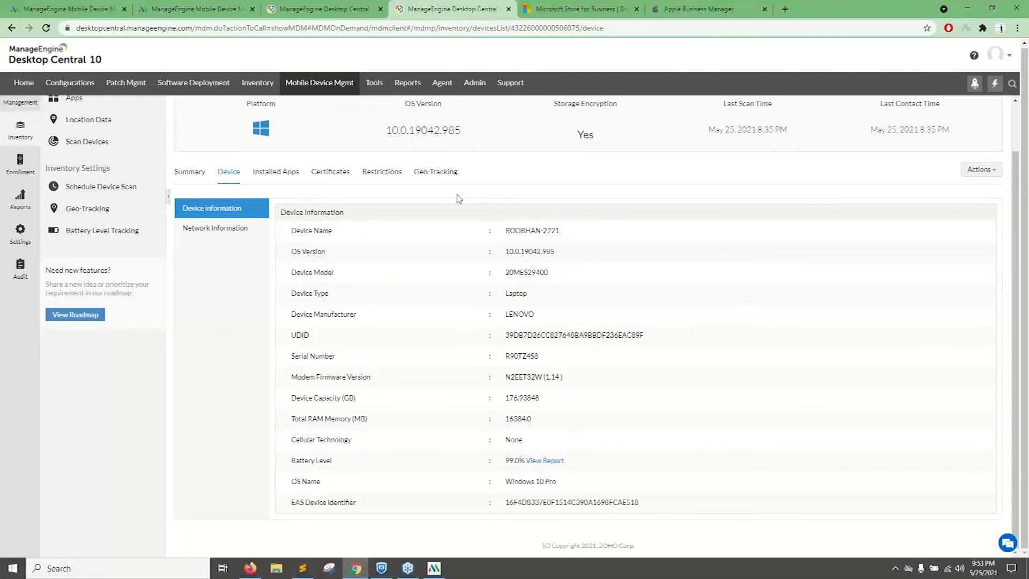
View the laptop's last location on the geo-tracking map and list the remote actions available for it.
{"action": "left_click", "coordinate": [445, 172]}
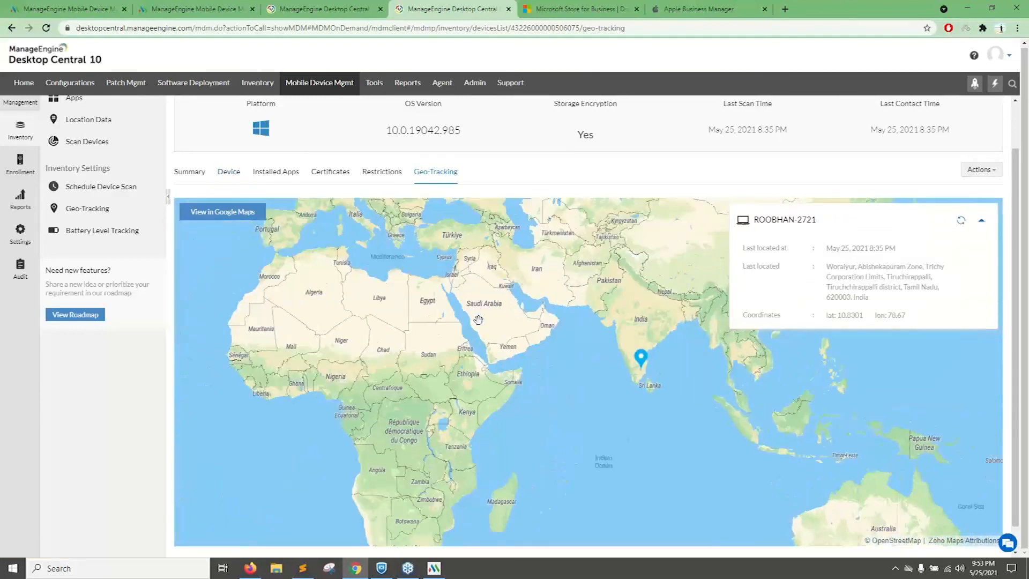
{"action": "scroll", "coordinate": [489, 328], "scroll_direction": "down", "scroll_amount": 10}
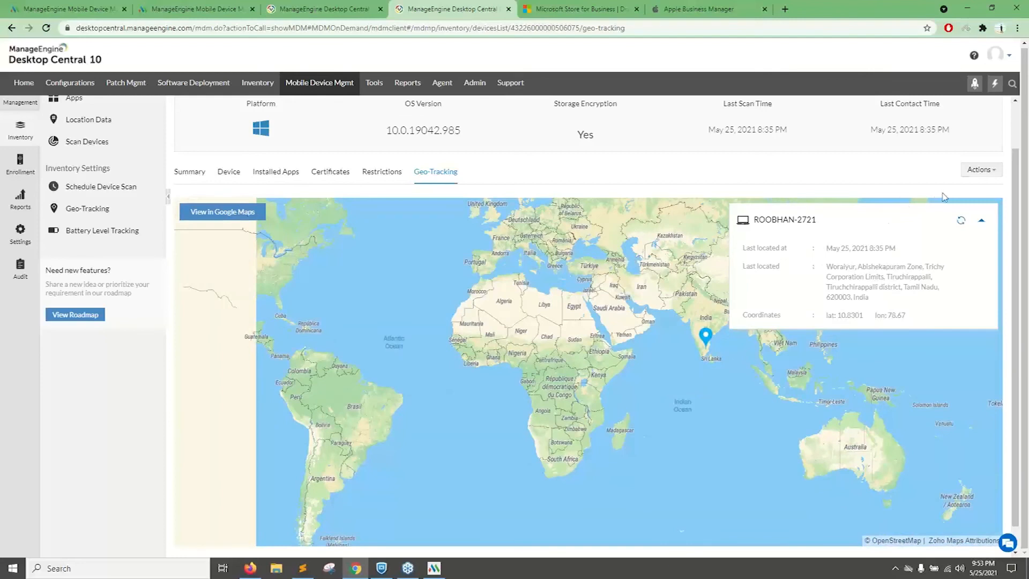
{"action": "left_click", "coordinate": [967, 173]}
{"action": "left_click", "coordinate": [781, 174]}
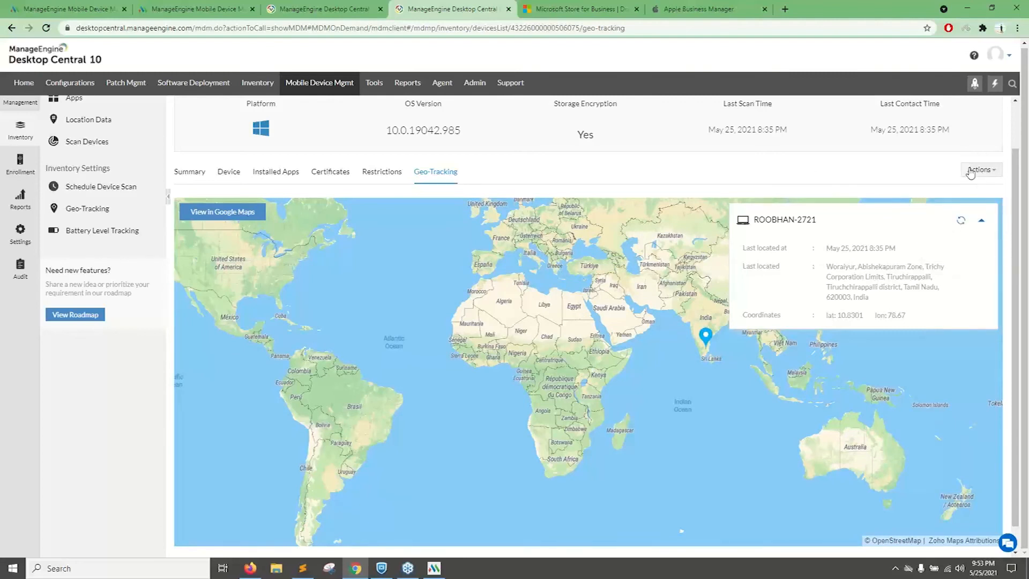
{"action": "left_click", "coordinate": [971, 173]}
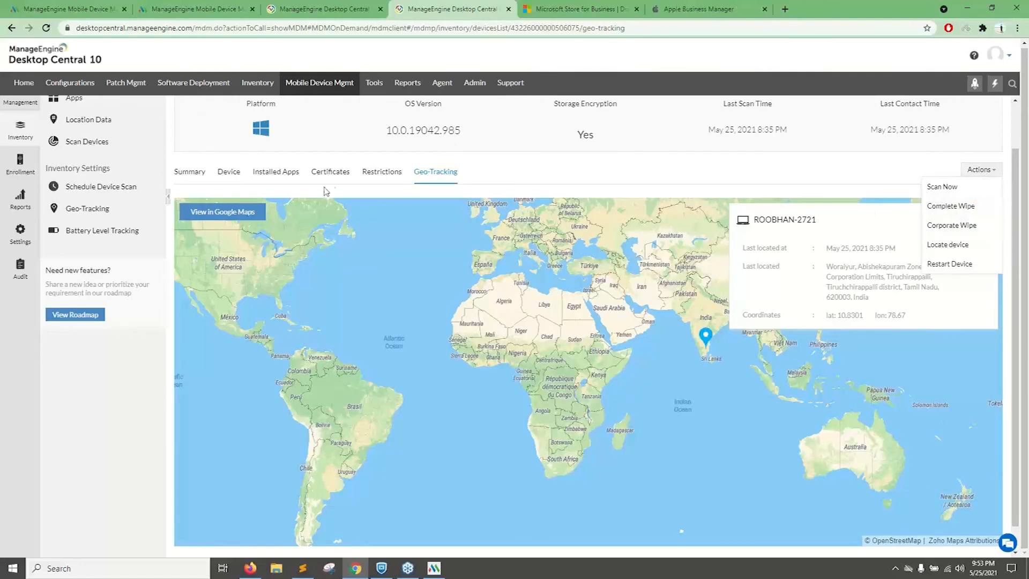
View the laptop's restrictions, then open the Corporate Wipe confirmation and dismiss it without wiping.
{"action": "left_click", "coordinate": [390, 178]}
{"action": "left_click", "coordinate": [978, 169]}
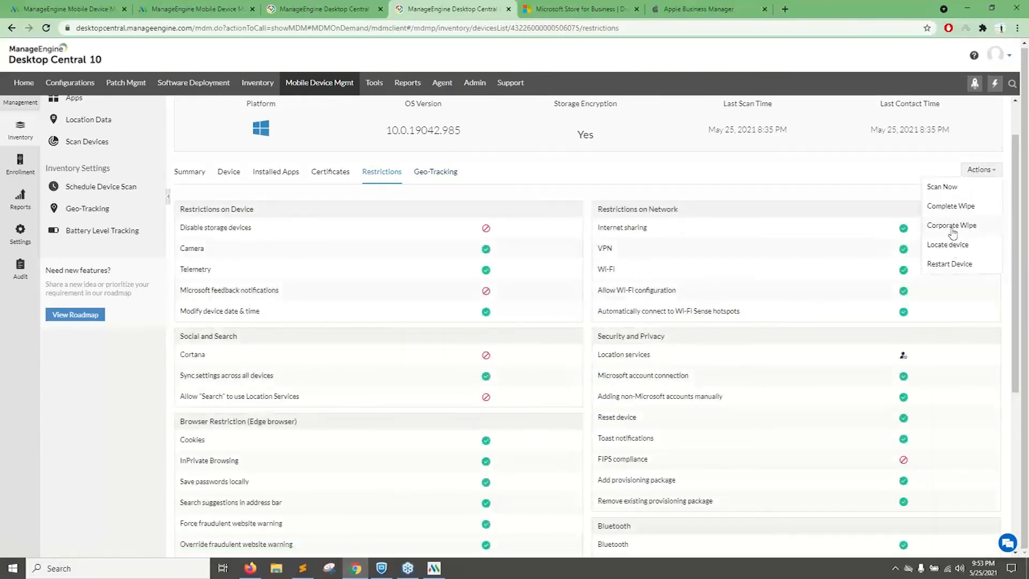
{"action": "left_click", "coordinate": [954, 231]}
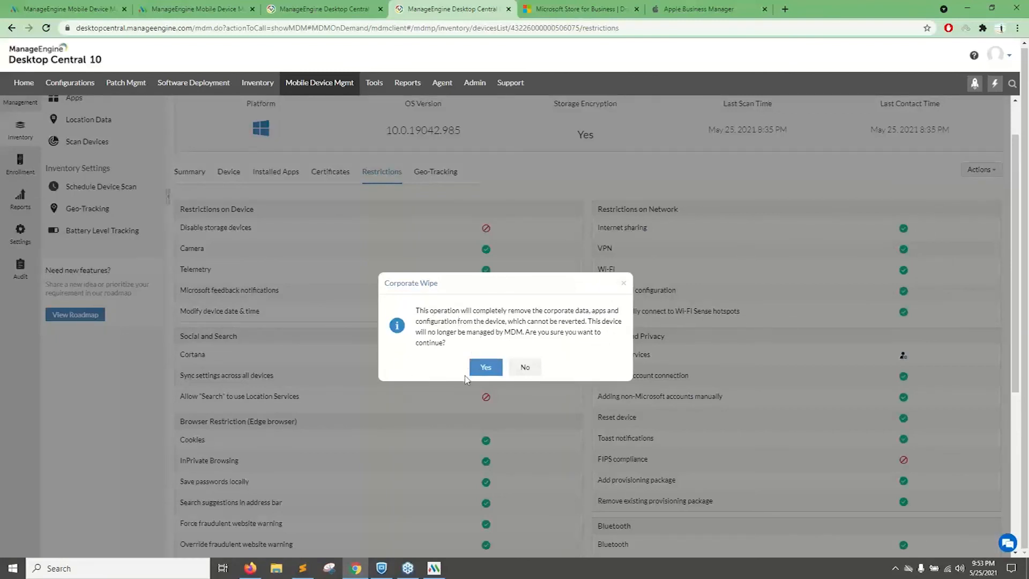
{"action": "left_click", "coordinate": [623, 283]}
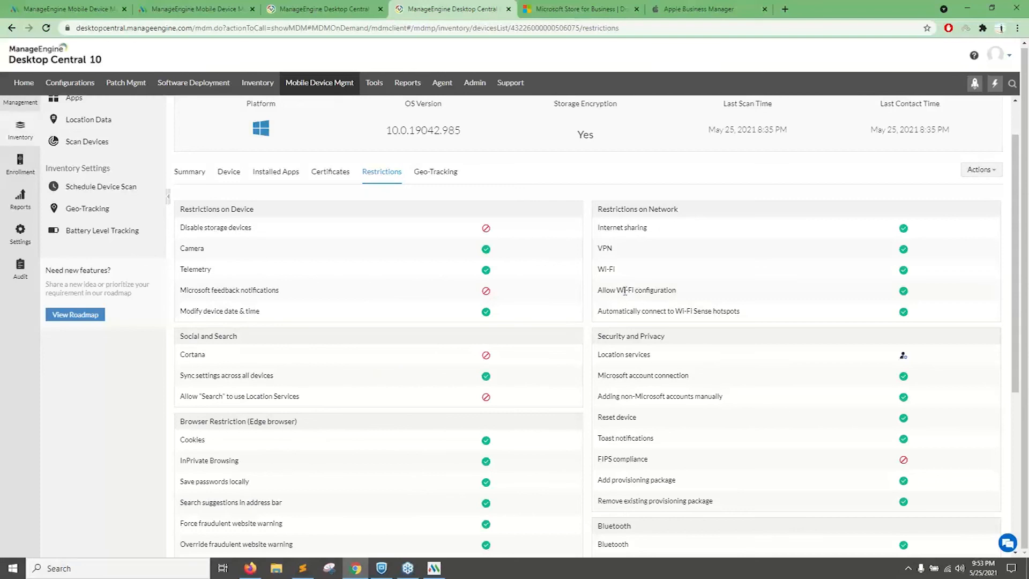
Show the laptop's remote actions again from its restrictions page.
{"action": "left_click", "coordinate": [992, 172]}
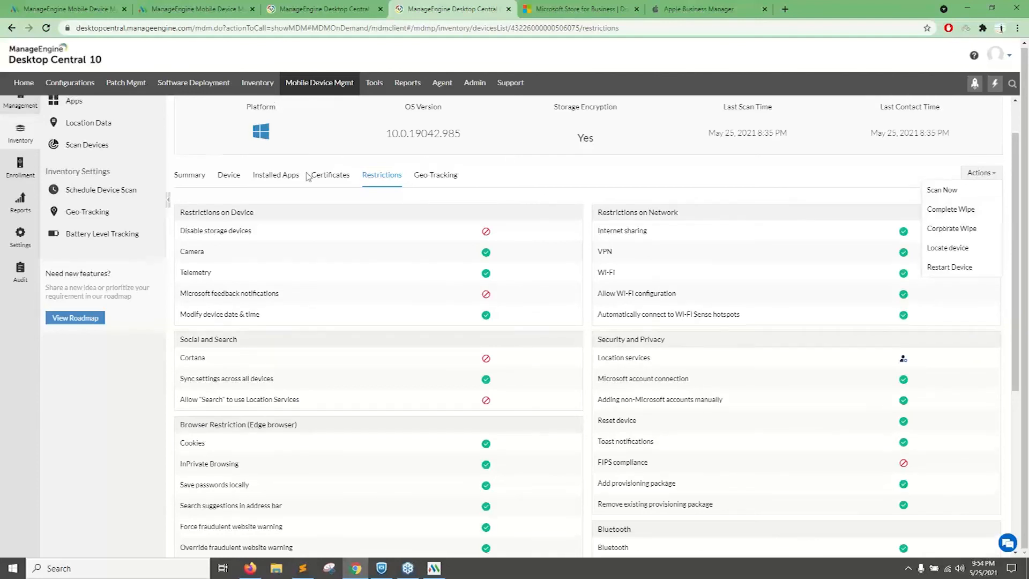
{"action": "scroll", "coordinate": [312, 174], "scroll_direction": "up", "scroll_amount": 1}
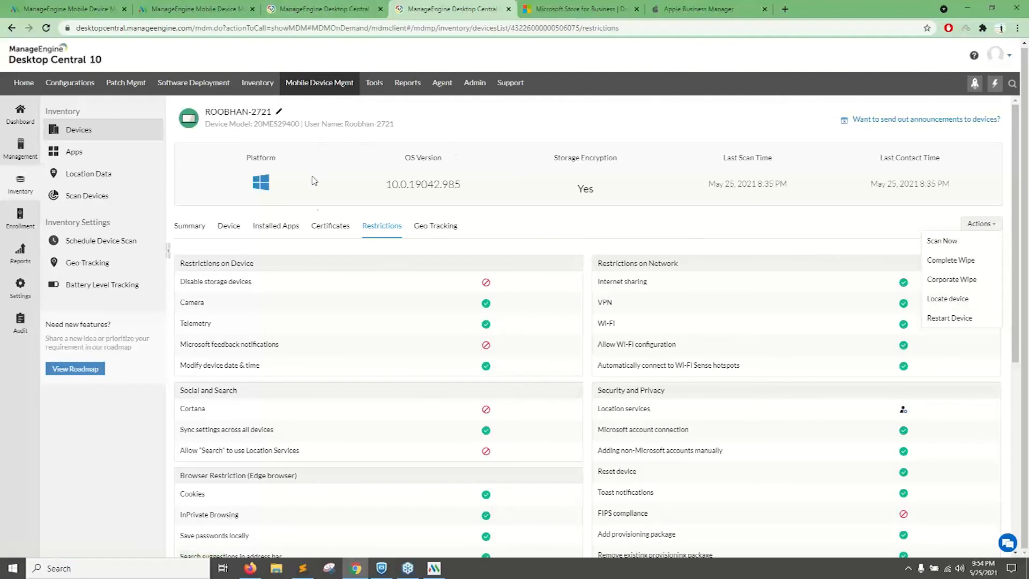
Advance the presentation to the Scenario 3 slide on securing network communications, and return to the Mobile Device Manager Plus console.
{"action": "left_click", "coordinate": [250, 569]}
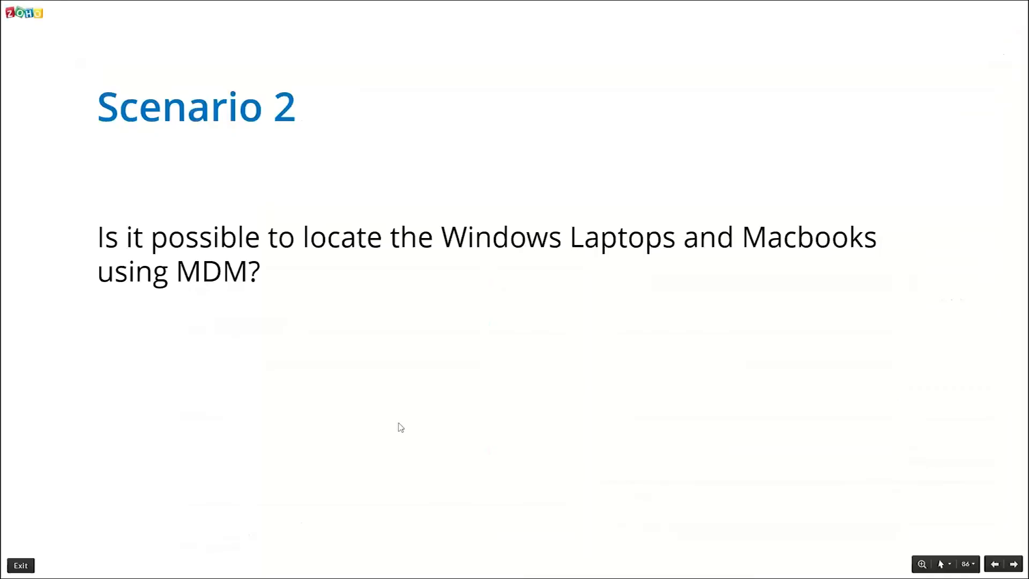
{"action": "key", "text": "Right"}
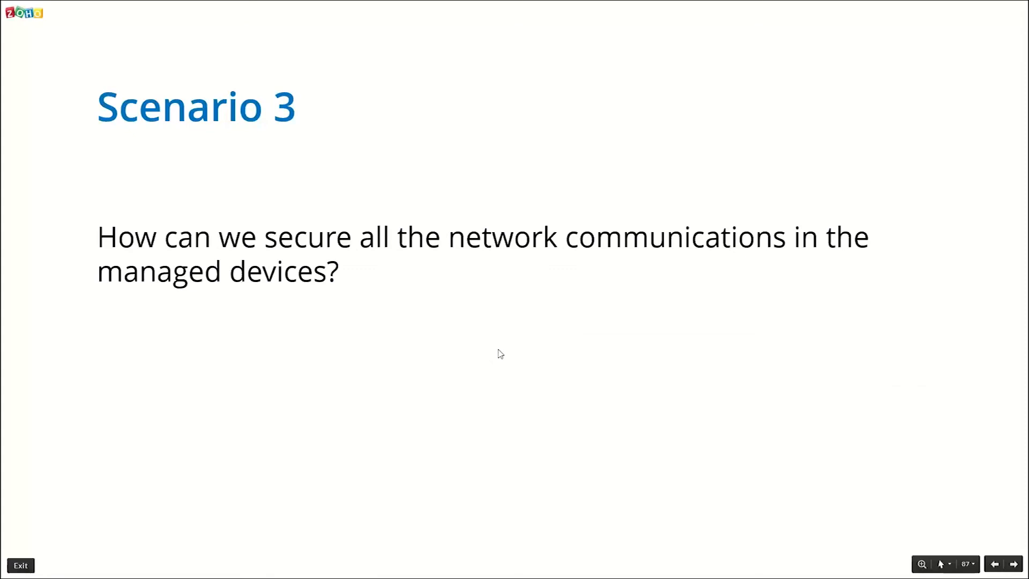
{"action": "key", "text": "alt+Tab"}
{"action": "left_click", "coordinate": [102, 10]}
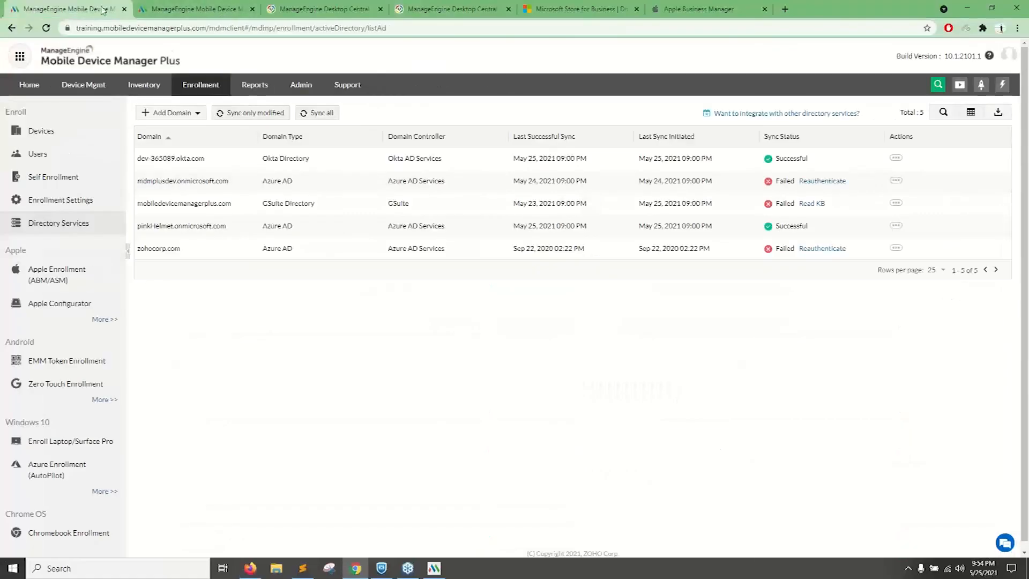
Create a Windows profile with the default name and show its VPN settings.
{"action": "left_click", "coordinate": [178, 7]}
{"action": "left_click", "coordinate": [79, 156]}
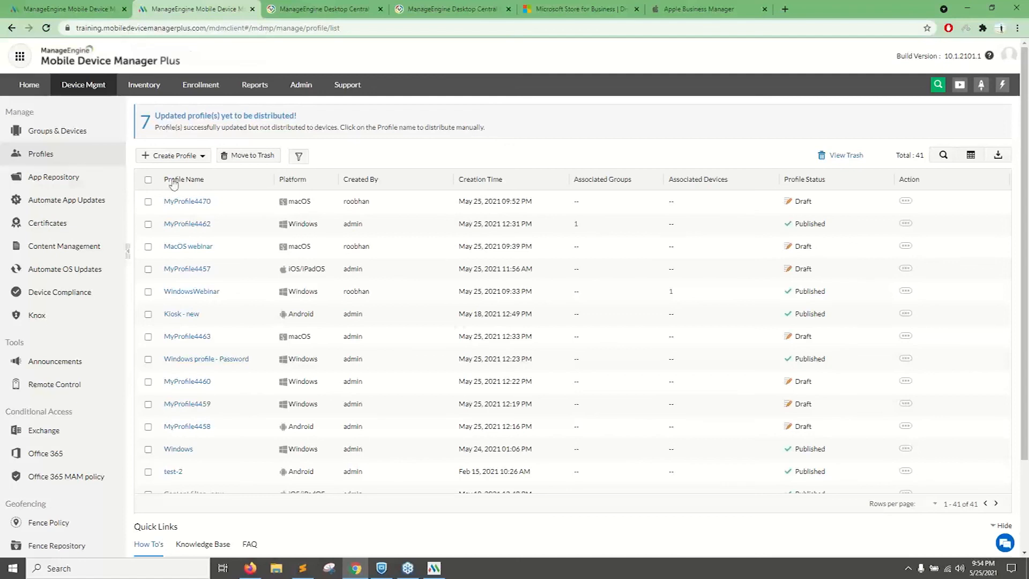
{"action": "left_click", "coordinate": [182, 156]}
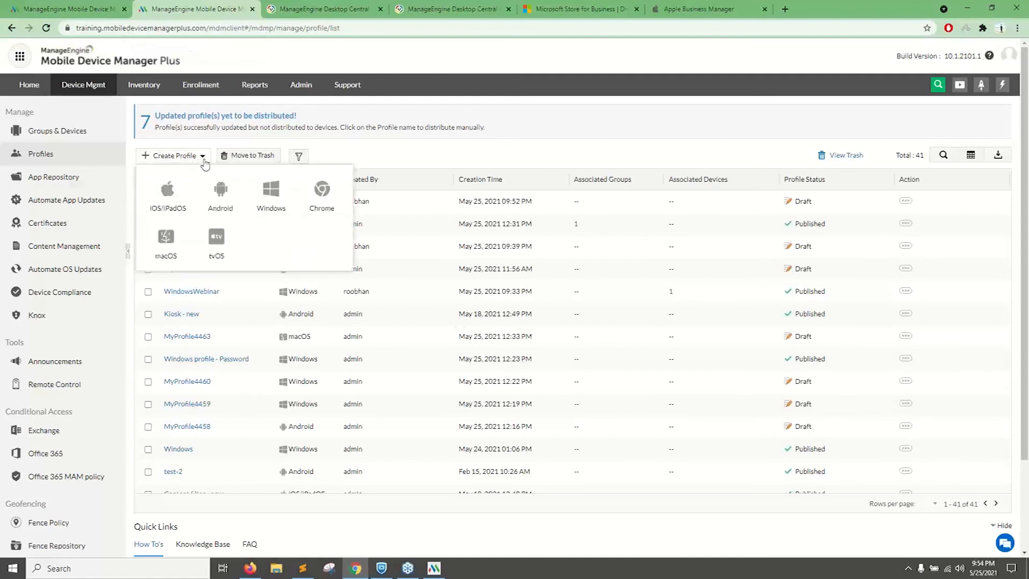
{"action": "left_click", "coordinate": [272, 199]}
{"action": "left_click", "coordinate": [550, 257]}
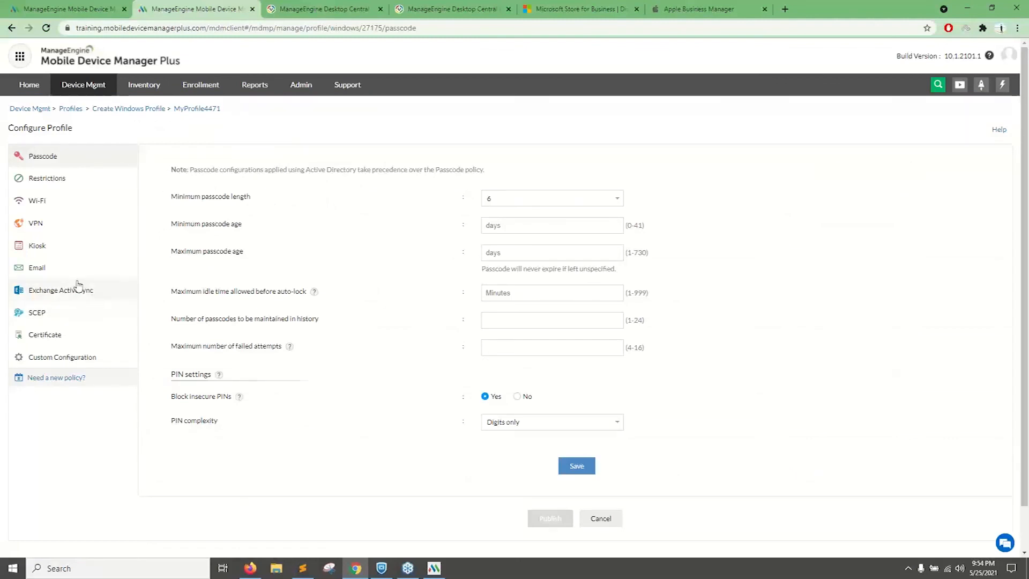
{"action": "left_click", "coordinate": [69, 225]}
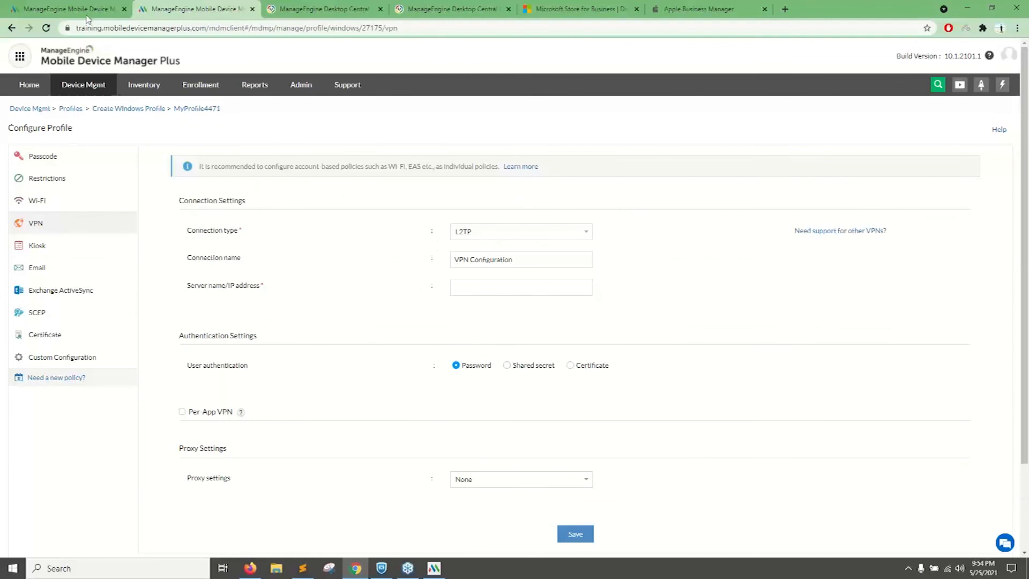
Create a macOS profile with the default name and show its Global HTTP Proxy settings.
{"action": "left_click", "coordinate": [96, 95]}
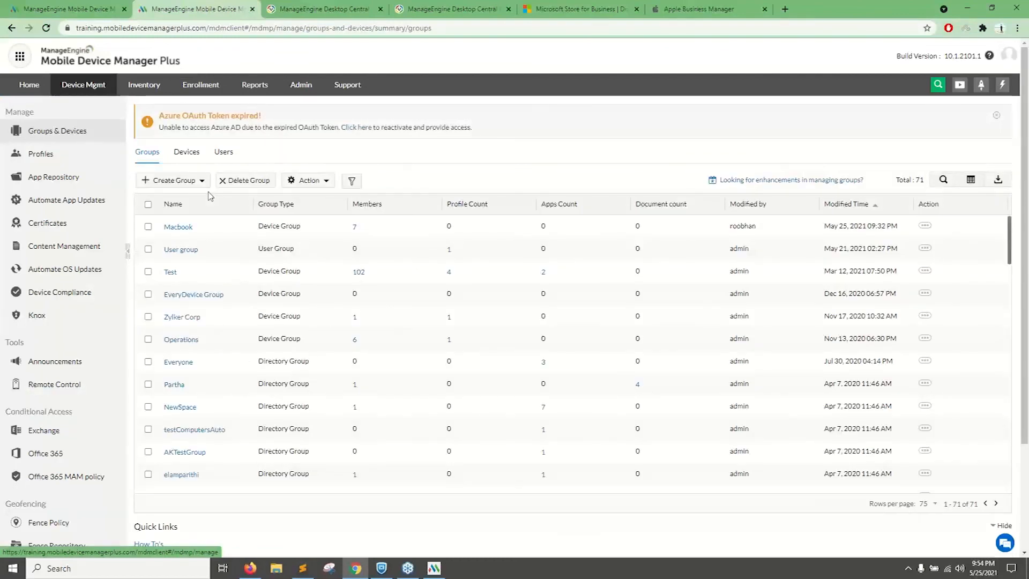
{"action": "left_click", "coordinate": [64, 156]}
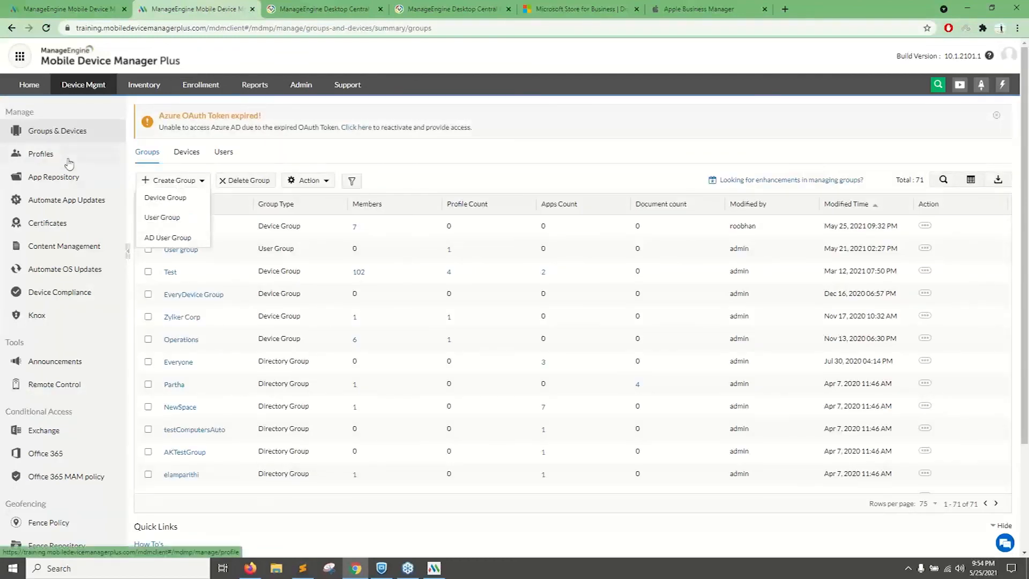
{"action": "left_click", "coordinate": [192, 155]}
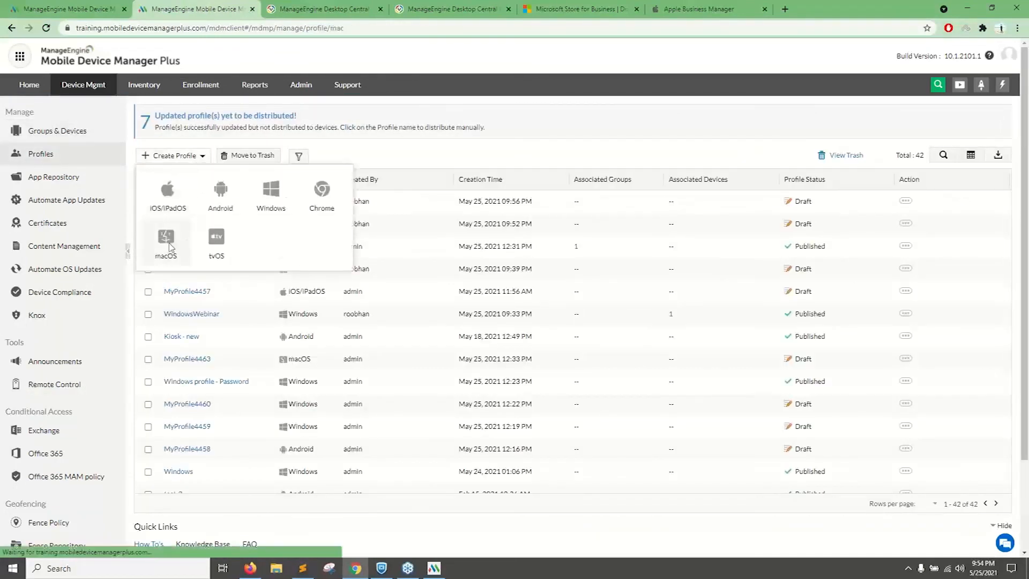
{"action": "left_click", "coordinate": [171, 247]}
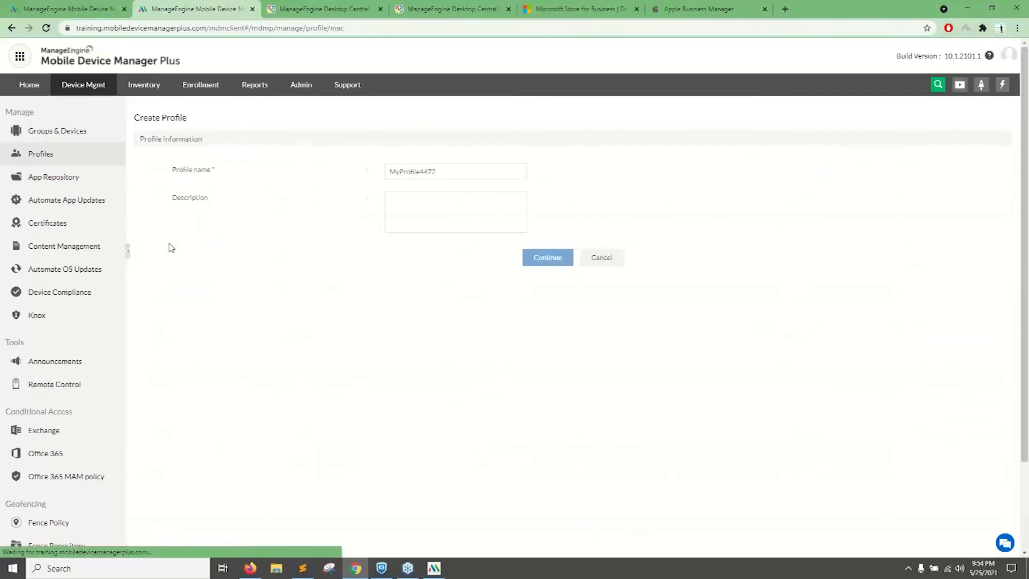
{"action": "left_click", "coordinate": [538, 260]}
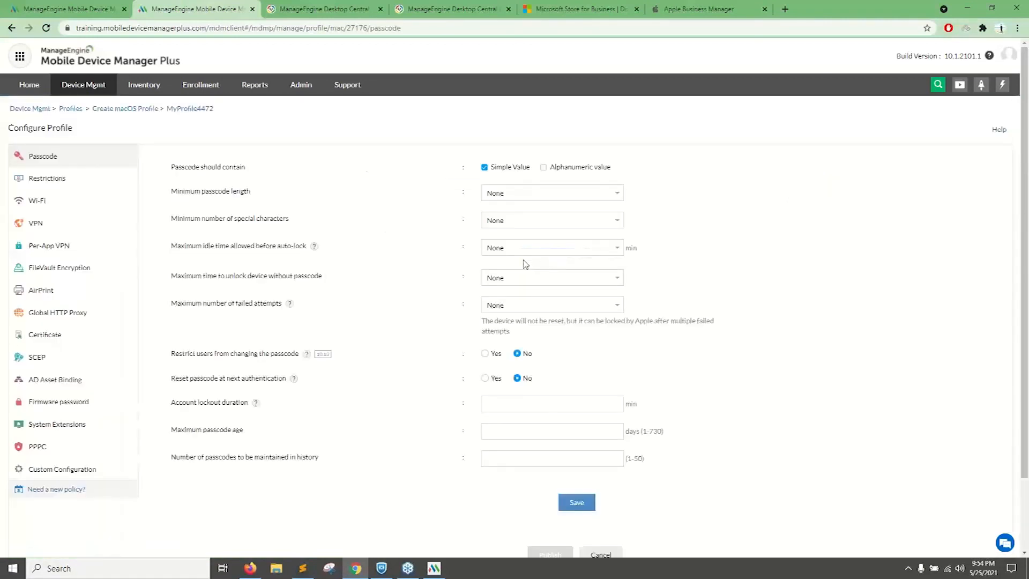
{"action": "left_click", "coordinate": [81, 315]}
Review the Global HTTP Proxy note about reaching the MDM server and the proxy server, port and credential fields.
{"action": "left_click_drag", "start_coordinate": [207, 171], "coordinate": [376, 178]}
{"action": "left_click", "coordinate": [298, 192]}
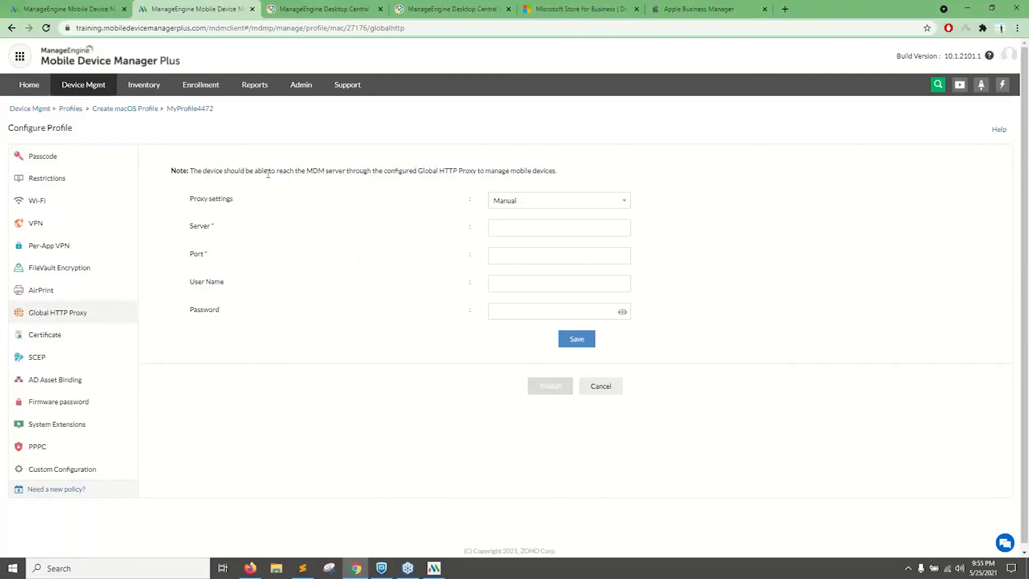
{"action": "left_click_drag", "start_coordinate": [187, 204], "coordinate": [311, 333]}
{"action": "left_click", "coordinate": [446, 238]}
{"action": "left_click_drag", "start_coordinate": [305, 171], "coordinate": [361, 174]}
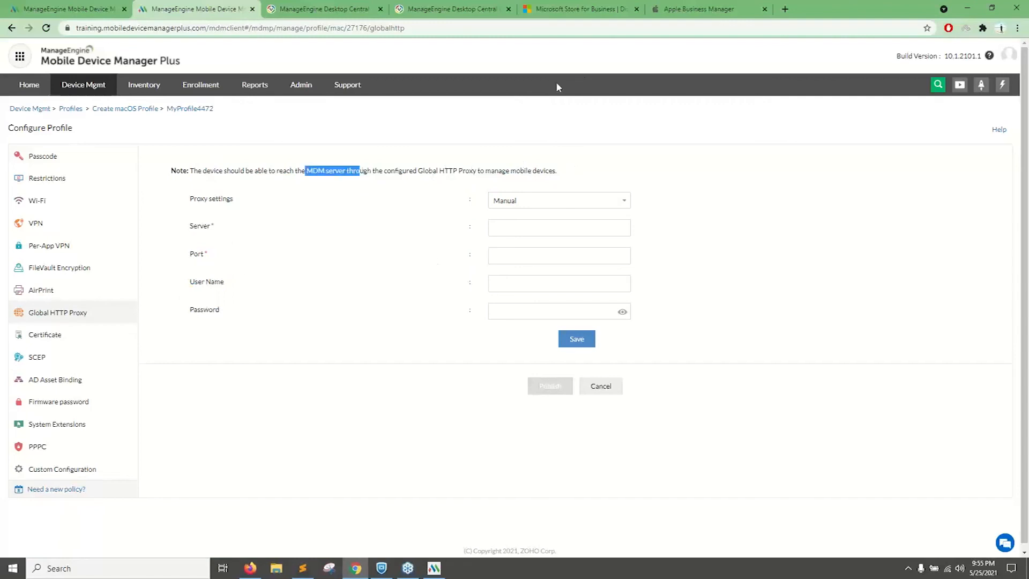
Switch to the presentation, advance it to the Scenario 4 slide on server downtime, and return to the Mobile Device Manager Plus console.
{"action": "mouse_move", "coordinate": [258, 572]}
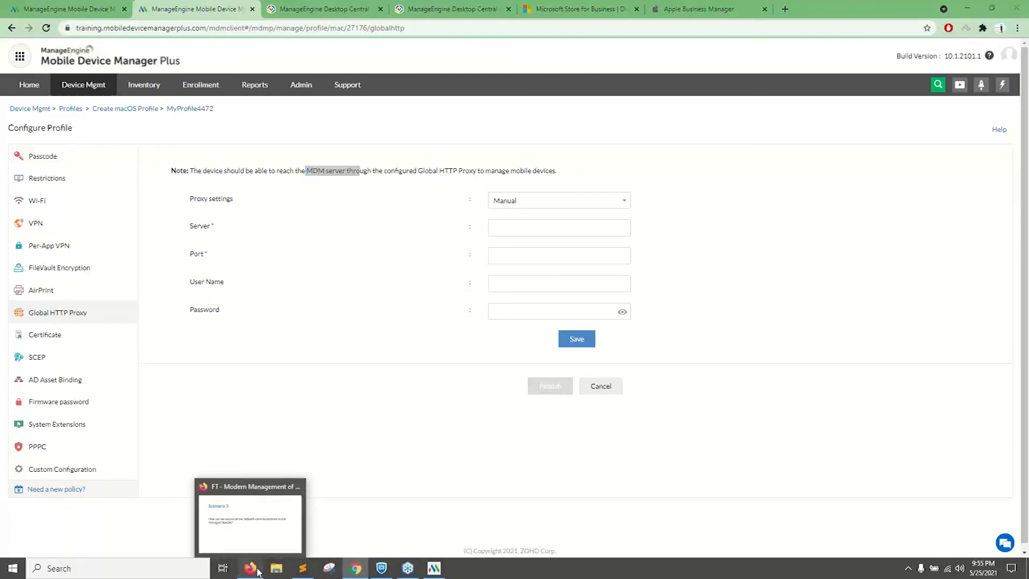
{"action": "left_click", "coordinate": [260, 543]}
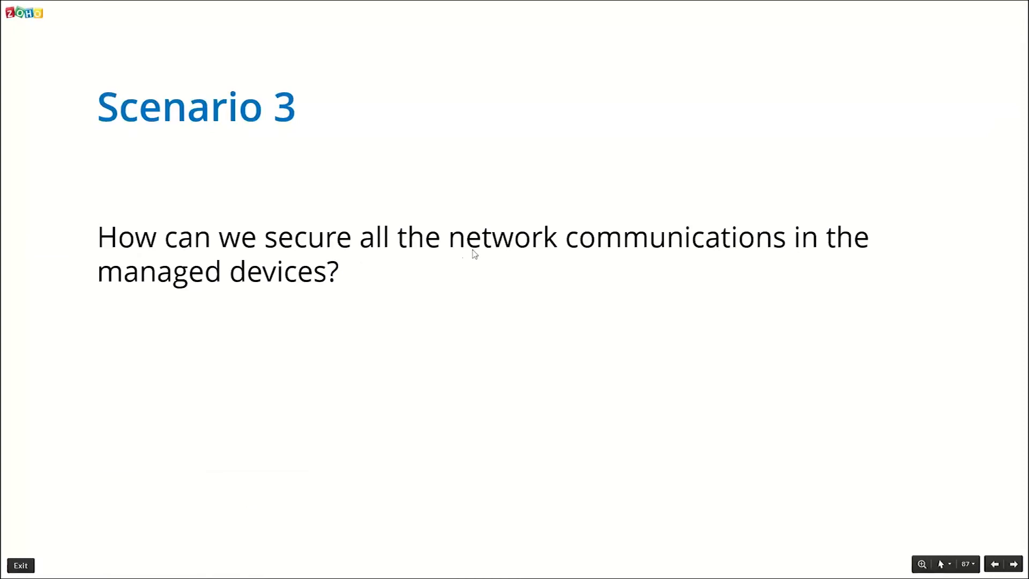
{"action": "left_click", "coordinate": [495, 251]}
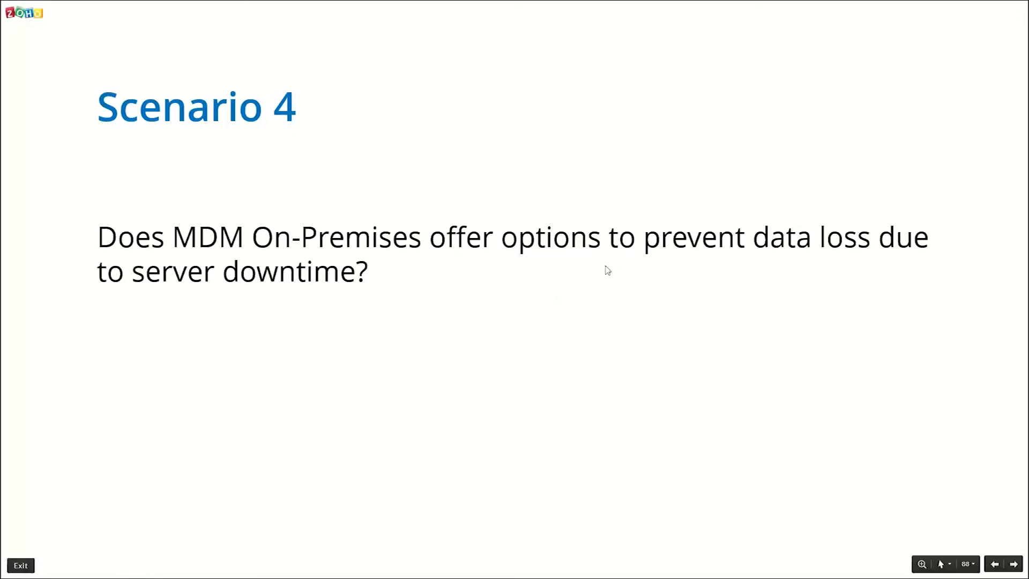
{"action": "key", "text": "alt+Tab"}
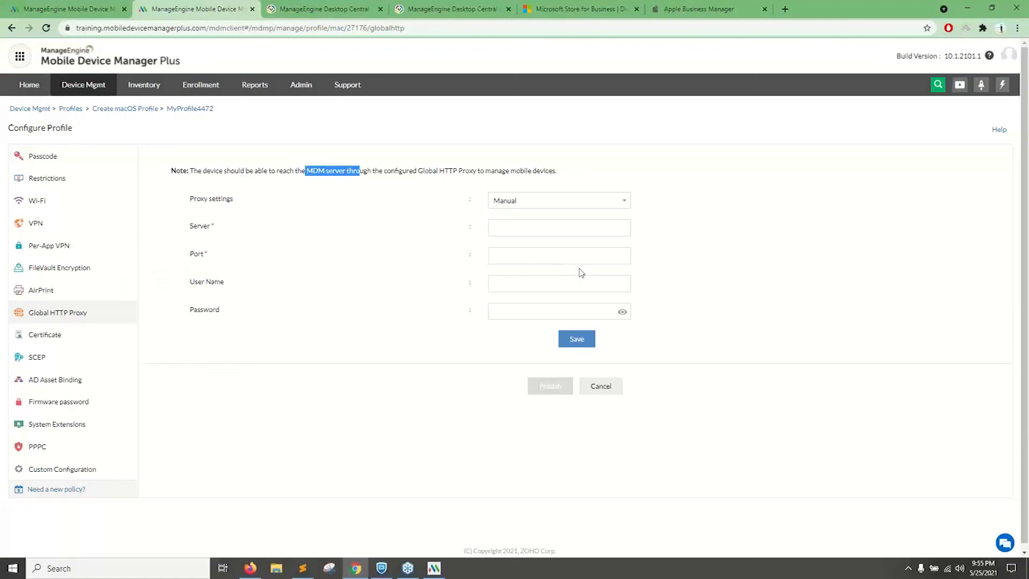
Open the Failover Server configuration and review its prerequisites, including the remote MSSQL database.
{"action": "left_click", "coordinate": [311, 90]}
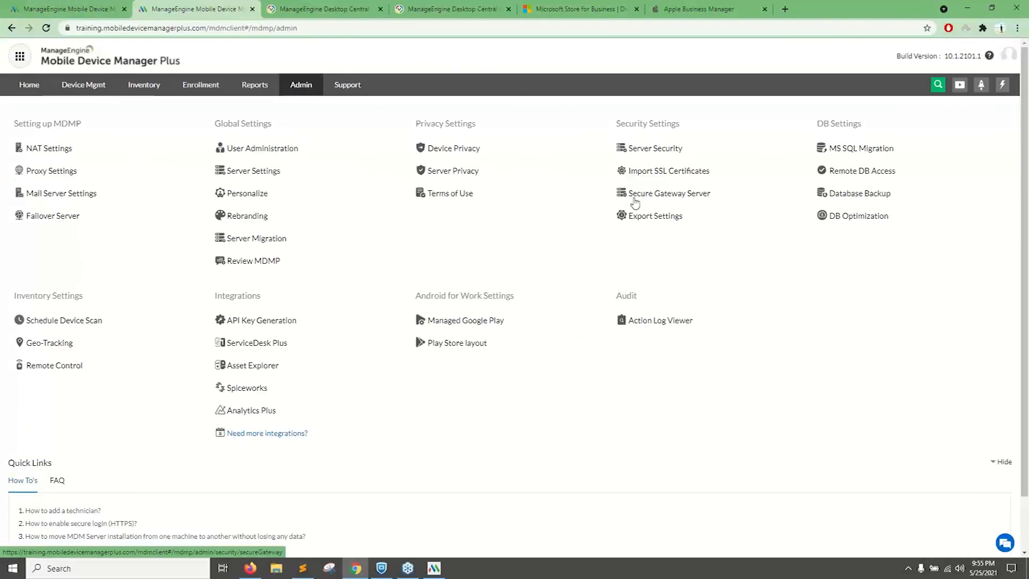
{"action": "left_click", "coordinate": [33, 215]}
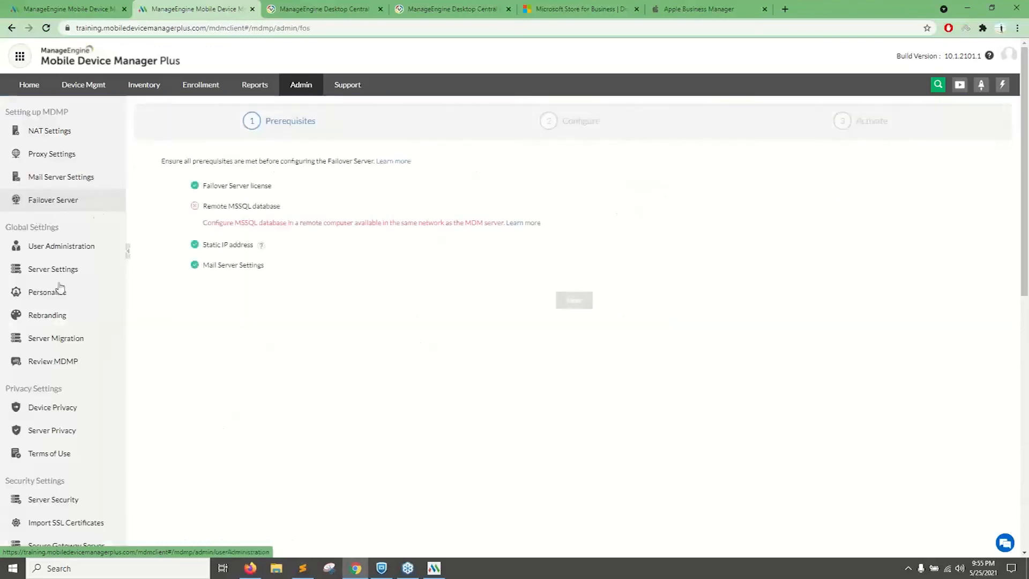
{"action": "left_click", "coordinate": [298, 291]}
{"action": "left_click_drag", "start_coordinate": [218, 166], "coordinate": [277, 203]}
{"action": "left_click", "coordinate": [293, 212]}
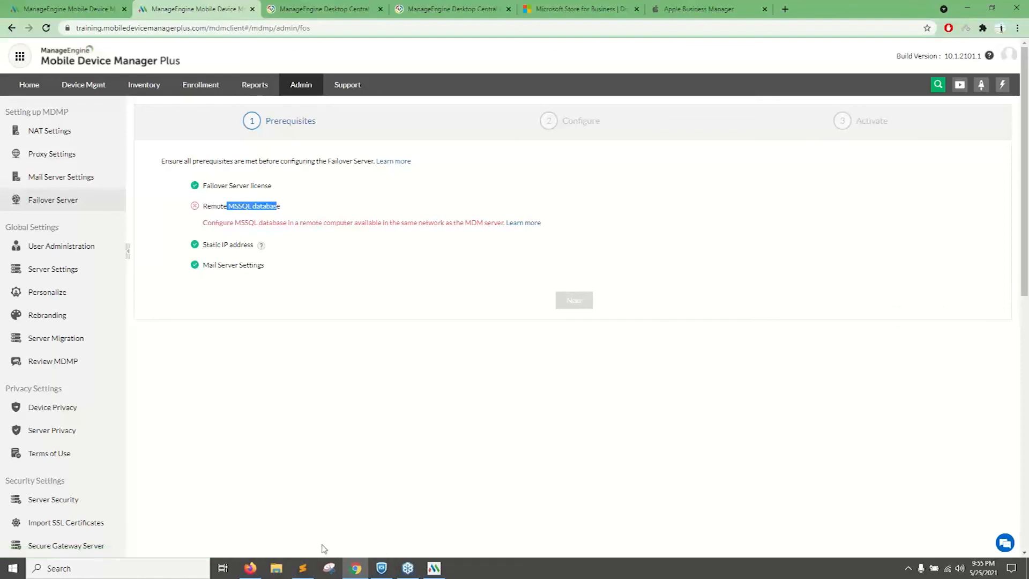
Advance the presentation to the Scenario 5 slide on collected data, and return to the Mobile Device Manager Plus admin settings overview.
{"action": "left_click", "coordinate": [251, 568]}
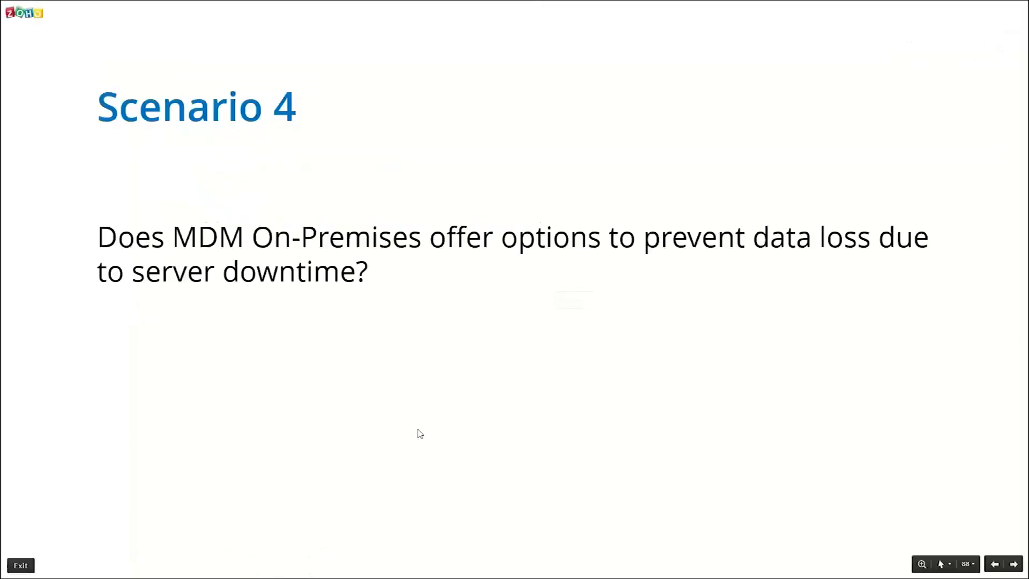
{"action": "key", "text": "Right"}
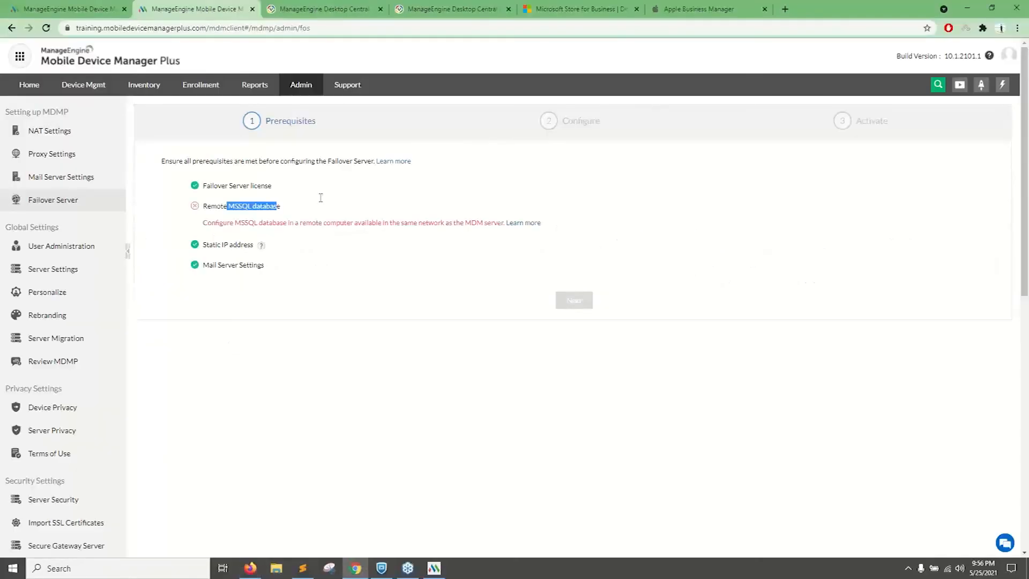
{"action": "left_click", "coordinate": [301, 84]}
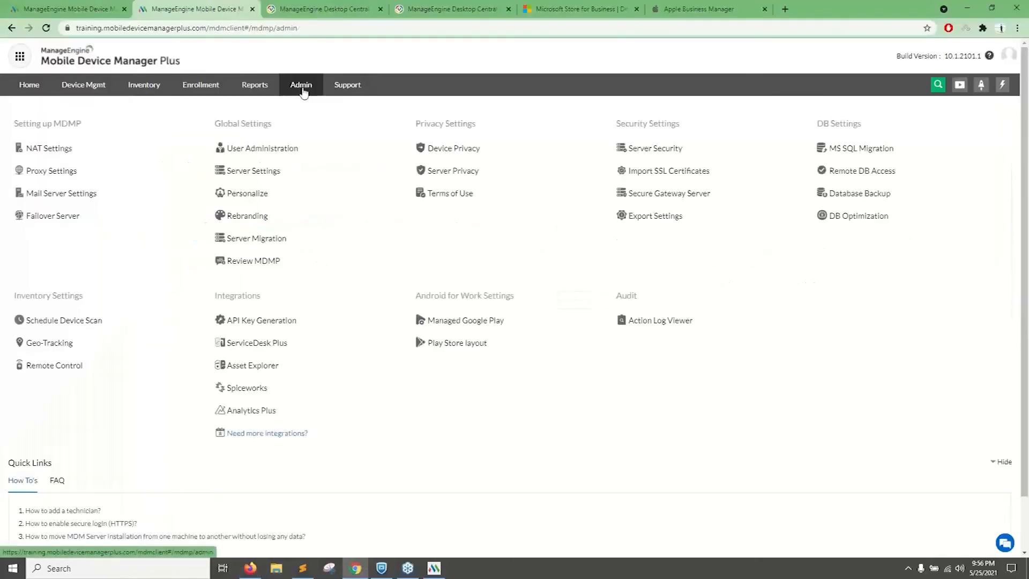
Open the Device Privacy settings for modification and set Geo-Location to Collect and Display.
{"action": "left_click", "coordinate": [460, 150]}
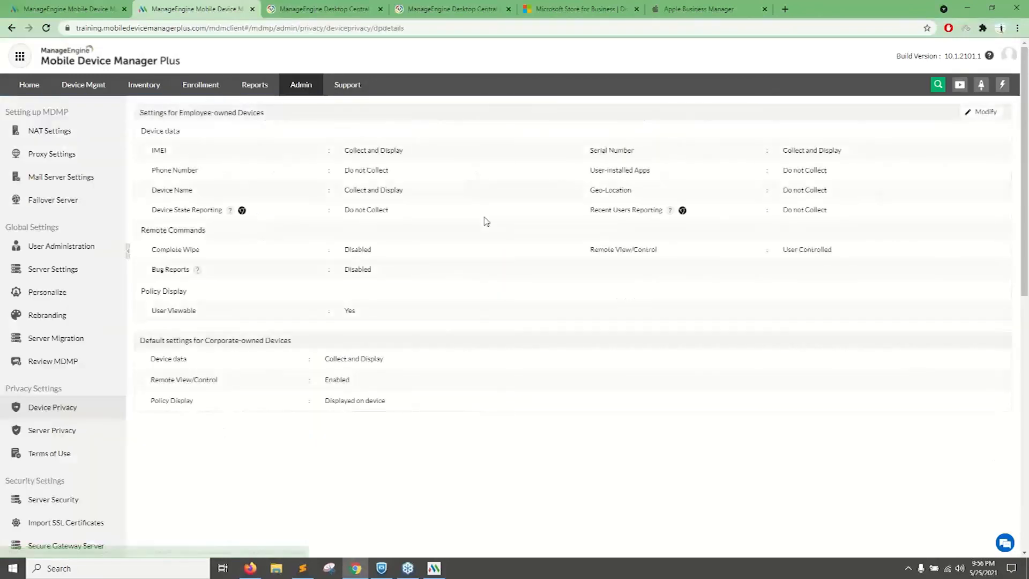
{"action": "left_click", "coordinate": [972, 115]}
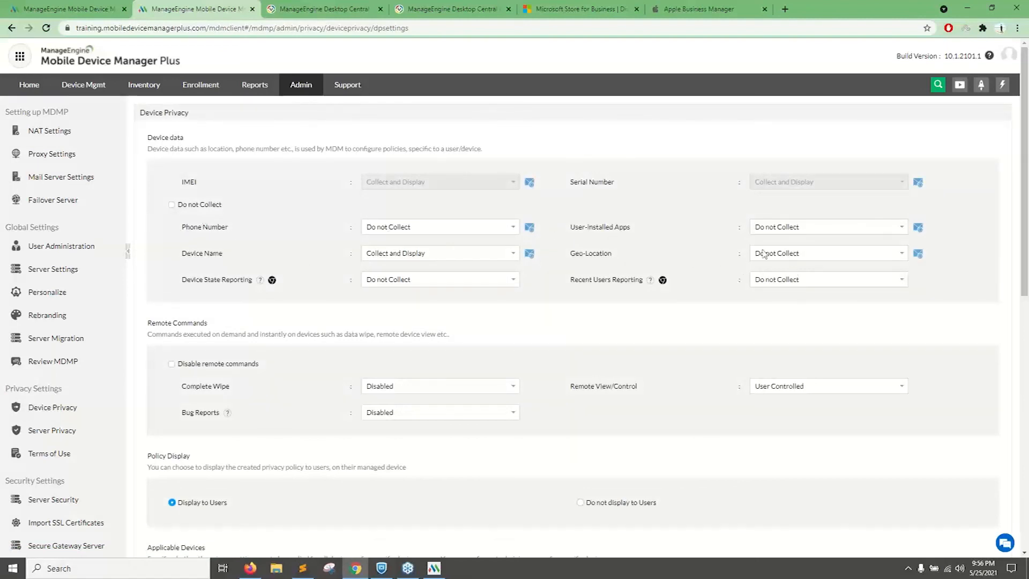
{"action": "left_click", "coordinate": [416, 227]}
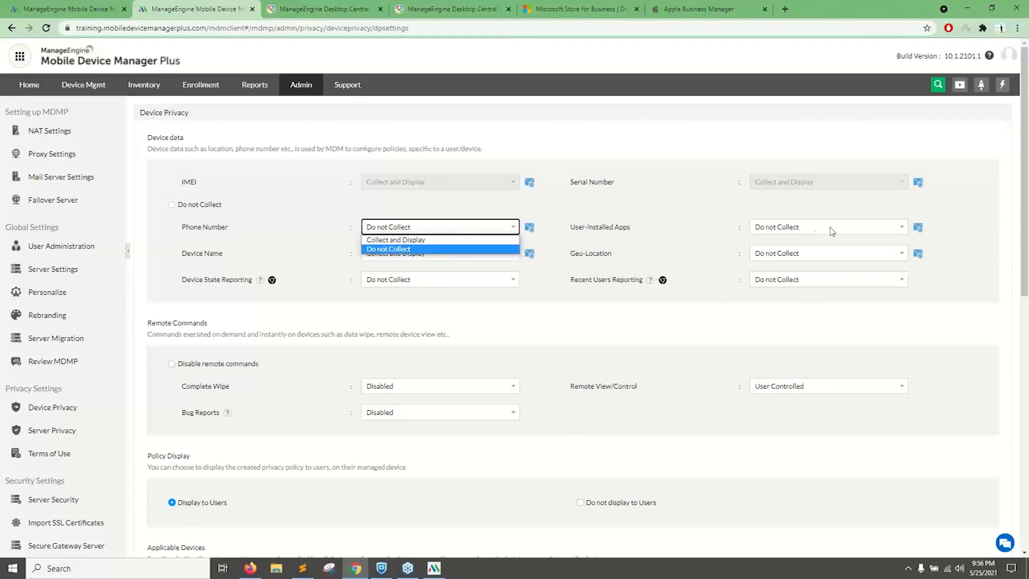
{"action": "left_click", "coordinate": [790, 232]}
{"action": "left_click", "coordinate": [660, 209]}
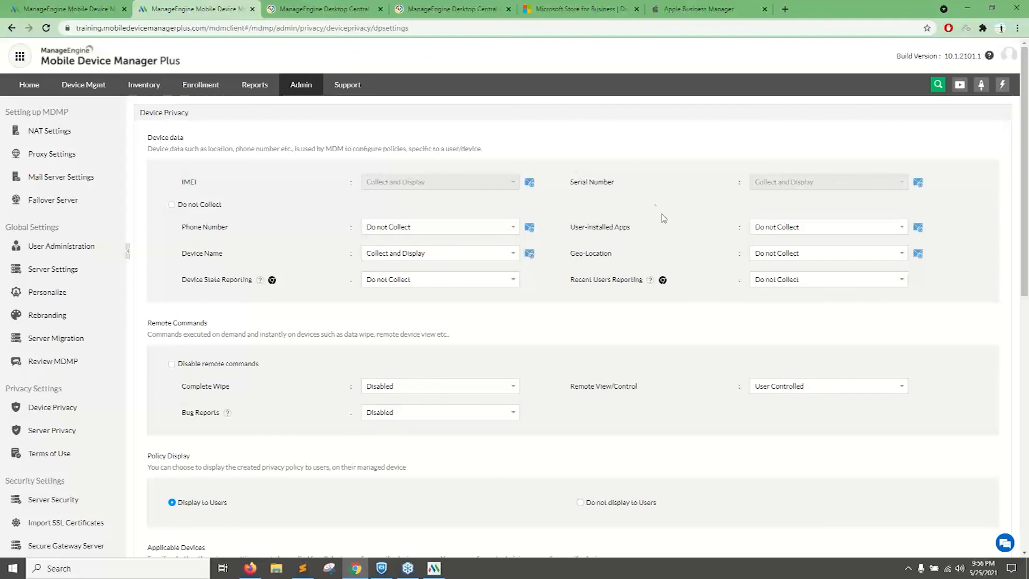
{"action": "left_click", "coordinate": [770, 255]}
{"action": "left_click", "coordinate": [764, 275]}
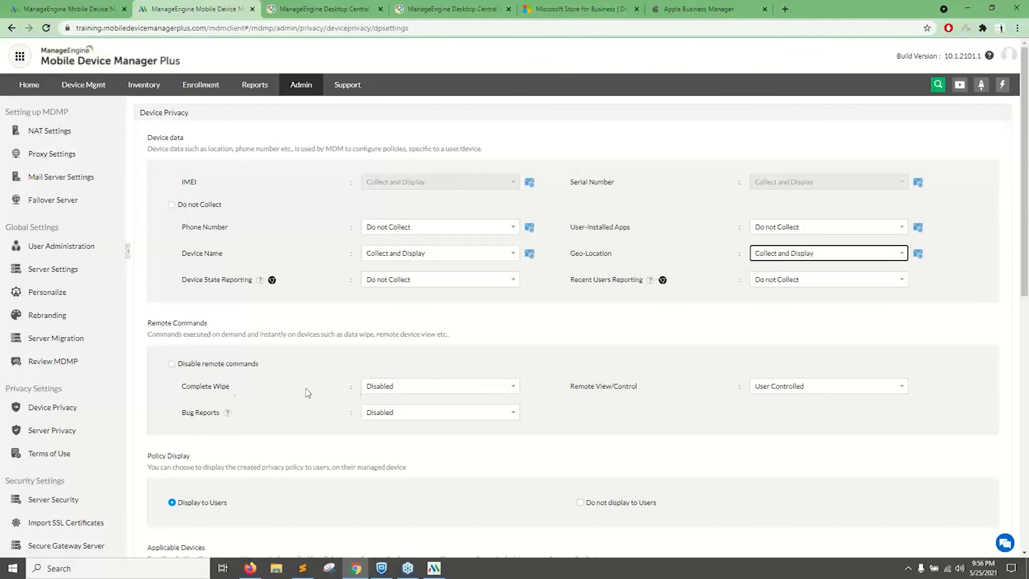
Turn the Disable remote commands option on and off again, and set Complete Wipe to Enabled.
{"action": "left_click", "coordinate": [172, 365]}
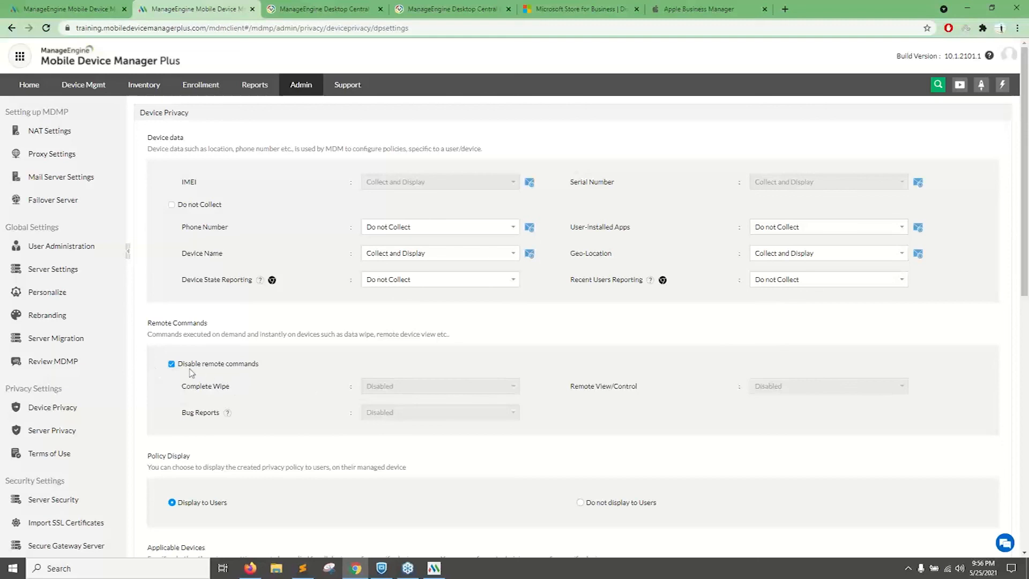
{"action": "left_click", "coordinate": [173, 366]}
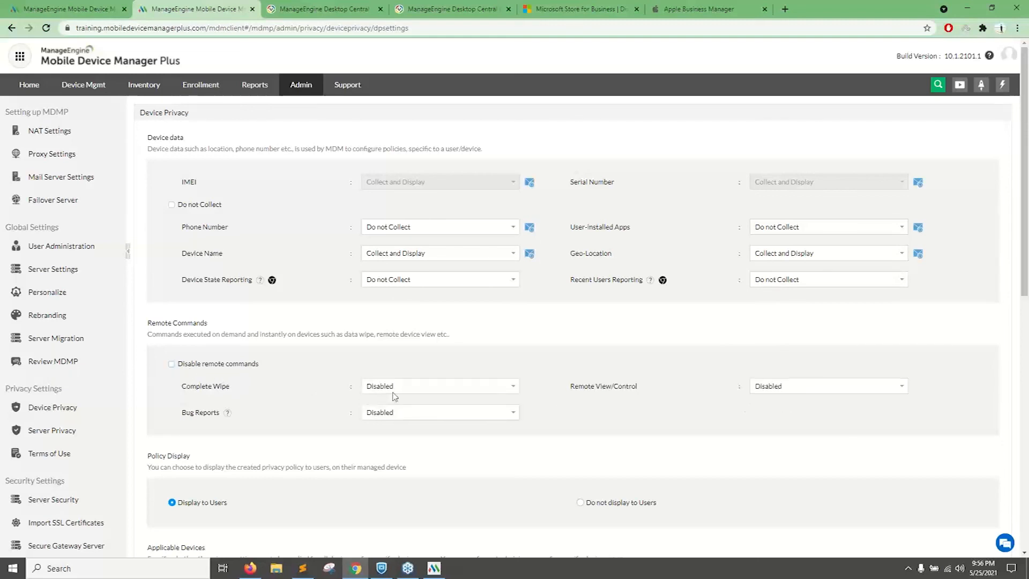
{"action": "scroll", "coordinate": [396, 396], "scroll_direction": "down", "scroll_amount": 3}
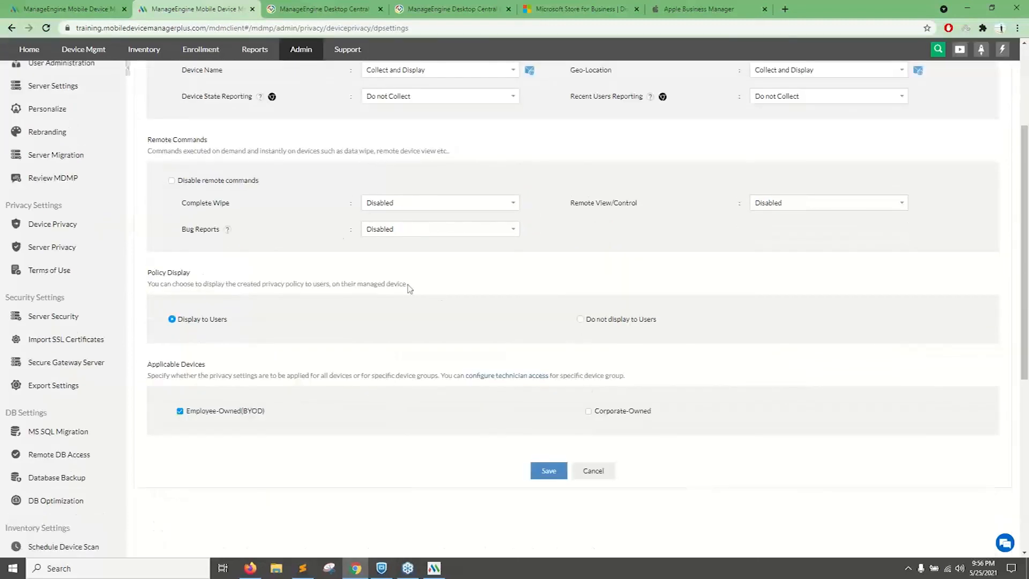
{"action": "left_click", "coordinate": [429, 204]}
{"action": "left_click", "coordinate": [392, 216]}
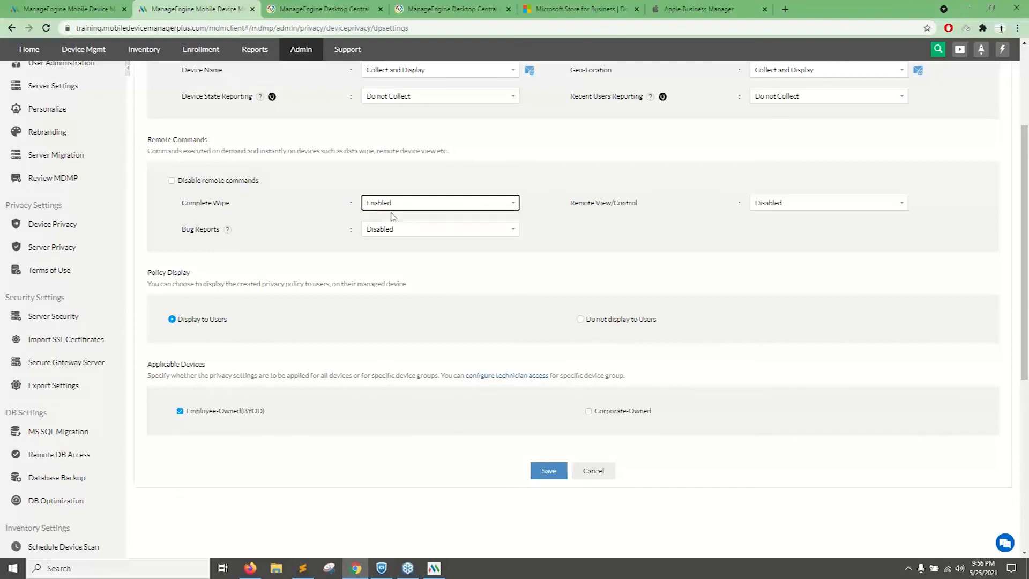
Apply the privacy settings to Corporate-Owned devices instead of Employee-Owned ones, and review the Complete Wipe setting.
{"action": "left_click", "coordinate": [589, 412]}
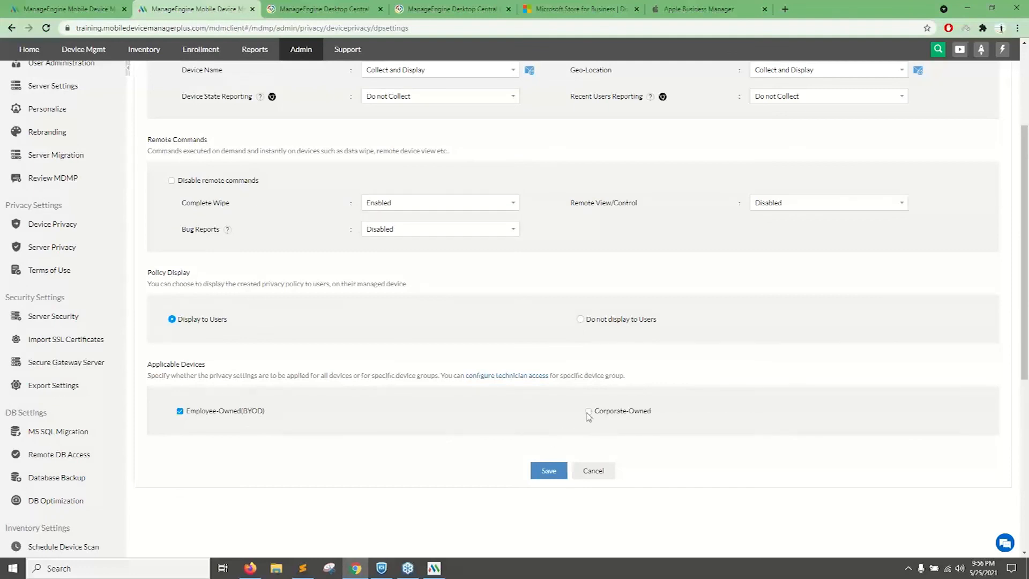
{"action": "left_click_drag", "start_coordinate": [186, 413], "coordinate": [293, 392]}
{"action": "left_click_drag", "start_coordinate": [181, 203], "coordinate": [300, 212]}
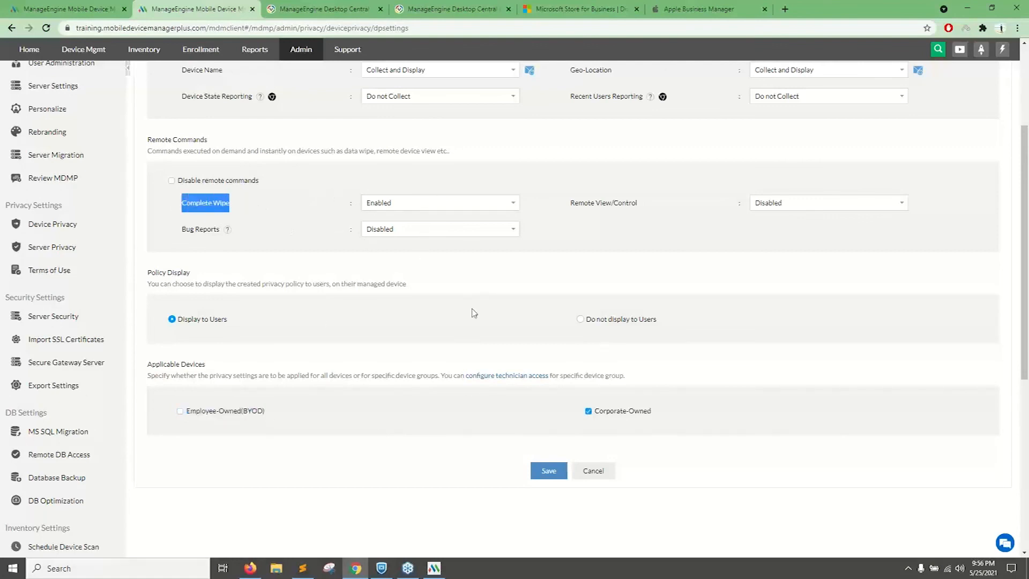
{"action": "scroll", "coordinate": [472, 311], "scroll_direction": "up", "scroll_amount": 4}
{"action": "scroll", "coordinate": [327, 364], "scroll_direction": "down", "scroll_amount": 2}
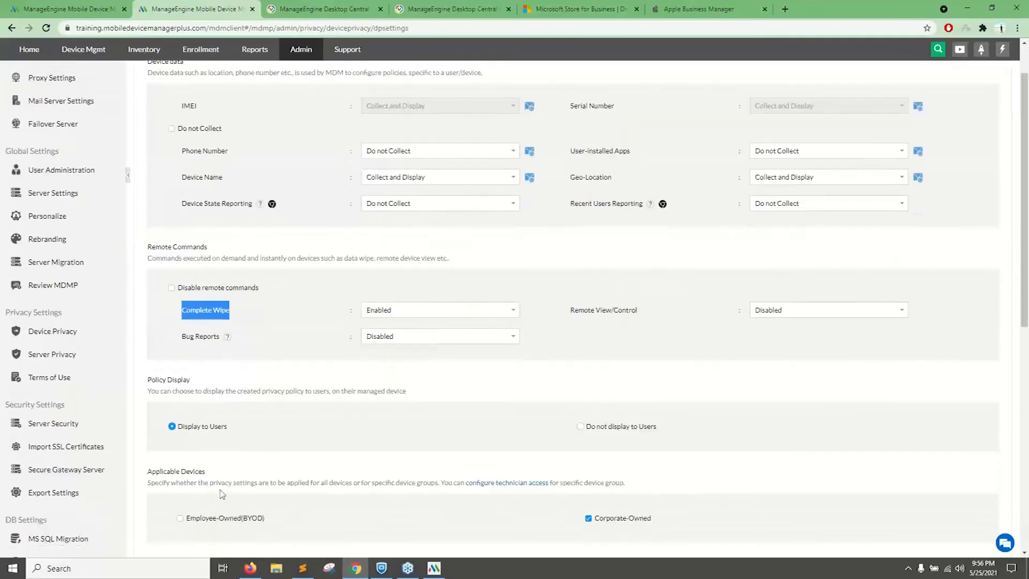
{"action": "key", "text": "super"}
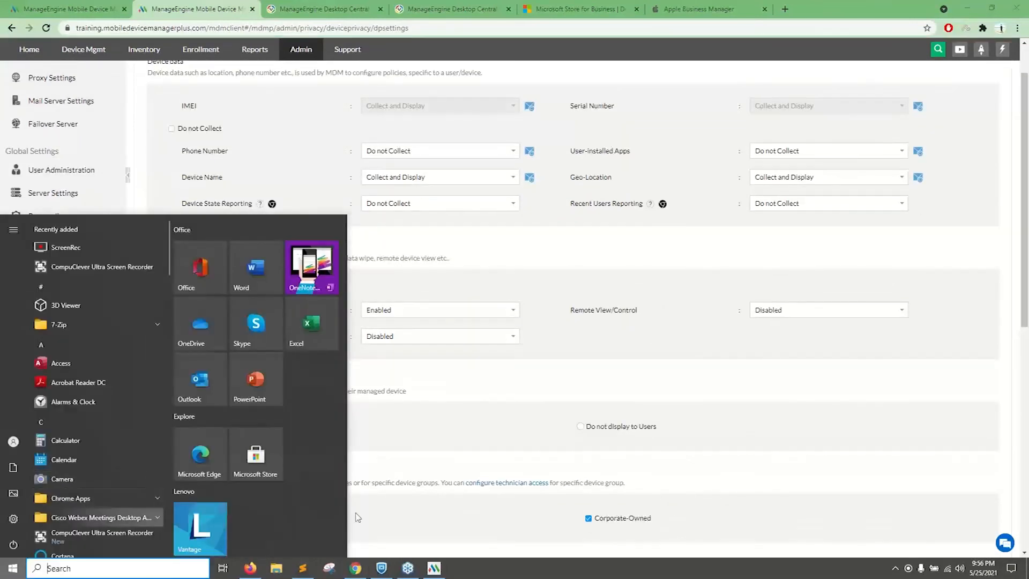
{"action": "left_click", "coordinate": [522, 394]}
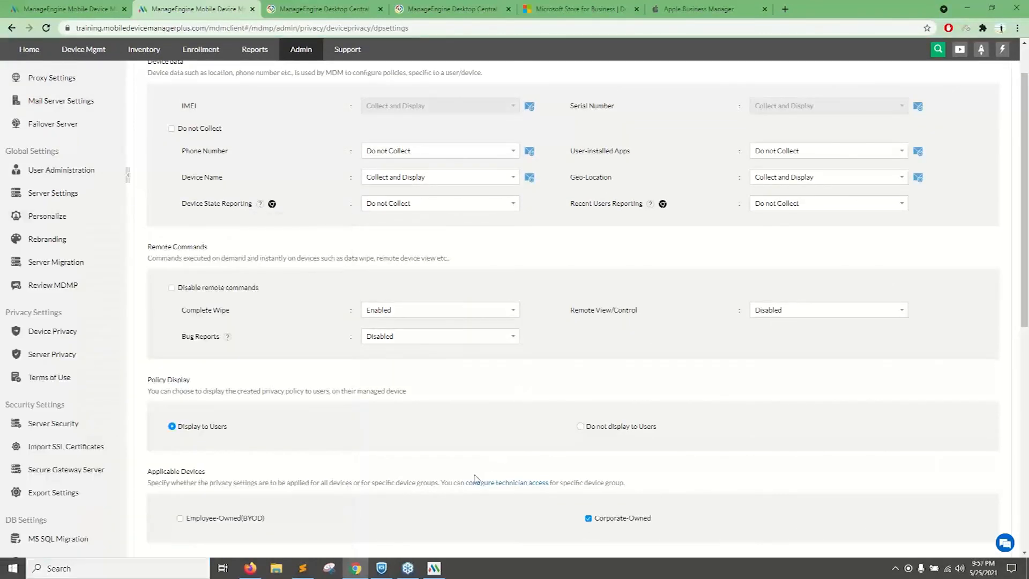
Advance the presentation to the Scenario 6 slide on unauthorized server access, and return to the Mobile Device Manager Plus admin settings overview.
{"action": "key", "text": "alt+Tab"}
{"action": "key", "text": "Right"}
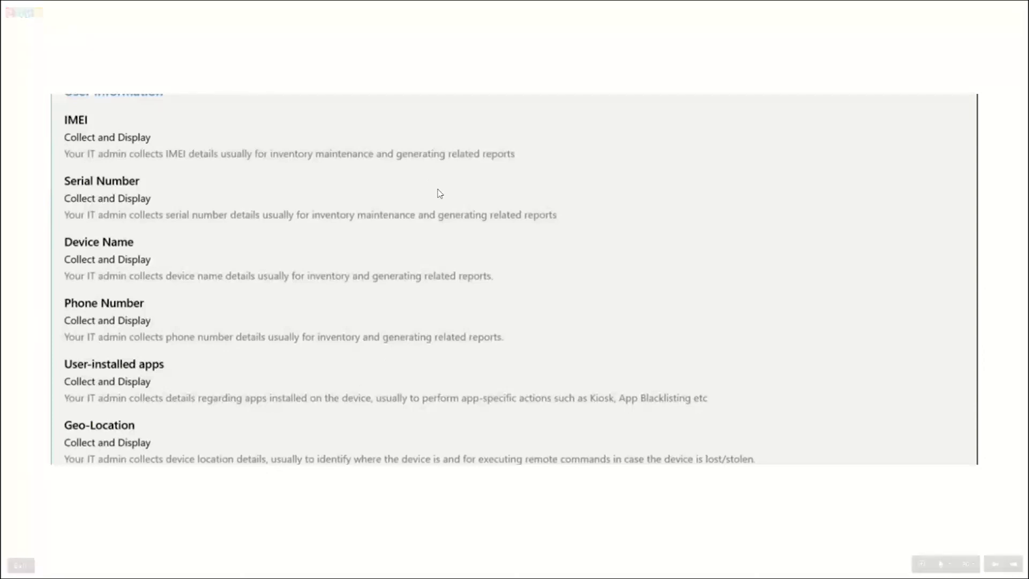
{"action": "left_click", "coordinate": [577, 82]}
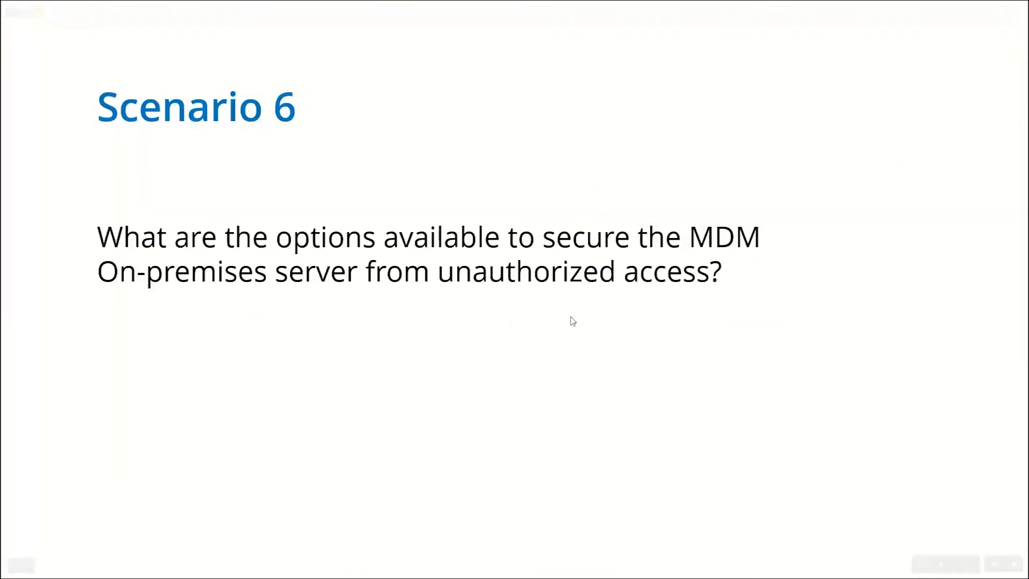
{"action": "key", "text": "alt+Tab"}
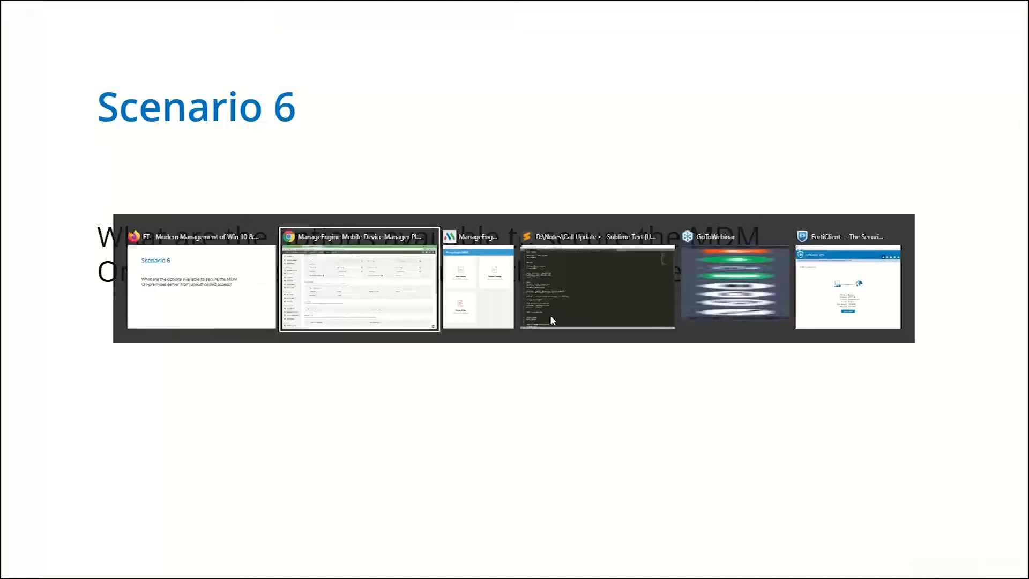
{"action": "scroll", "coordinate": [326, 290], "scroll_direction": "up", "scroll_amount": 3}
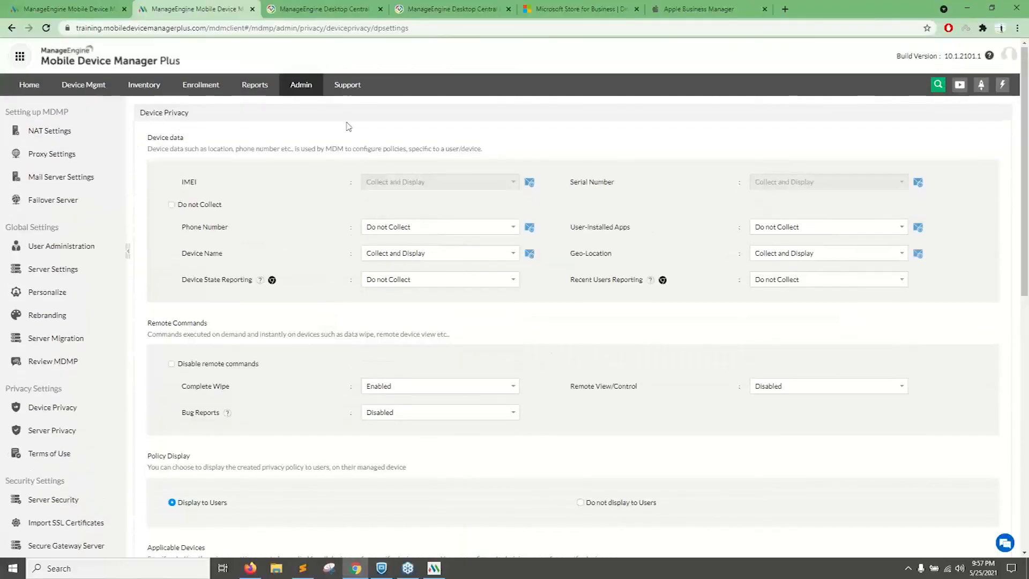
{"action": "left_click", "coordinate": [302, 85]}
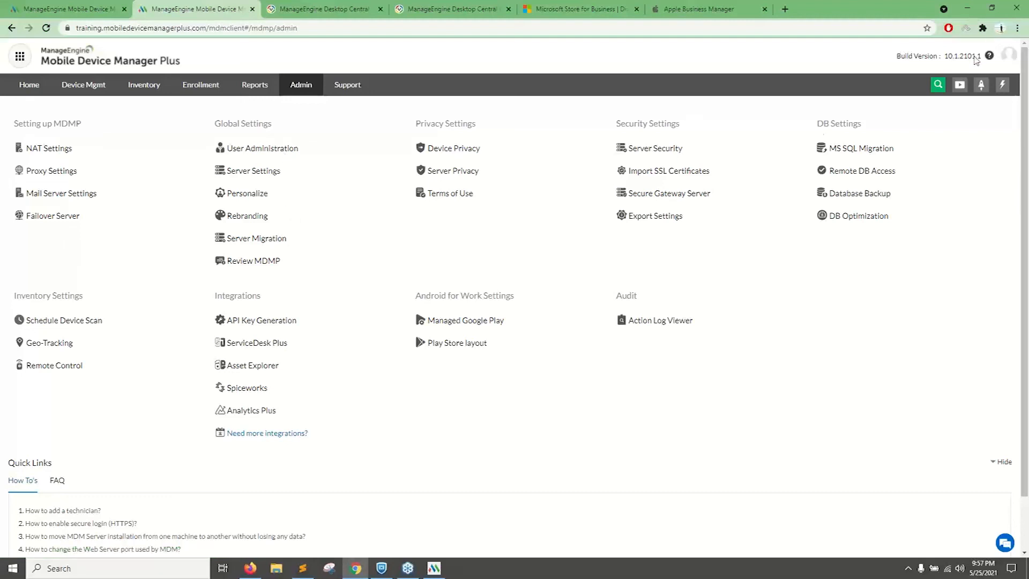
Open the Add User form in User Administration, choose Active Directory Authentication, and check the domain field and the signed-in account's details.
{"action": "left_click", "coordinate": [289, 149]}
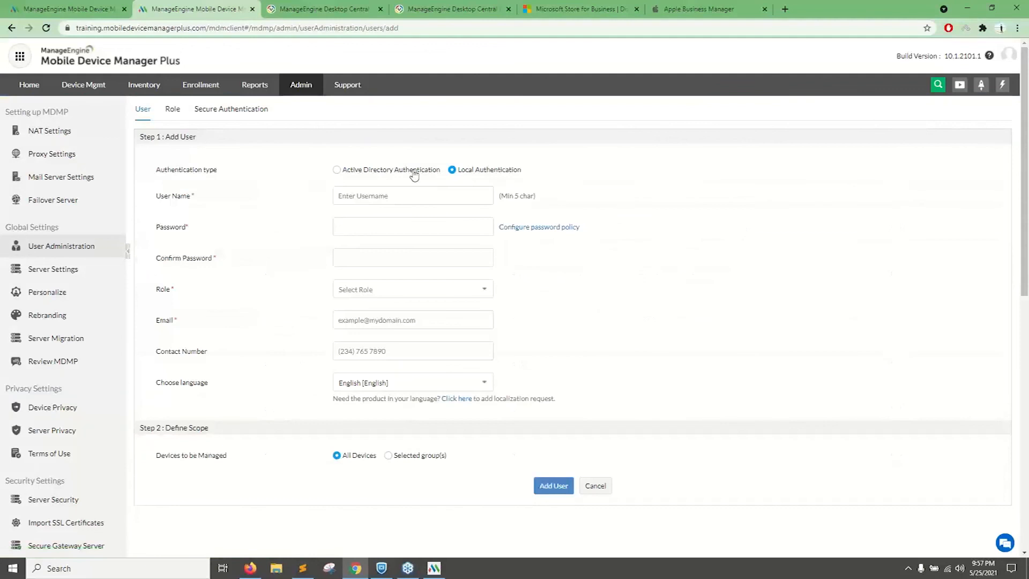
{"action": "left_click", "coordinate": [339, 171]}
{"action": "left_click", "coordinate": [354, 194]}
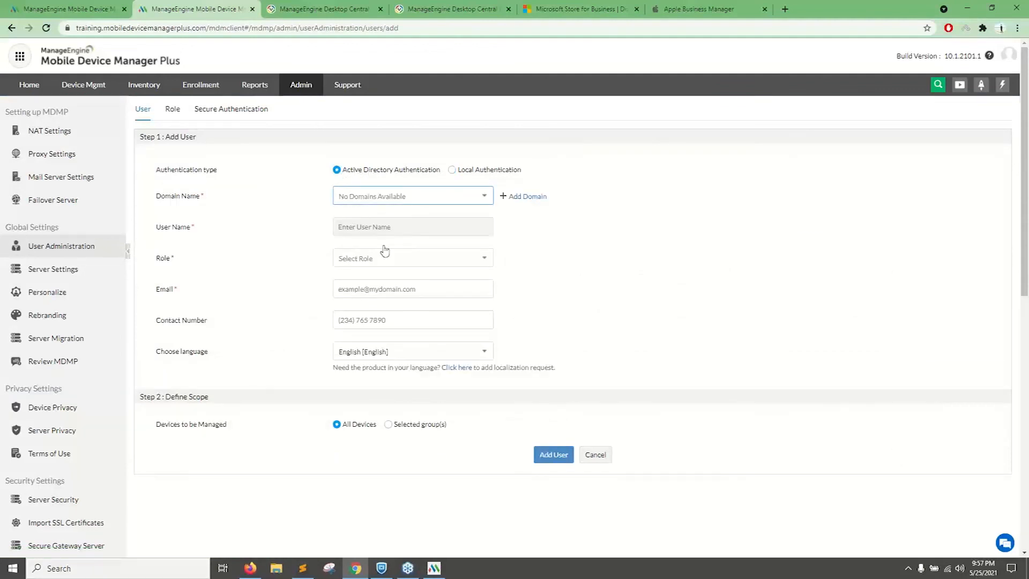
{"action": "left_click", "coordinate": [1006, 57]}
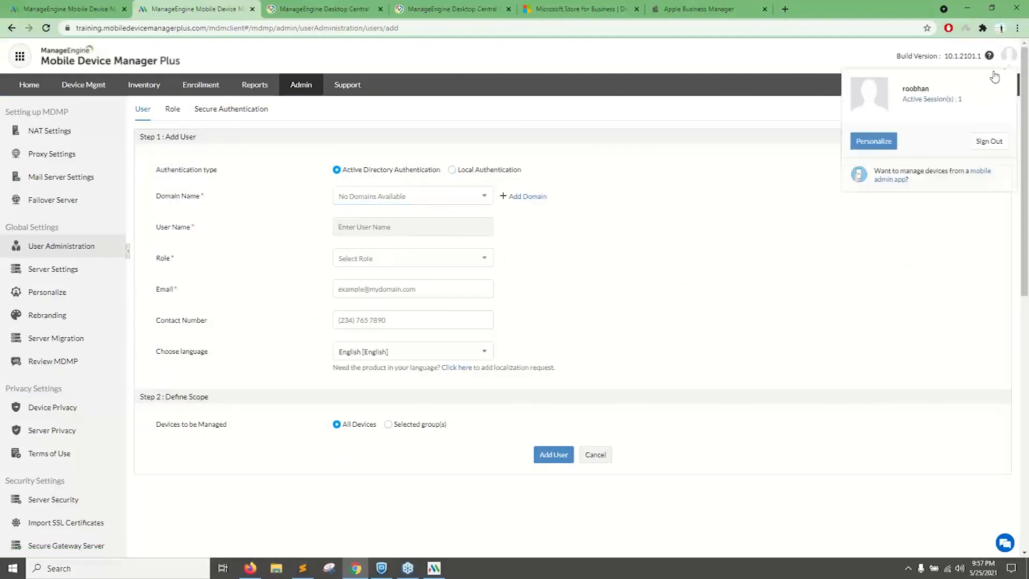
{"action": "left_click", "coordinate": [375, 200]}
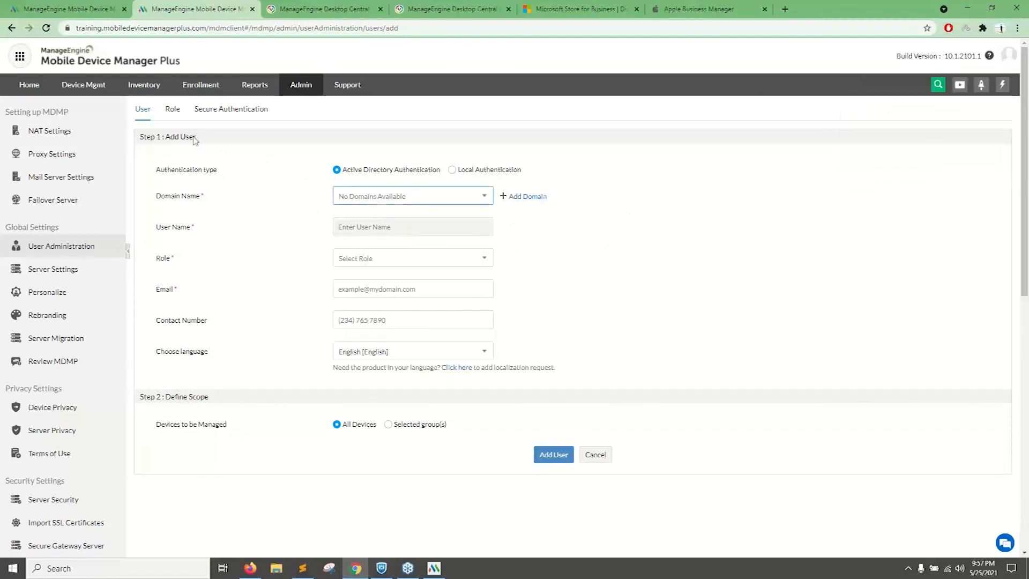
Enable two-factor authentication in the Secure Authentication settings with Google Authenticator as the mode of authentication.
{"action": "left_click", "coordinate": [177, 110]}
{"action": "left_click", "coordinate": [230, 110]}
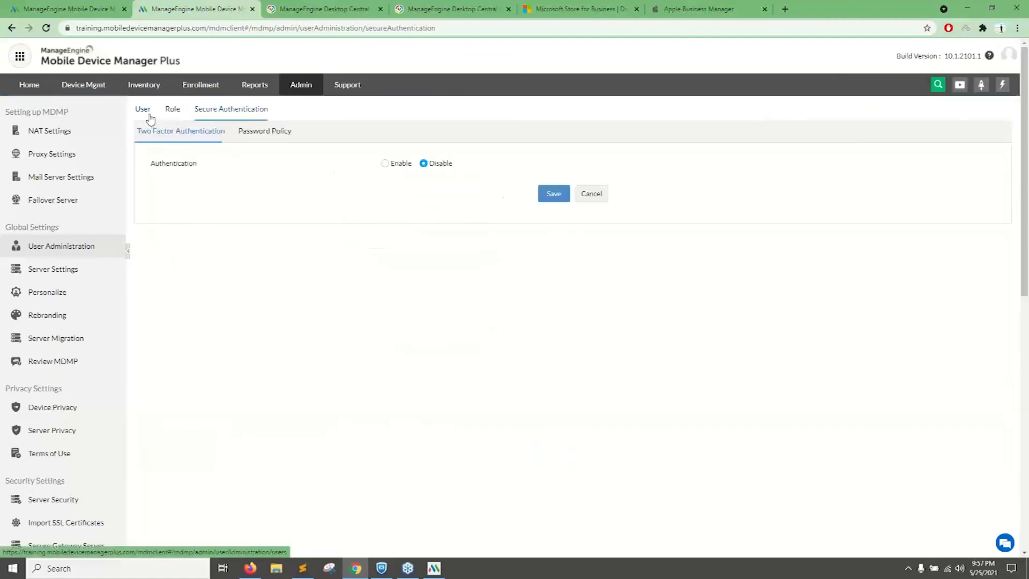
{"action": "left_click", "coordinate": [148, 113]}
{"action": "left_click", "coordinate": [237, 121]}
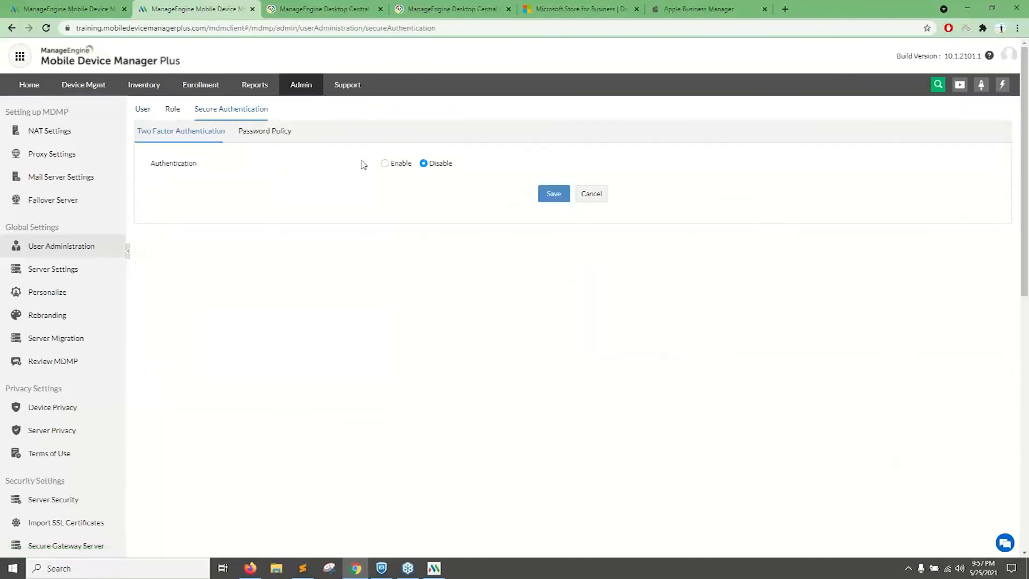
{"action": "left_click", "coordinate": [385, 163]}
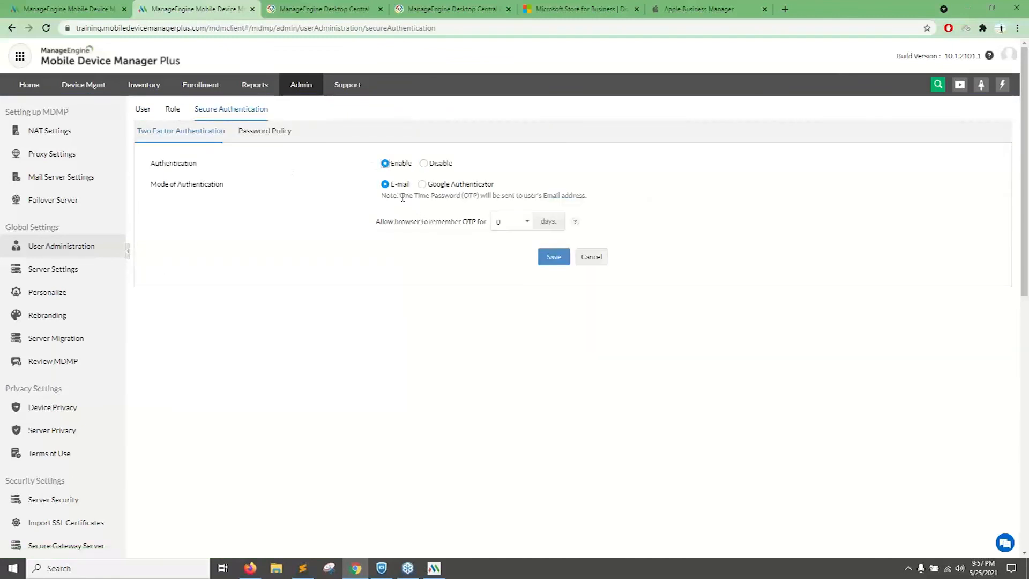
{"action": "left_click", "coordinate": [423, 186]}
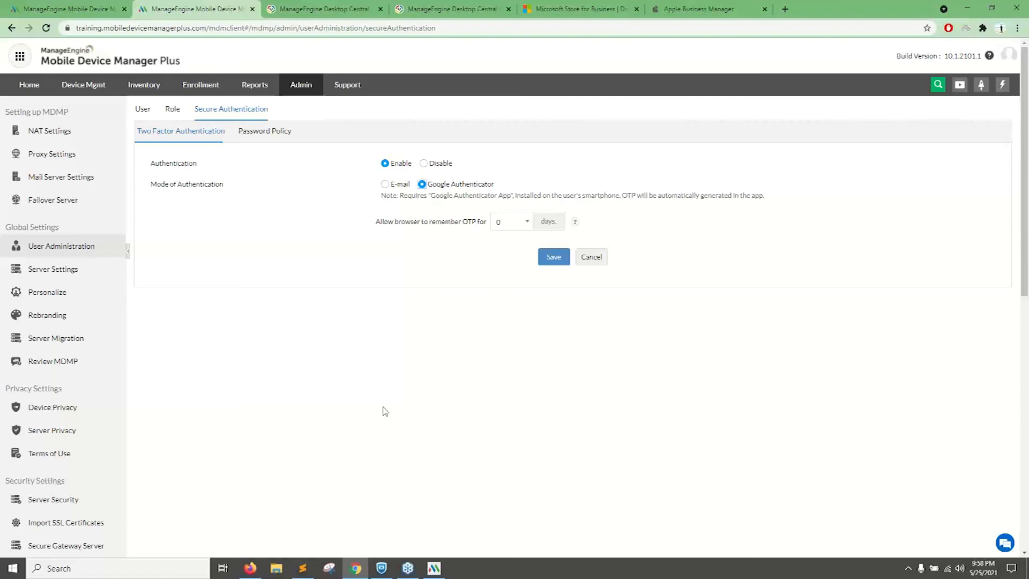
Highlight the server's base URL and review the signed-in account's session details.
{"action": "left_click_drag", "start_coordinate": [209, 28], "coordinate": [77, 27]}
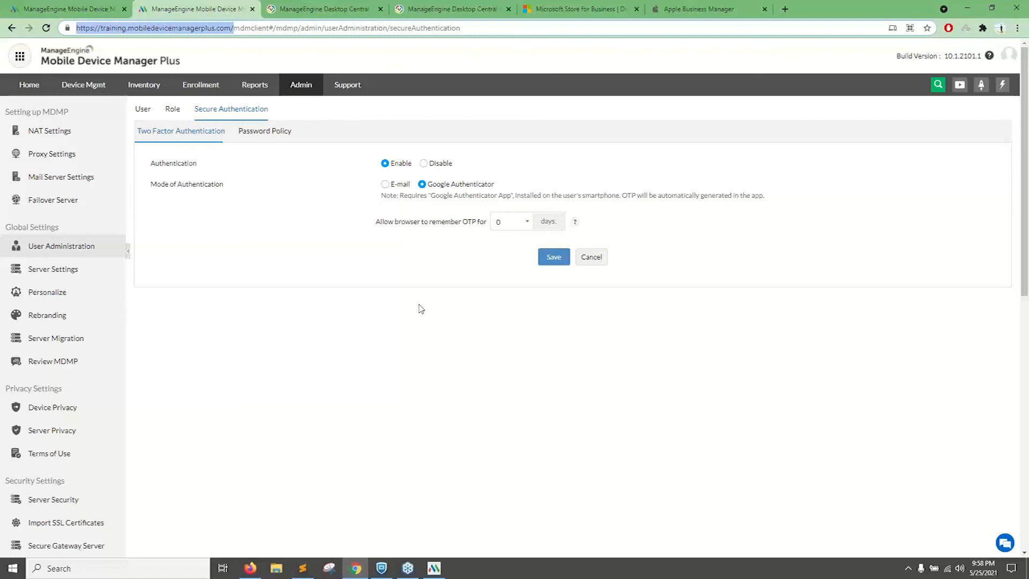
{"action": "left_click", "coordinate": [1008, 60]}
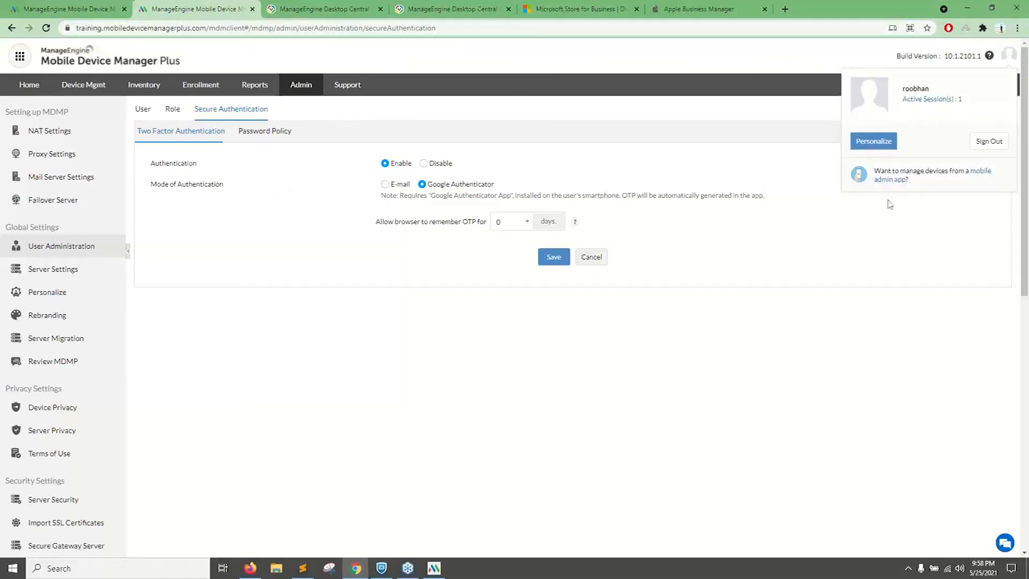
{"action": "left_click", "coordinate": [152, 111]}
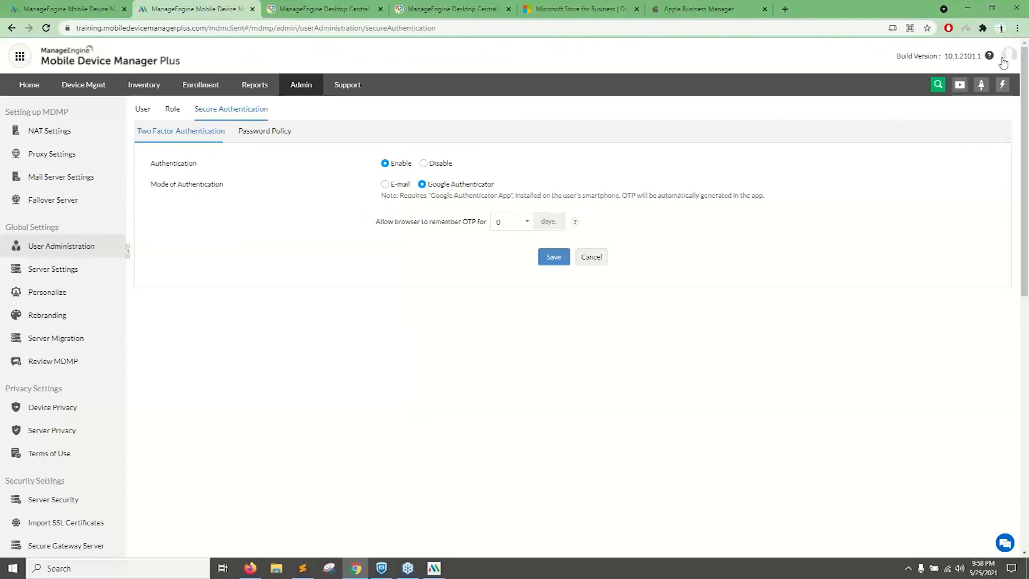
Start adding a user from the user list and limit the devices to be managed to Selected group(s).
{"action": "left_click", "coordinate": [141, 112]}
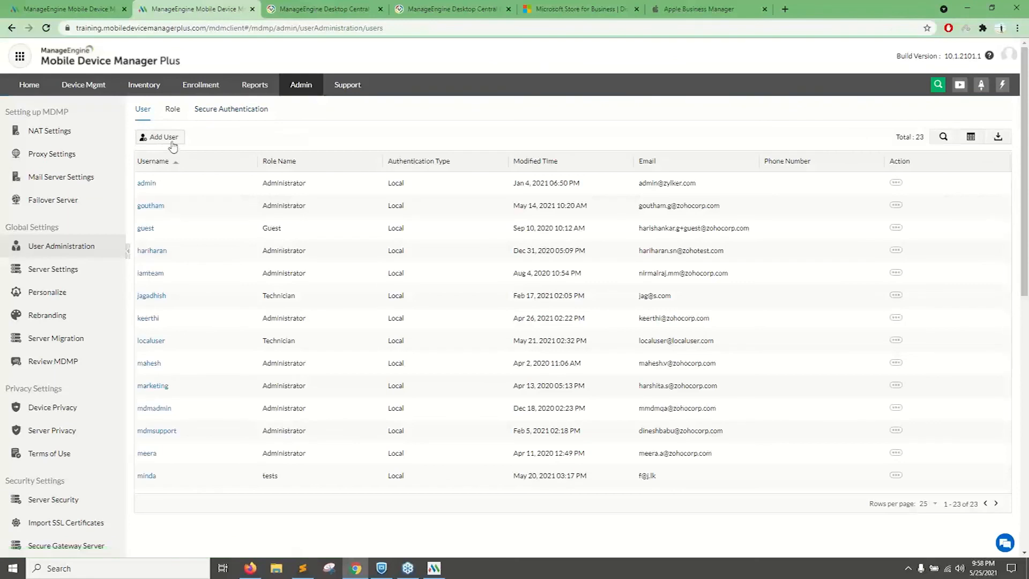
{"action": "left_click", "coordinate": [172, 141]}
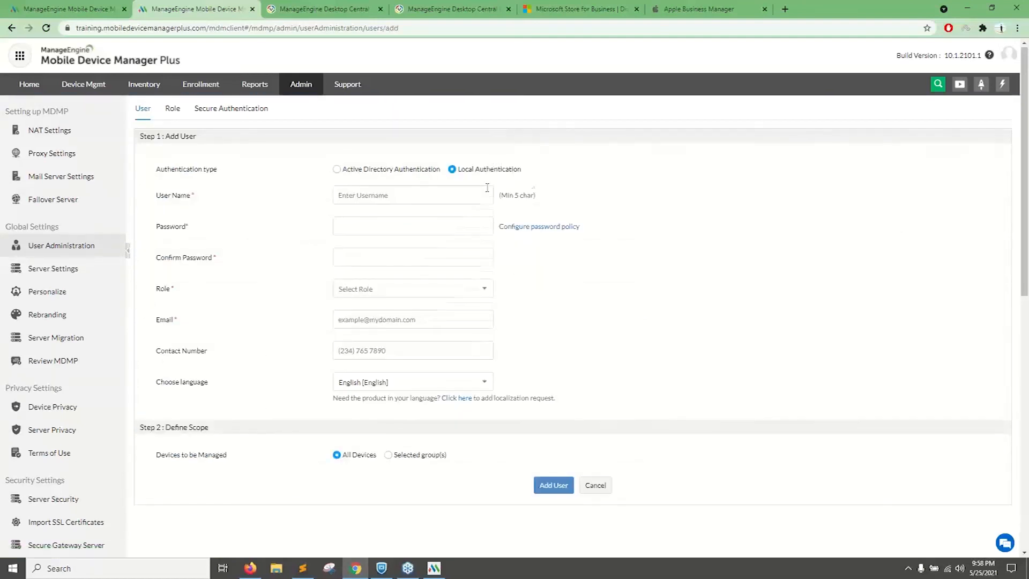
{"action": "scroll", "coordinate": [535, 310], "scroll_direction": "down", "scroll_amount": 2}
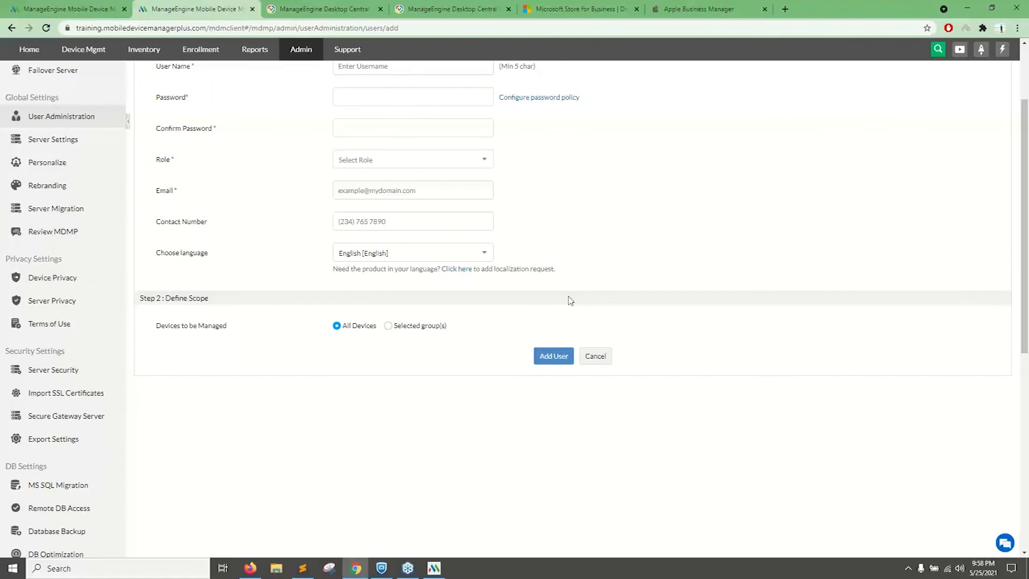
{"action": "left_click", "coordinate": [395, 328]}
{"action": "scroll", "coordinate": [349, 247], "scroll_direction": "up", "scroll_amount": 1}
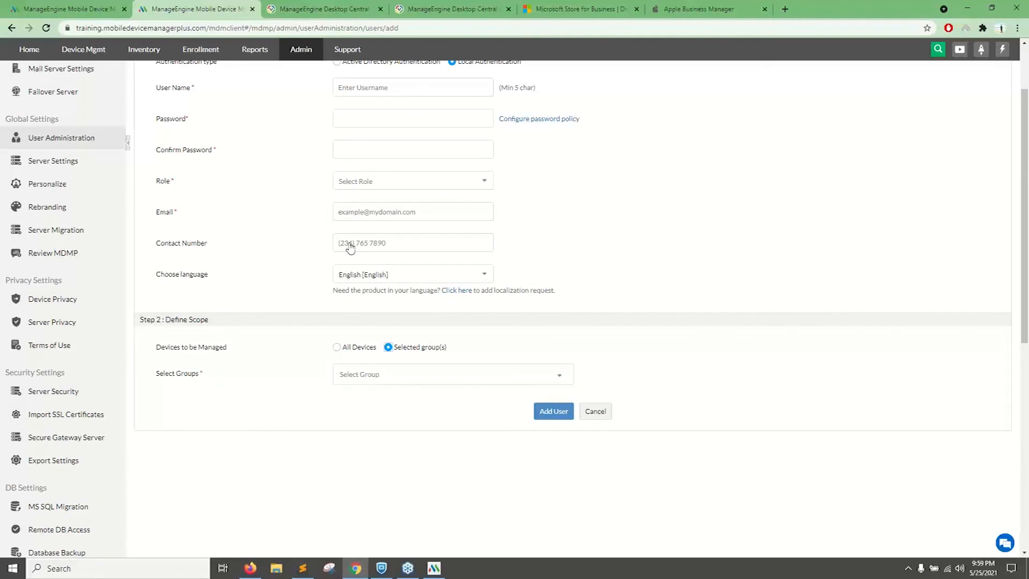
Give the new user the IT Asset Manager role and select the Sales Department, Marketing Department and Finance Department groups.
{"action": "scroll", "coordinate": [350, 246], "scroll_direction": "up", "scroll_amount": 2}
{"action": "left_click", "coordinate": [362, 289]}
{"action": "left_click", "coordinate": [364, 352]}
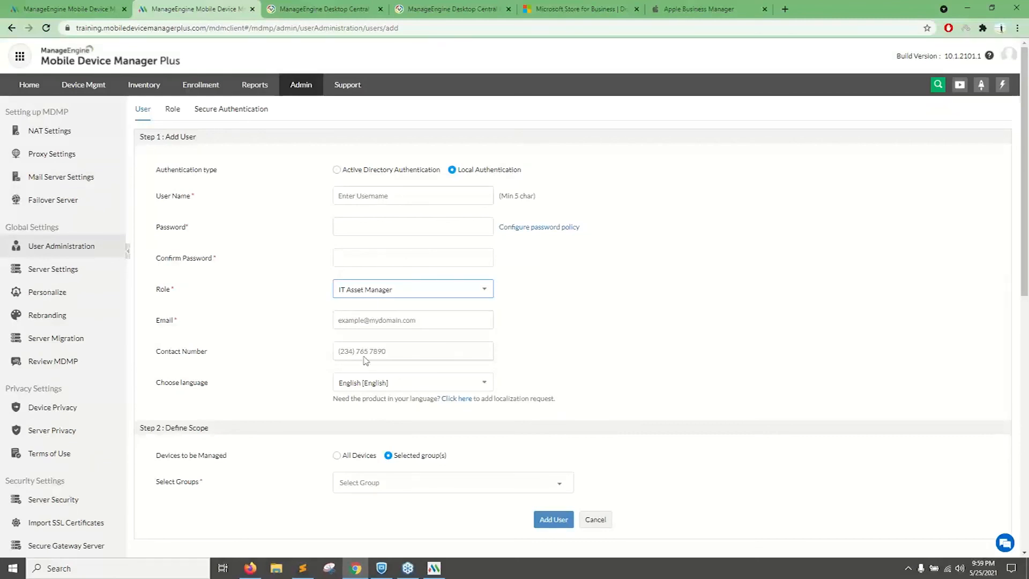
{"action": "scroll", "coordinate": [395, 384], "scroll_direction": "down", "scroll_amount": 1}
{"action": "left_click", "coordinate": [408, 406]}
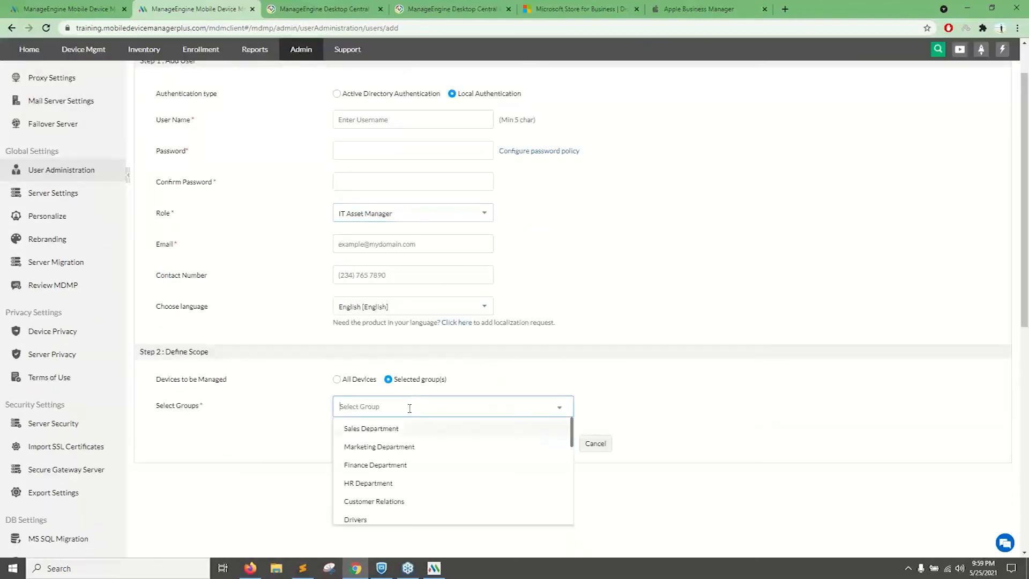
{"action": "left_click", "coordinate": [375, 427]}
{"action": "left_click", "coordinate": [377, 446]}
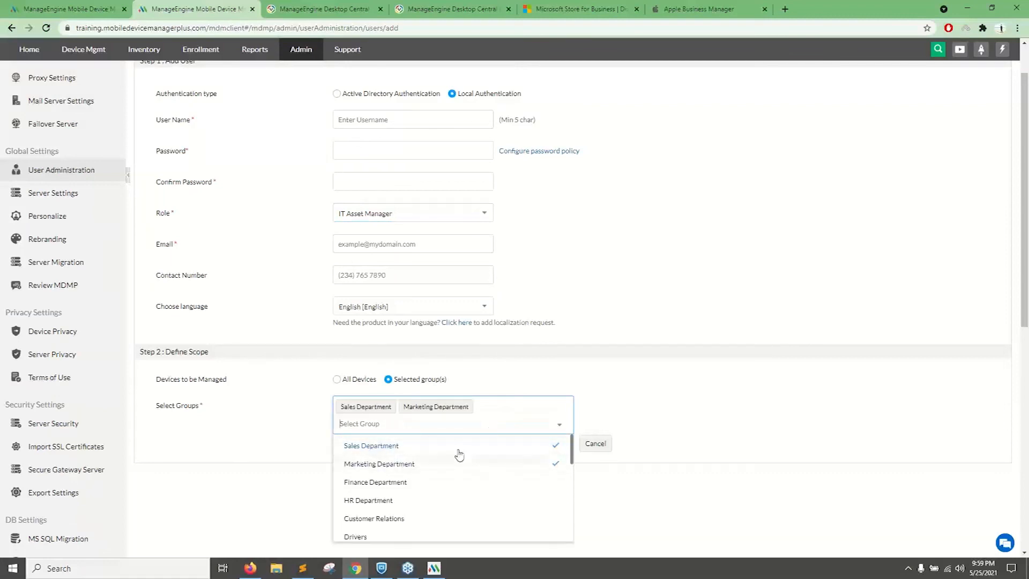
{"action": "left_click", "coordinate": [459, 482]}
{"action": "left_click", "coordinate": [619, 402]}
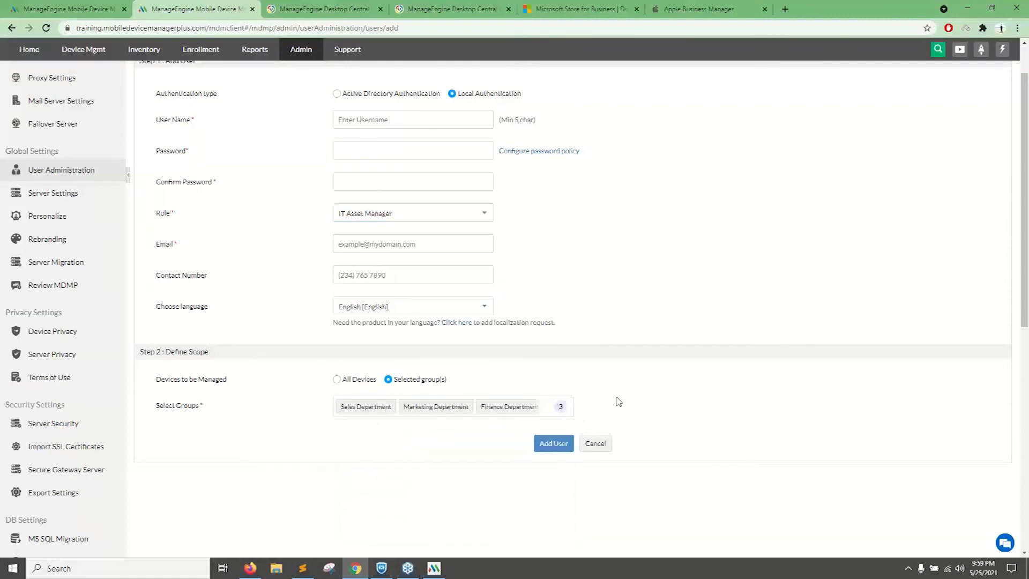
Place the cursor in the empty User Name field and review the rest of the Add User form.
{"action": "scroll", "coordinate": [616, 396], "scroll_direction": "up", "scroll_amount": 1}
{"action": "left_click", "coordinate": [378, 196]}
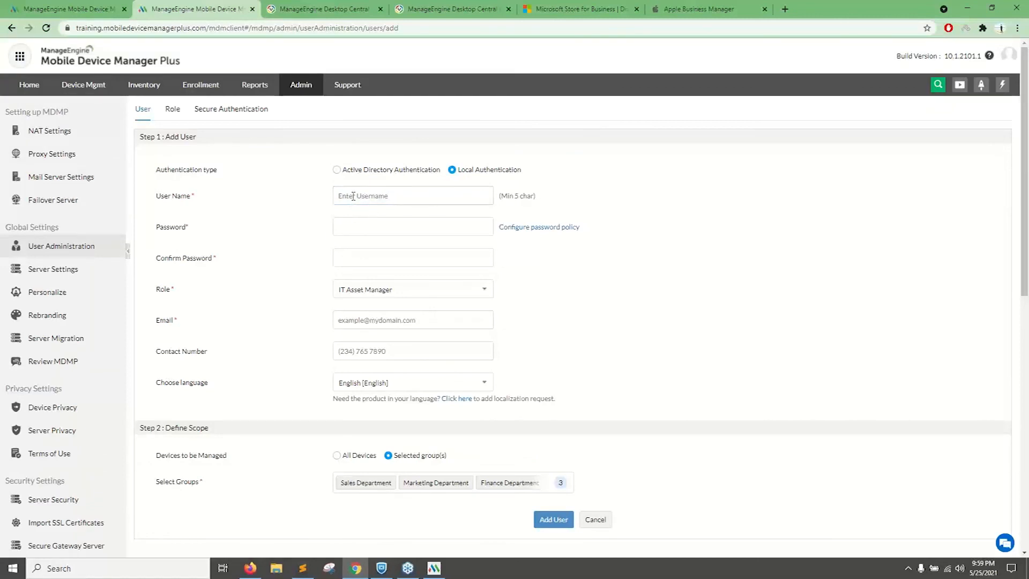
{"action": "left_click", "coordinate": [353, 196]}
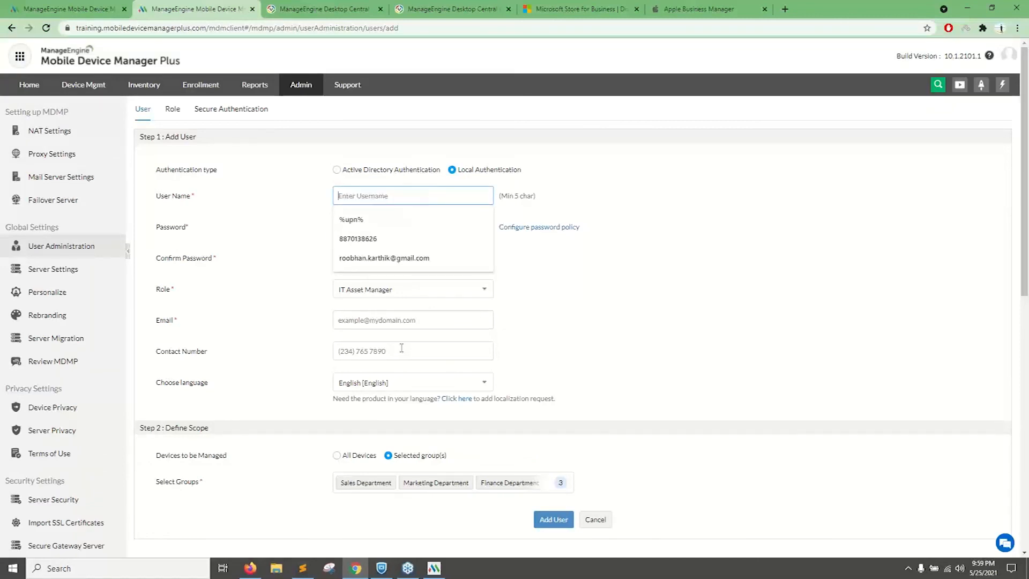
{"action": "scroll", "coordinate": [402, 348], "scroll_direction": "down", "scroll_amount": 1}
{"action": "scroll", "coordinate": [386, 350], "scroll_direction": "down", "scroll_amount": 2}
{"action": "scroll", "coordinate": [472, 370], "scroll_direction": "up", "scroll_amount": 3}
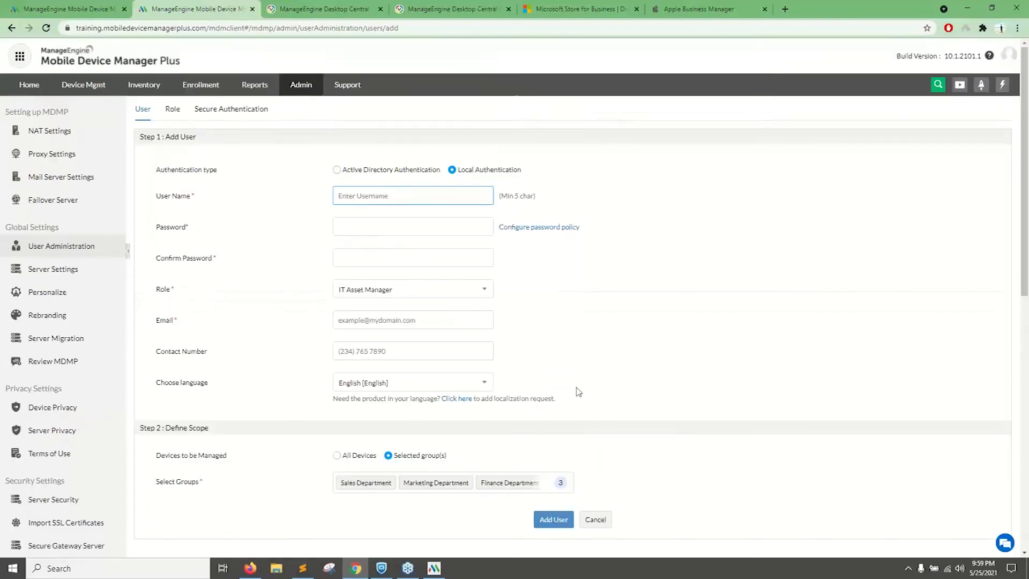
Advance the presentation to the Scenario 7 slide on securing PII in reports, and open the device inventory in Mobile Device Manager Plus.
{"action": "left_click", "coordinate": [256, 572]}
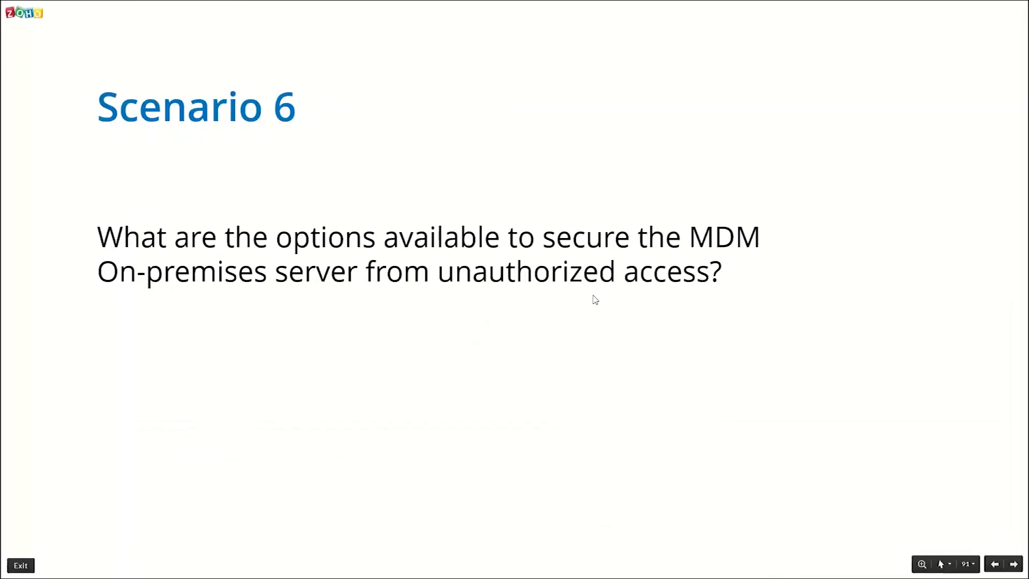
{"action": "key", "text": "Right"}
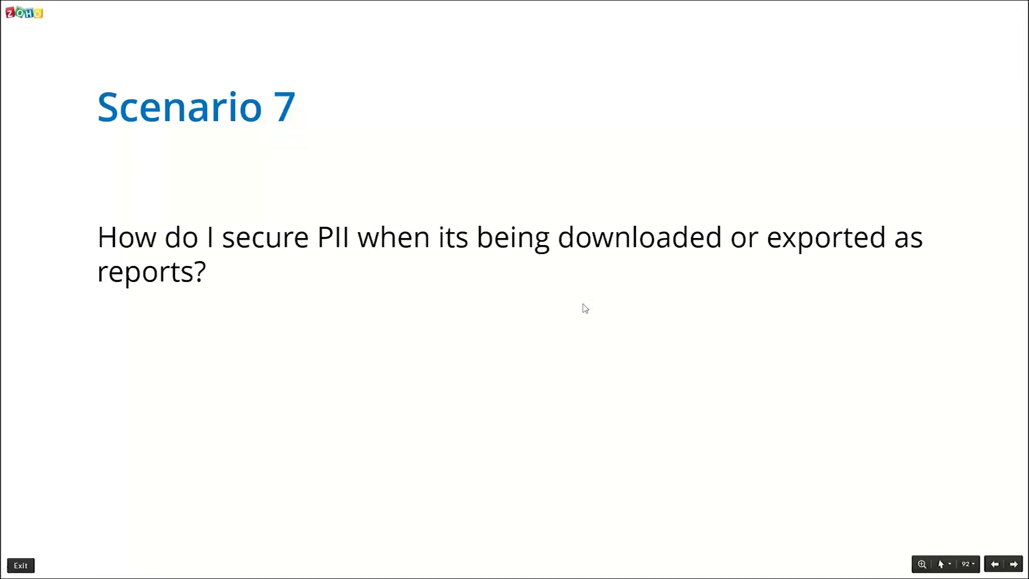
{"action": "key", "text": "alt+Tab"}
{"action": "left_click", "coordinate": [300, 91]}
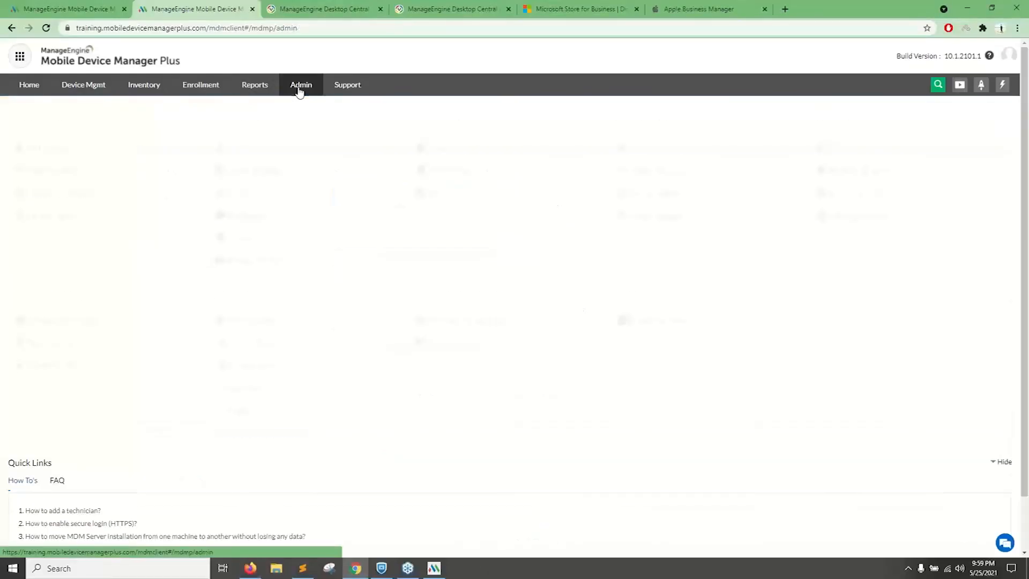
{"action": "left_click", "coordinate": [151, 89]}
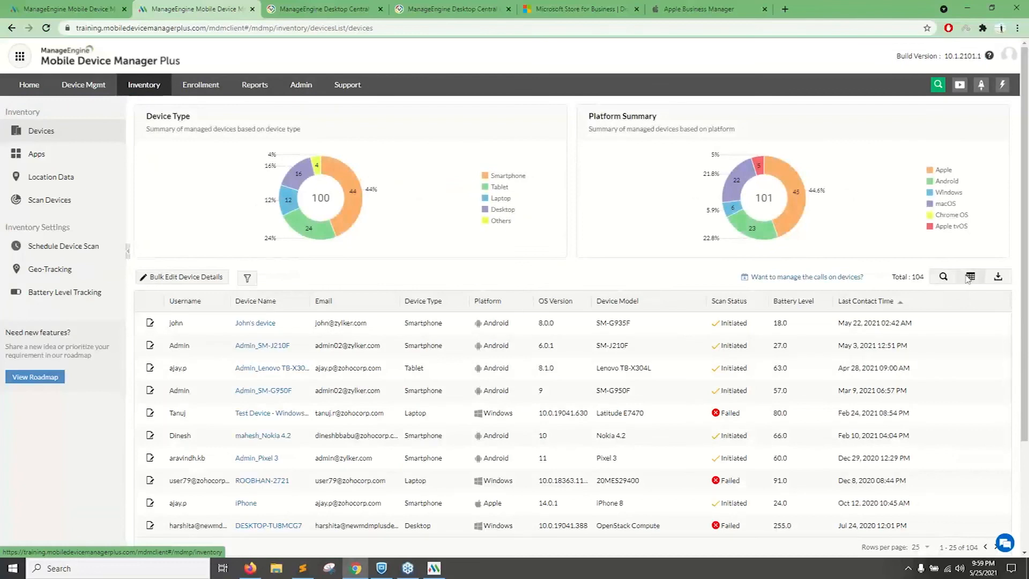
Highlight the first device's email and model in the inventory list, and review and save the table's column selection.
{"action": "left_click_drag", "start_coordinate": [377, 323], "coordinate": [315, 323]}
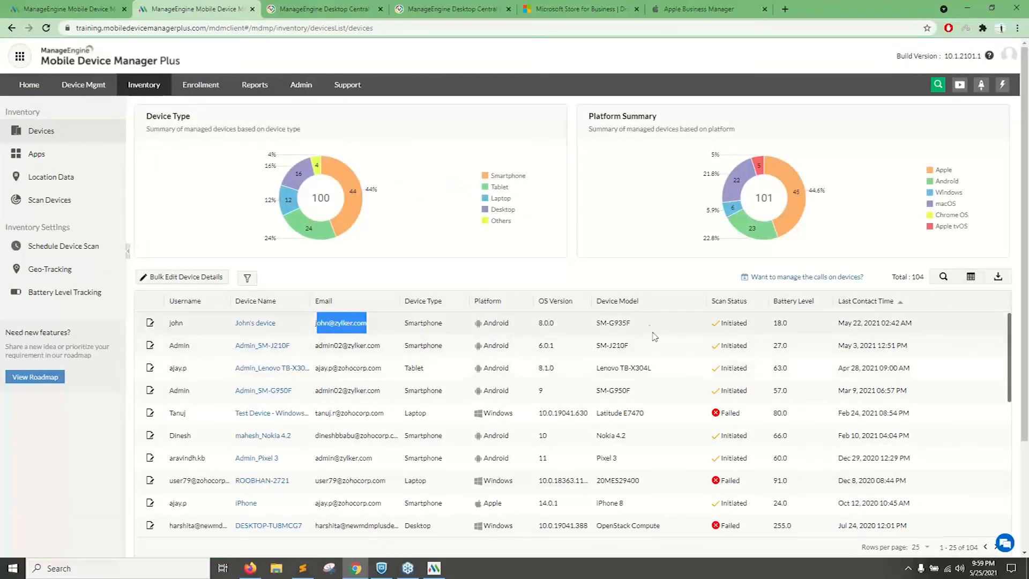
{"action": "left_click_drag", "start_coordinate": [632, 323], "coordinate": [597, 323]}
{"action": "left_click", "coordinate": [970, 276]}
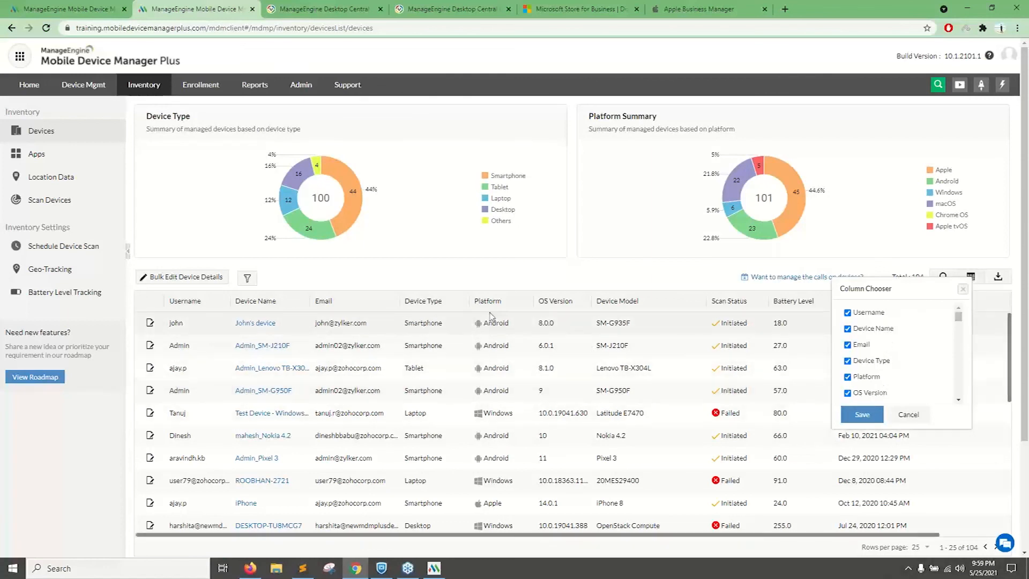
{"action": "left_click", "coordinate": [859, 416]}
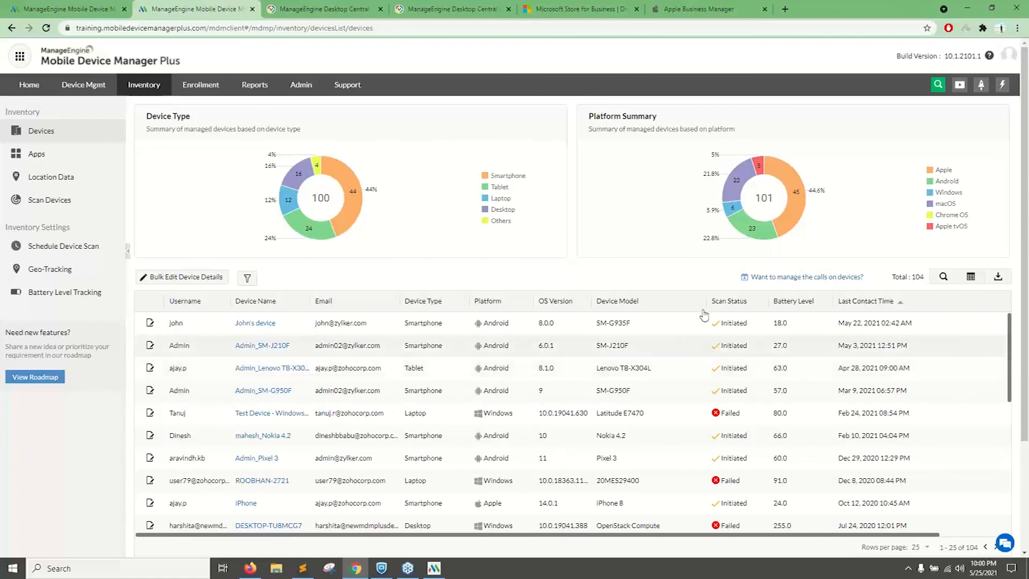
Open the Admin page in a separate tab, export the device inventory as a PDF, and briefly view the exported file.
{"action": "middle_click", "coordinate": [302, 84]}
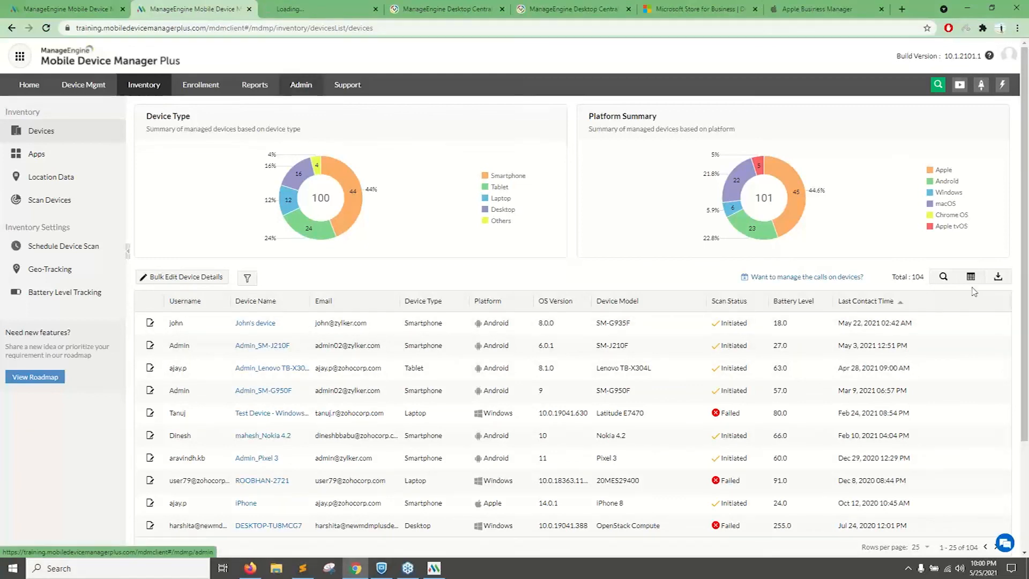
{"action": "left_click", "coordinate": [998, 276]}
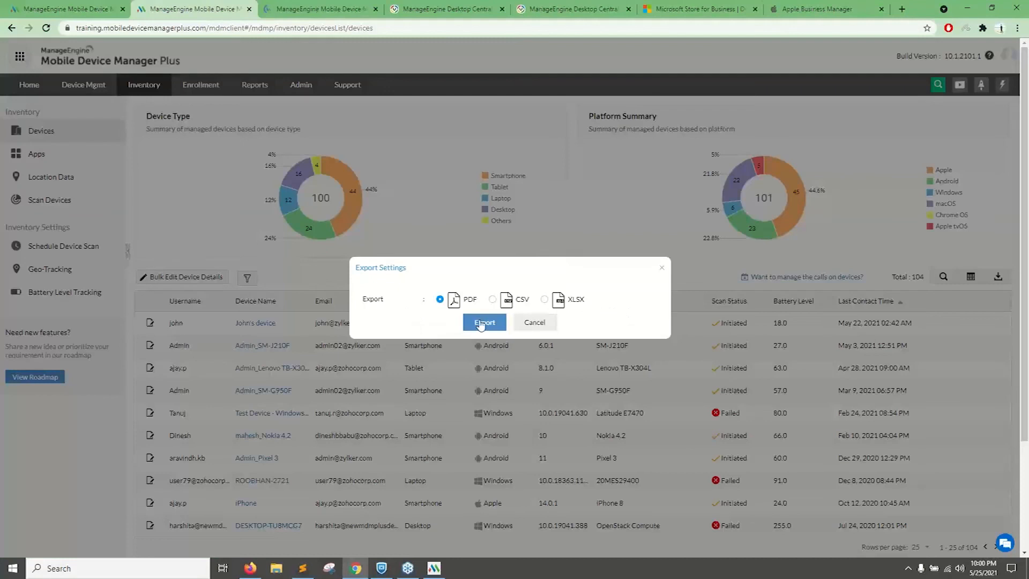
{"action": "left_click", "coordinate": [482, 323]}
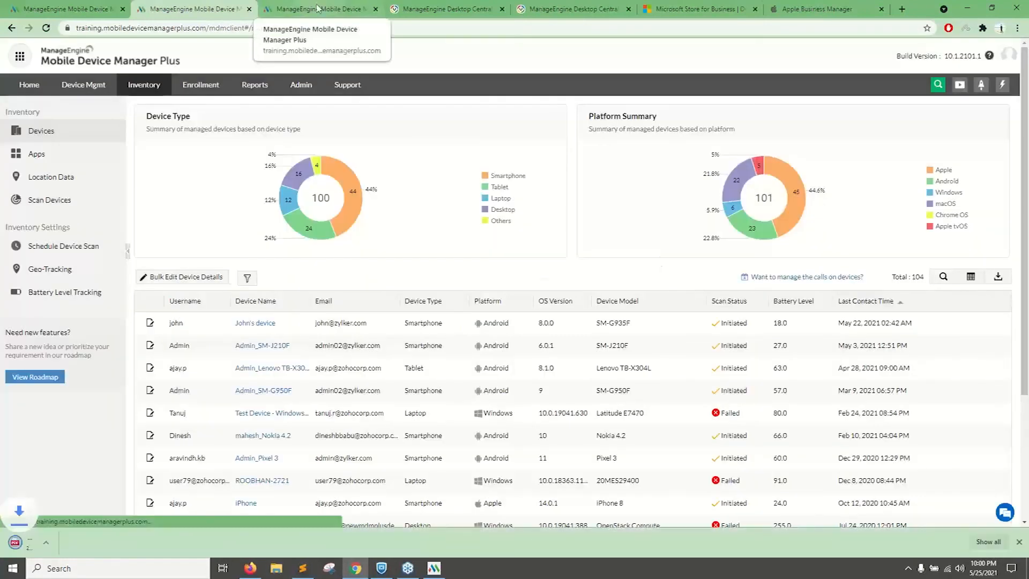
{"action": "left_click", "coordinate": [59, 543]}
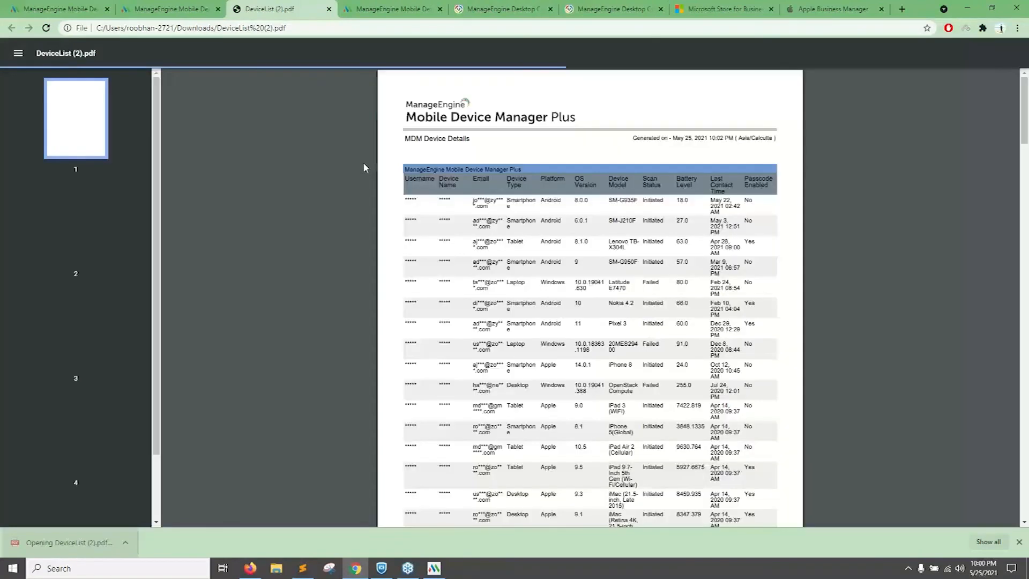
{"action": "left_click", "coordinate": [329, 9]}
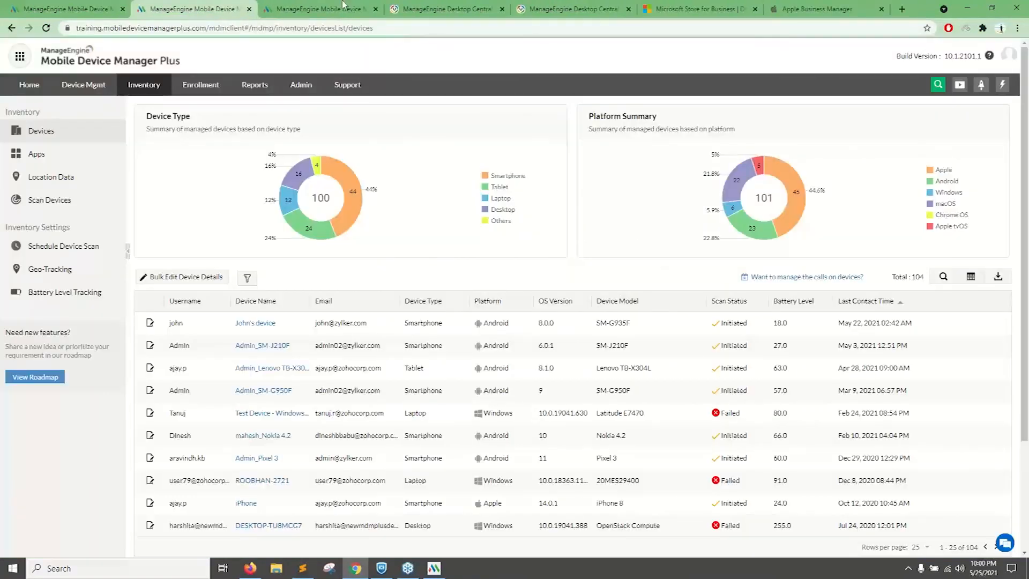
In the admin Export Settings, set both manually exported data and scheduled reports to Do not mask/remove PII and save.
{"action": "left_click", "coordinate": [344, 5]}
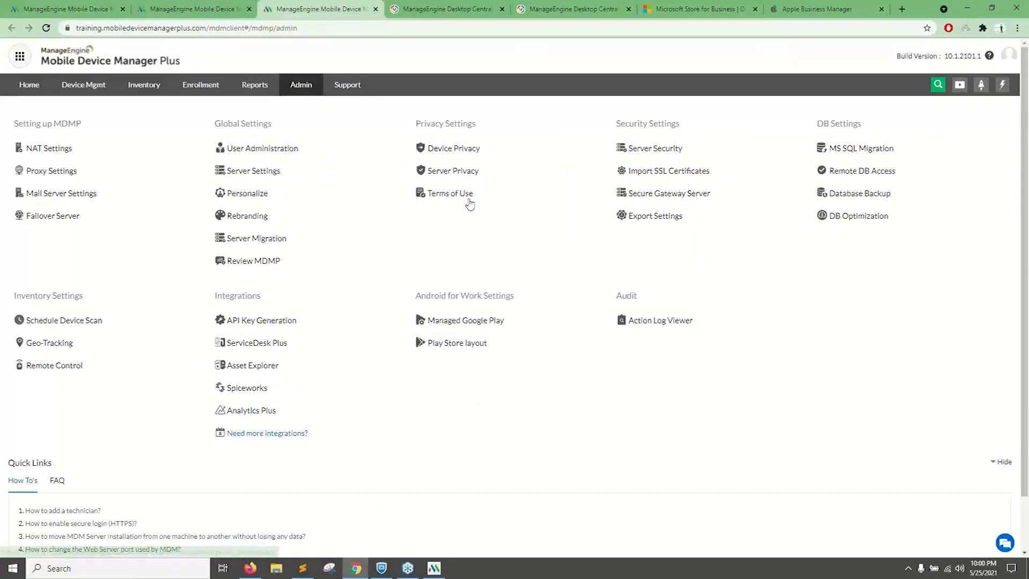
{"action": "left_click", "coordinate": [667, 216]}
{"action": "left_click", "coordinate": [396, 167]}
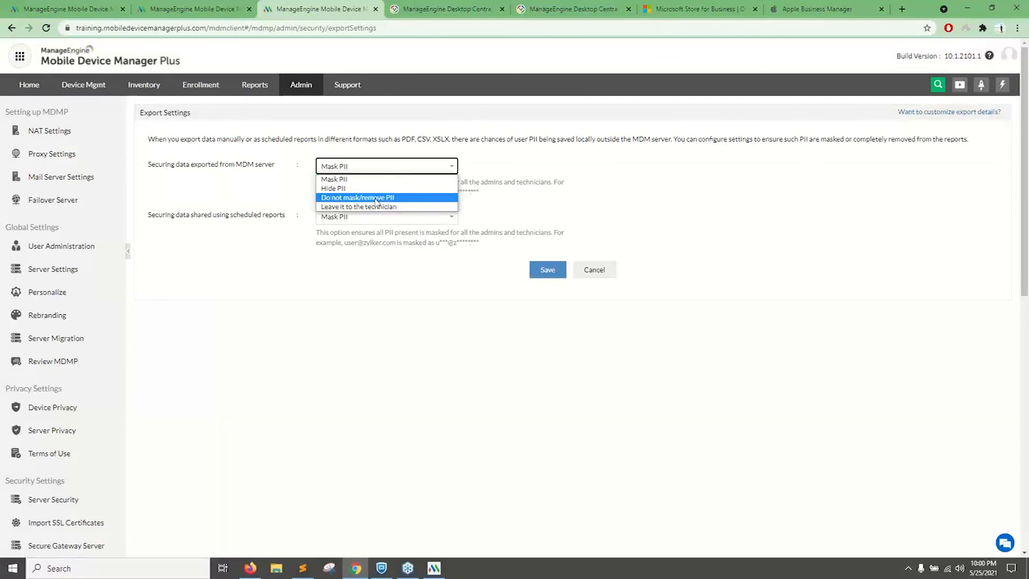
{"action": "left_click", "coordinate": [346, 198]}
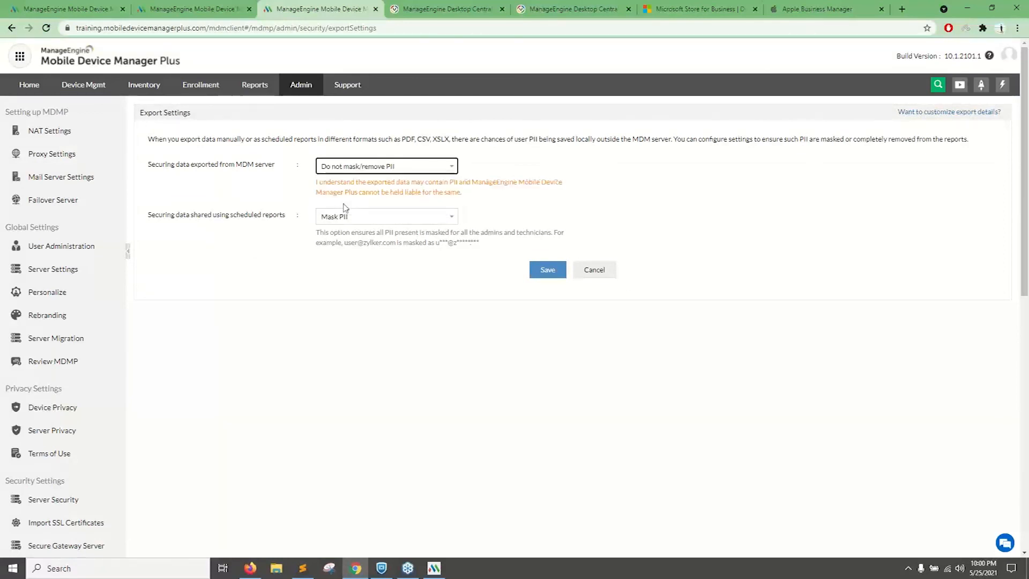
{"action": "left_click", "coordinate": [347, 216]}
{"action": "left_click", "coordinate": [425, 245]}
{"action": "left_click", "coordinate": [546, 269]}
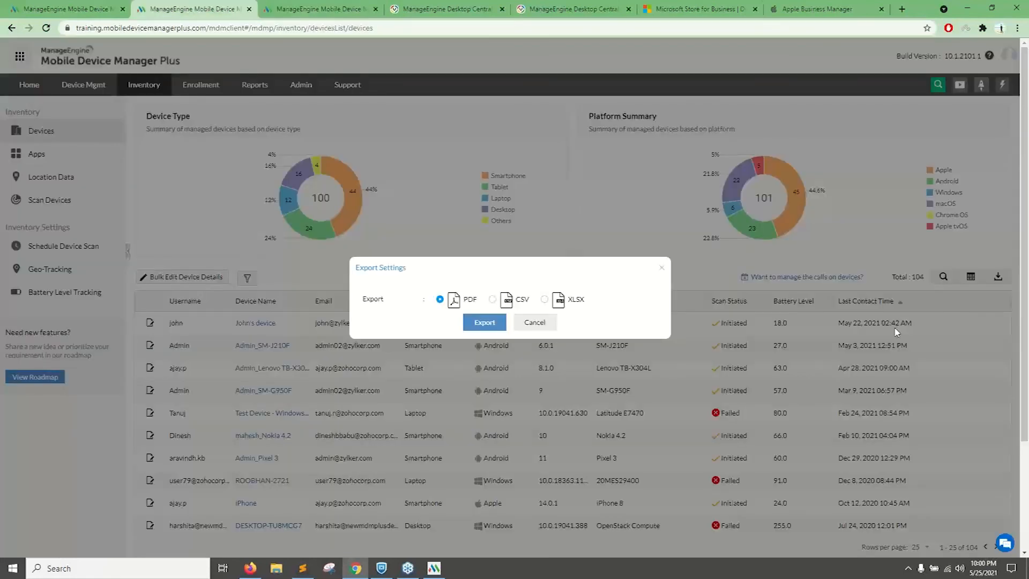
Export the device inventory as a PDF with PII left unmasked and look through the exported device list.
{"action": "left_click", "coordinate": [484, 322]}
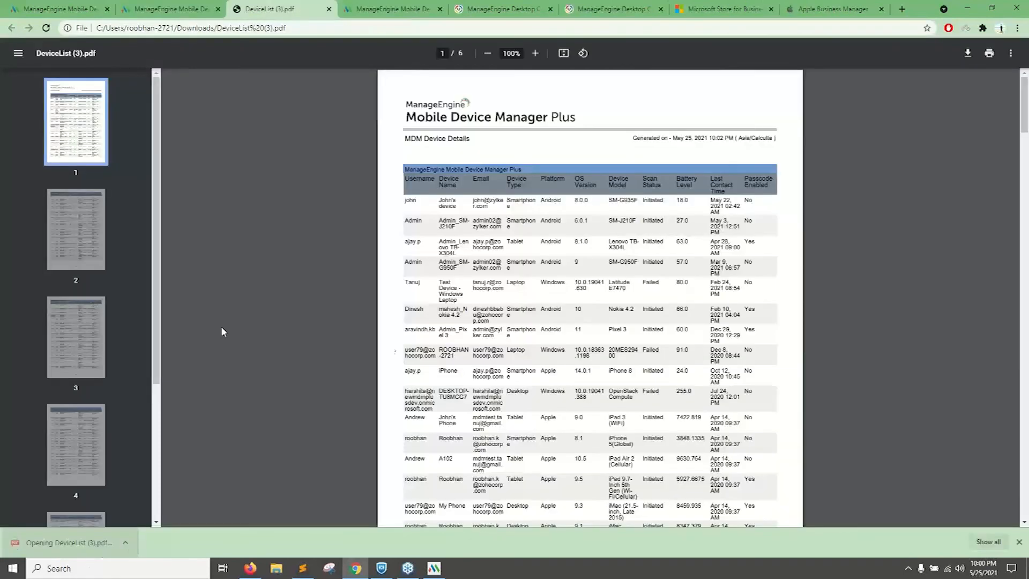
{"action": "scroll", "coordinate": [543, 310], "scroll_direction": "down", "scroll_amount": 5}
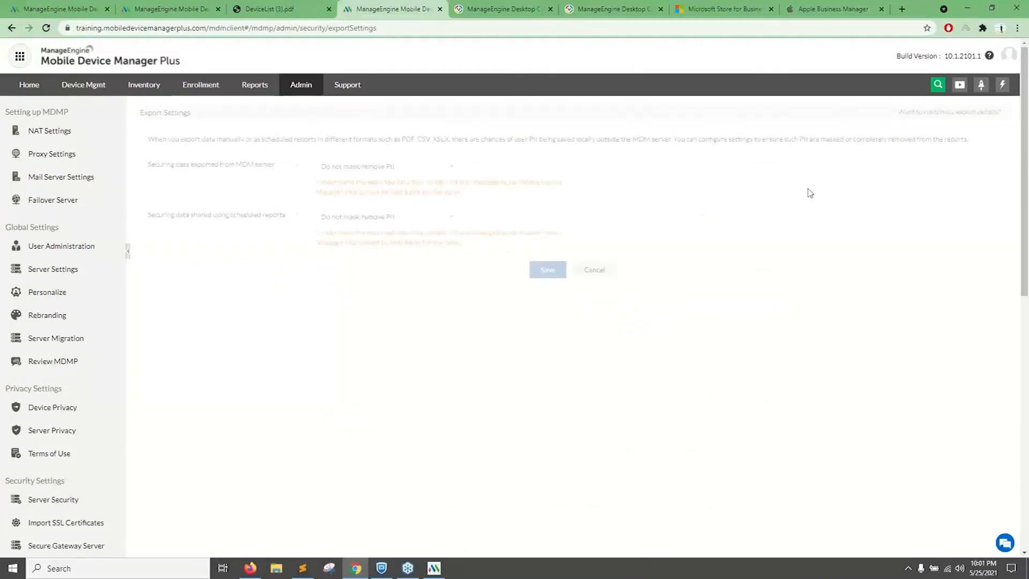
Set both data exported from the MDM server and scheduled reports to Mask PII, save, and highlight the saved export settings.
{"action": "left_click", "coordinate": [386, 166]}
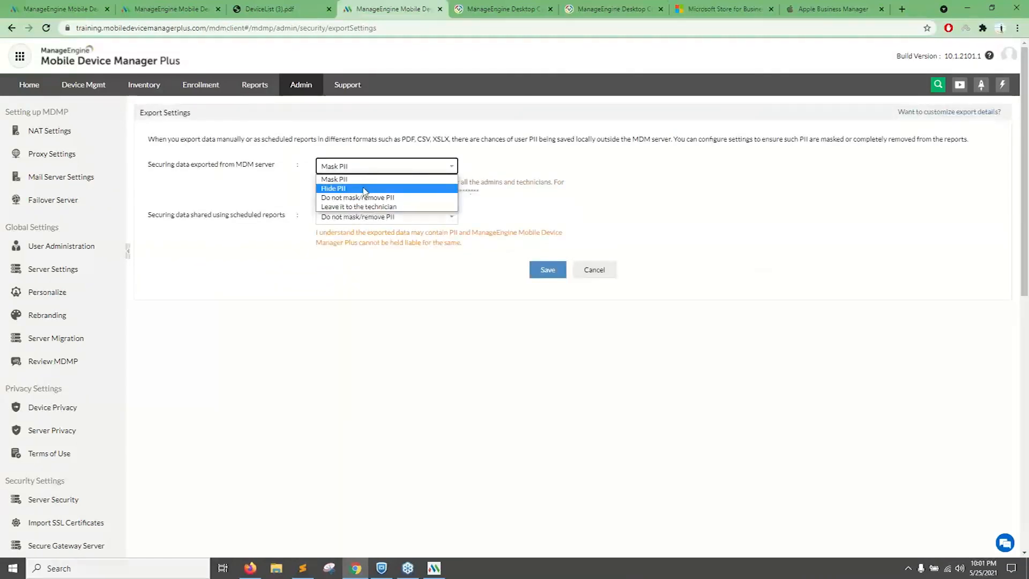
{"action": "left_click", "coordinate": [370, 189]}
{"action": "left_click", "coordinate": [375, 166]}
{"action": "left_click", "coordinate": [370, 187]}
{"action": "left_click", "coordinate": [386, 217]}
{"action": "left_click", "coordinate": [354, 234]}
{"action": "left_click", "coordinate": [546, 271]}
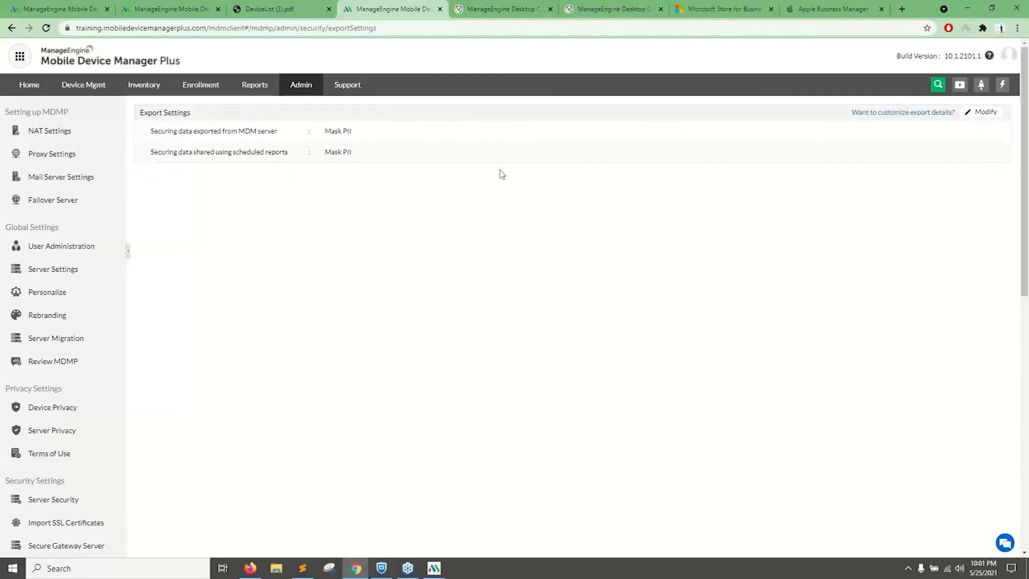
{"action": "left_click_drag", "start_coordinate": [359, 153], "coordinate": [175, 130]}
{"action": "left_click", "coordinate": [326, 202]}
Export the device inventory as a PDF with PII masking enabled and open the downloaded file.
{"action": "left_click", "coordinate": [182, 5]}
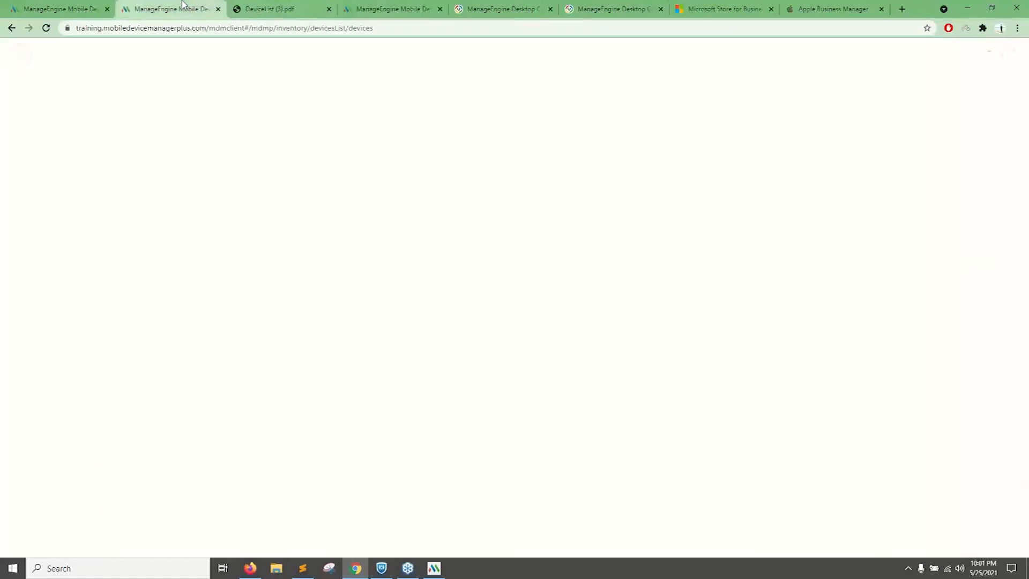
{"action": "left_click", "coordinate": [998, 277]}
{"action": "left_click", "coordinate": [492, 322]}
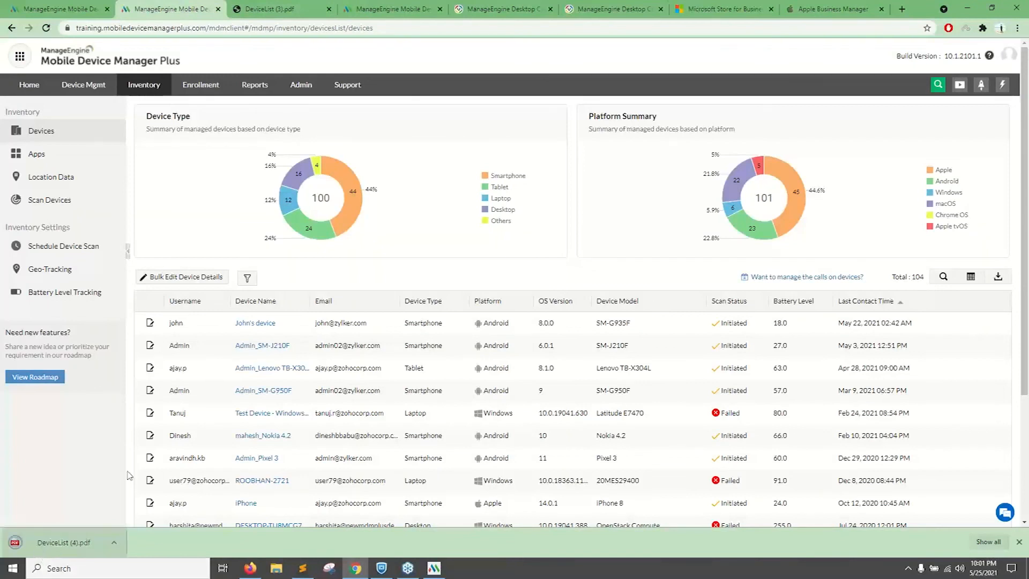
{"action": "left_click", "coordinate": [63, 543]}
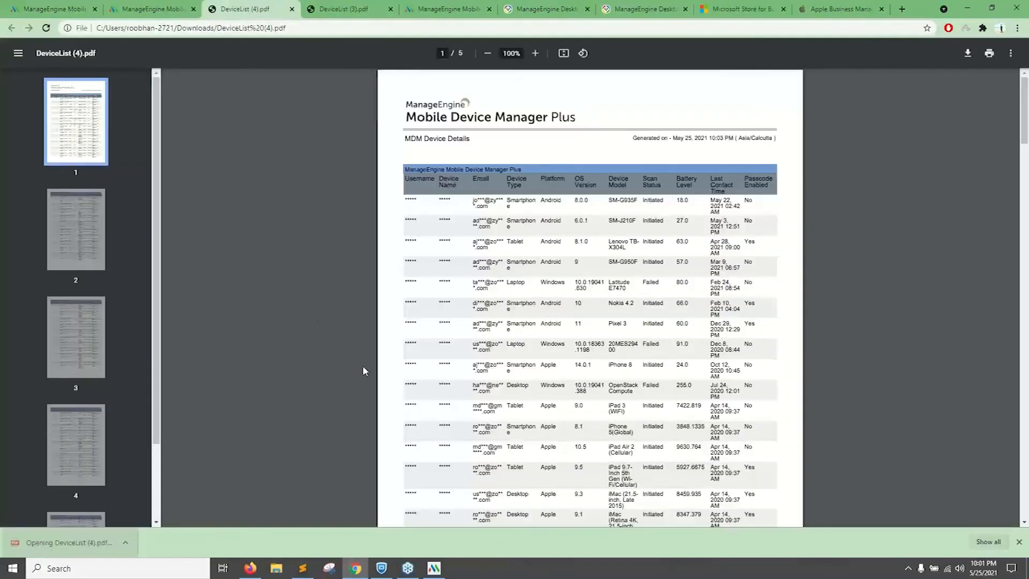
Highlight the first masked email in the exported report, look through the list, and close both device list PDFs.
{"action": "left_click_drag", "start_coordinate": [473, 200], "coordinate": [497, 202]}
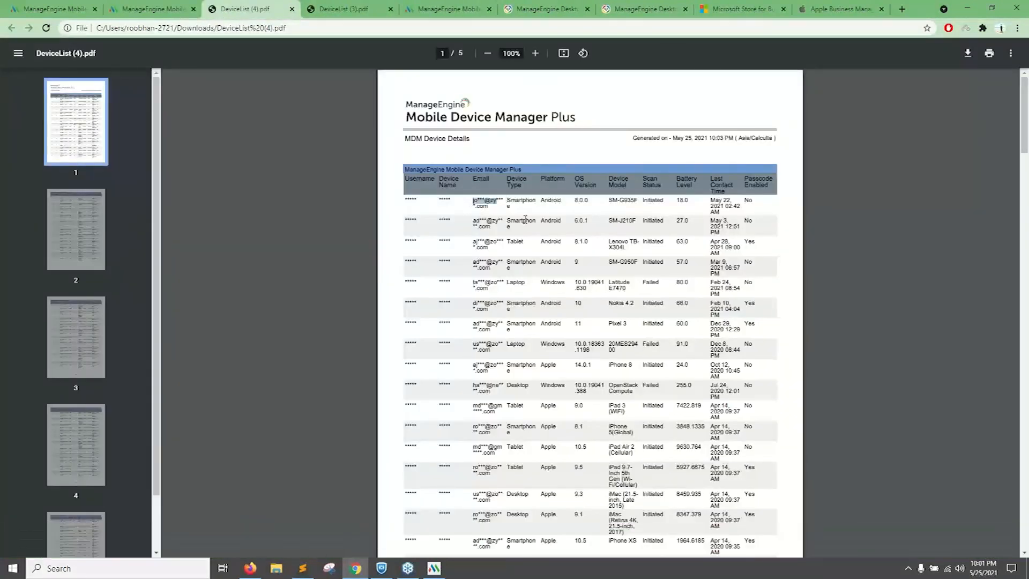
{"action": "scroll", "coordinate": [513, 232], "scroll_direction": "down", "scroll_amount": 4}
{"action": "scroll", "coordinate": [514, 233], "scroll_direction": "up", "scroll_amount": 4}
{"action": "left_click", "coordinate": [292, 9]}
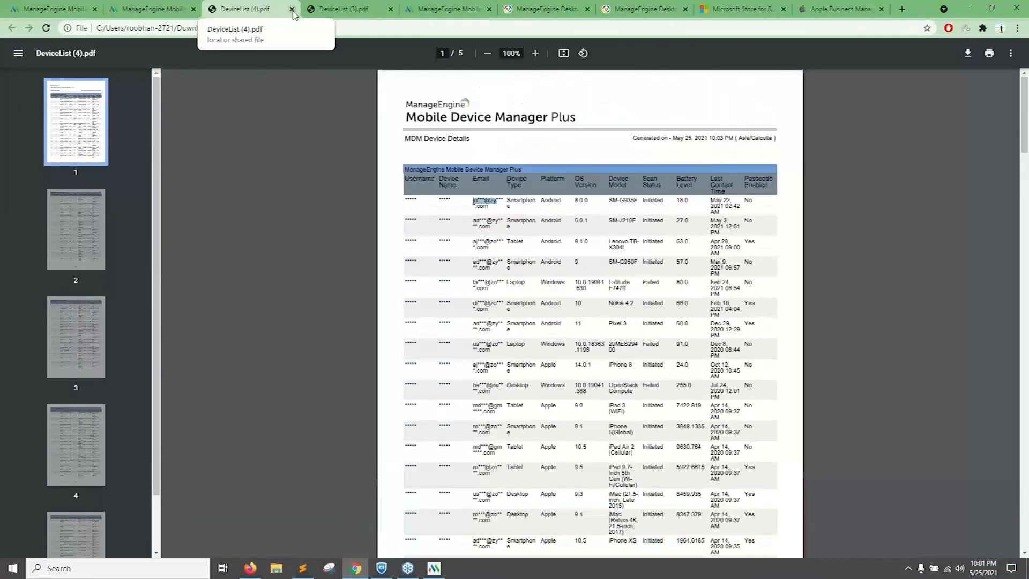
{"action": "left_click", "coordinate": [292, 9]}
Point out Device Privacy and Terms of Use in the admin settings, view the new Terms of Use policy form, and leave it unsaved.
{"action": "left_click", "coordinate": [298, 90]}
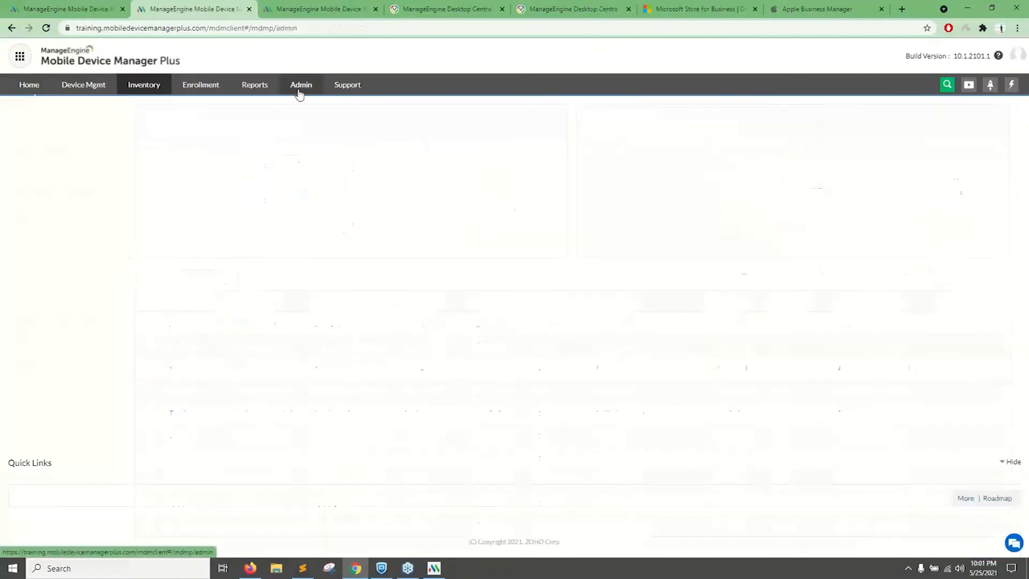
{"action": "left_click_drag", "start_coordinate": [486, 151], "coordinate": [425, 147]}
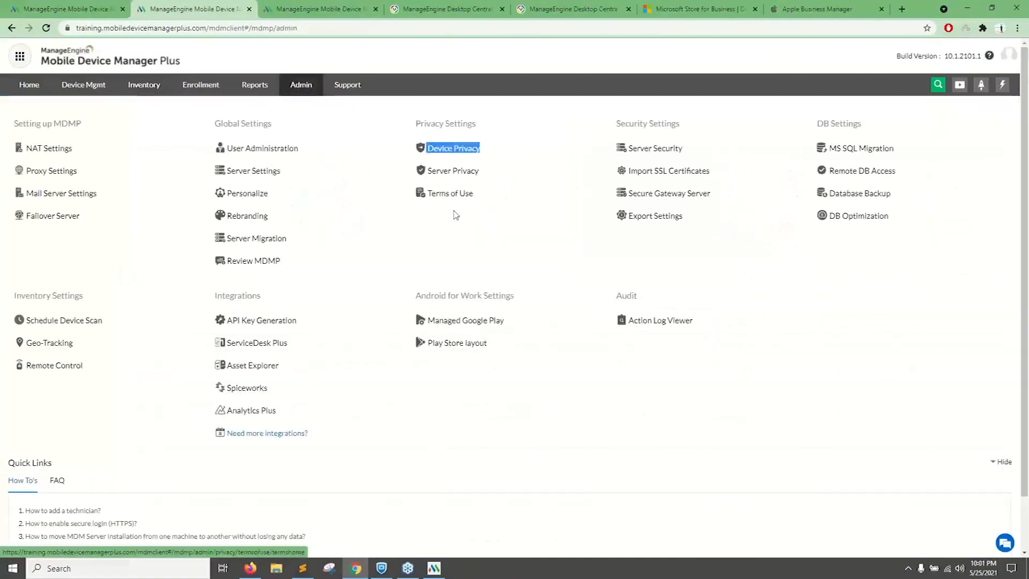
{"action": "left_click_drag", "start_coordinate": [478, 197], "coordinate": [436, 191]}
{"action": "left_click", "coordinate": [442, 197]}
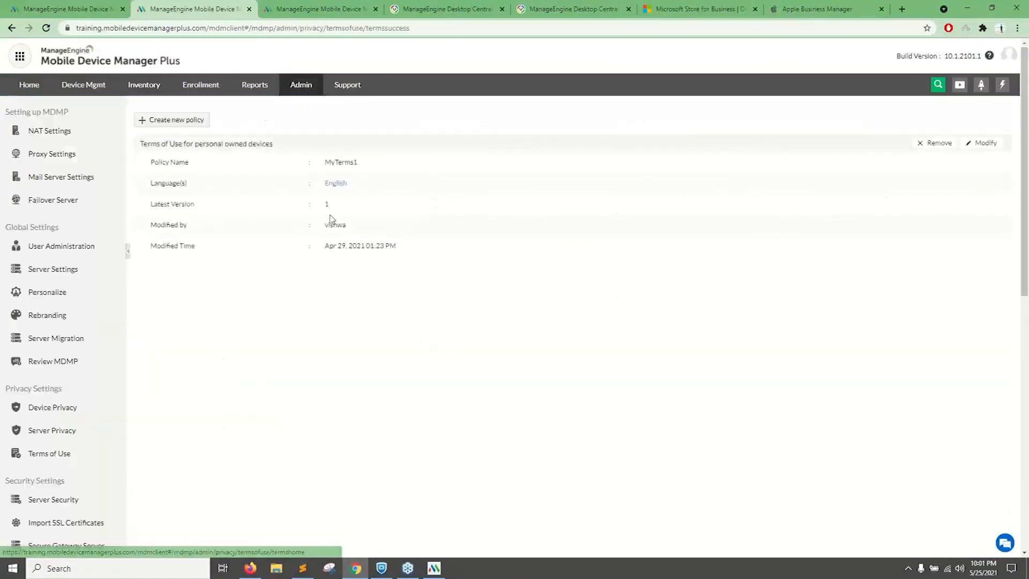
{"action": "left_click", "coordinate": [192, 124]}
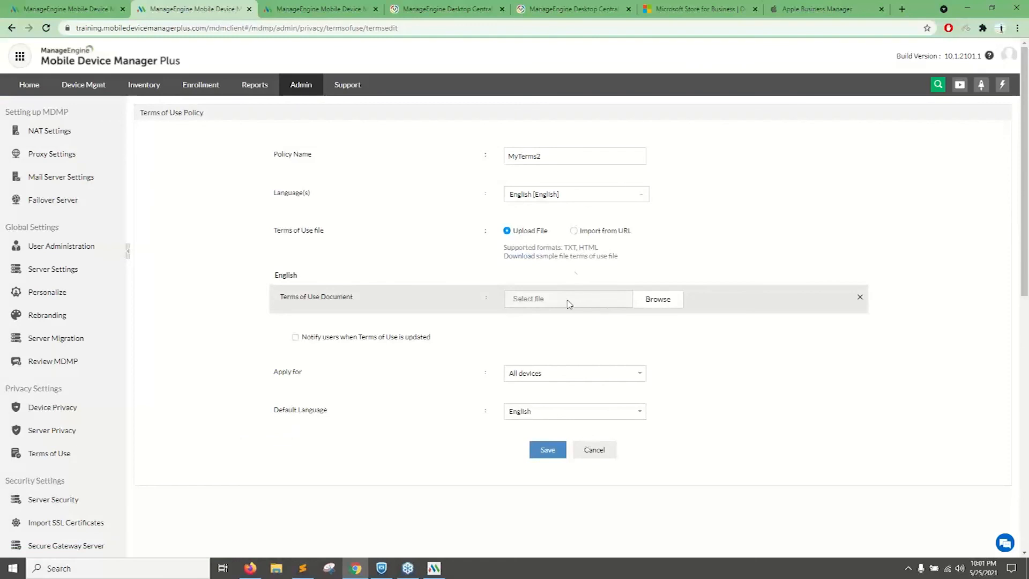
{"action": "left_click", "coordinate": [300, 86]}
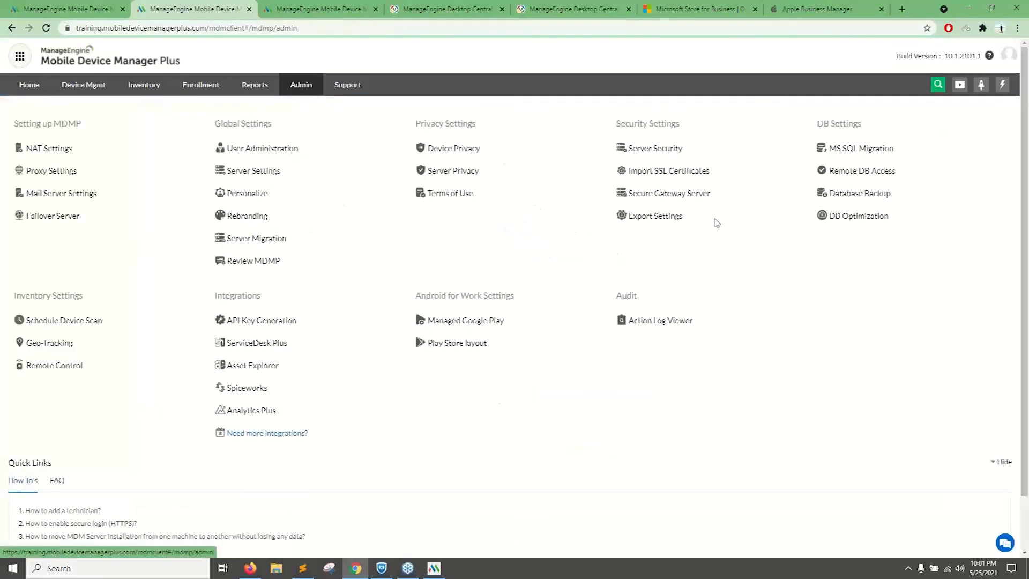
Highlight Export Settings and Secure Gateway Server in the security settings, and review the Secure Gateway Server page before returning to the admin overview.
{"action": "left_click_drag", "start_coordinate": [674, 219], "coordinate": [633, 217]}
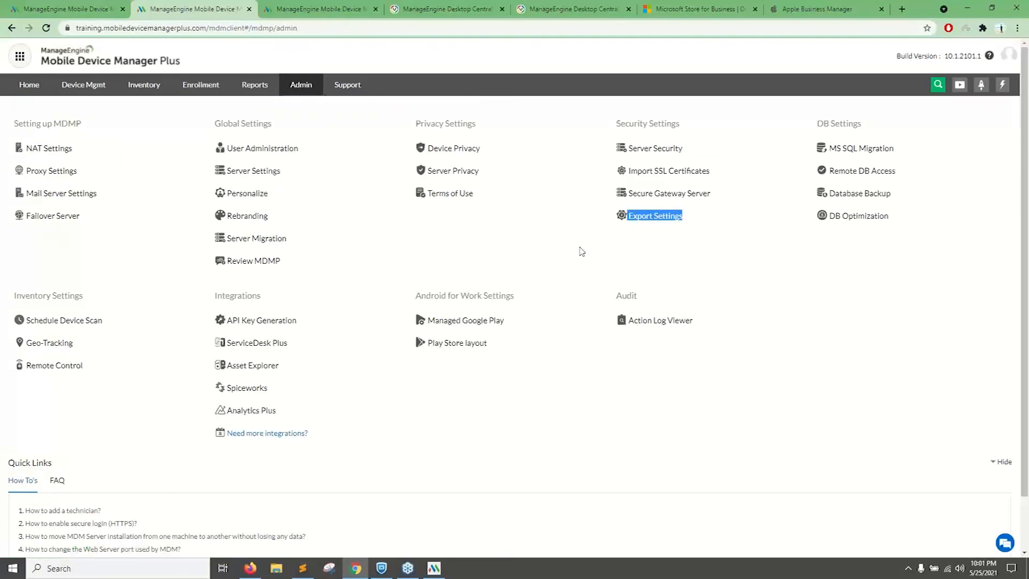
{"action": "left_click", "coordinate": [711, 235]}
{"action": "left_click_drag", "start_coordinate": [766, 201], "coordinate": [632, 200]}
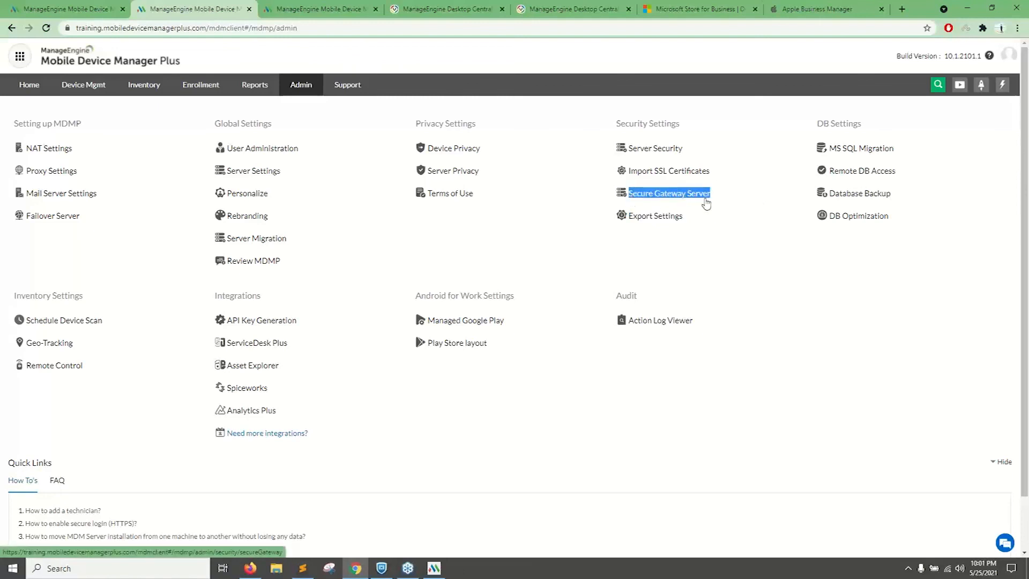
{"action": "left_click", "coordinate": [677, 203]}
{"action": "left_click", "coordinate": [674, 195]}
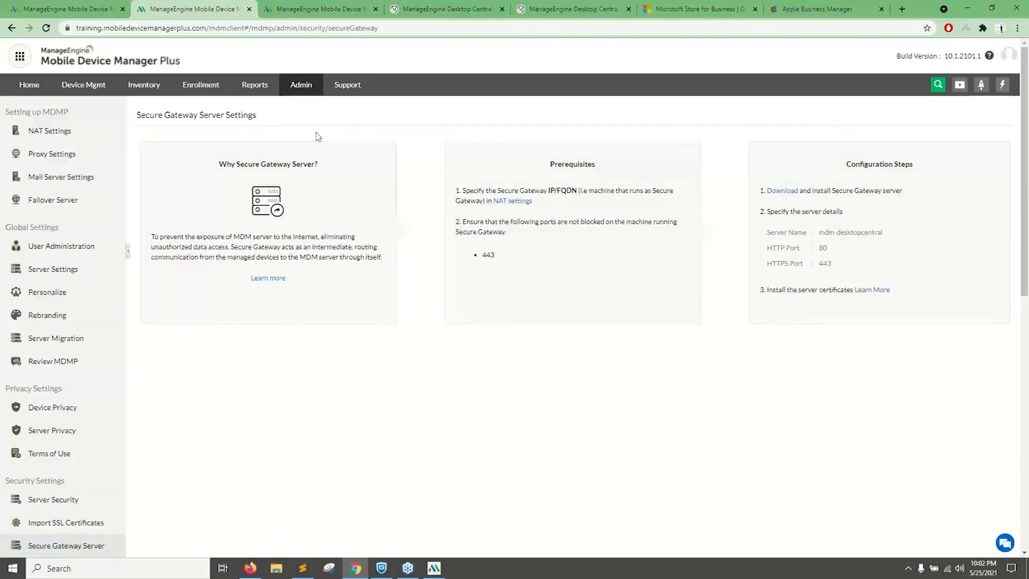
{"action": "left_click", "coordinate": [302, 85]}
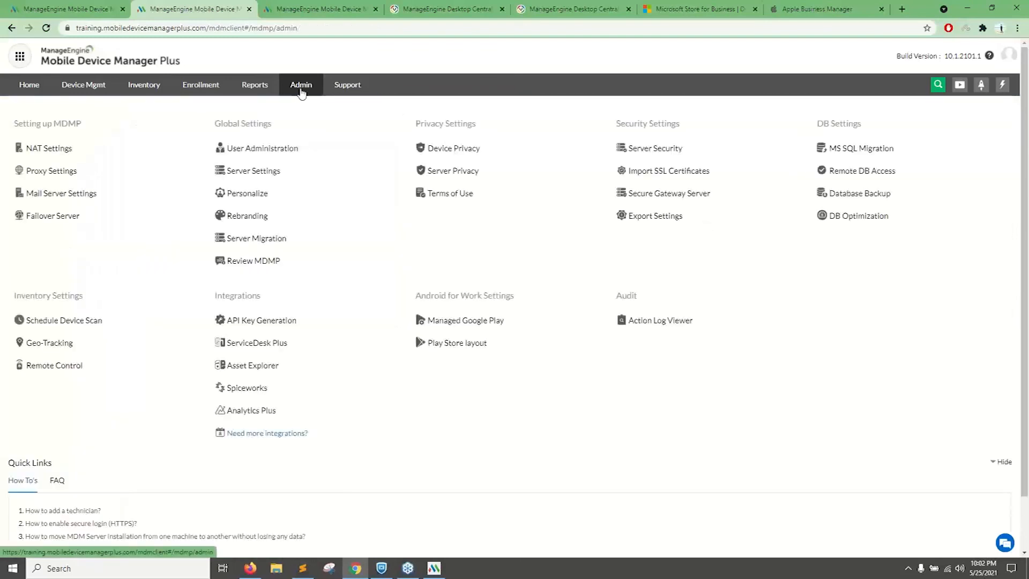
Highlight API Key Generation and the integrations from ServiceDesk Plus to Analytics Plus, and open the Action Log Viewer.
{"action": "scroll", "coordinate": [568, 202], "scroll_direction": "down", "scroll_amount": 2}
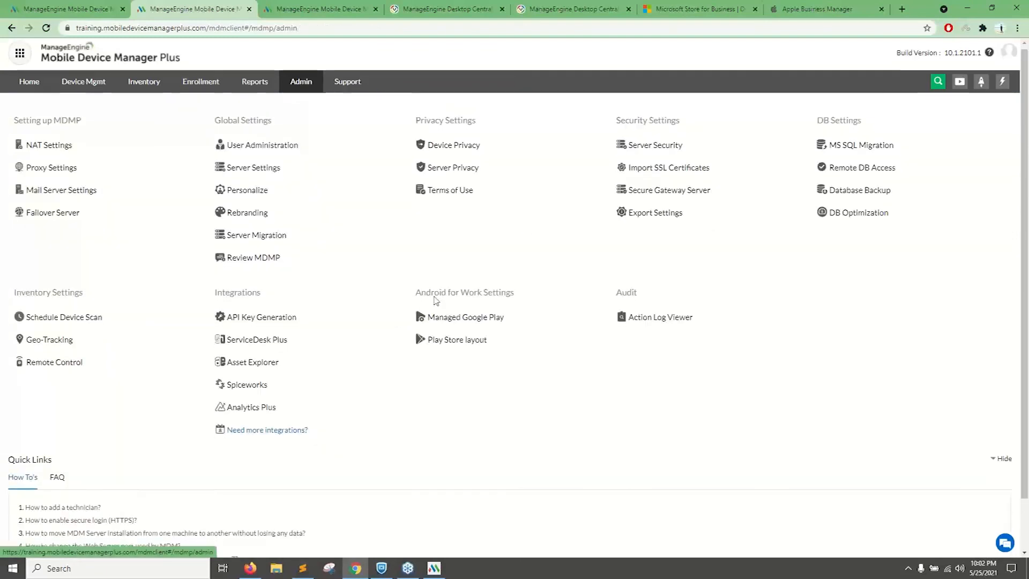
{"action": "left_click_drag", "start_coordinate": [314, 267], "coordinate": [224, 263]}
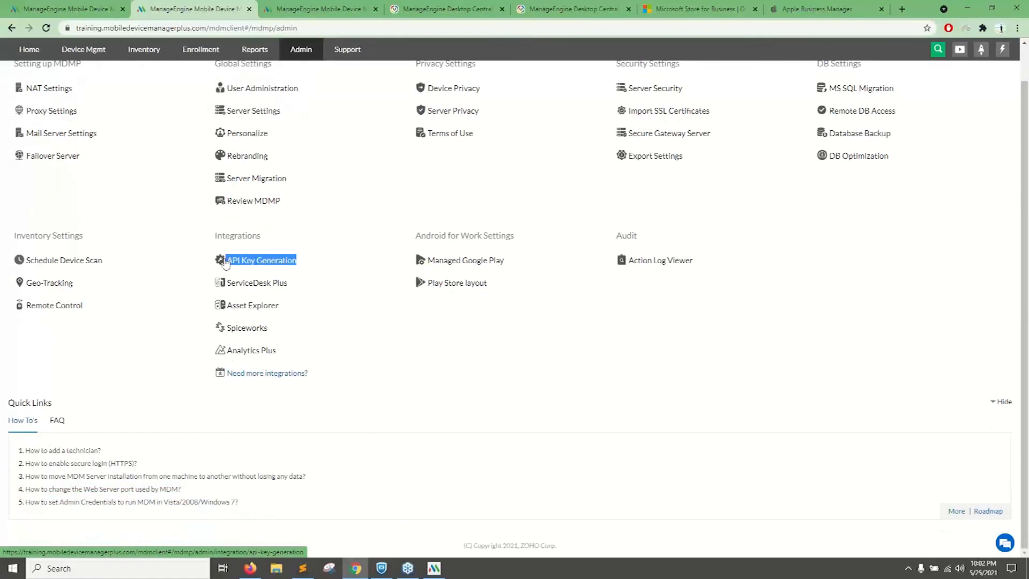
{"action": "left_click_drag", "start_coordinate": [325, 356], "coordinate": [231, 283]}
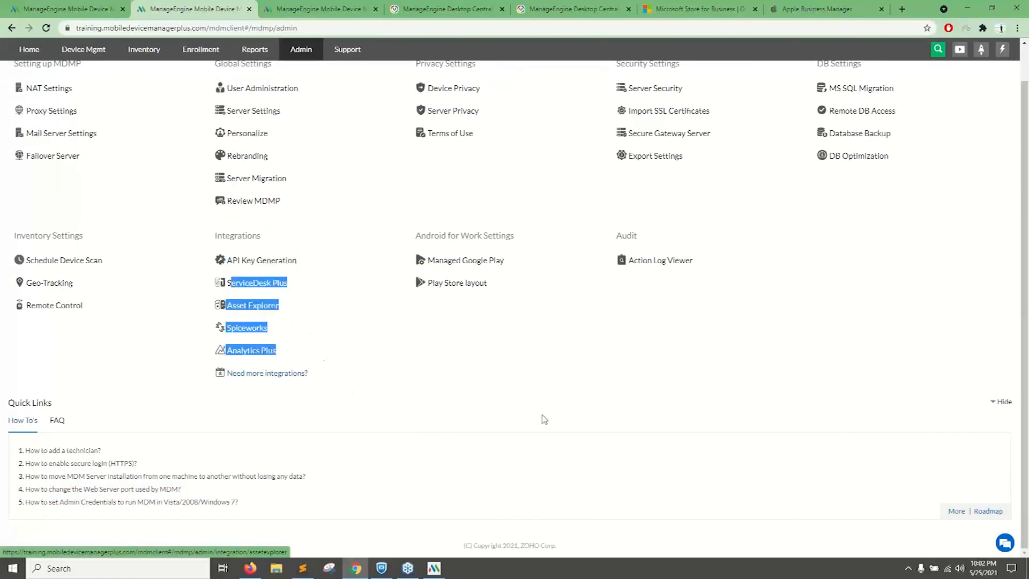
{"action": "scroll", "coordinate": [542, 418], "scroll_direction": "up", "scroll_amount": 2}
{"action": "left_click", "coordinate": [657, 322]}
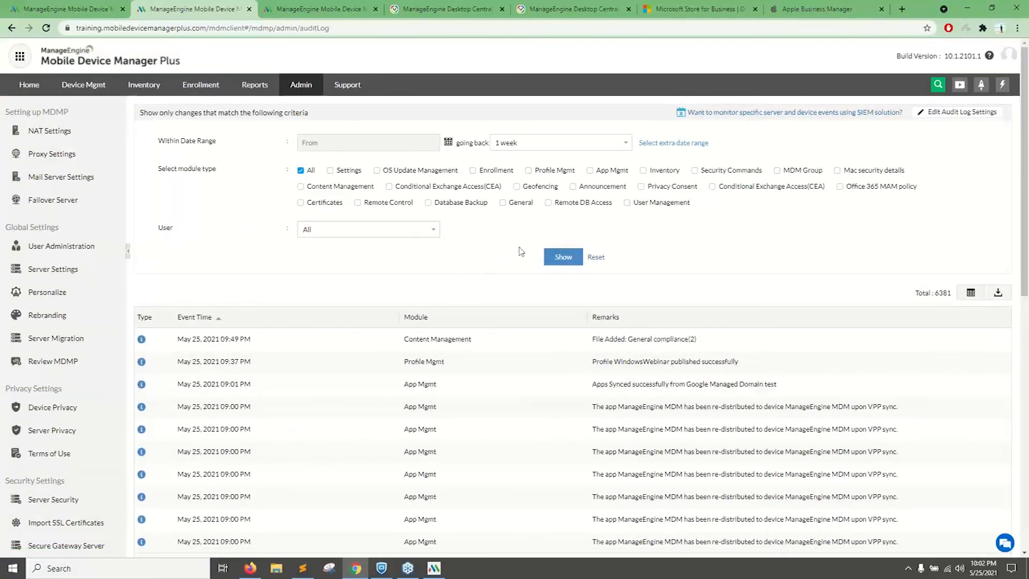
Switch to the presentation in Firefox and advance to the slide asking for a rating from 1 to 5.
{"action": "left_click", "coordinate": [251, 568]}
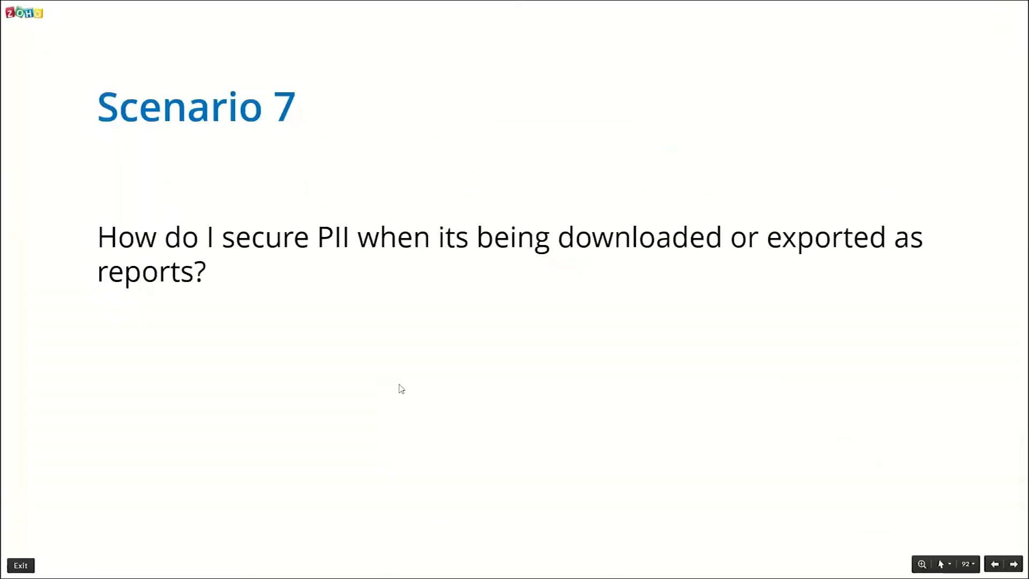
{"action": "key", "text": "Right"}
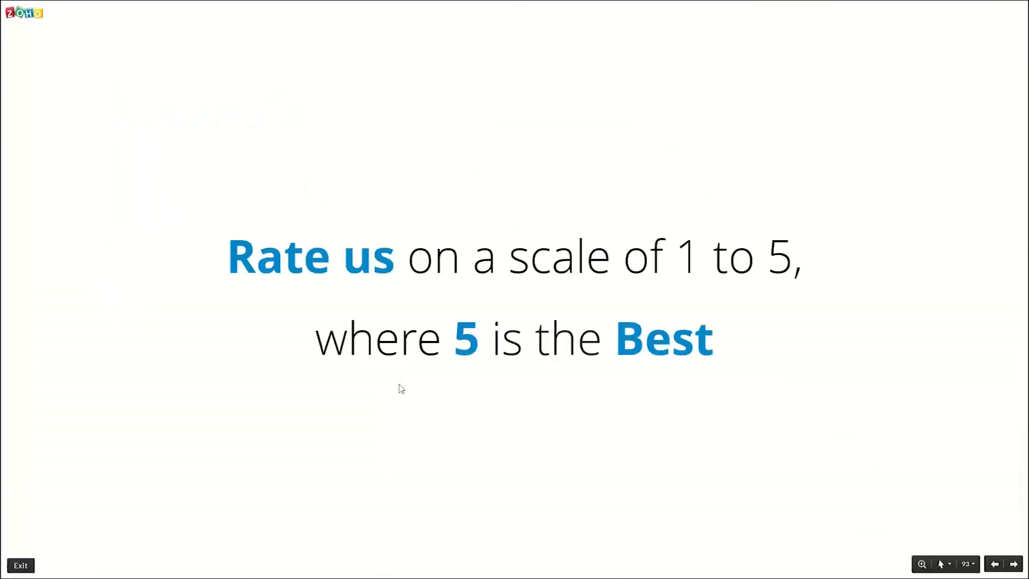